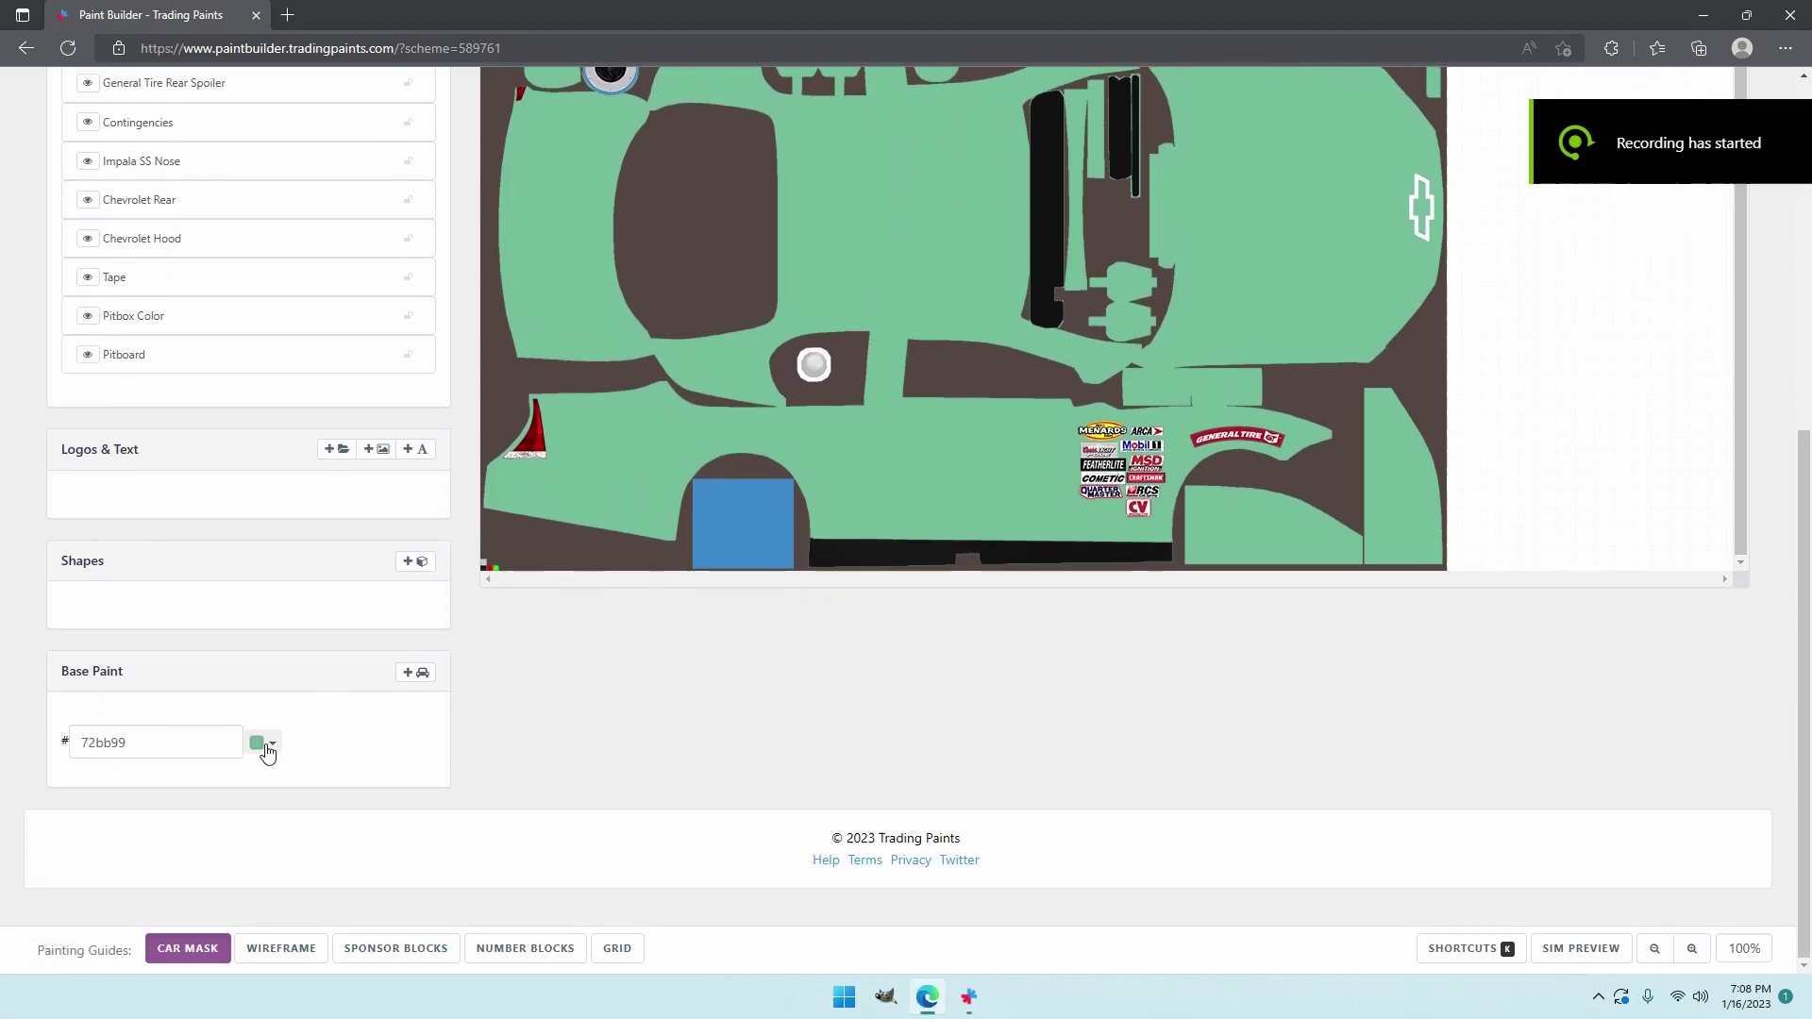
- Set the car's base paint colour to white (ffffff)
click(267, 752)
click(297, 809)
scroll(566, 647, up, 1)
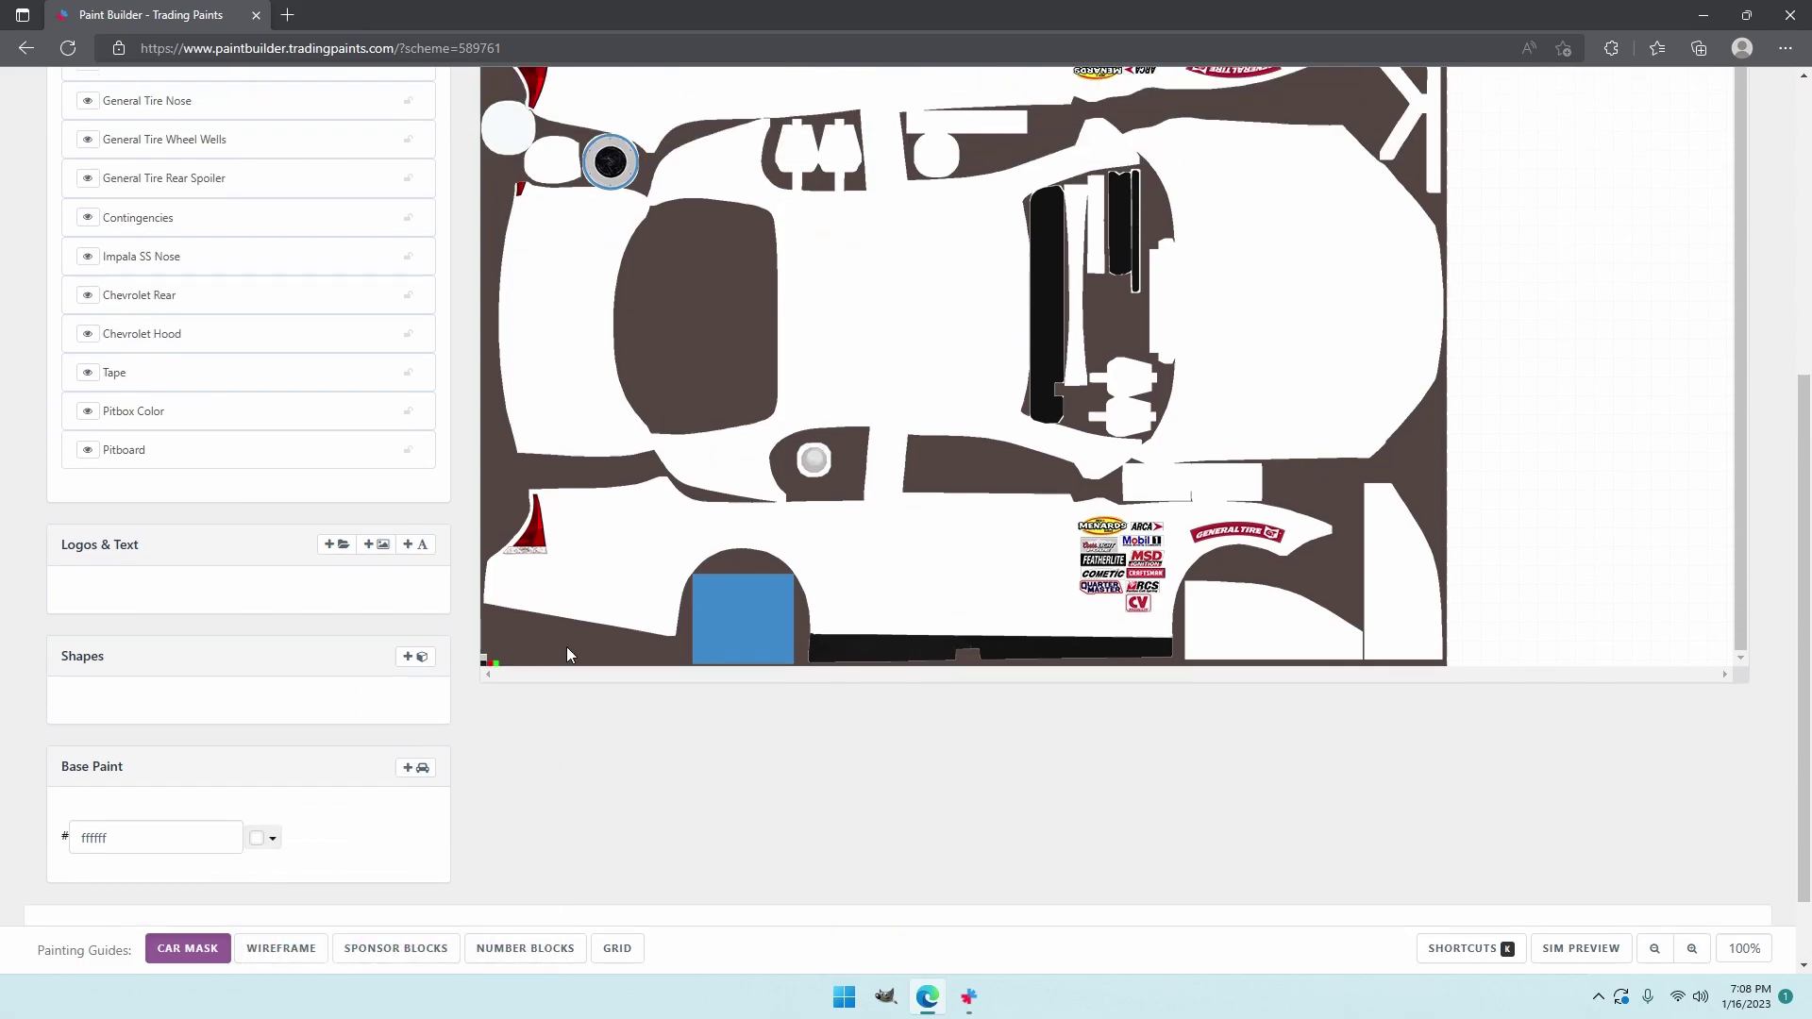
scroll(566, 647, down, 1)
- Apply the red, green and blue base pattern from the second-row left thumbnail
click(421, 674)
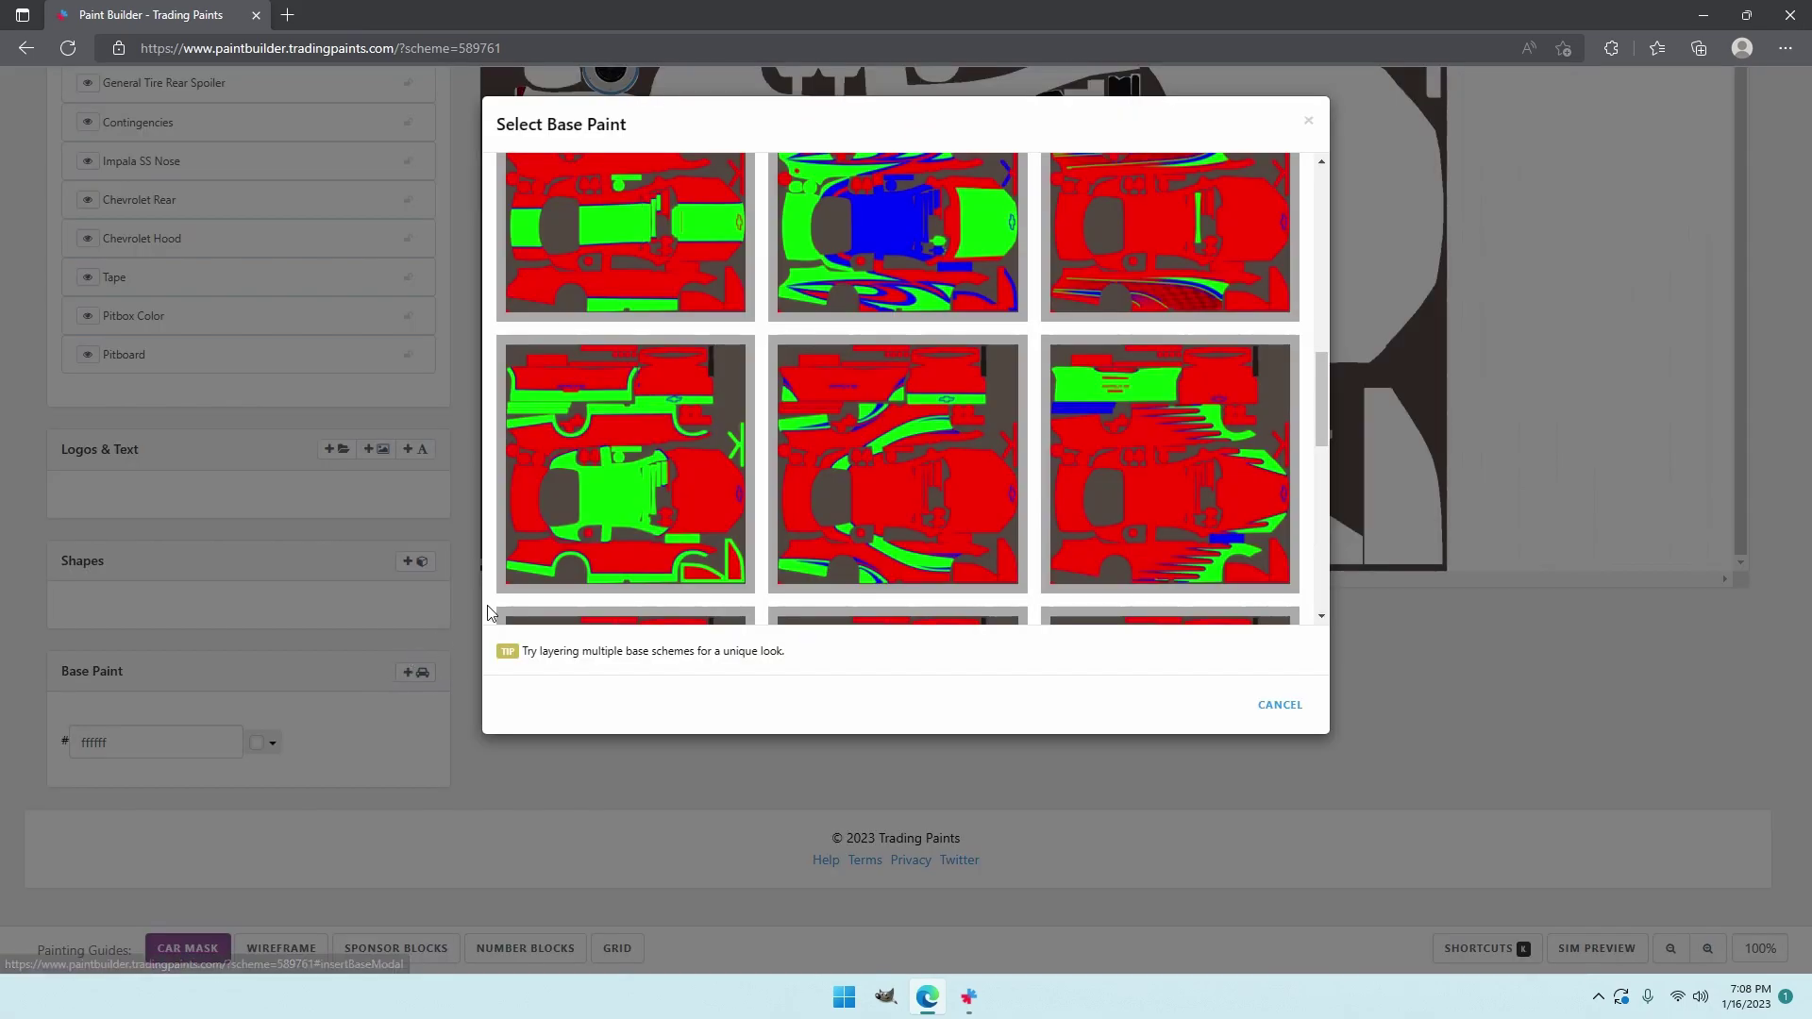
click(637, 453)
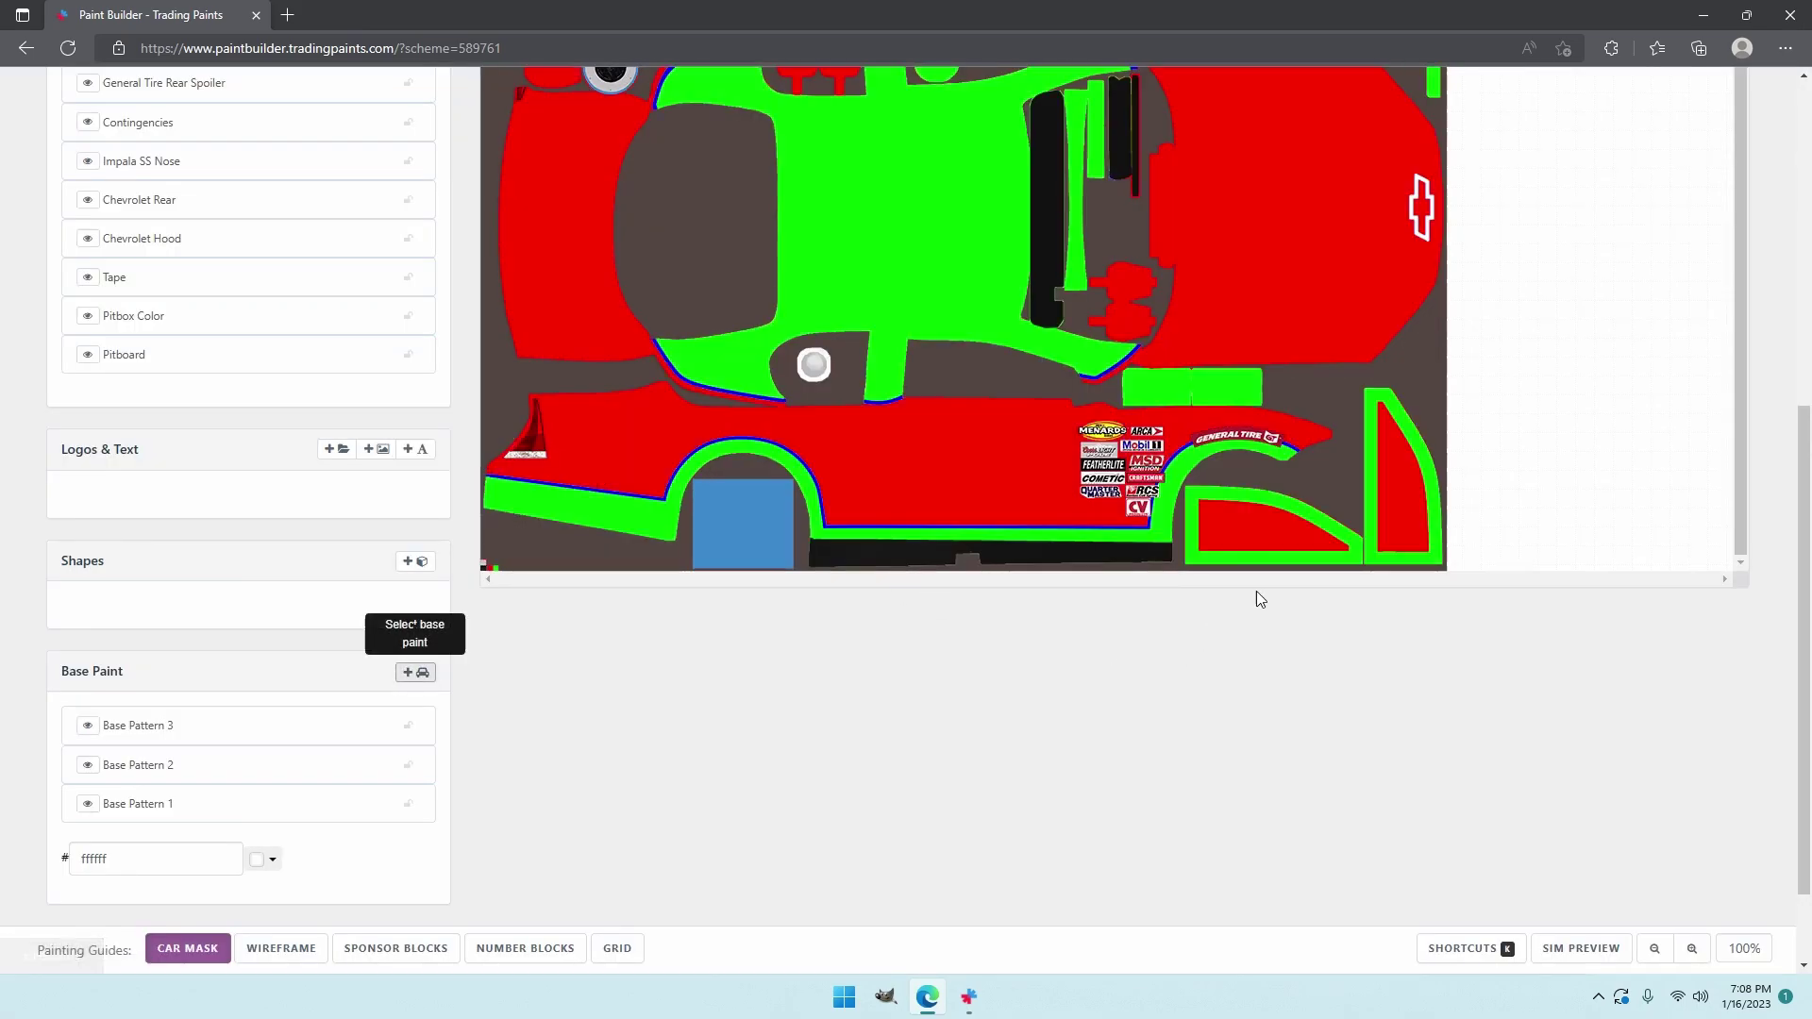
scroll(1255, 598, up, 1)
scroll(1212, 593, down, 1)
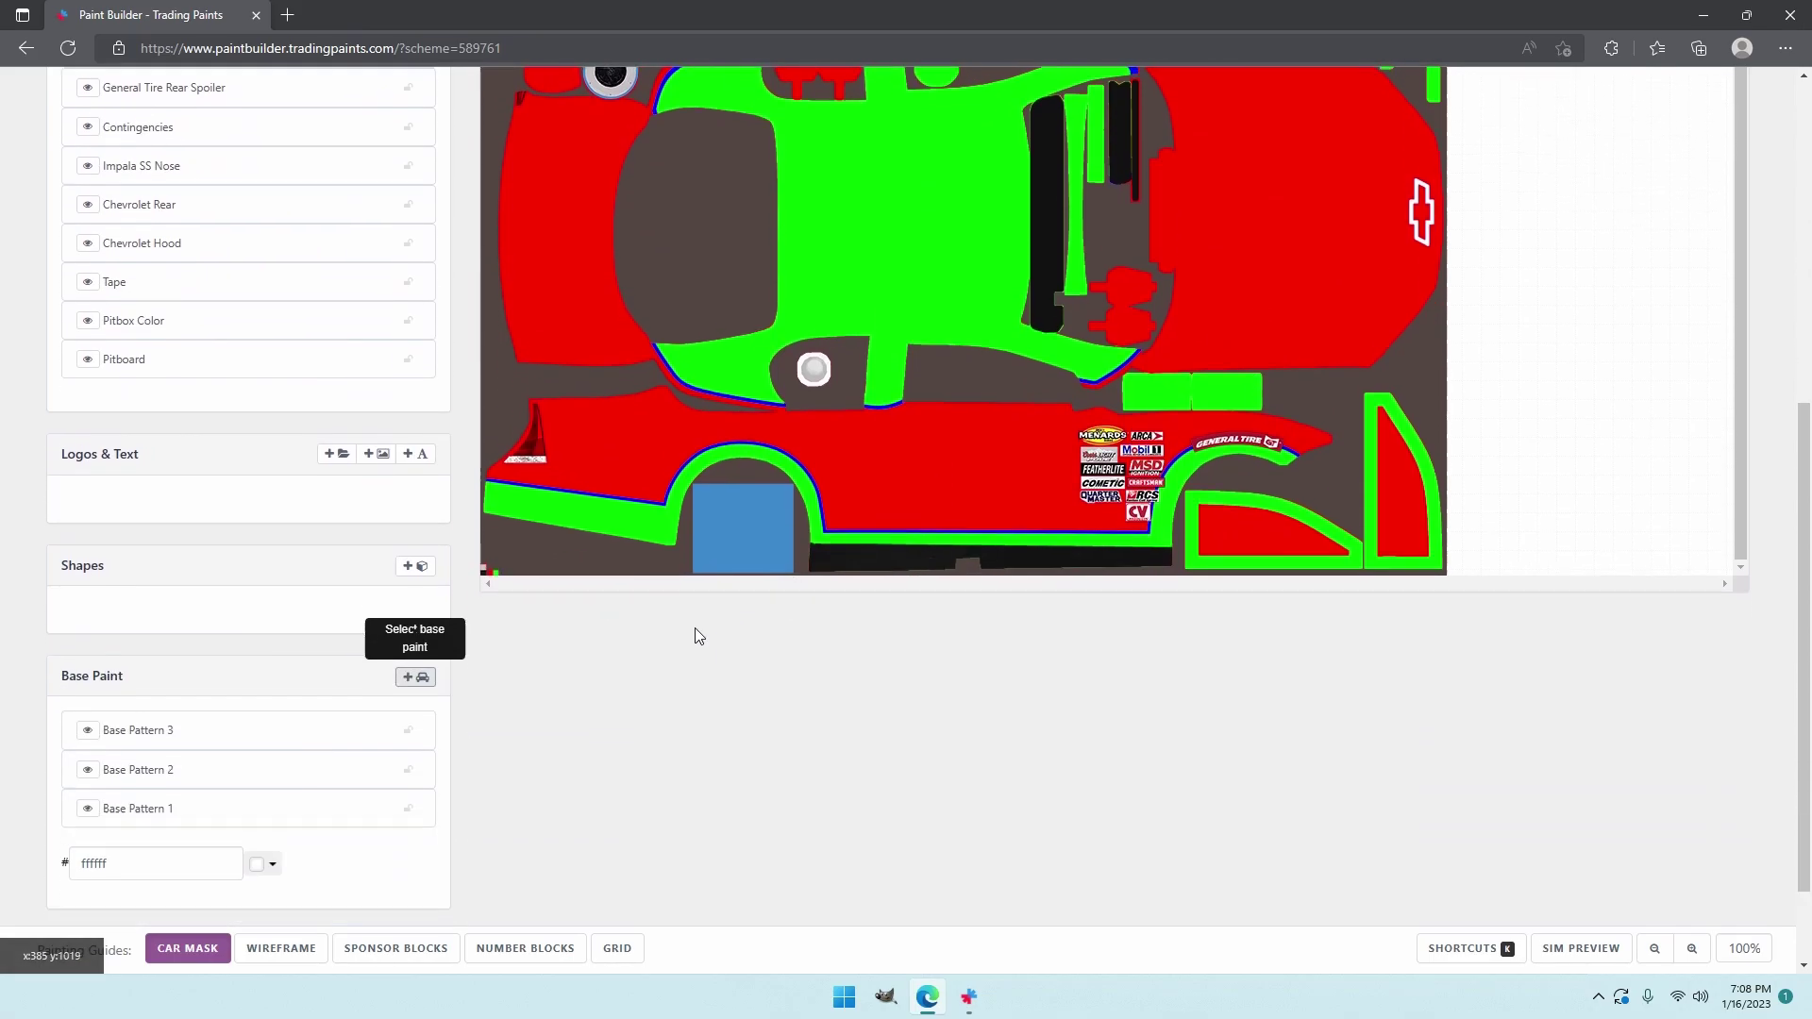
- Recolour Base Pattern 1 from red (ff0000) to white (ffffff)
right_click(388, 804)
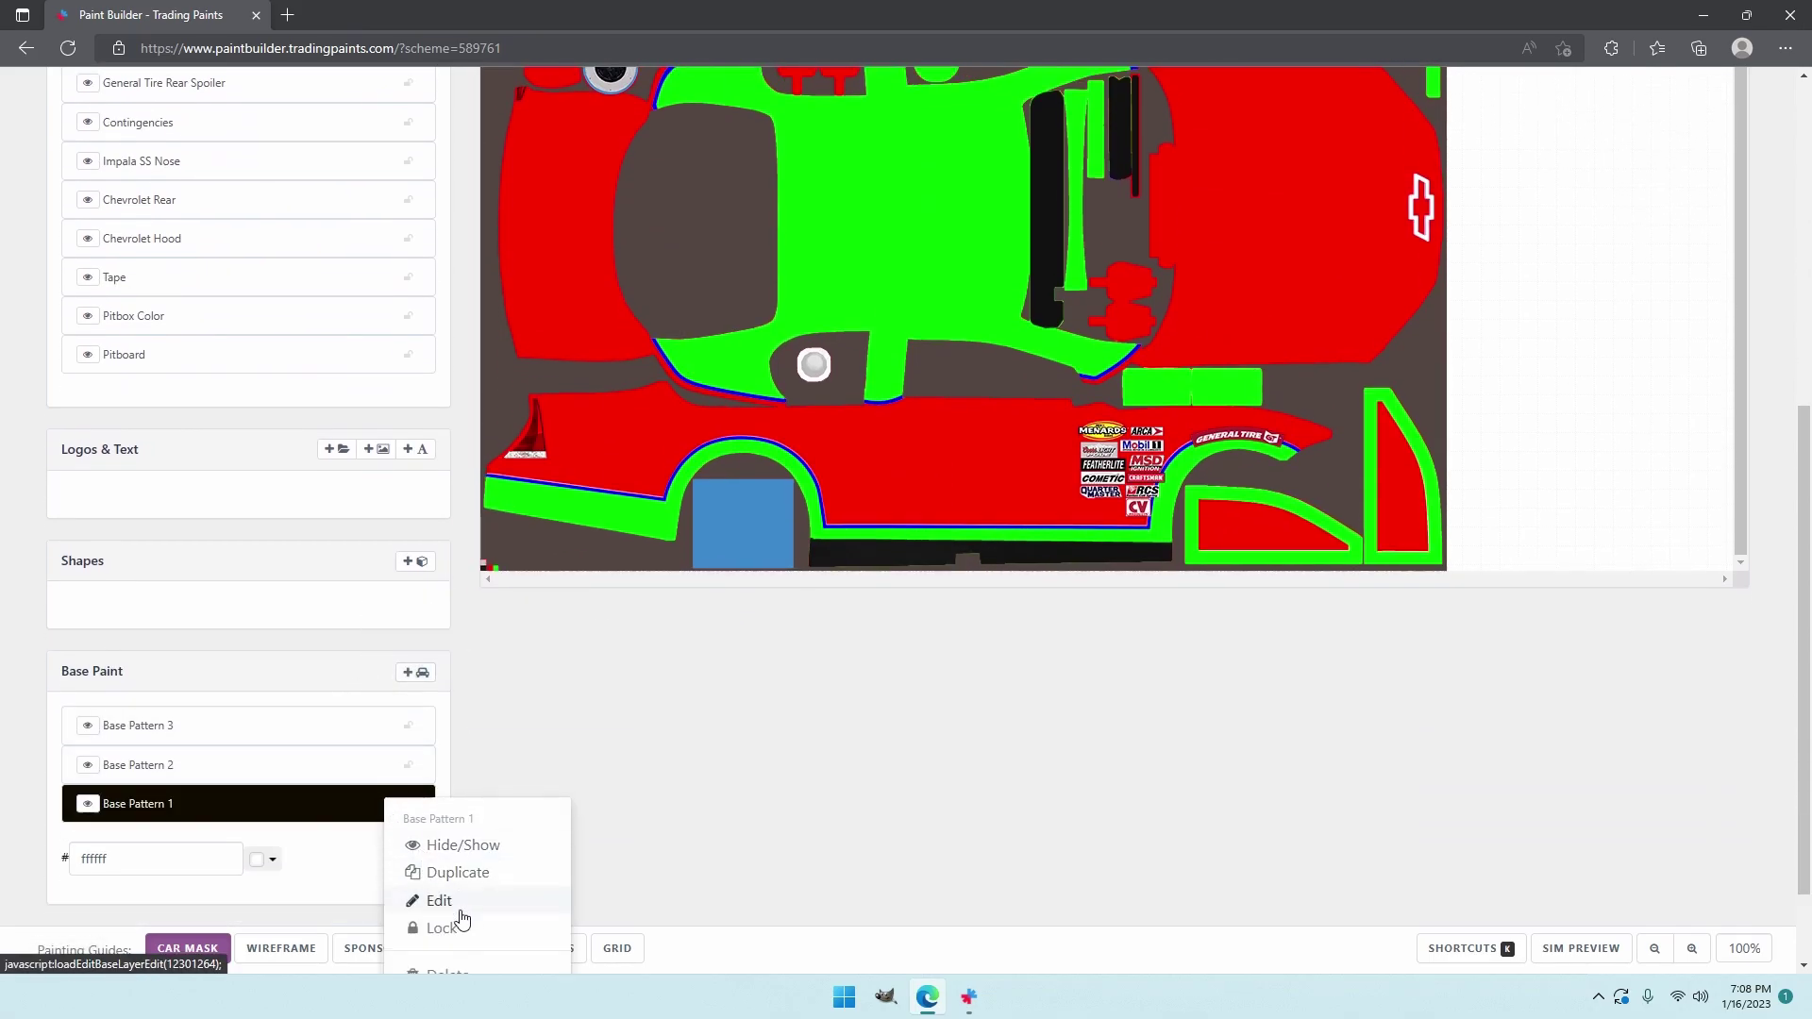
click(464, 908)
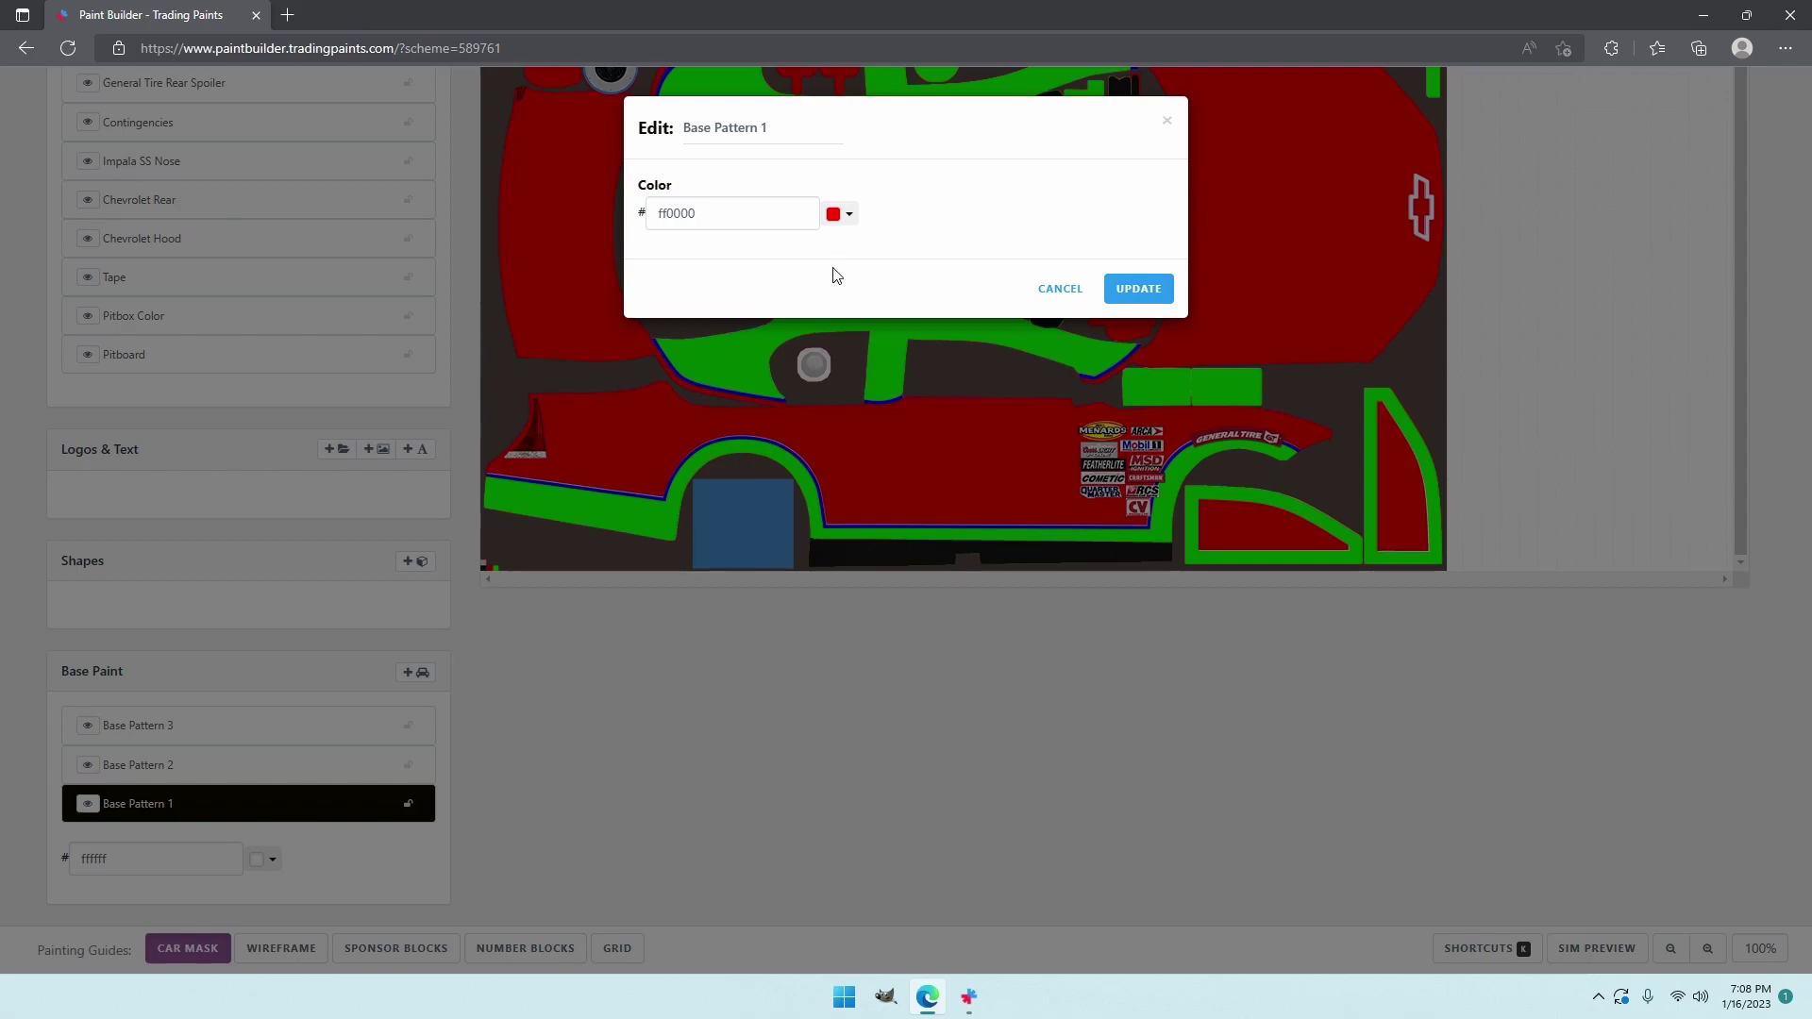
click(846, 214)
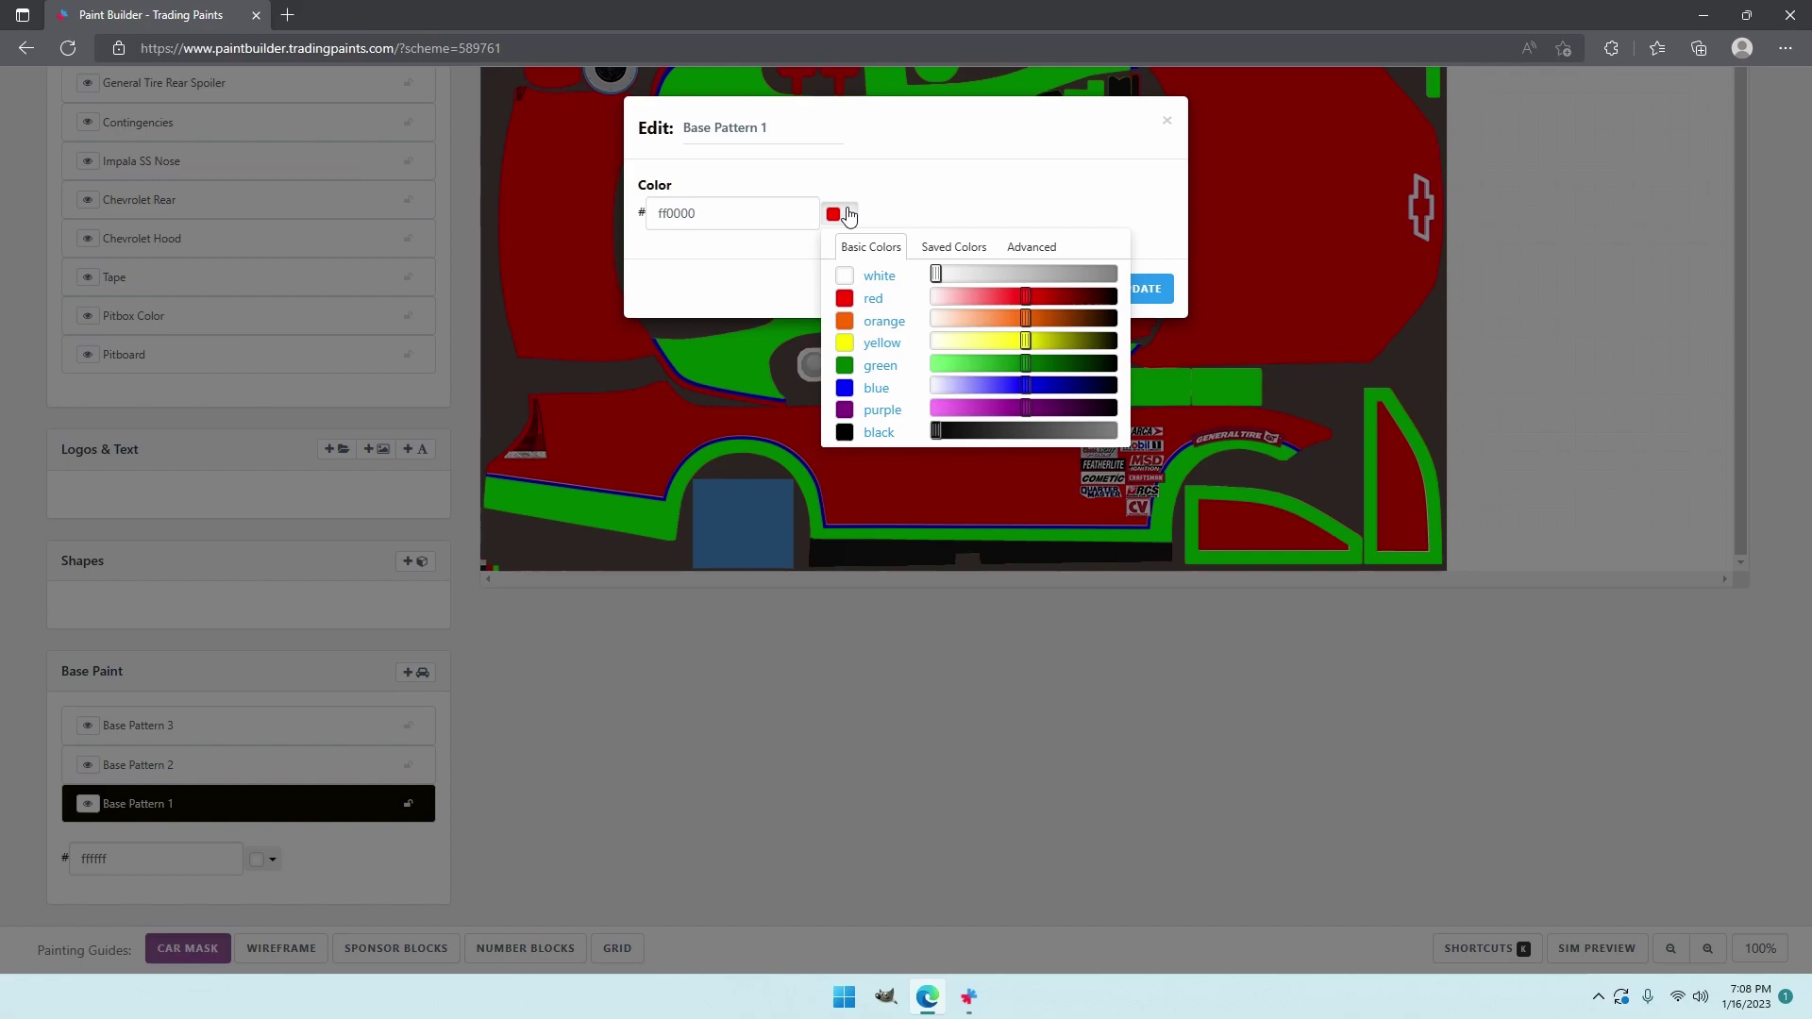
click(879, 276)
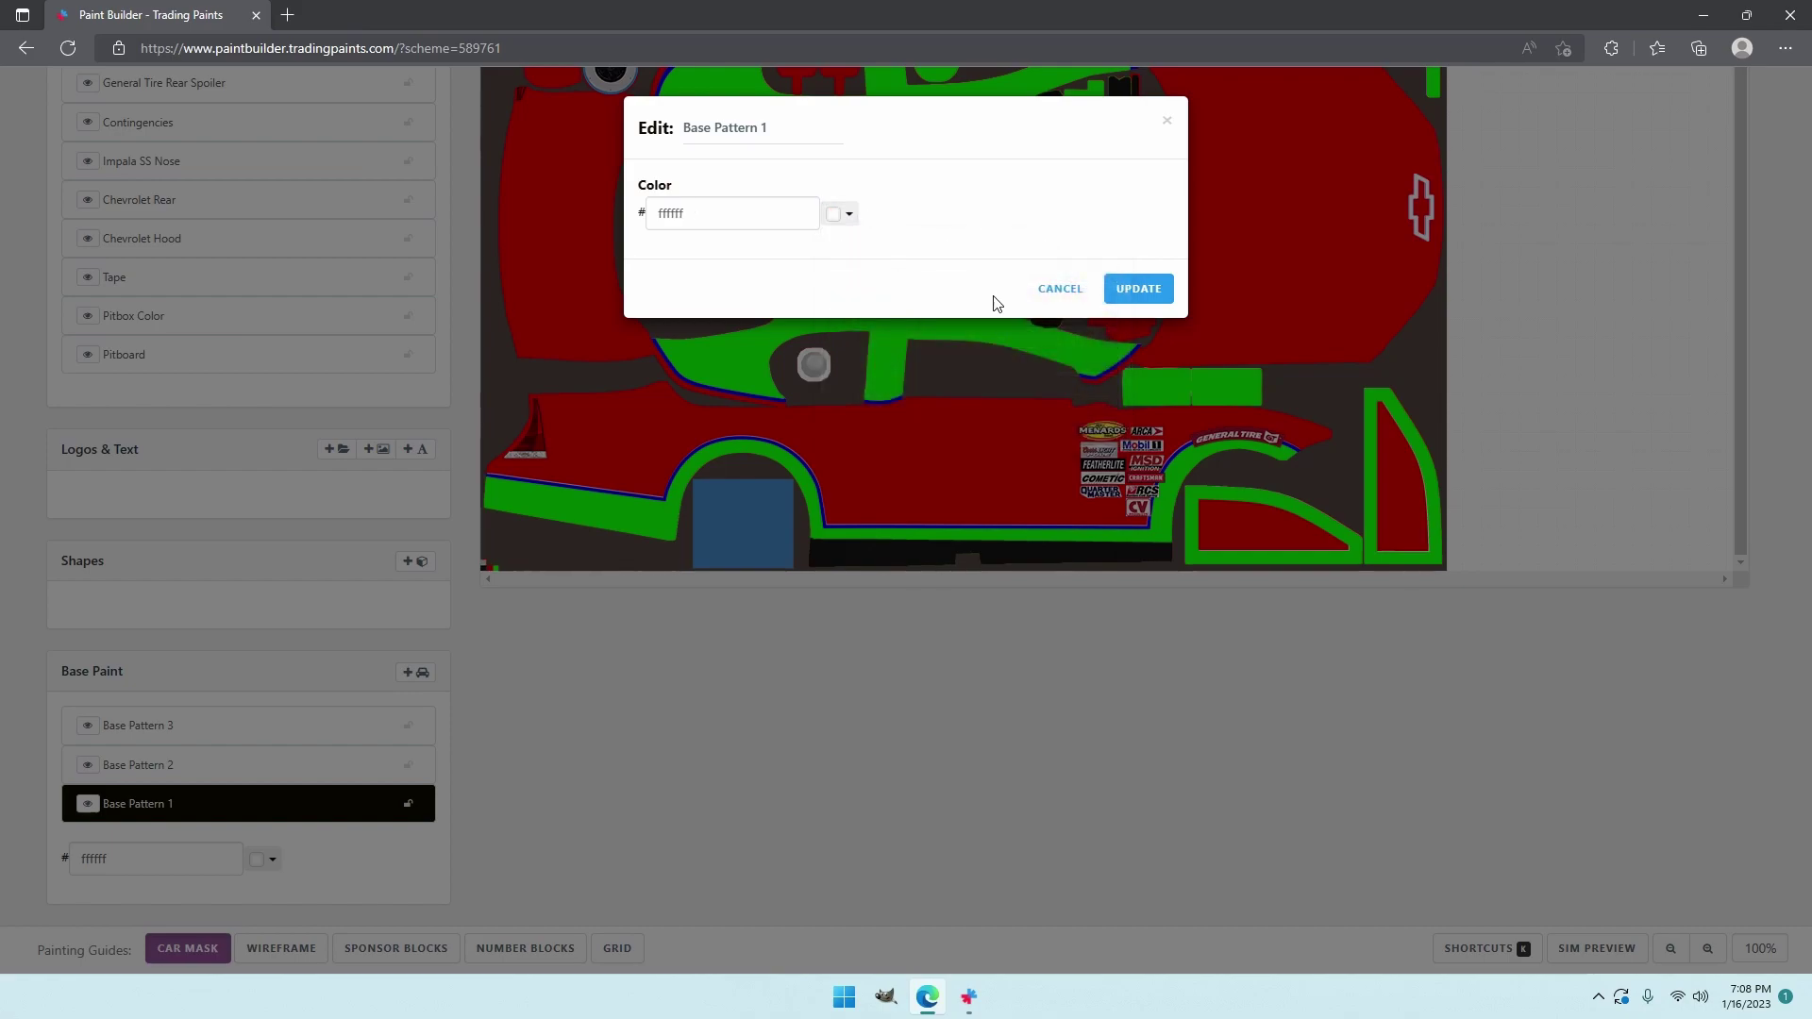
click(1138, 289)
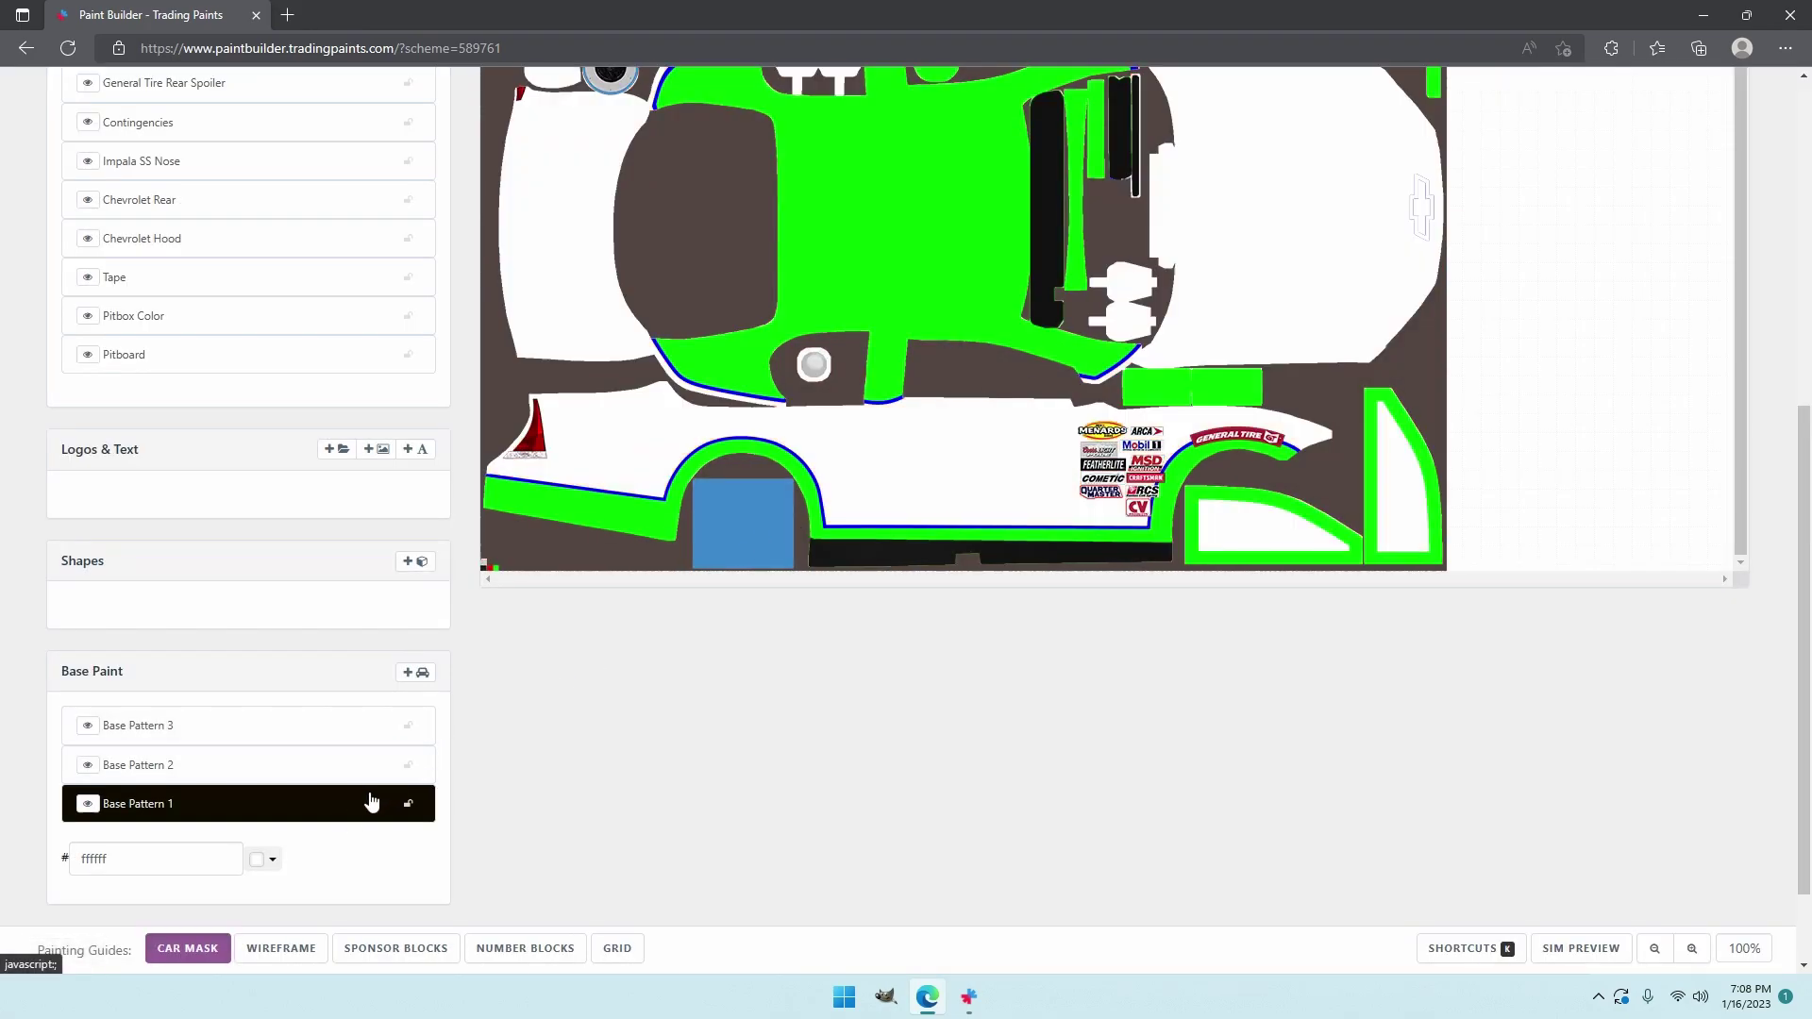
- Recolour Base Pattern 2 from green (00ff00) to black
right_click(304, 770)
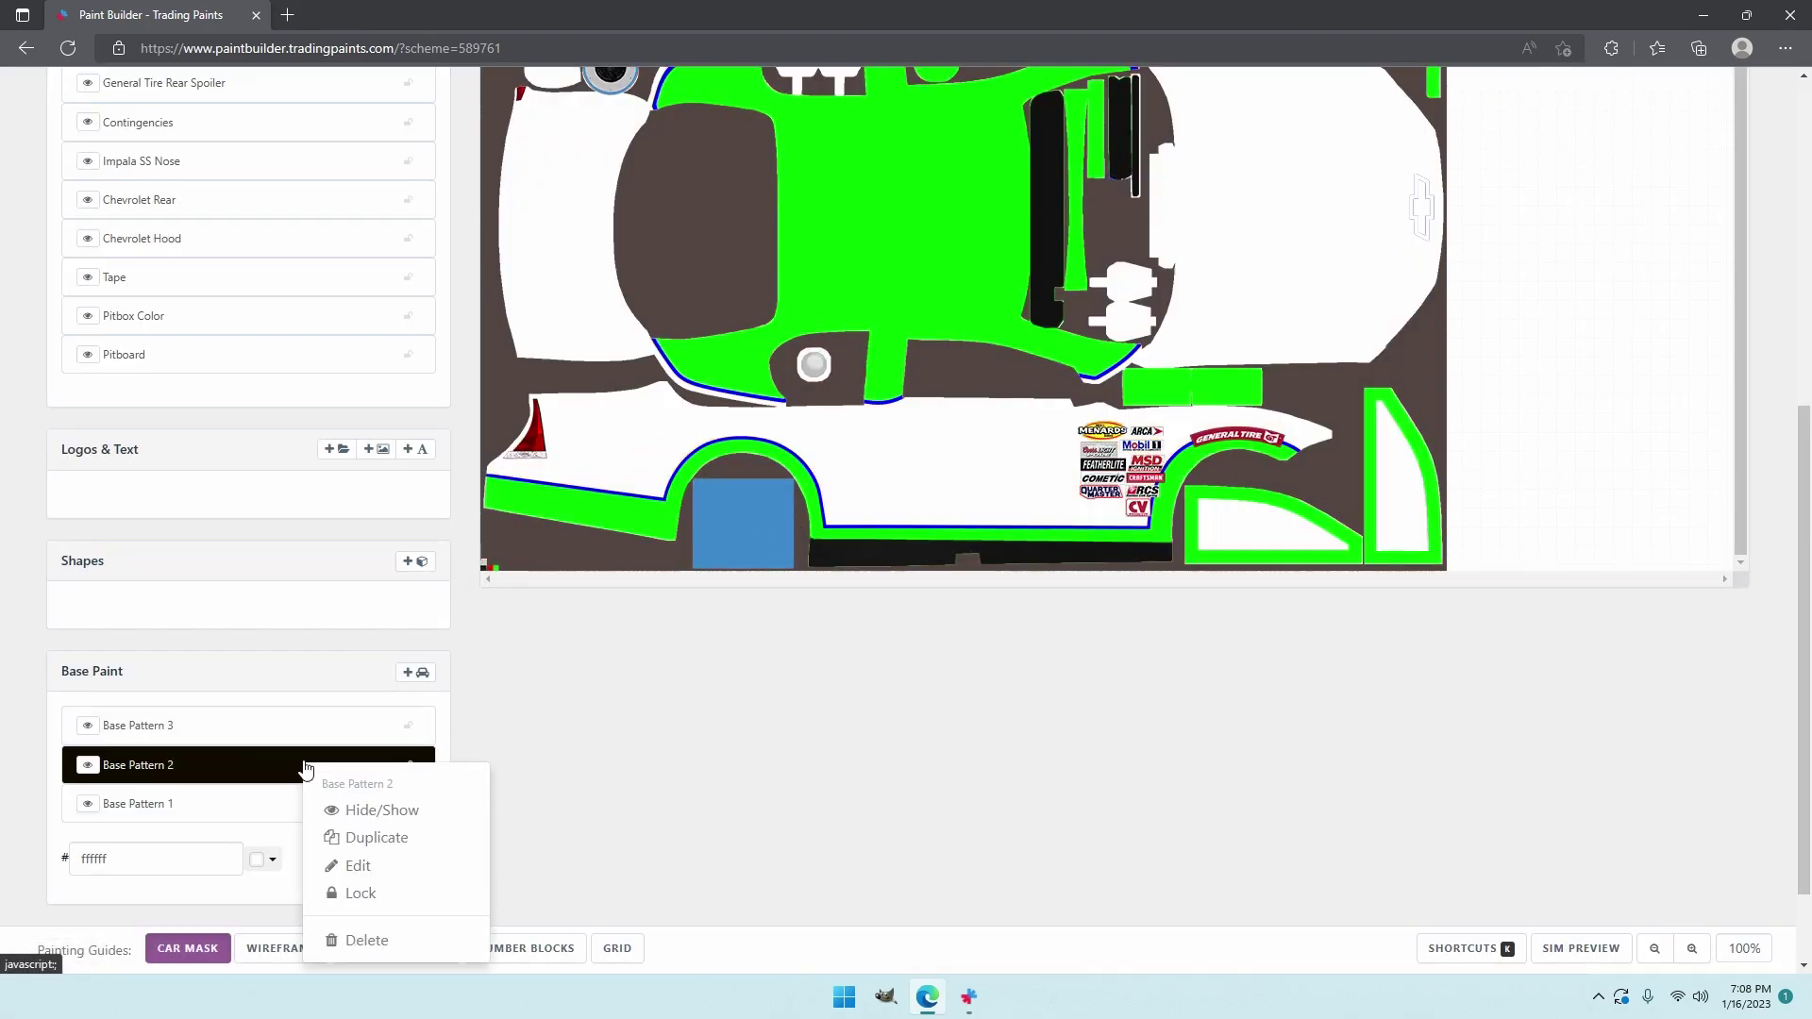
click(383, 873)
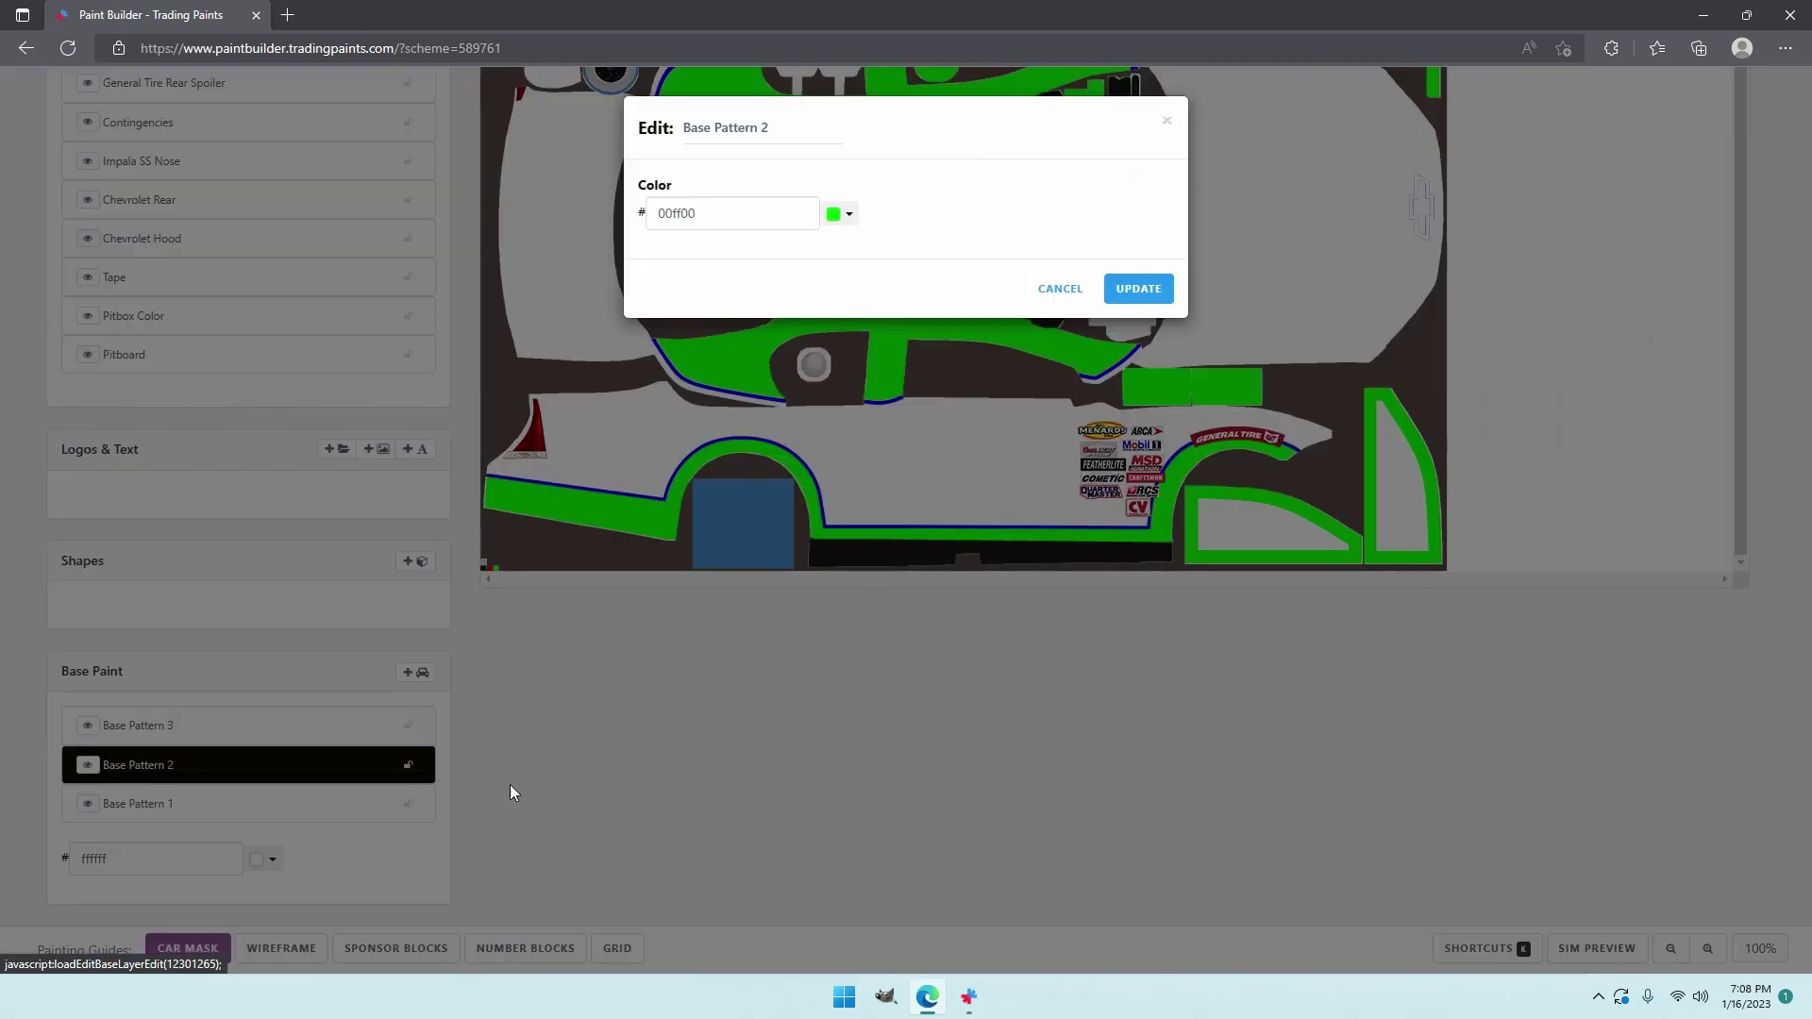
click(854, 224)
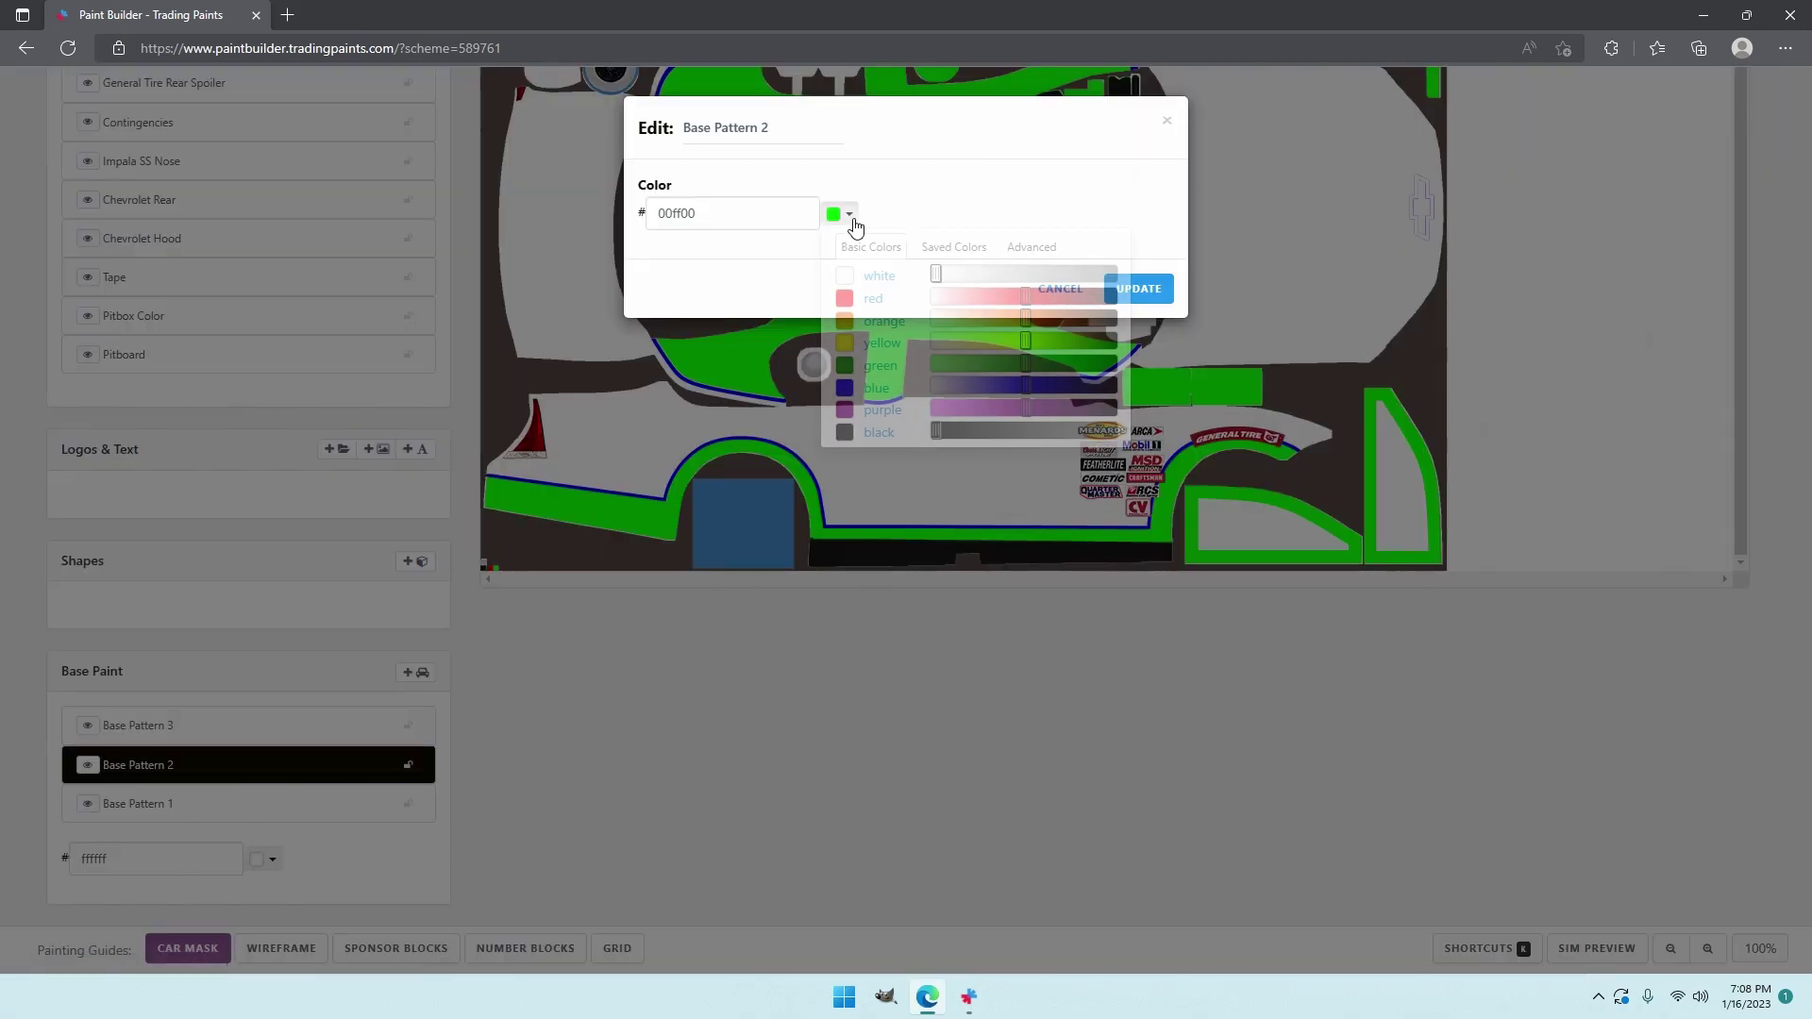
click(879, 433)
click(1123, 292)
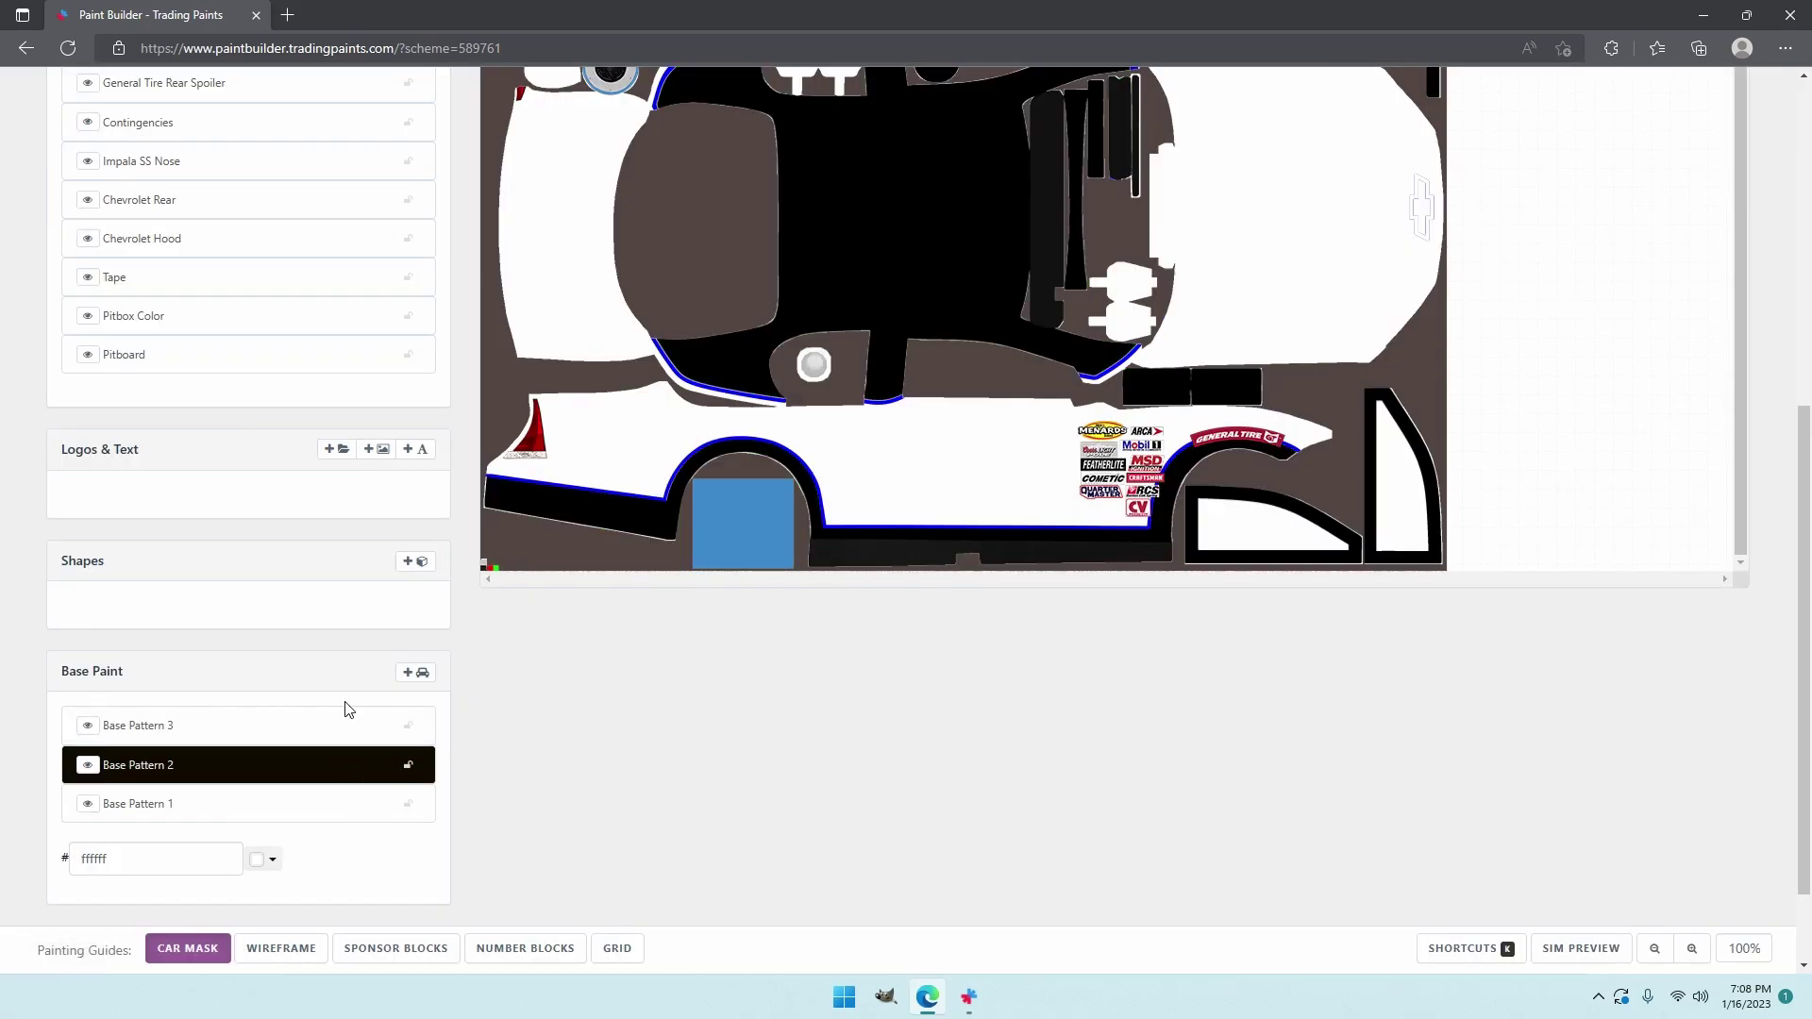
- Recolour Base Pattern 3's blue pinstripe outlines to grey
right_click(305, 732)
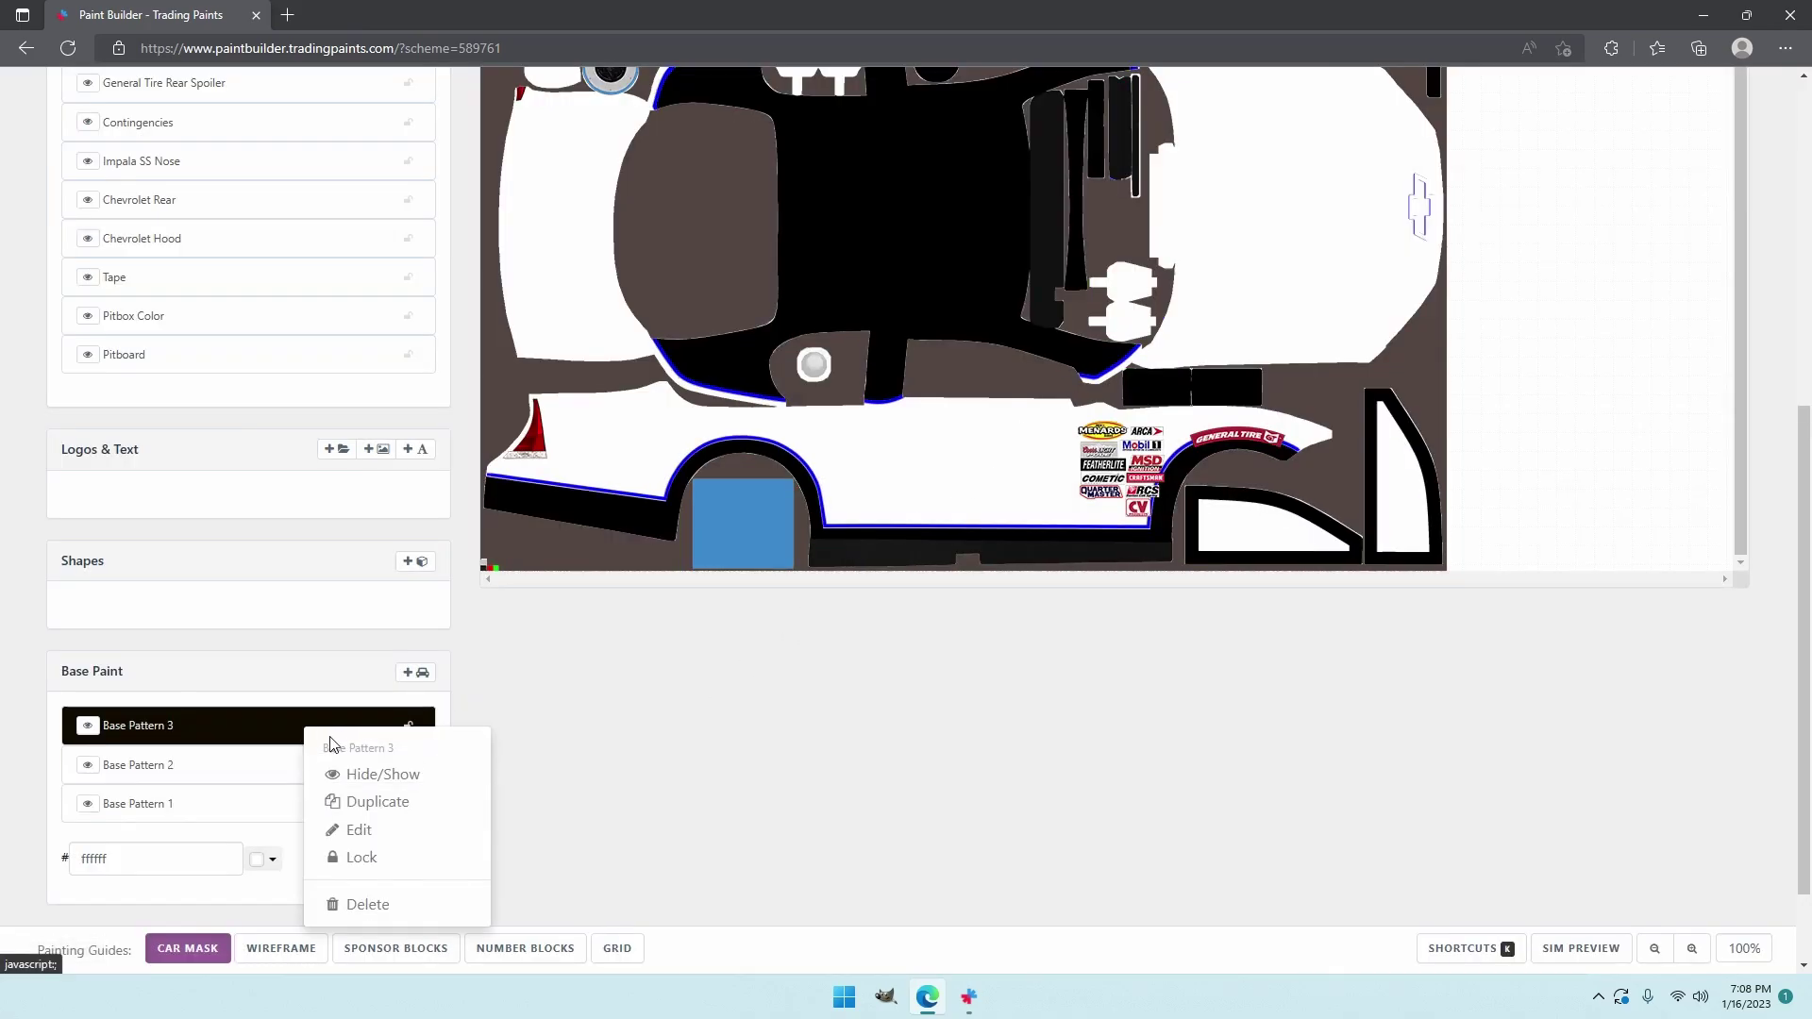
click(374, 826)
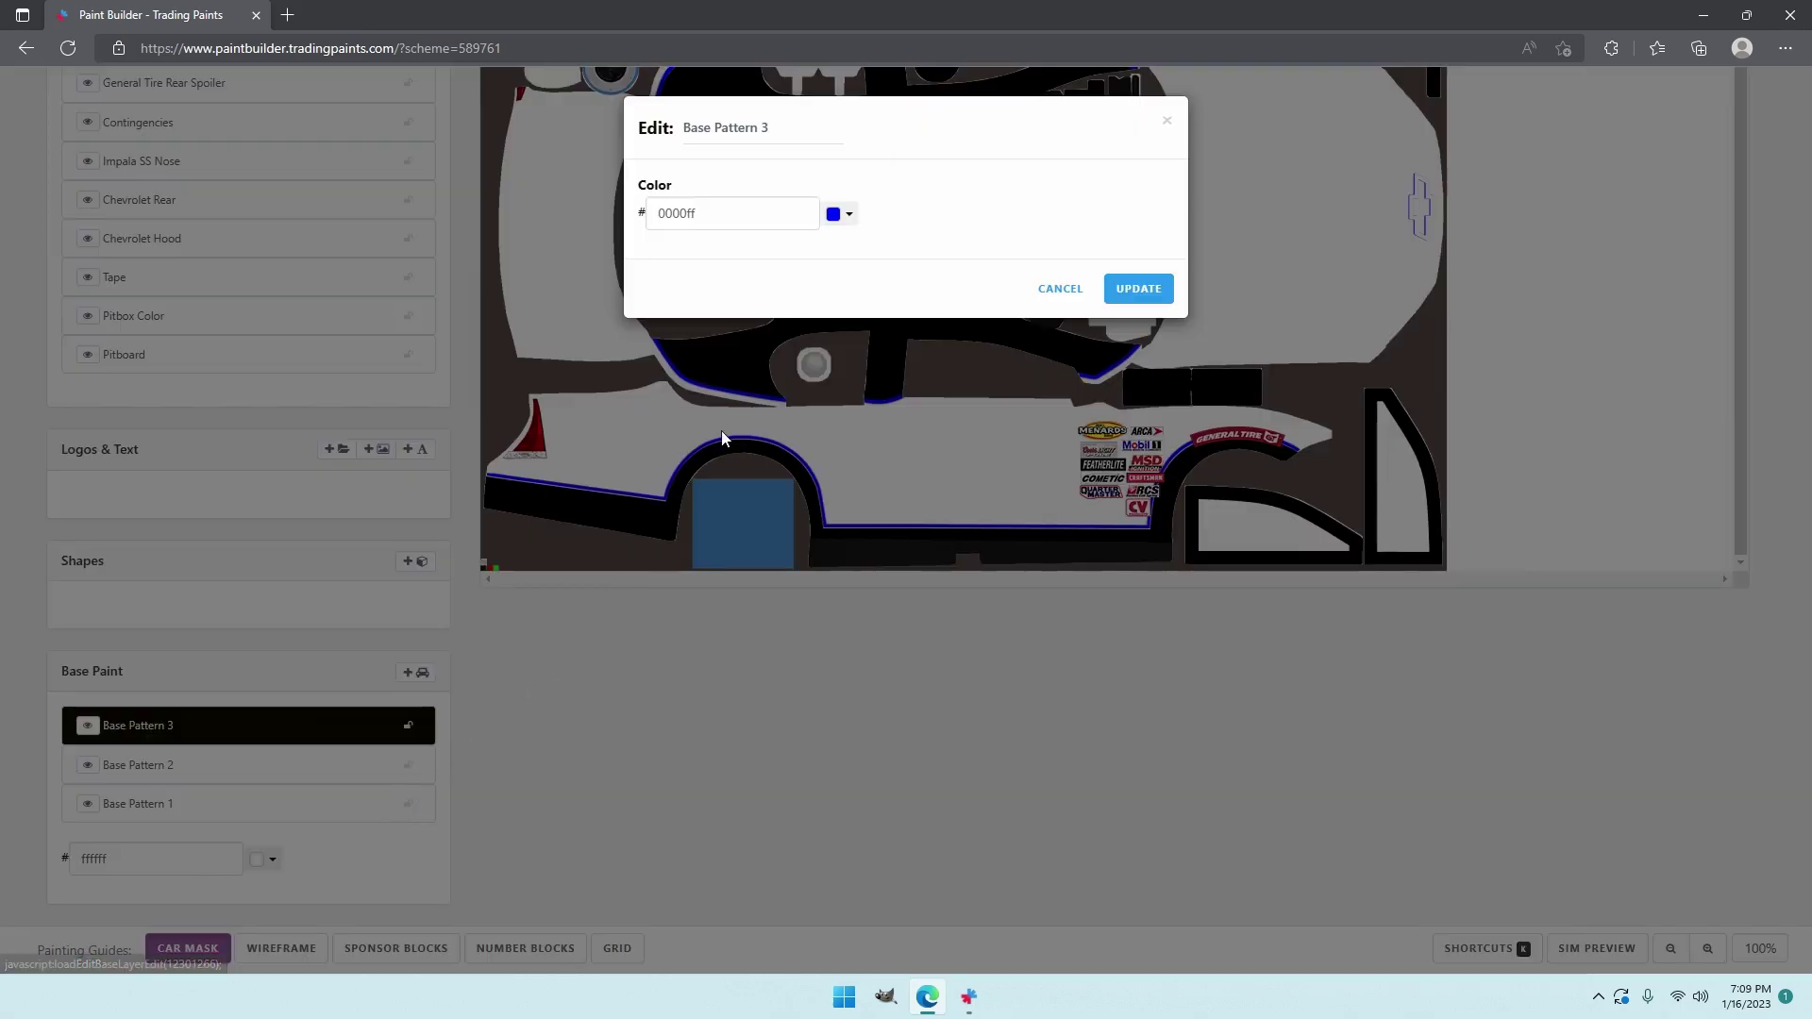
click(834, 217)
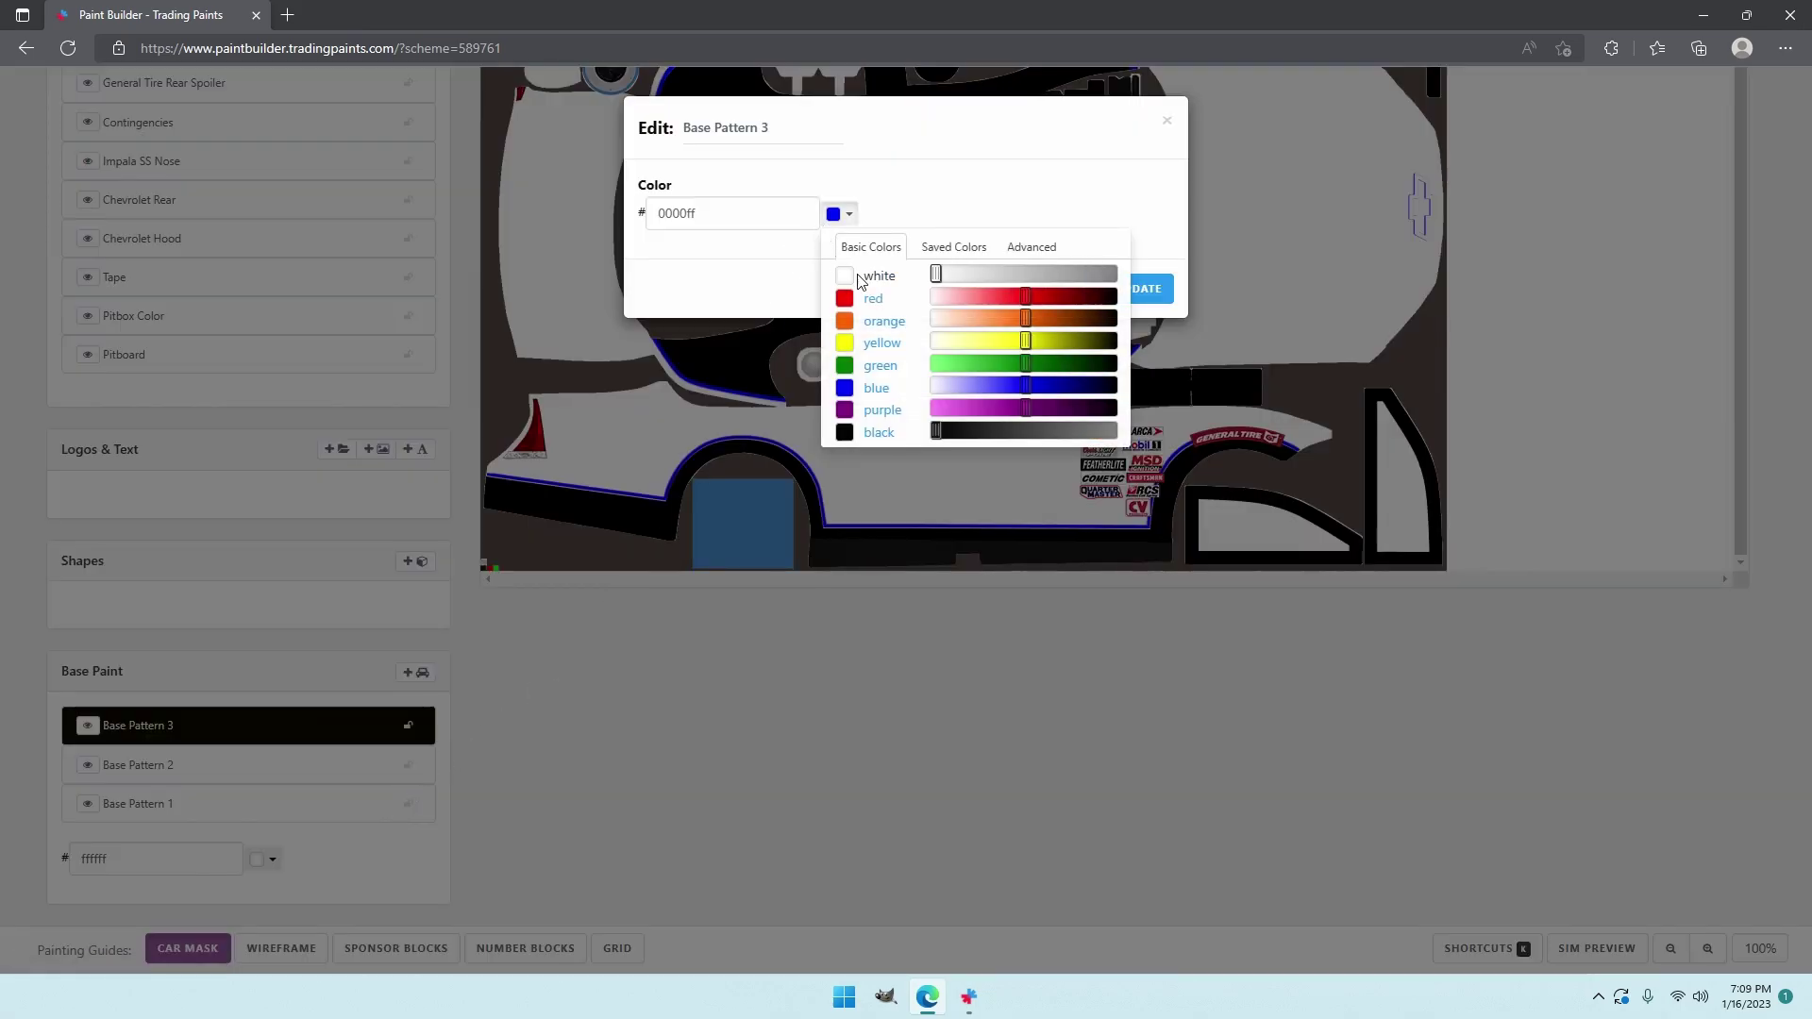
click(1276, 312)
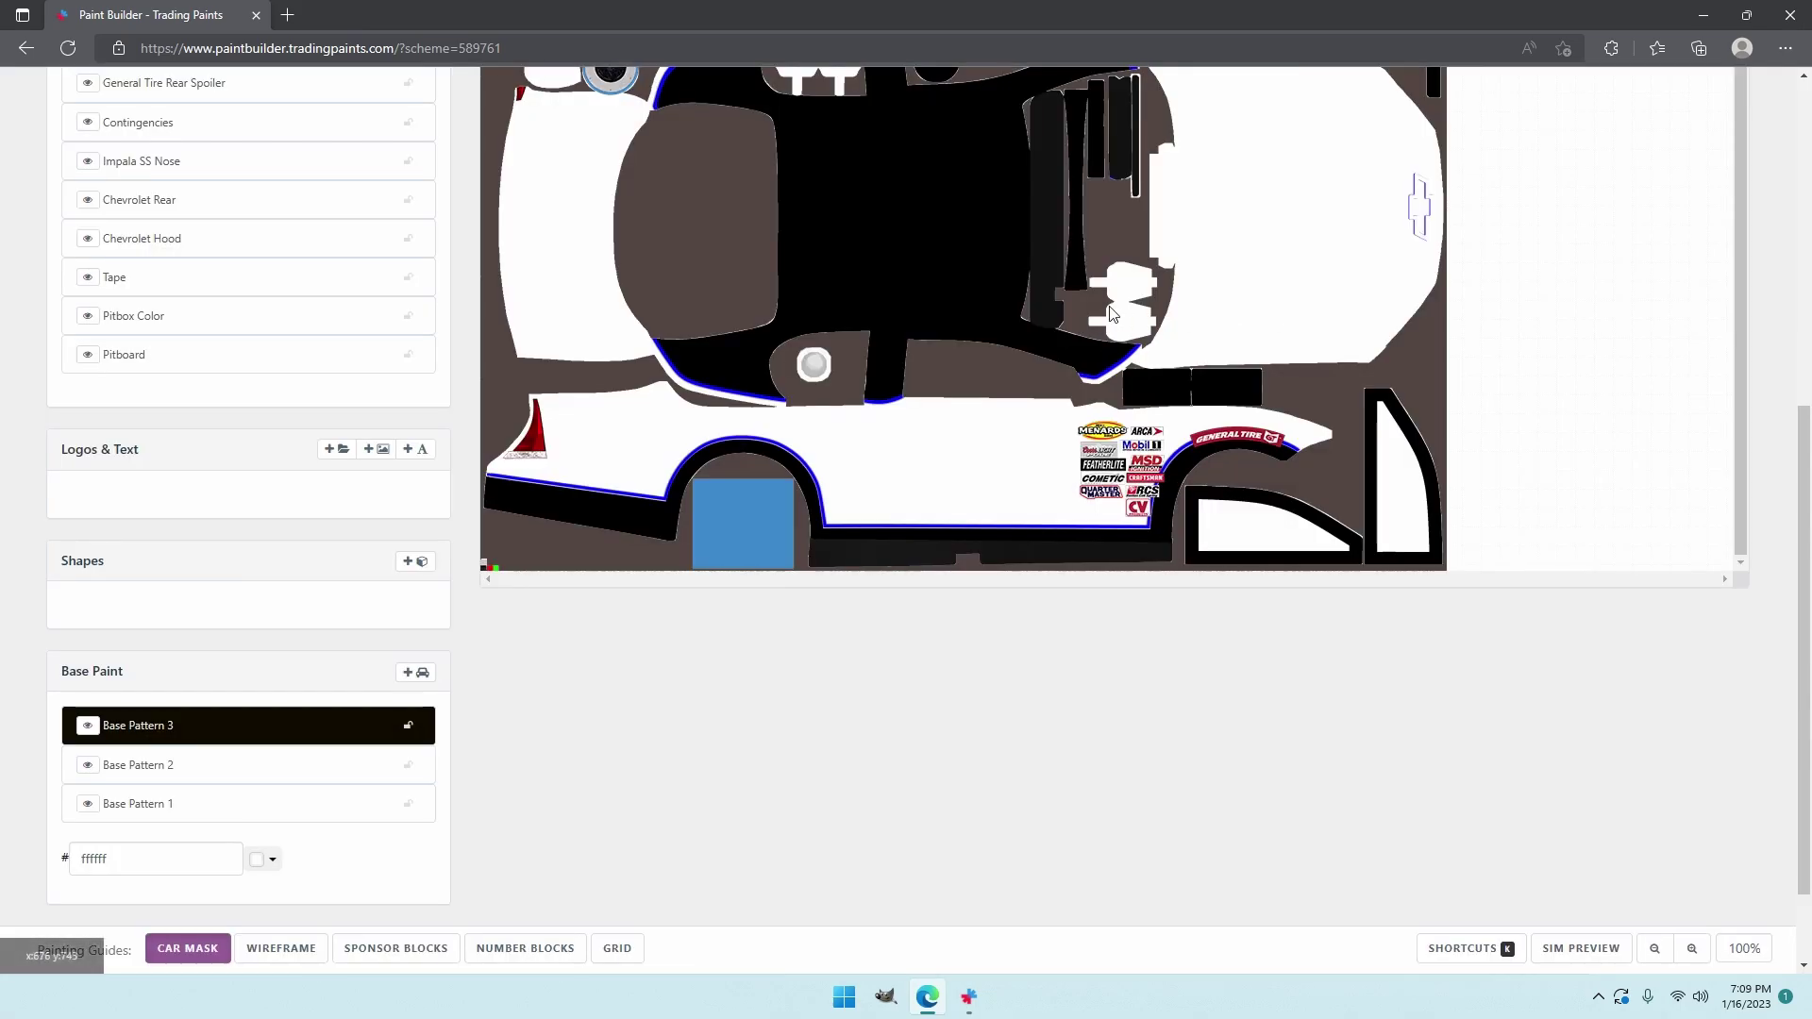
right_click(315, 741)
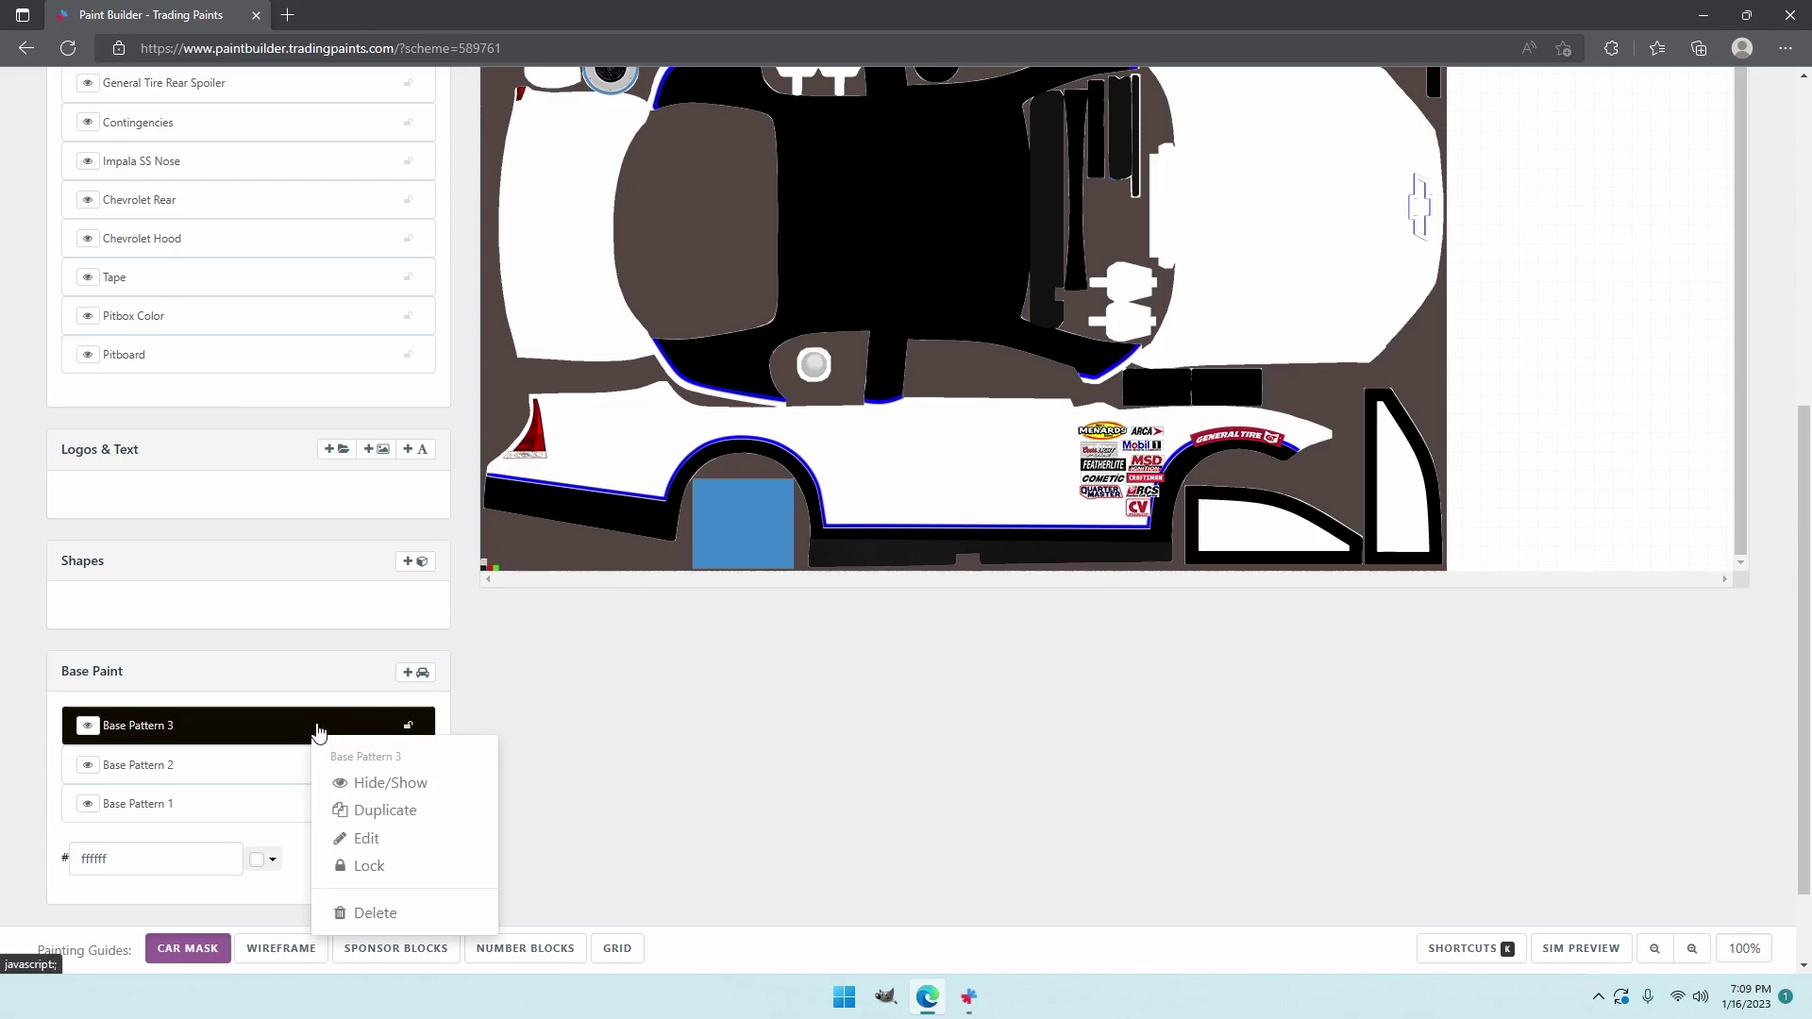
click(391, 847)
click(842, 215)
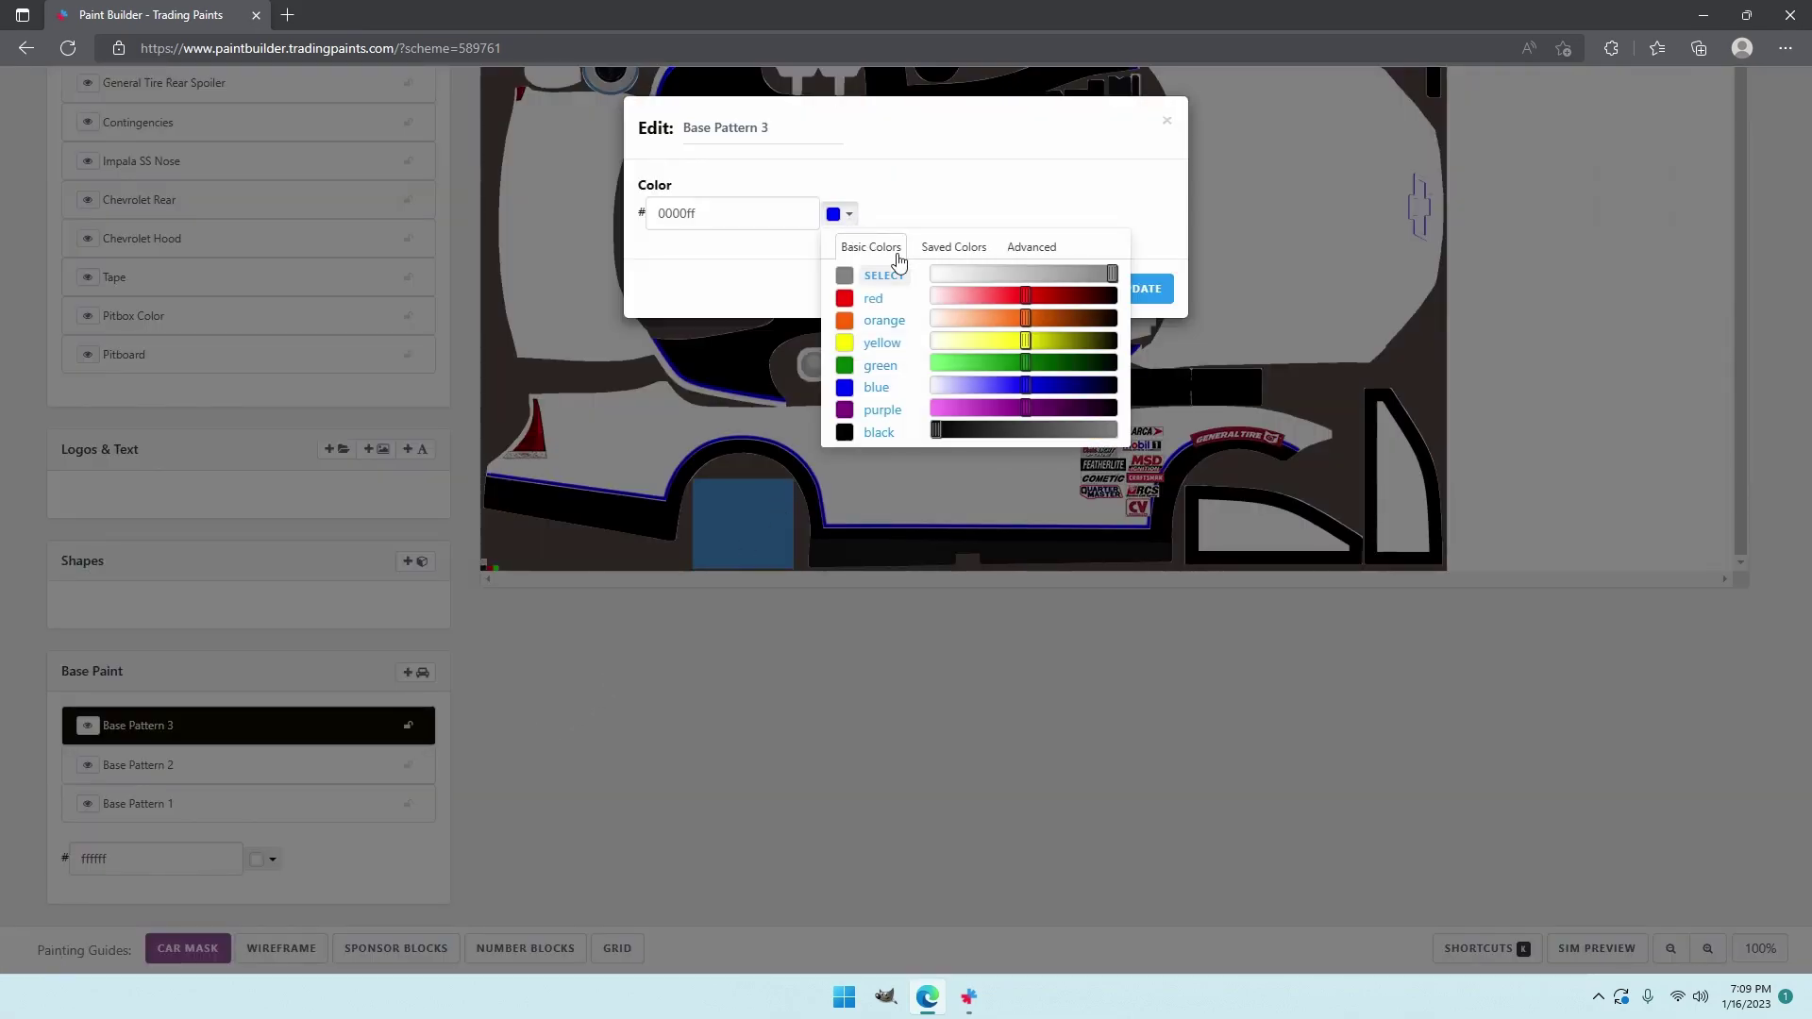
click(901, 276)
click(1145, 288)
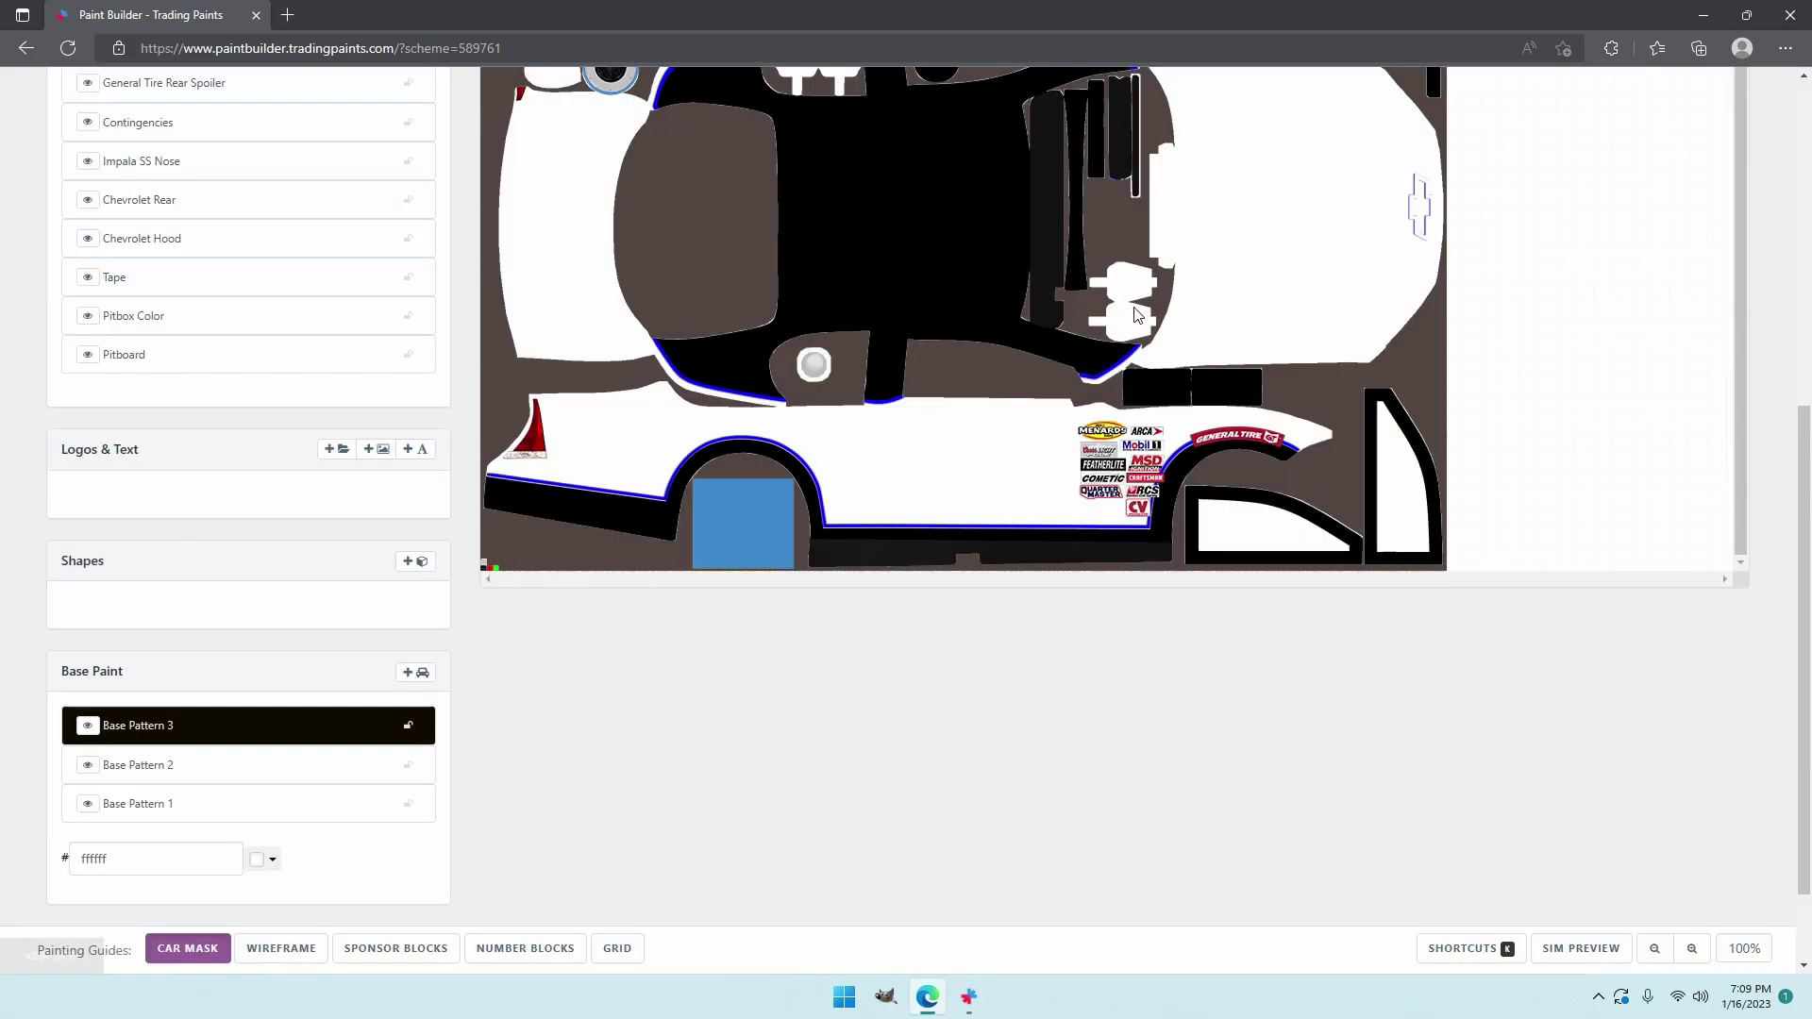
- Open the My logos gallery from the Logos & Text panel, showing OREO, MENARDS and Snap-on
scroll(1045, 513, up, 5)
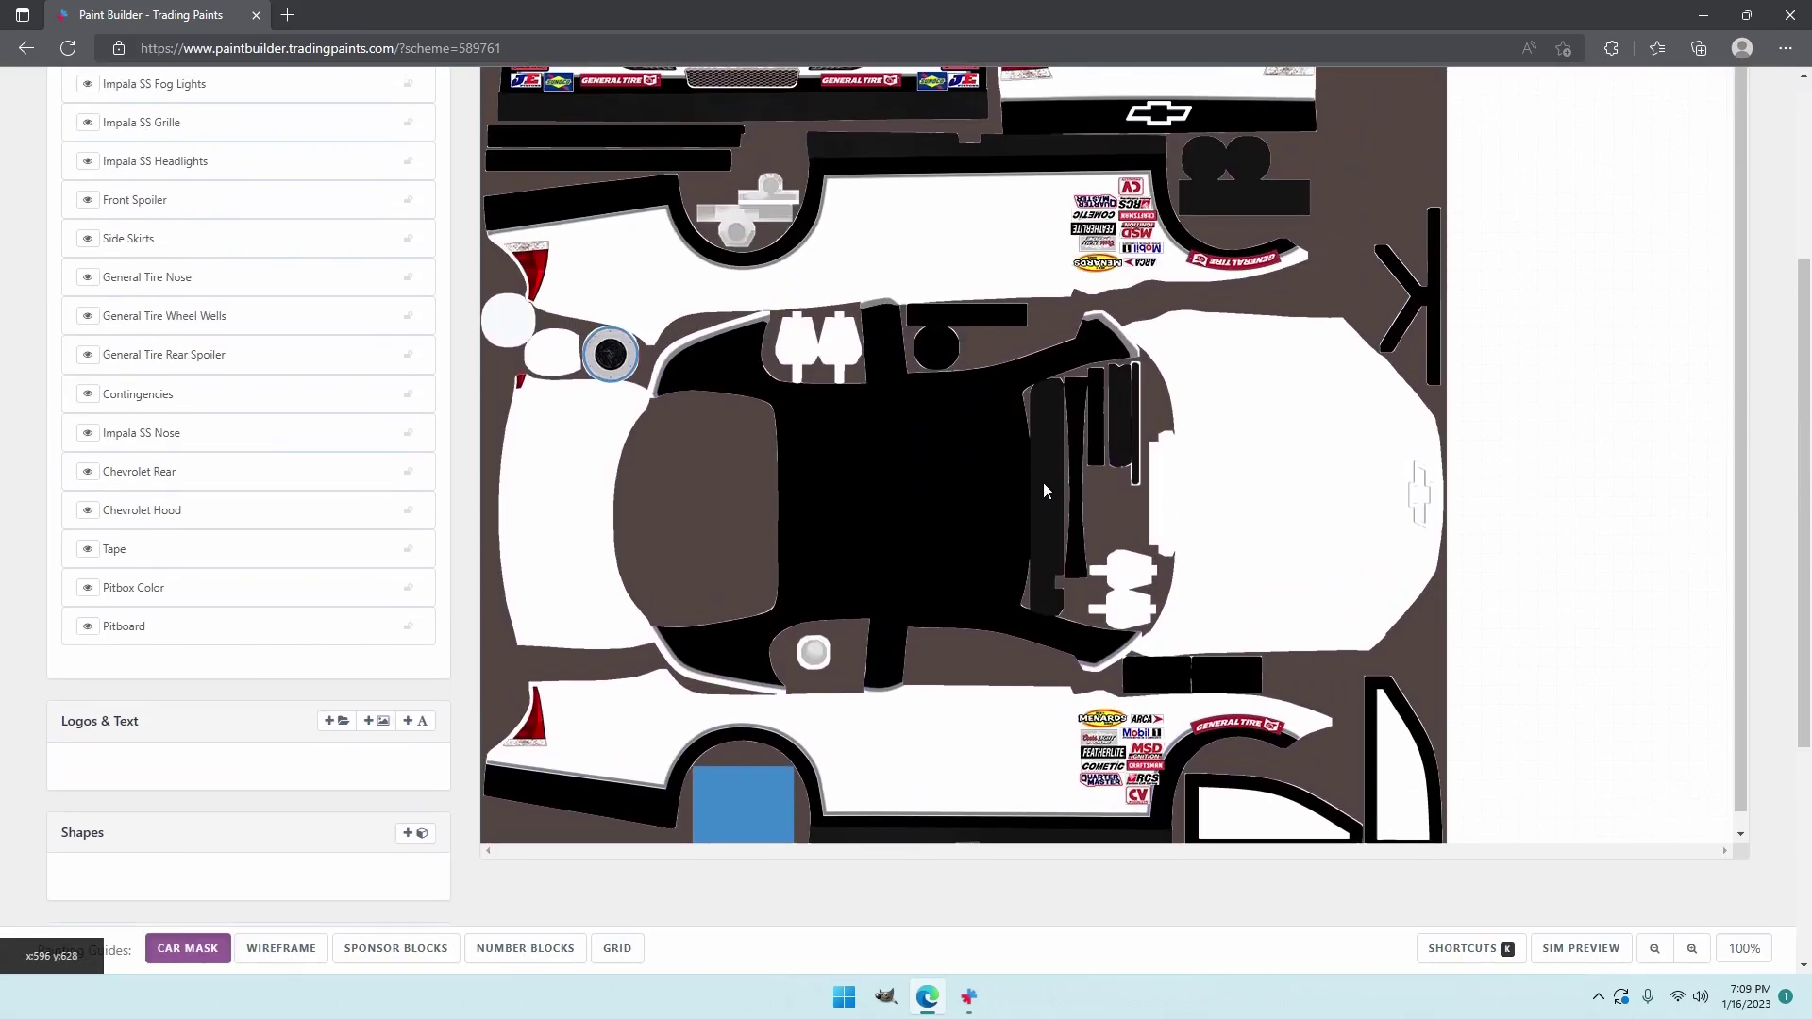
scroll(1045, 477, down, 5)
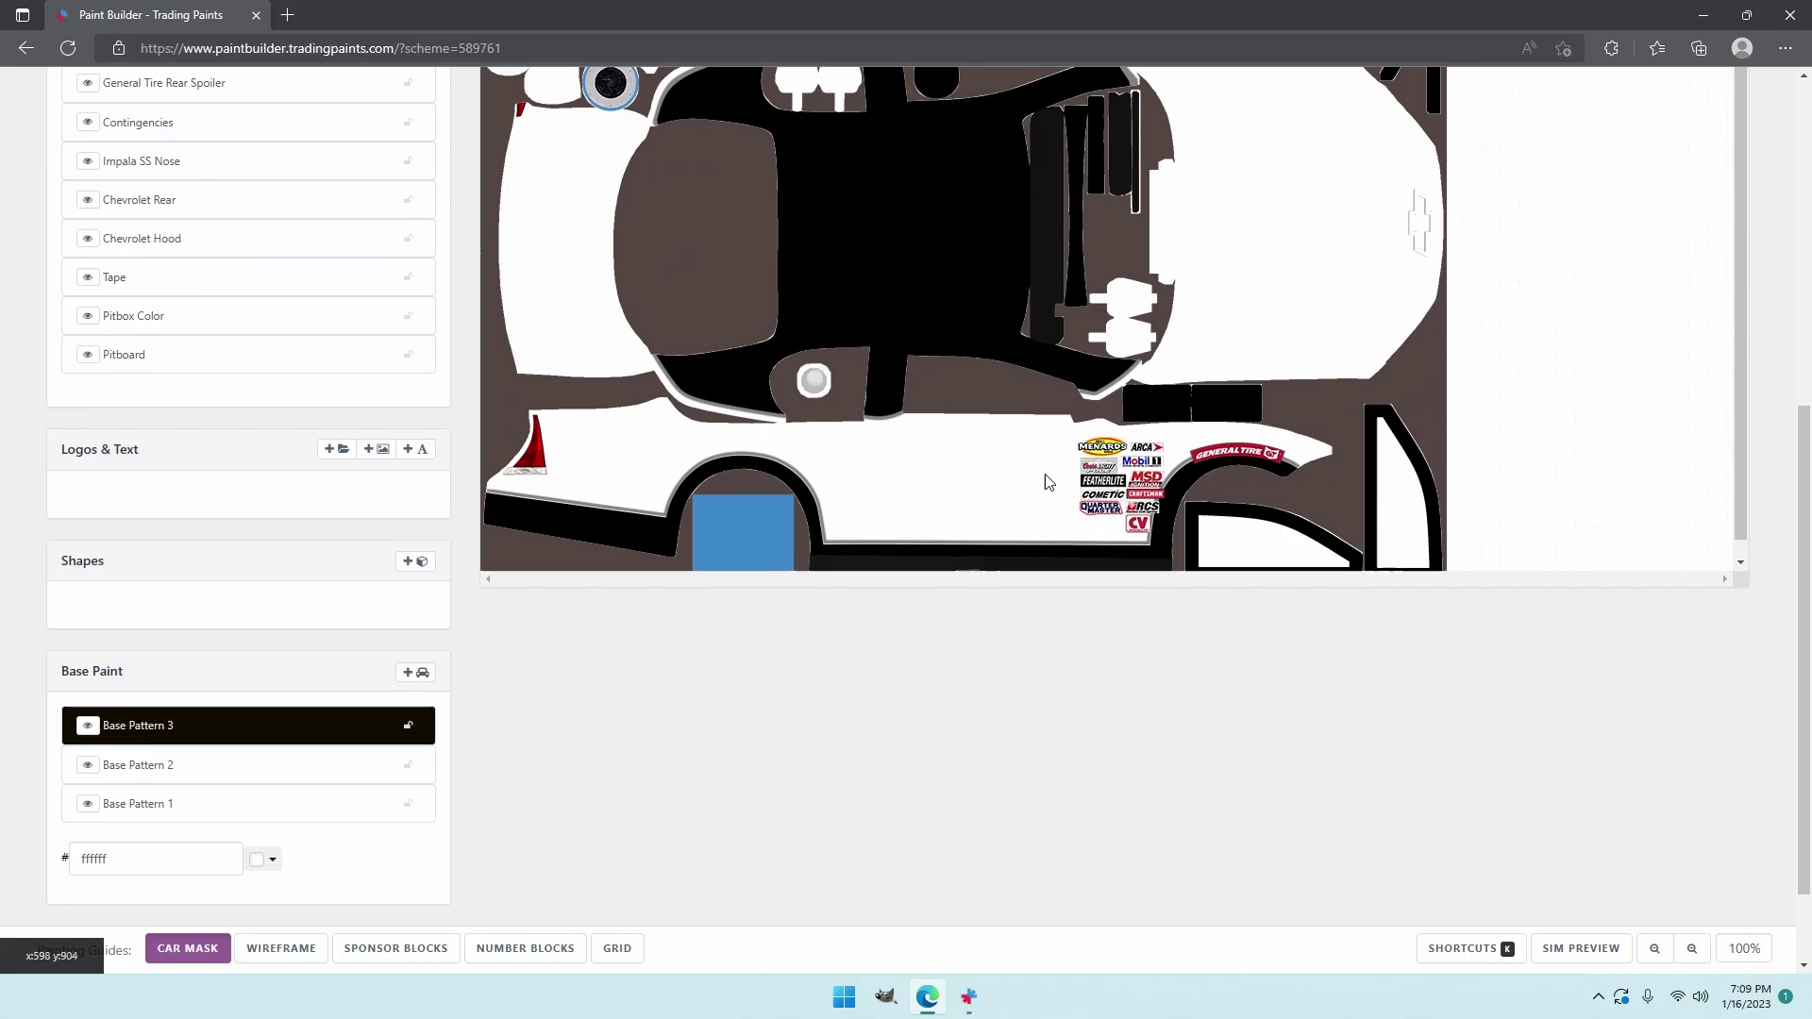
scroll(1045, 476, up, 3)
scroll(809, 513, down, 1)
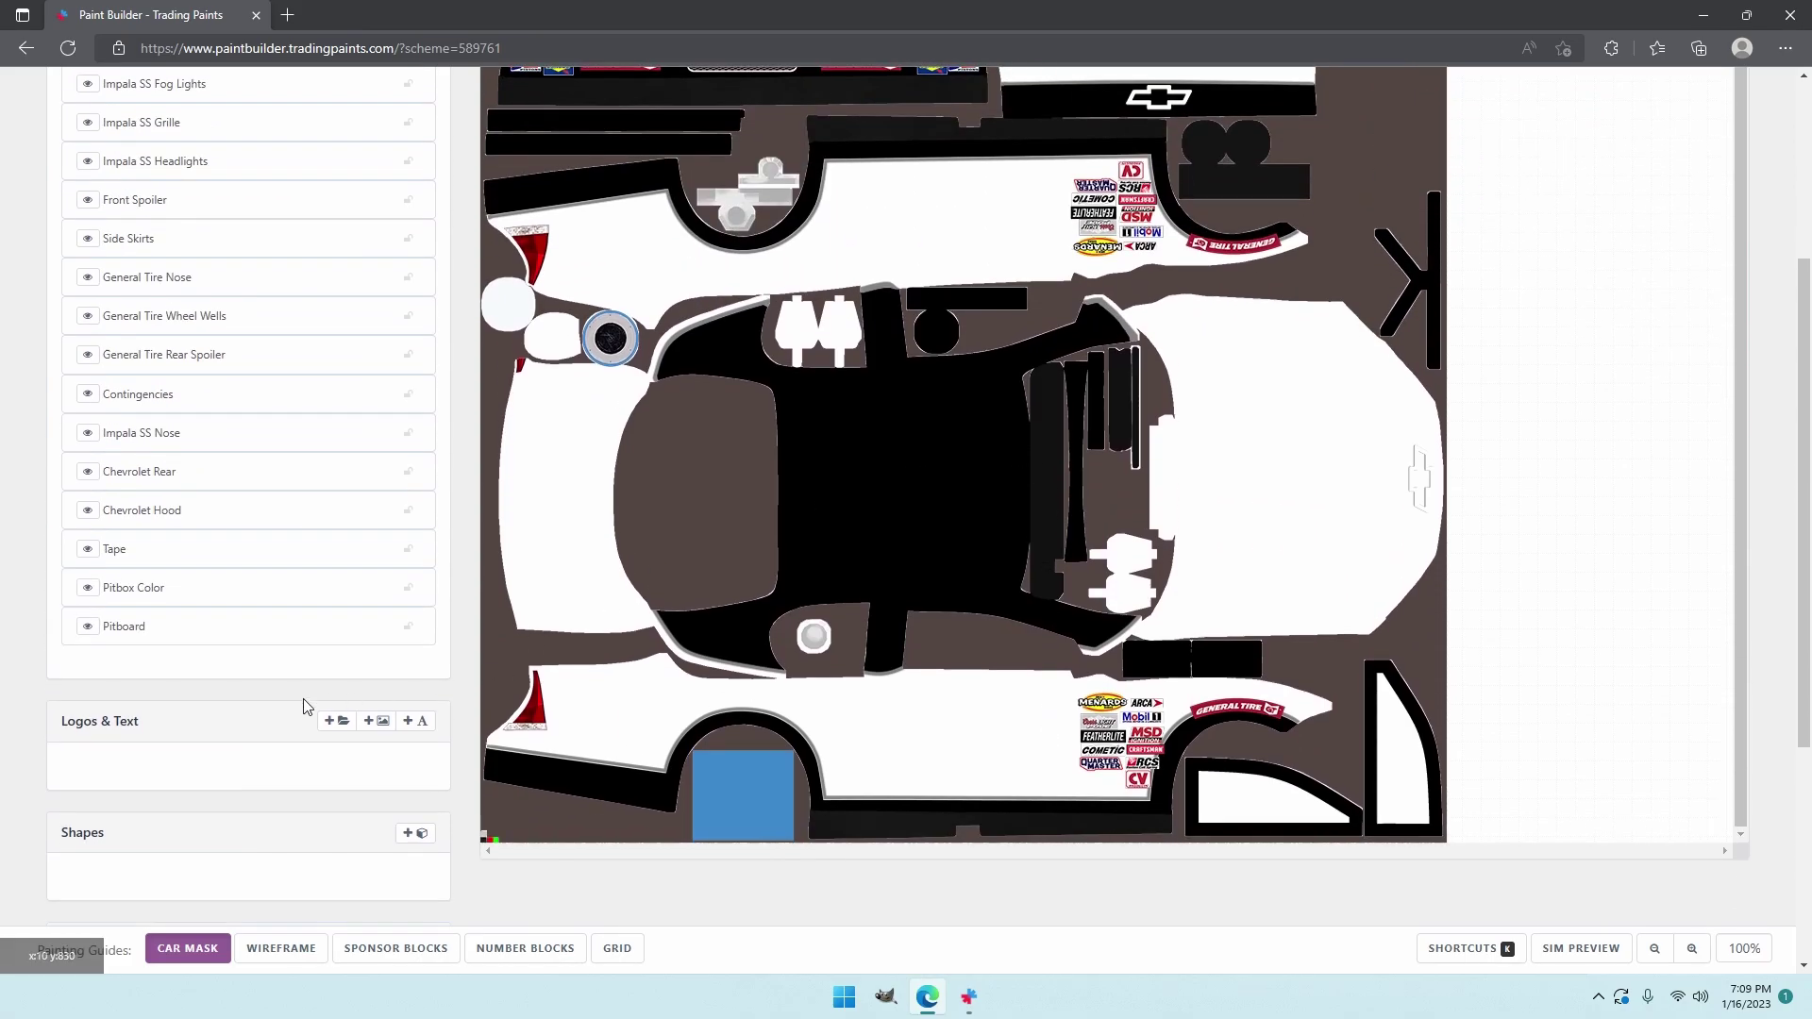
click(348, 723)
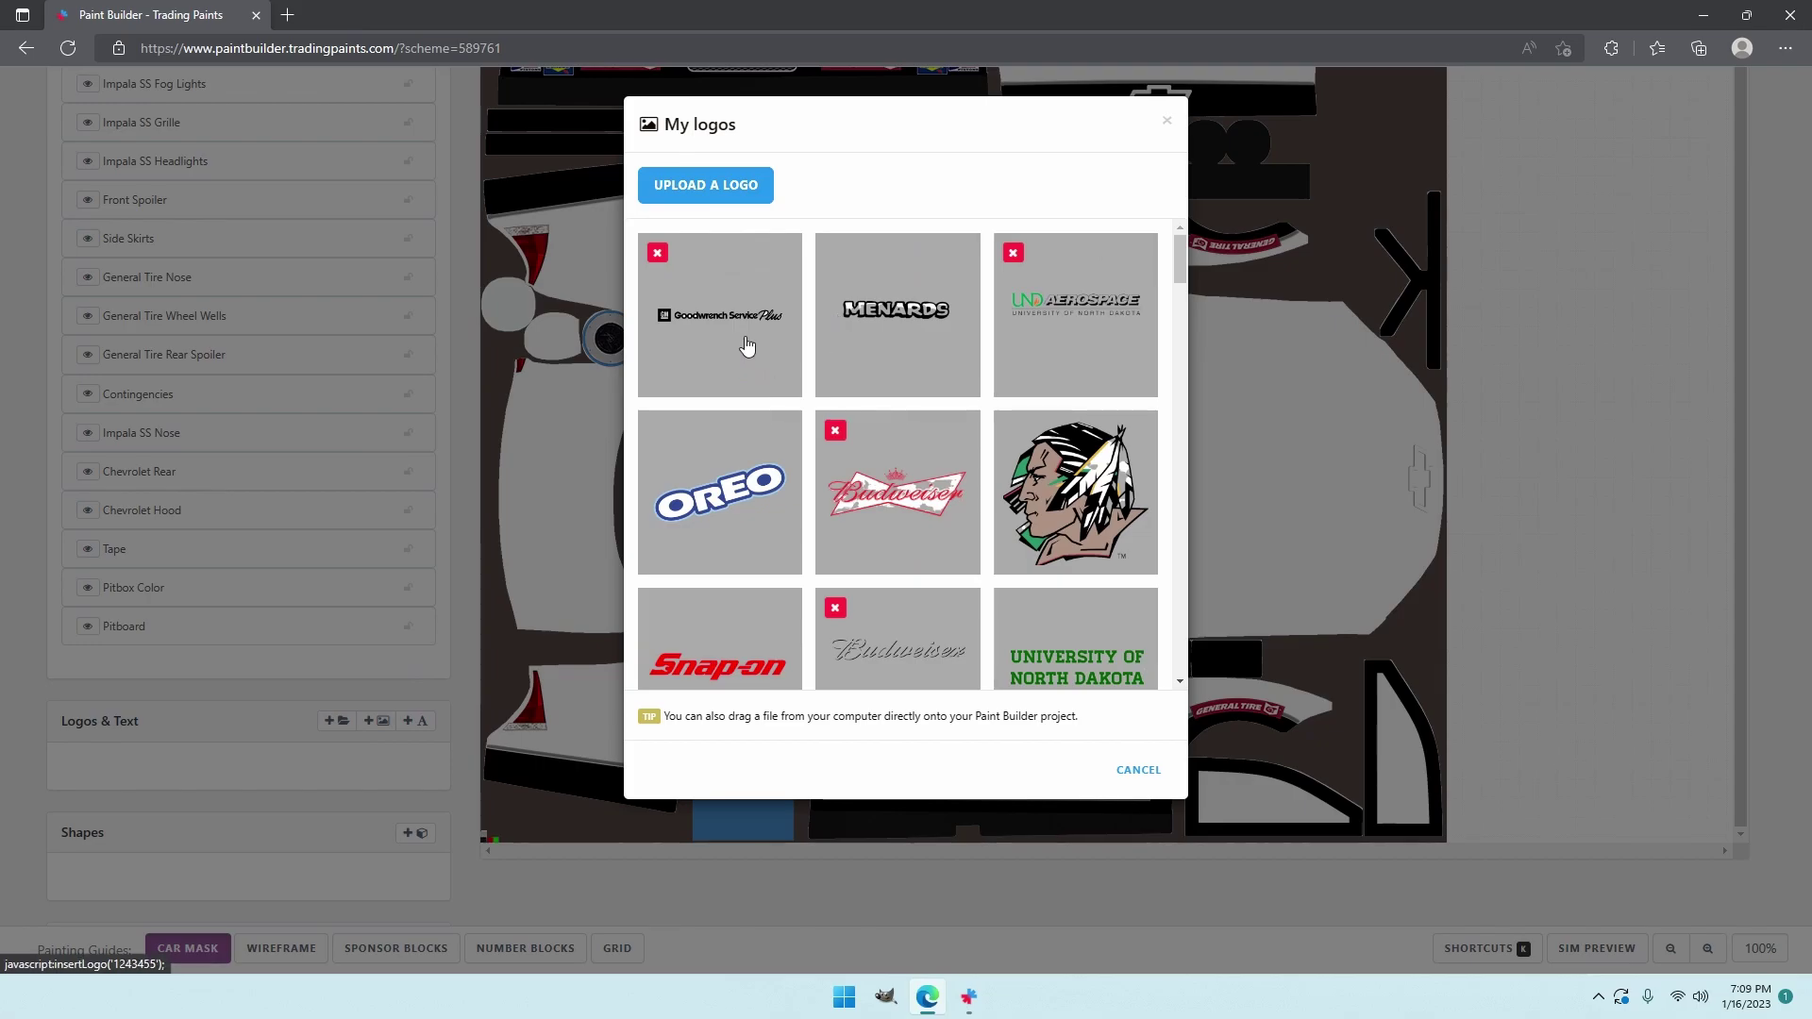
- Insert the GM Goodwrench Service Plus logo and narrow its width
click(746, 345)
scroll(1112, 494, up, 3)
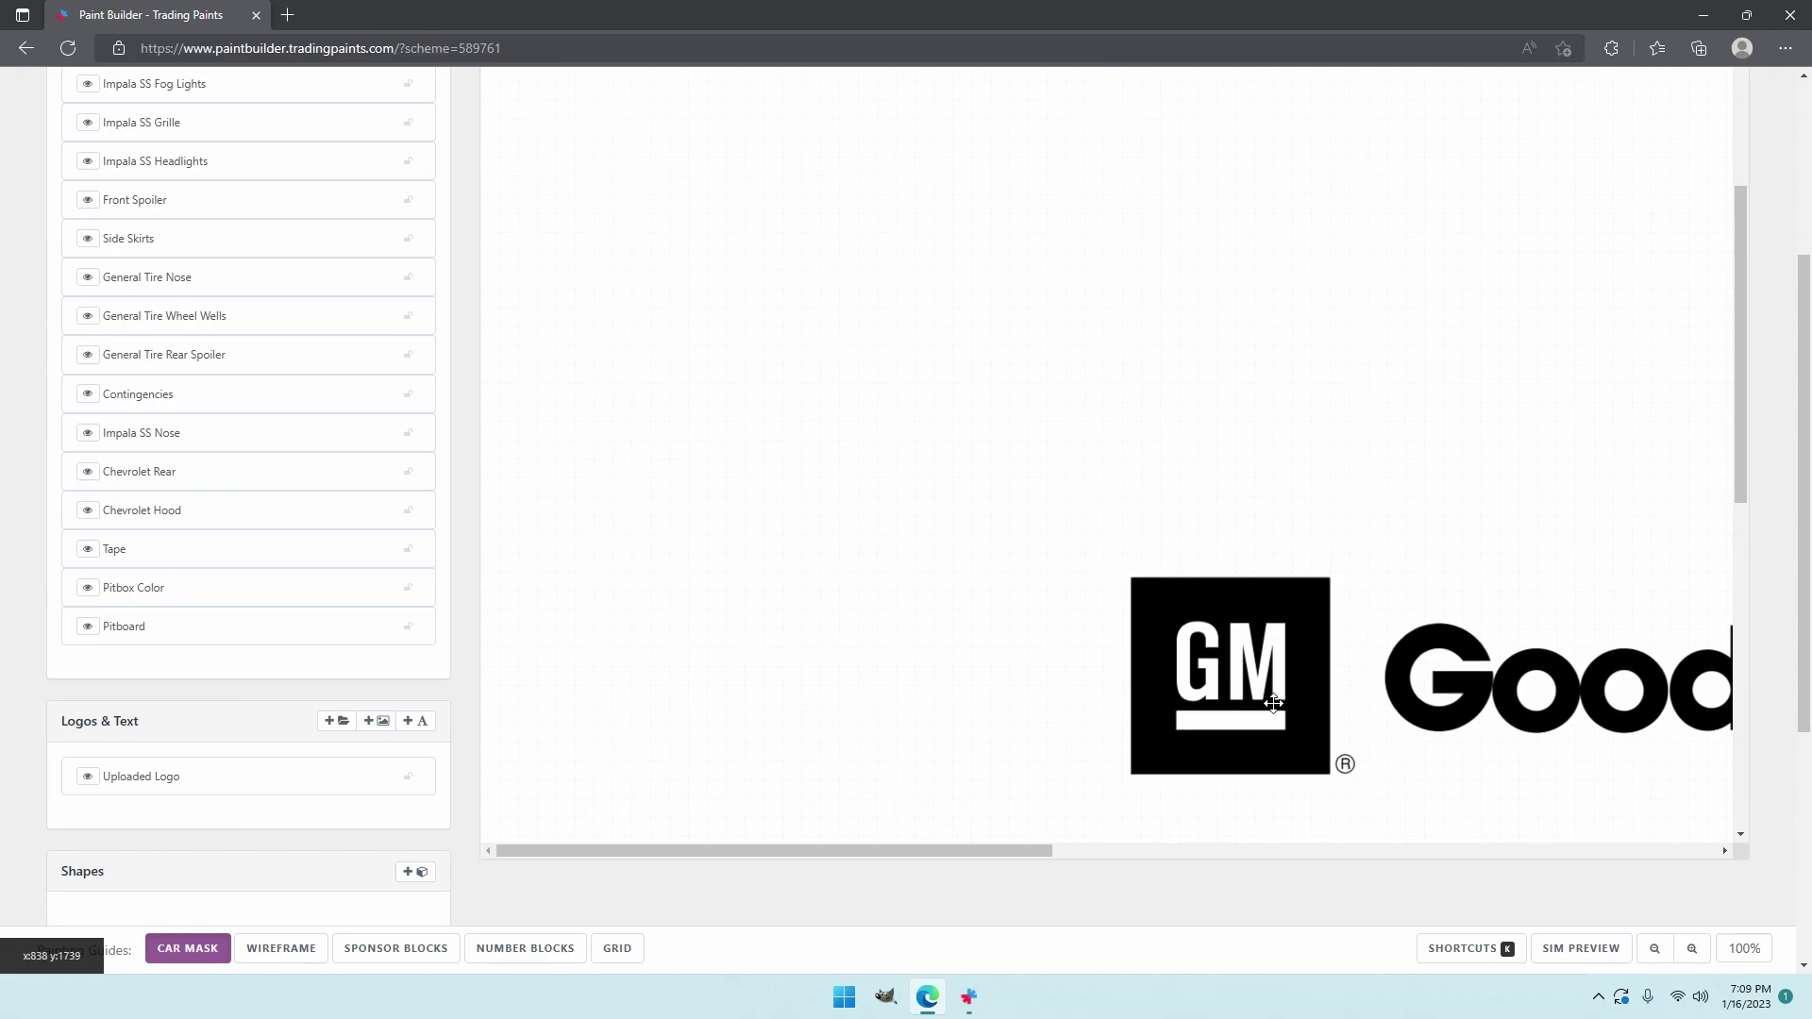
drag(1274, 703, 64, 356)
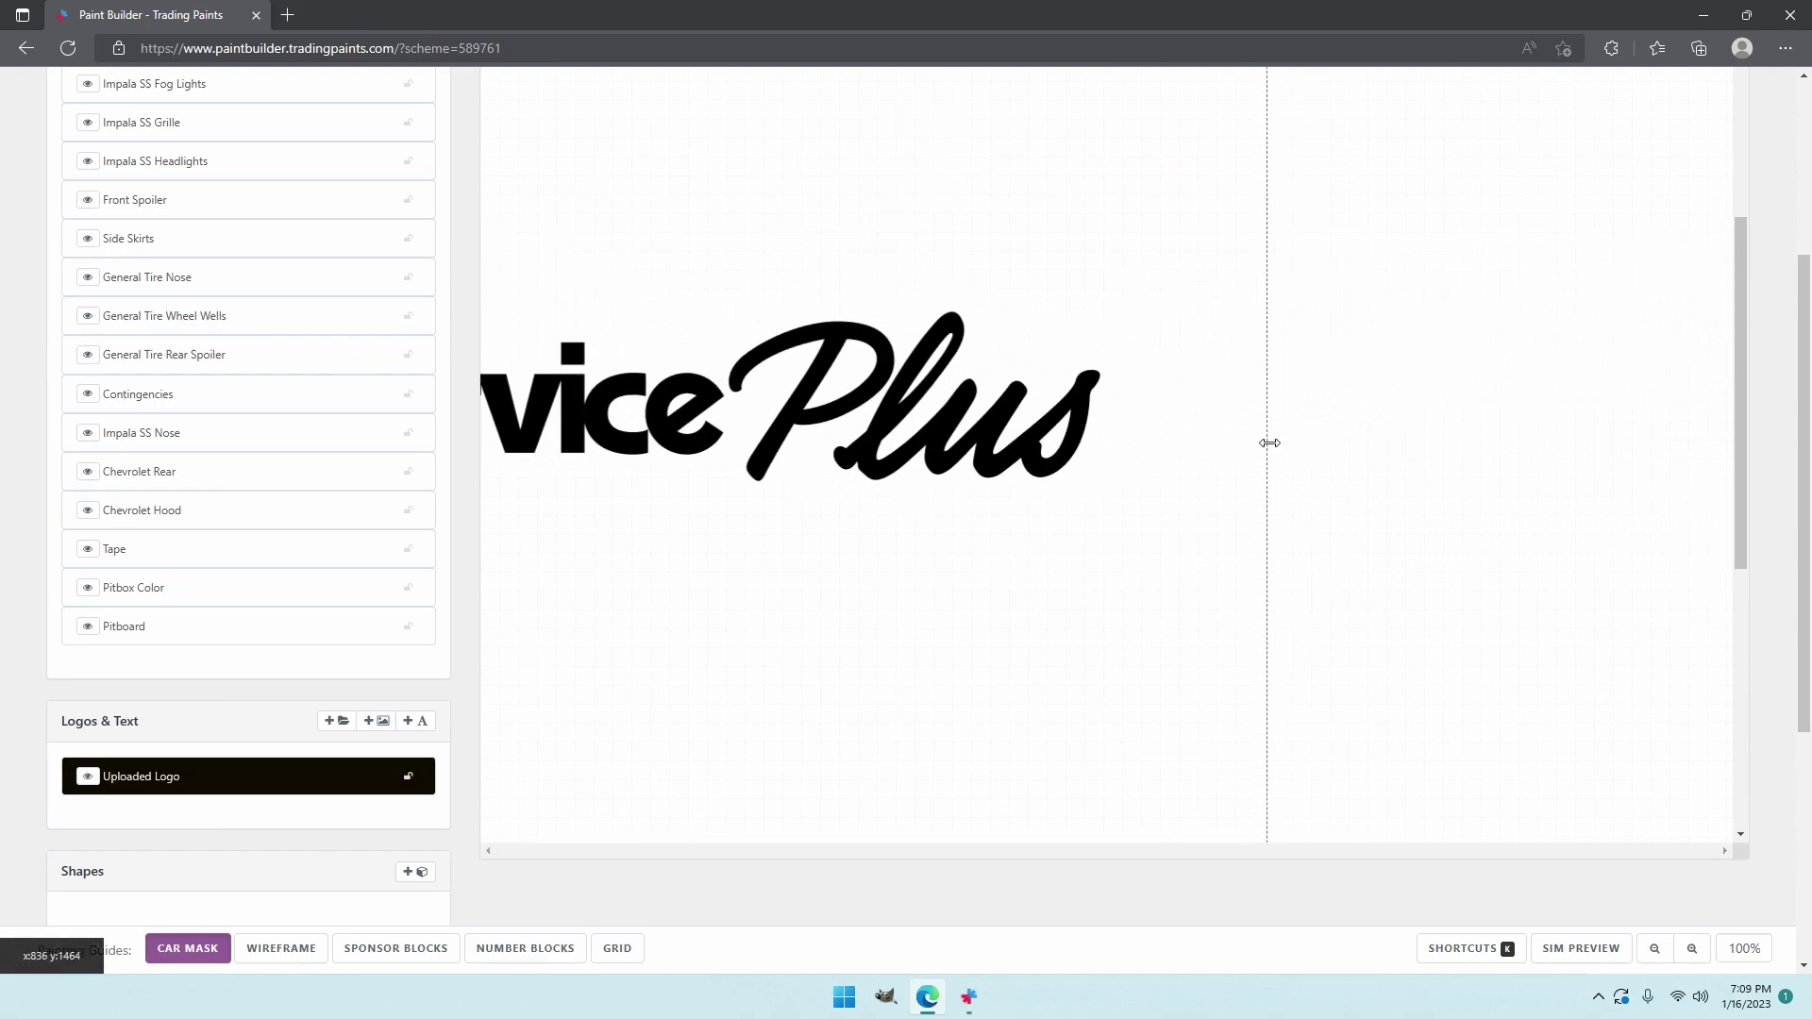
drag(1269, 443, 555, 352)
scroll(575, 396, down, 3)
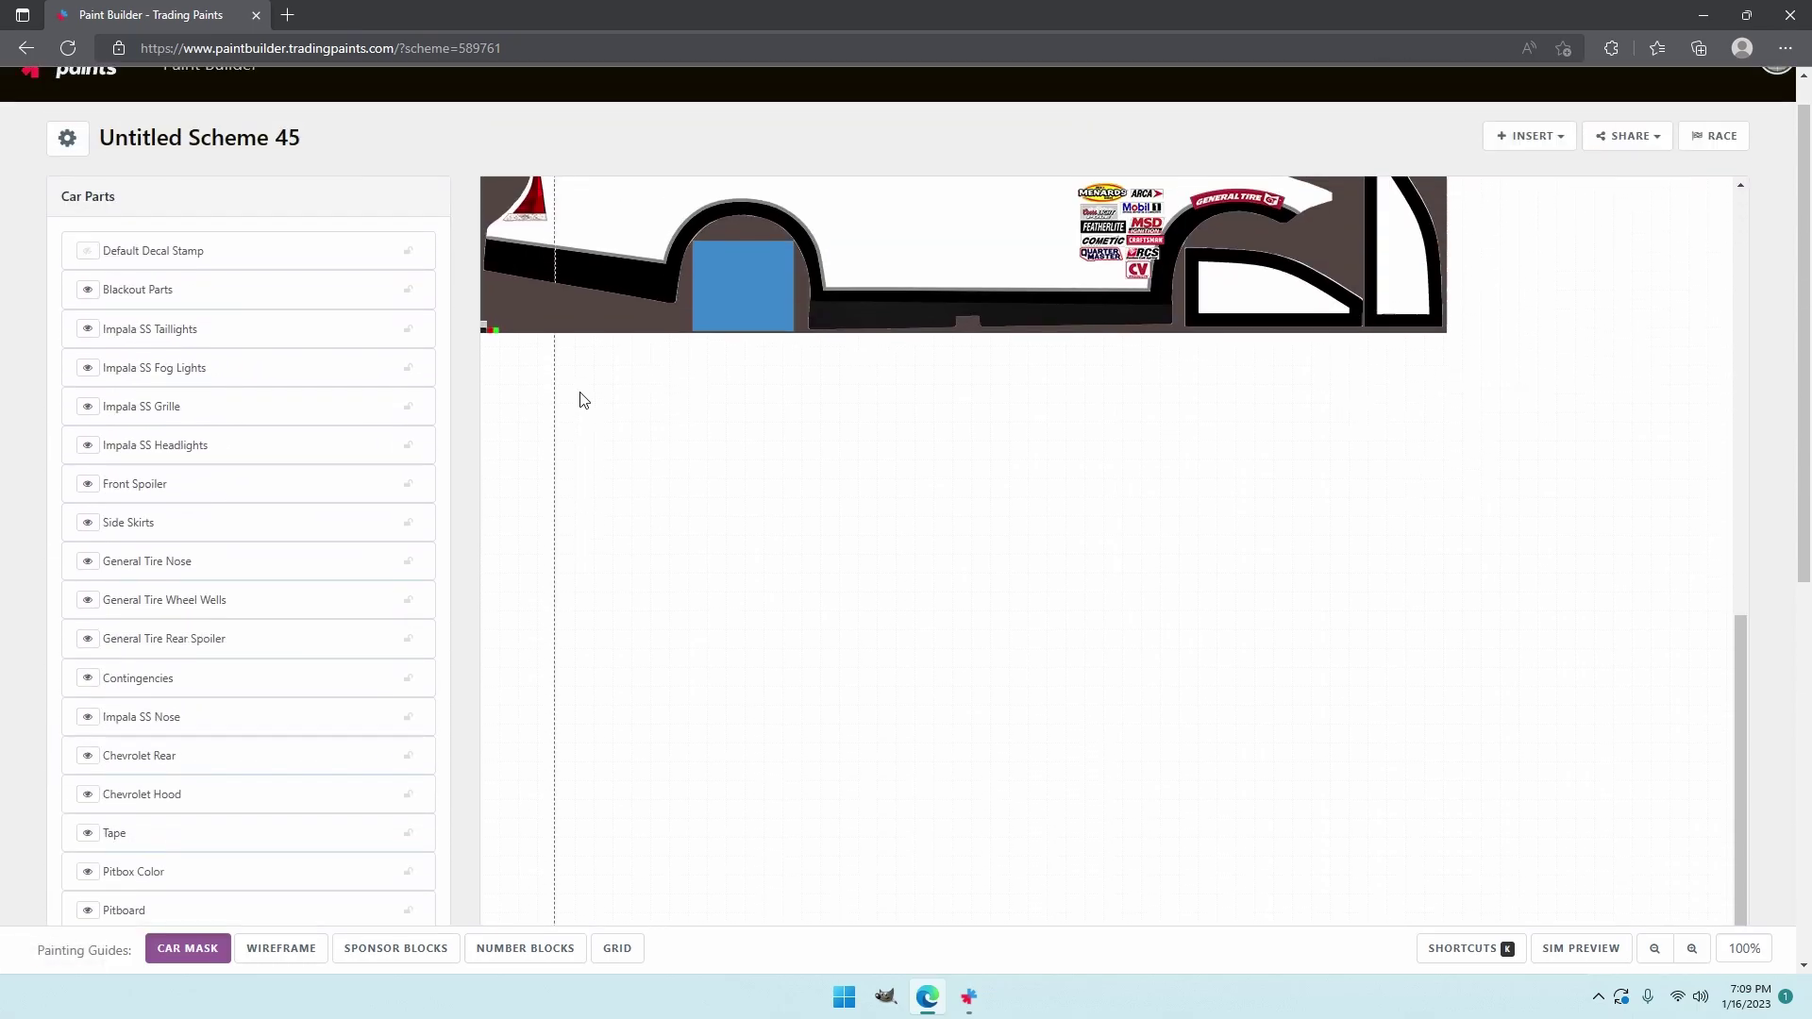
scroll(580, 400, up, 1)
- Move the shrunken Goodwrench logo across the template onto the lower side panel
drag(530, 497, 777, 566)
scroll(1142, 557, up, 5)
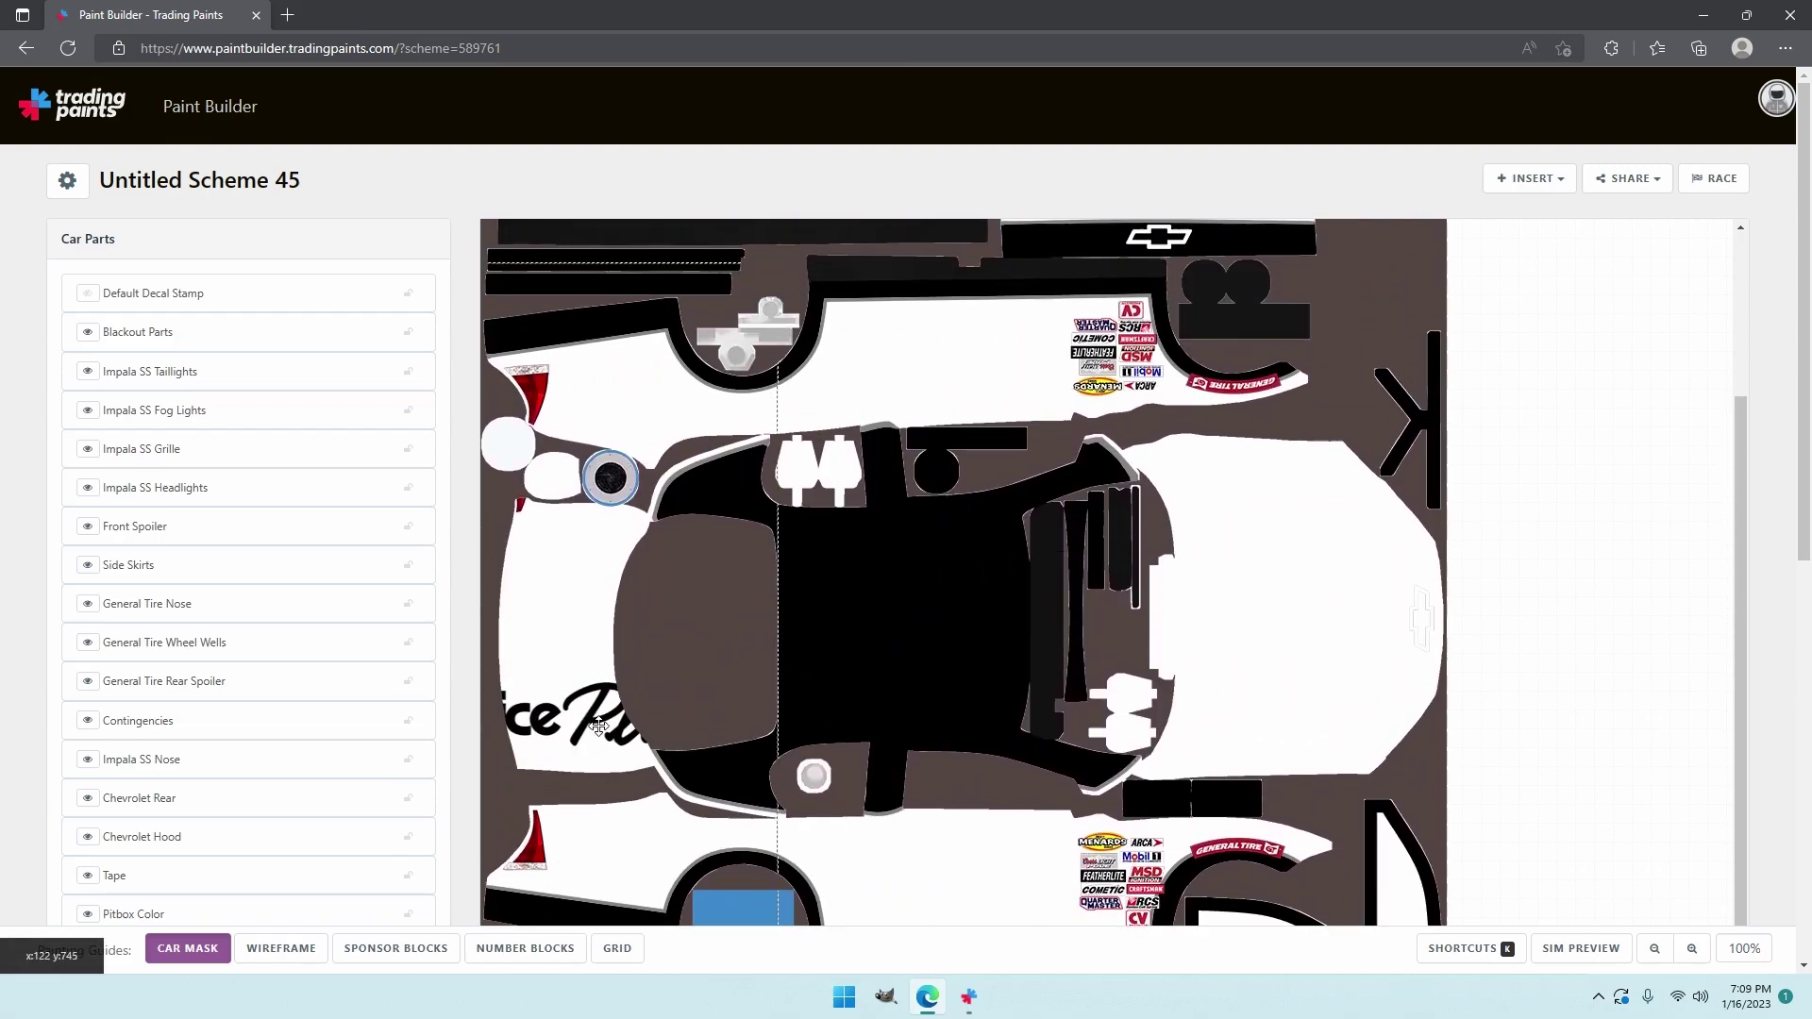
scroll(1171, 679, down, 3)
drag(598, 725, 874, 761)
scroll(874, 761, up, 3)
scroll(903, 886, down, 4)
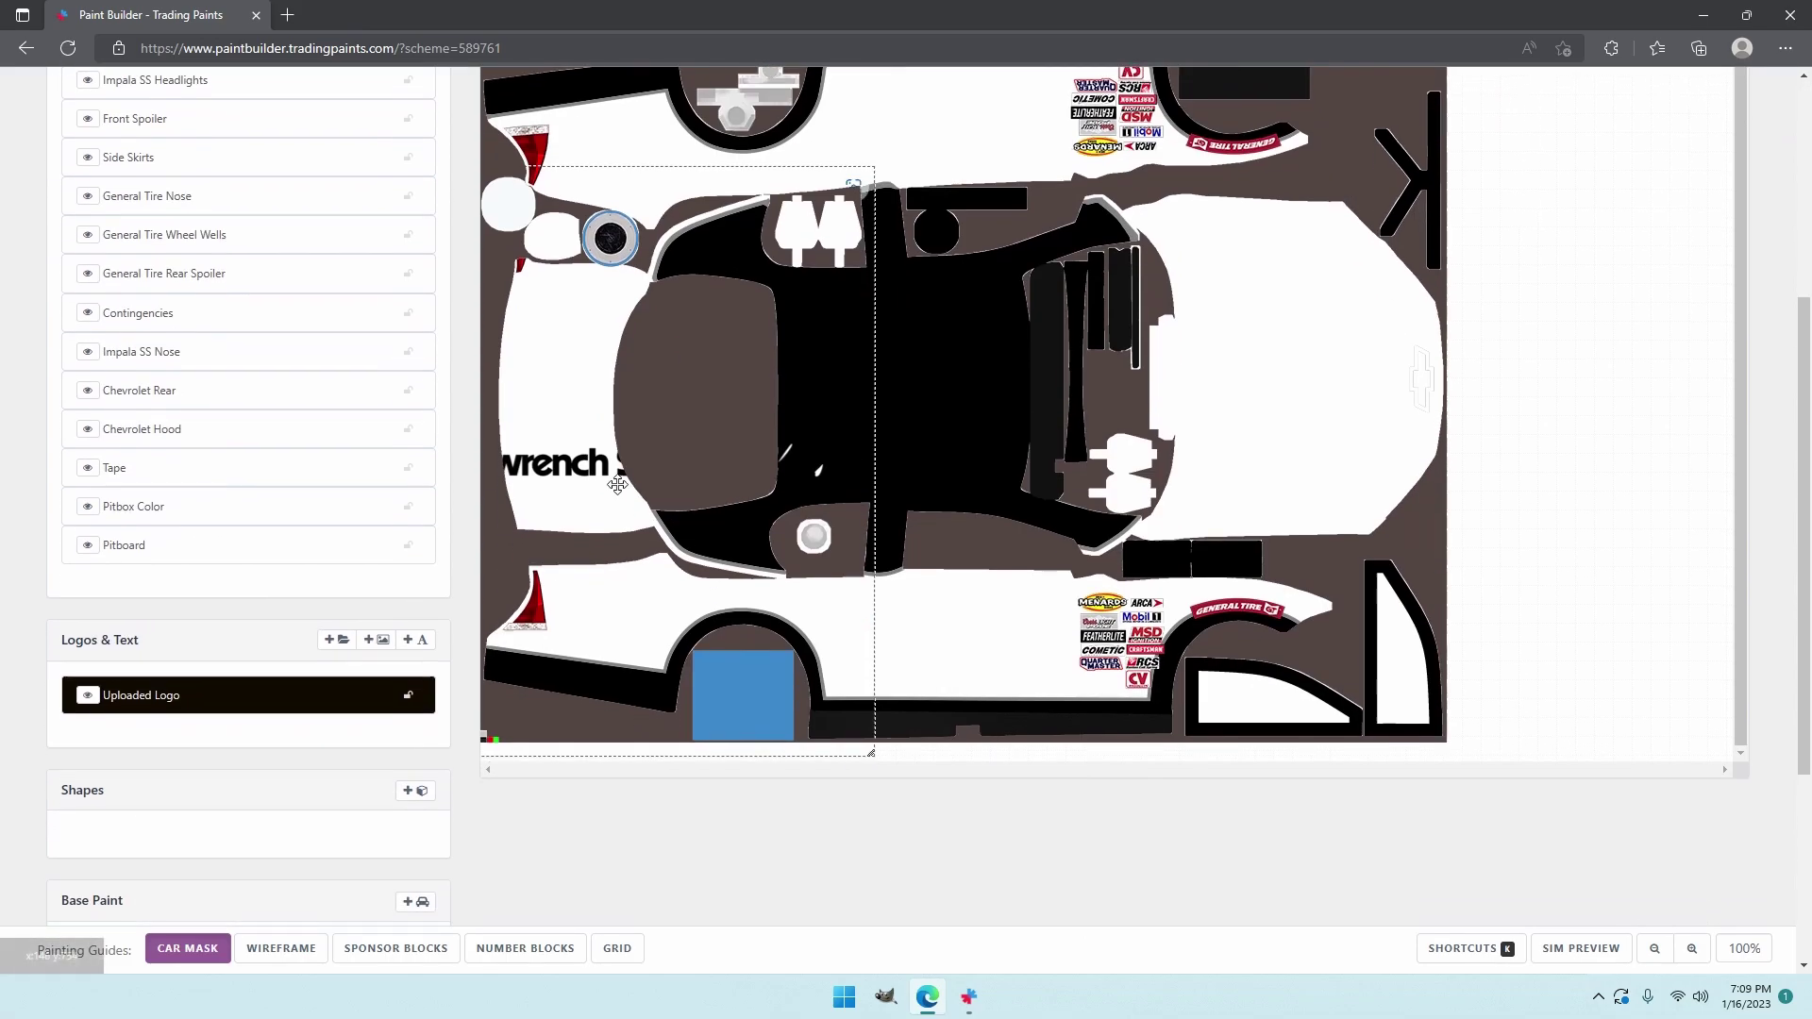
scroll(665, 529, down, 2)
drag(618, 485, 804, 592)
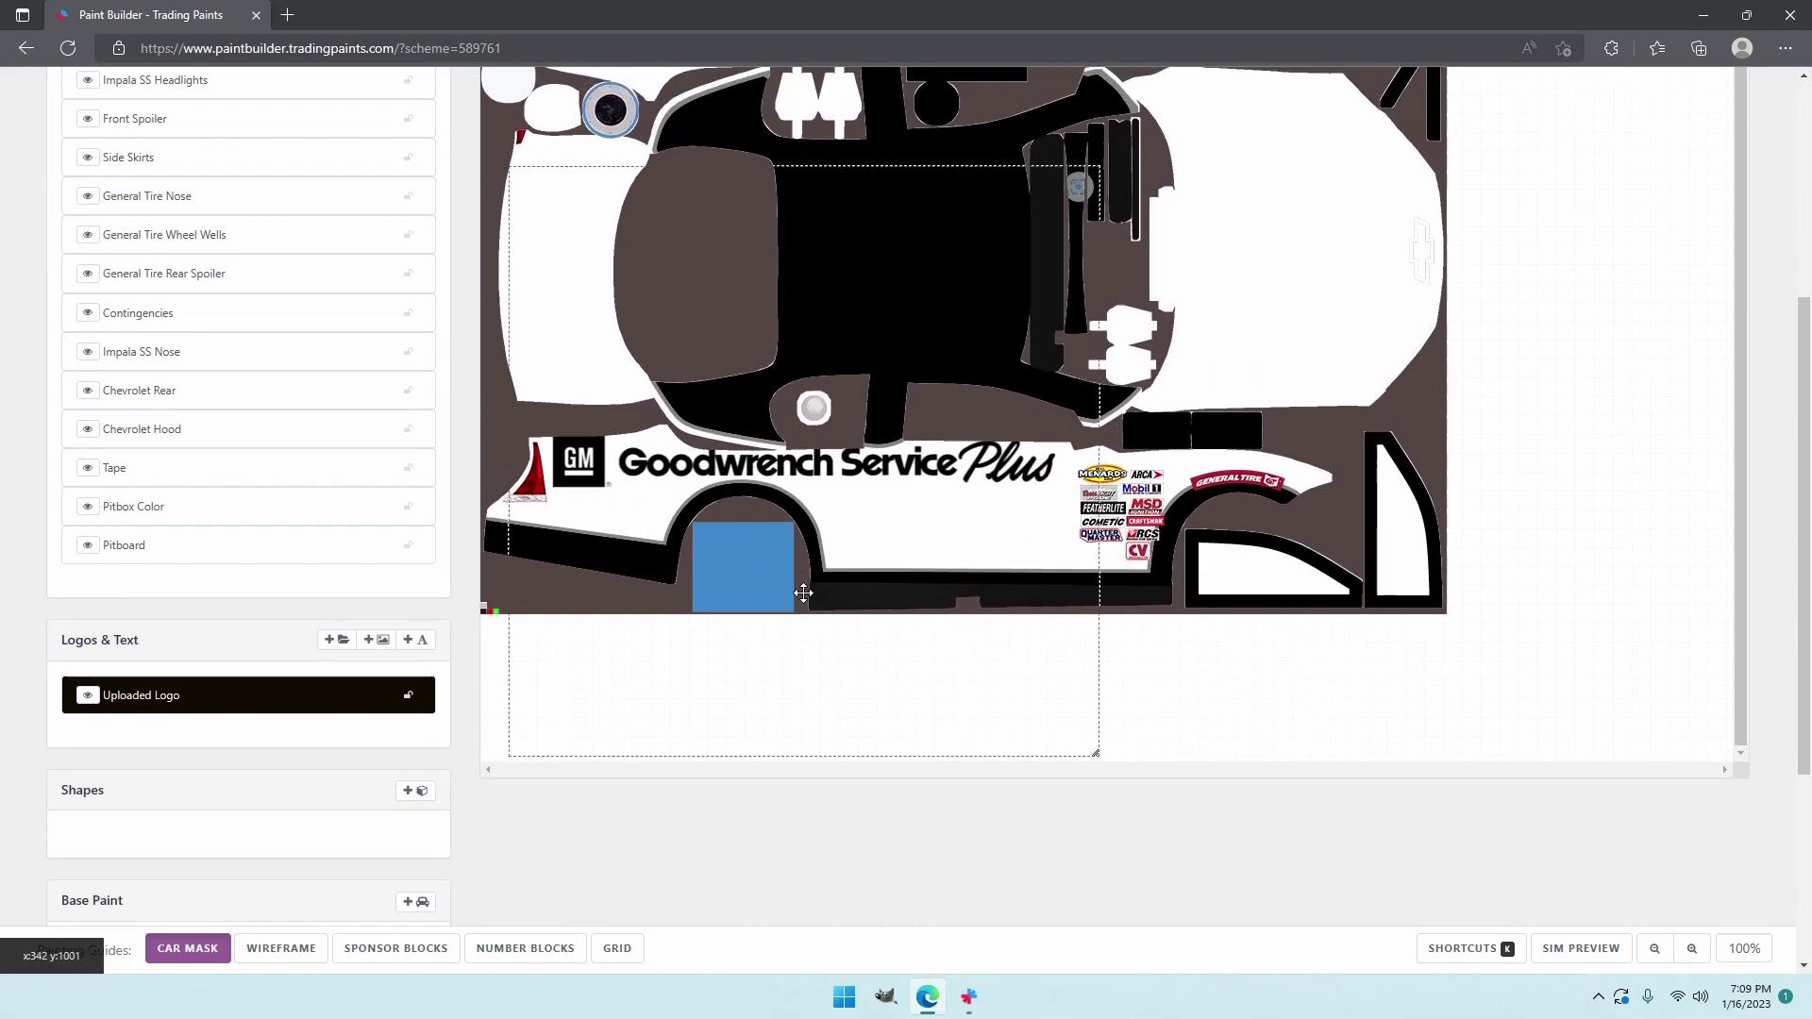
scroll(1095, 591, up, 2)
drag(1096, 591, 764, 575)
drag(599, 444, 645, 612)
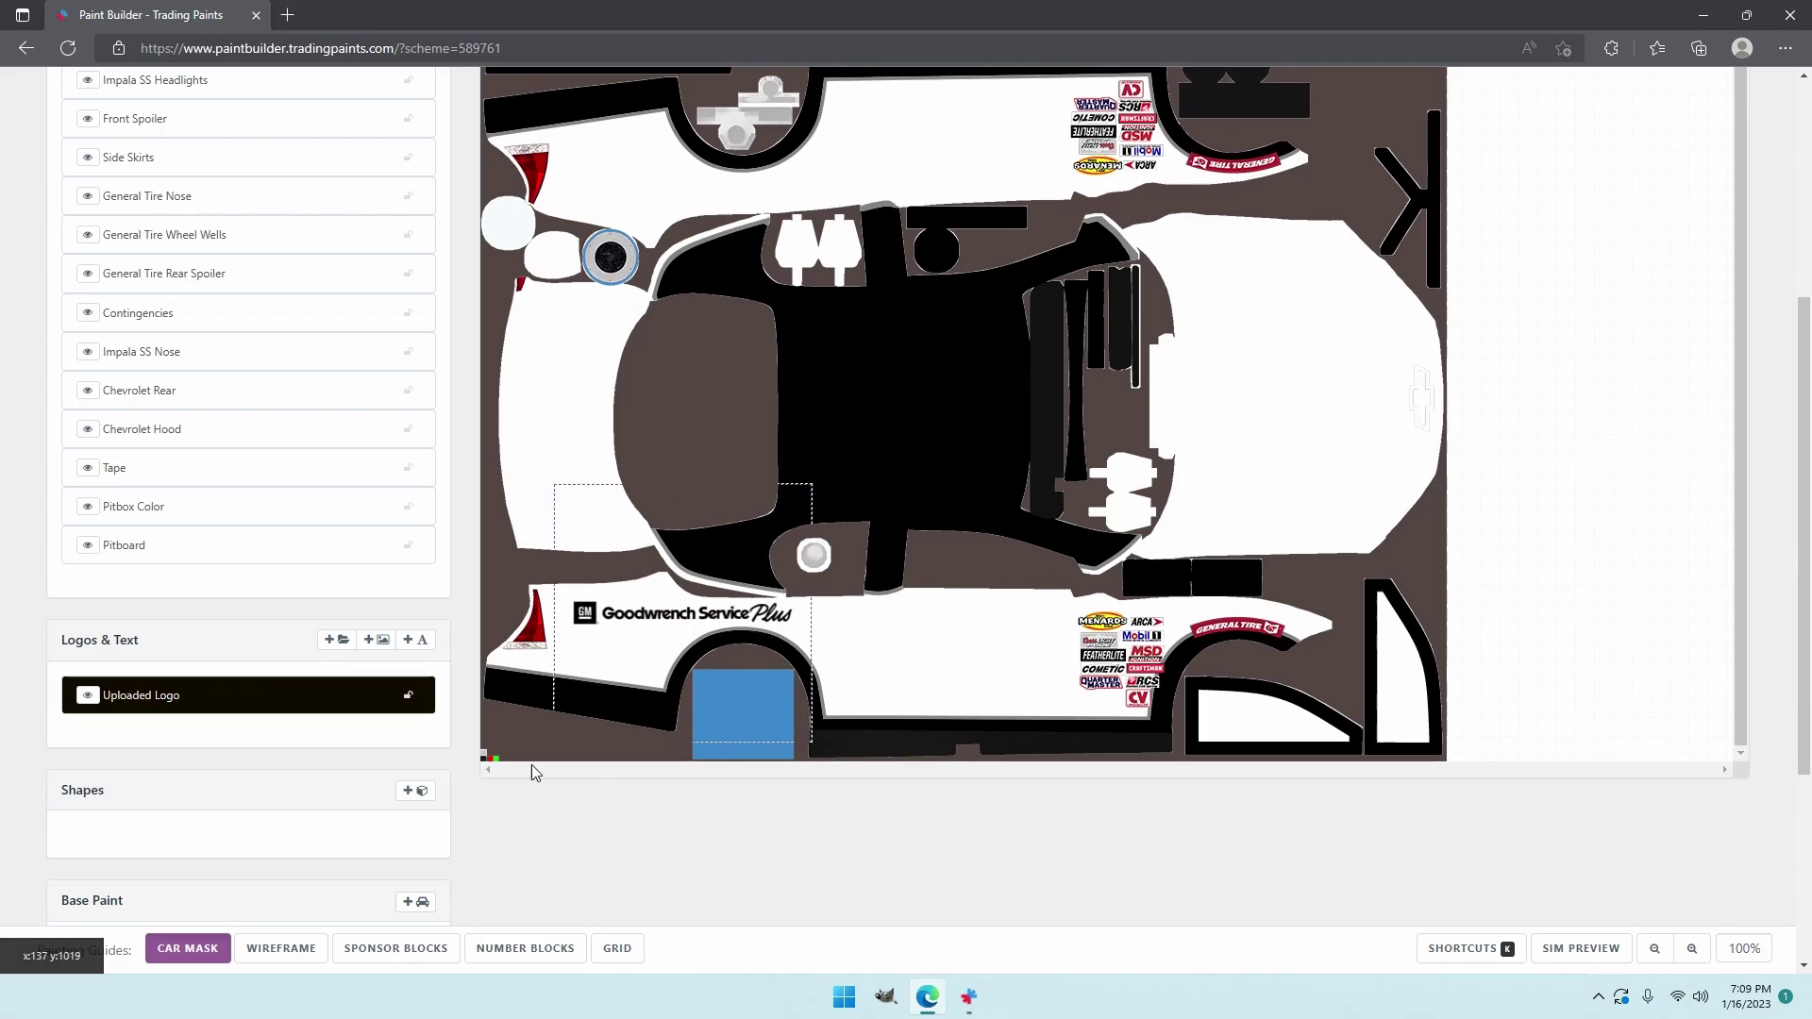
- Turn on the sponsor block guides and fit the Goodwrench logo onto the lower green block
click(368, 956)
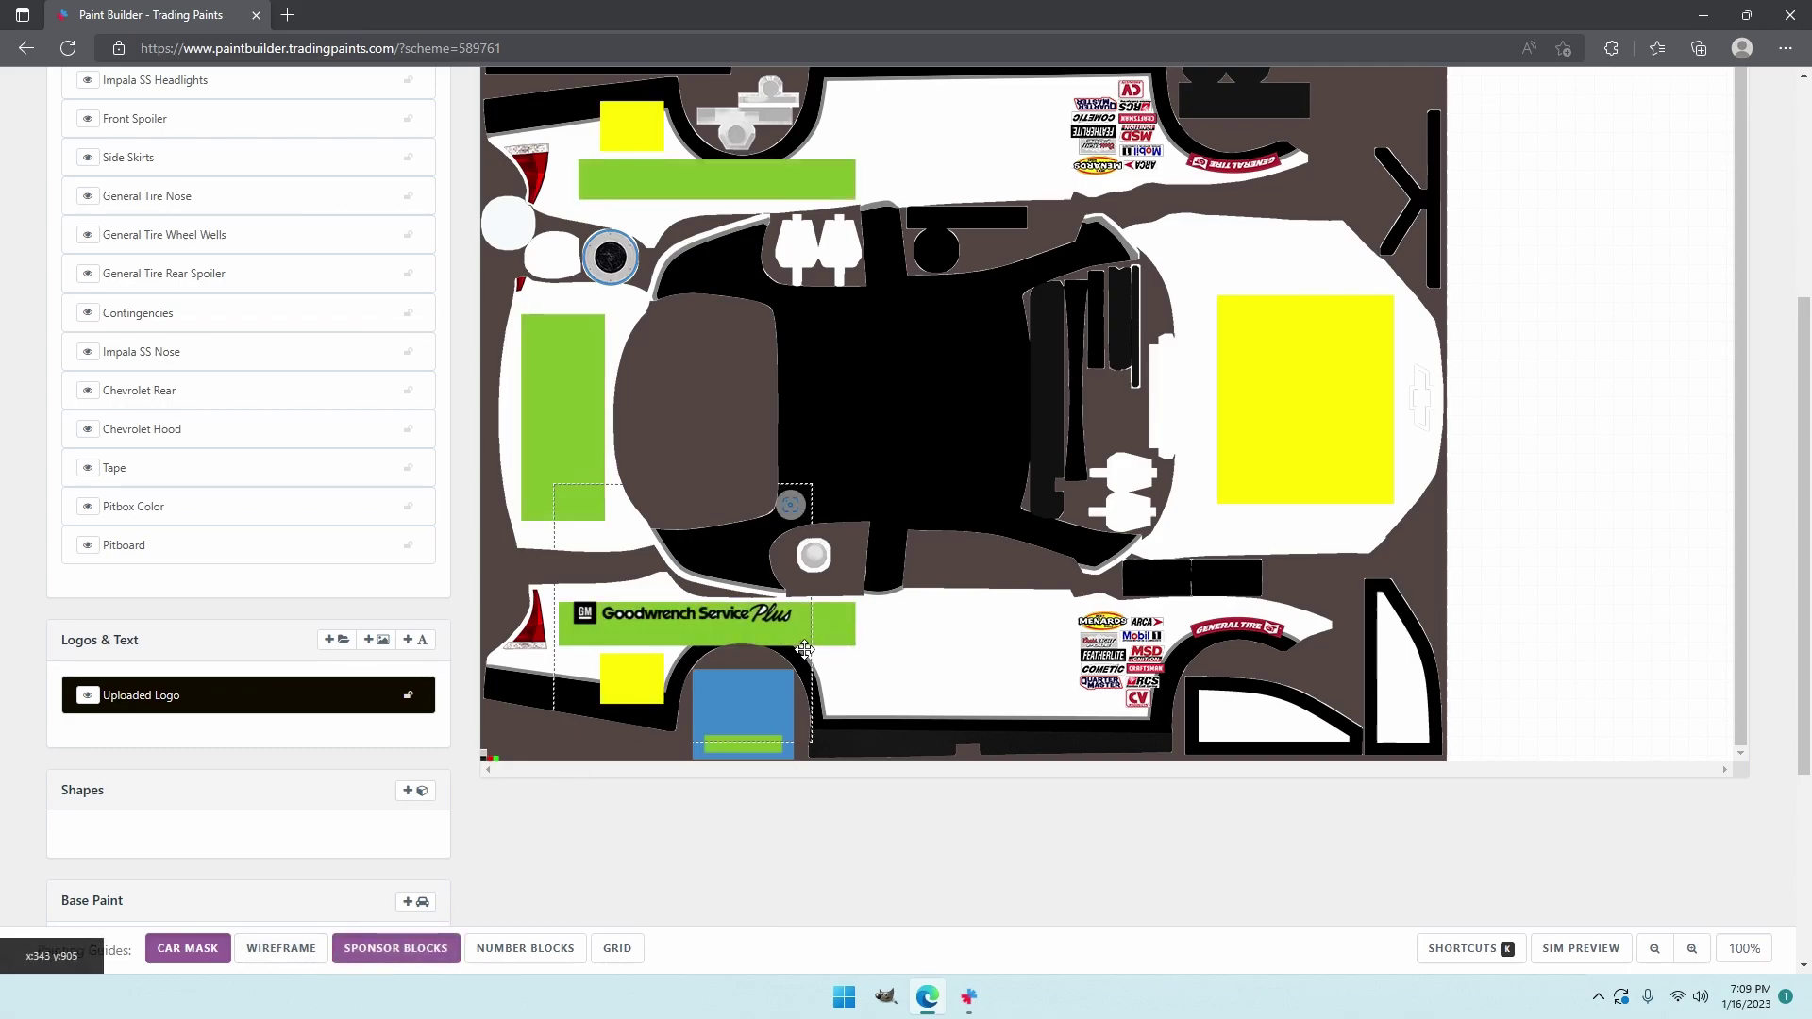
scroll(893, 652, down, 1)
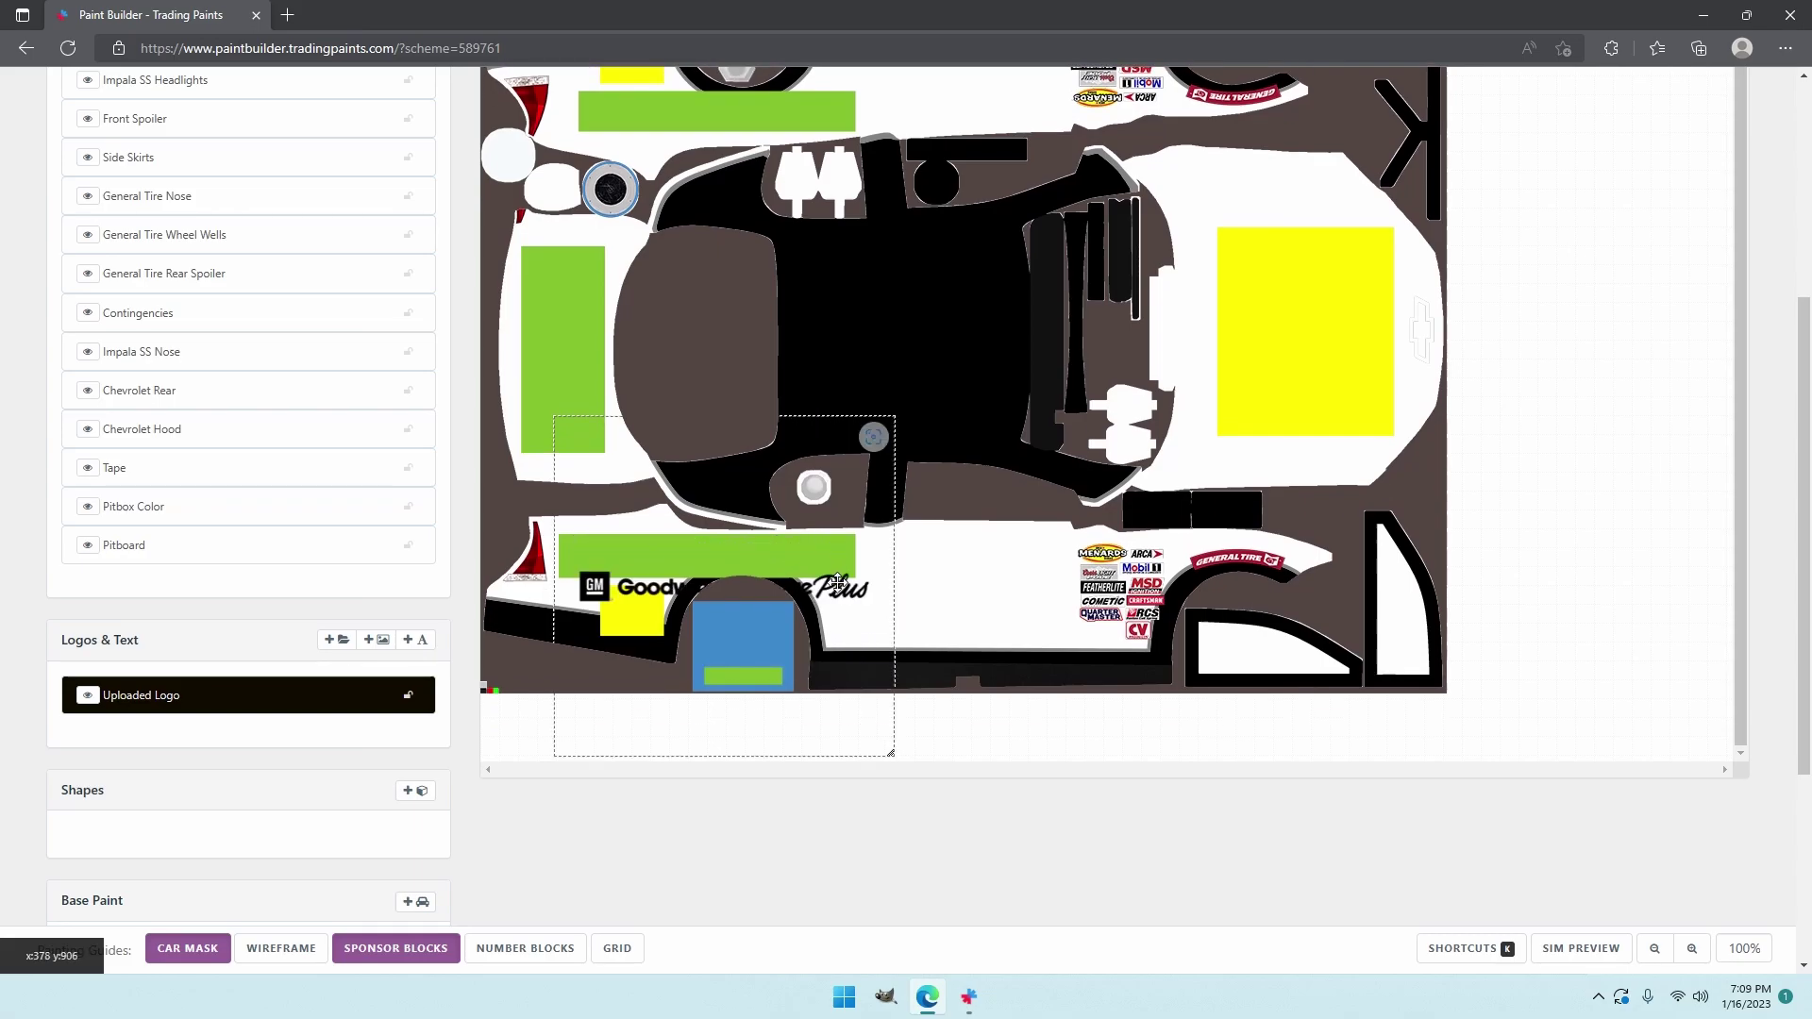
drag(838, 583, 819, 553)
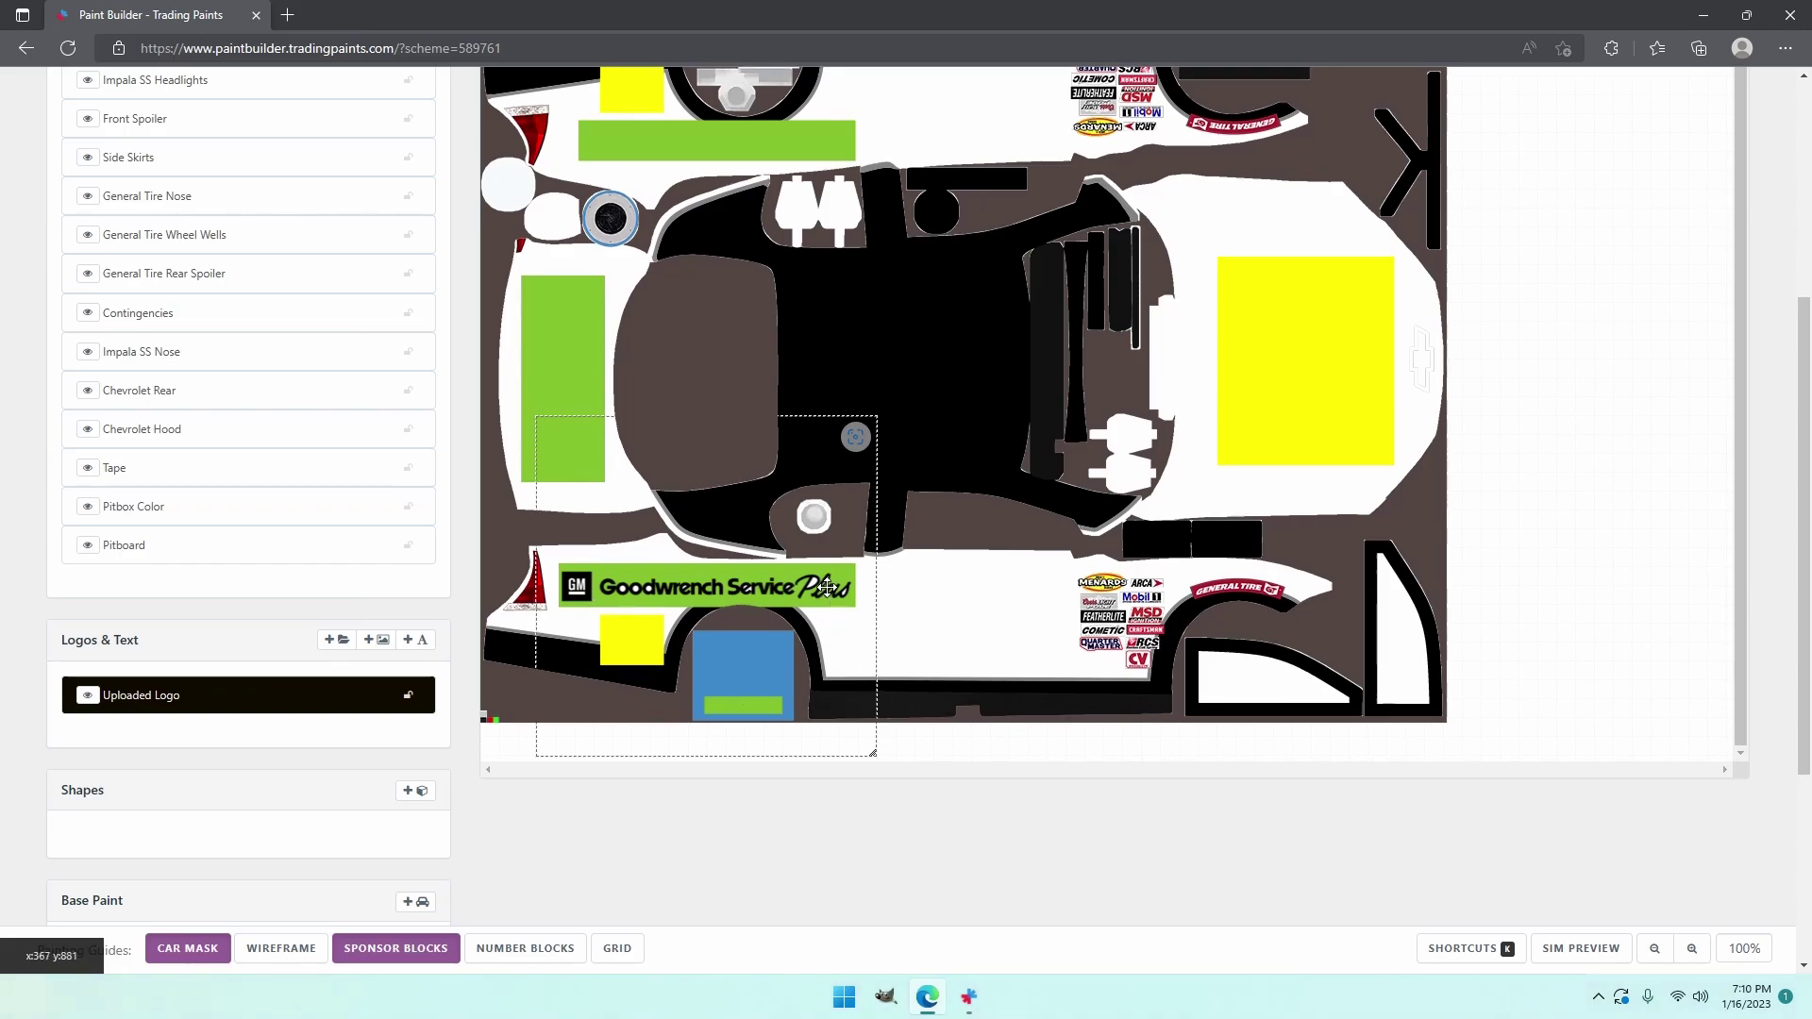
- Duplicate the Goodwrench logo and move the copy up to the upper side panel
right_click(827, 587)
click(887, 675)
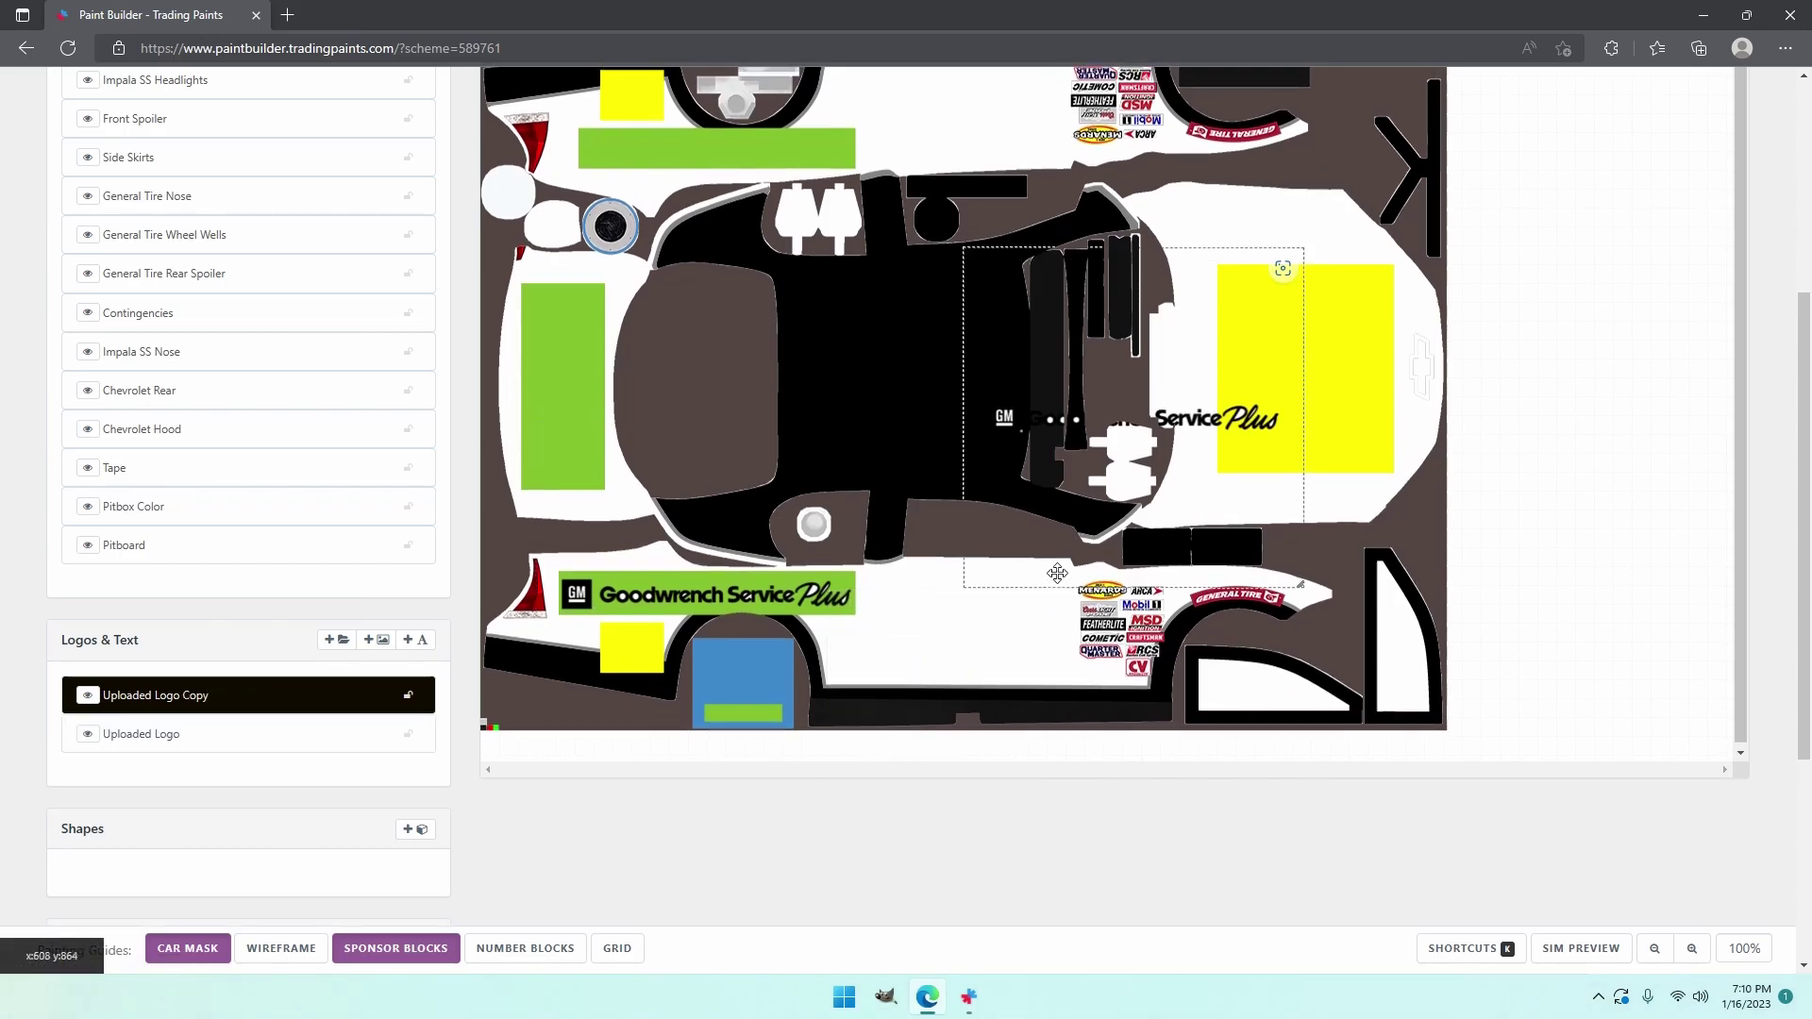
scroll(1057, 573, up, 3)
drag(1188, 742, 863, 457)
- Rotate the logo copy upside down and place it on the upper green block
right_click(868, 462)
click(894, 591)
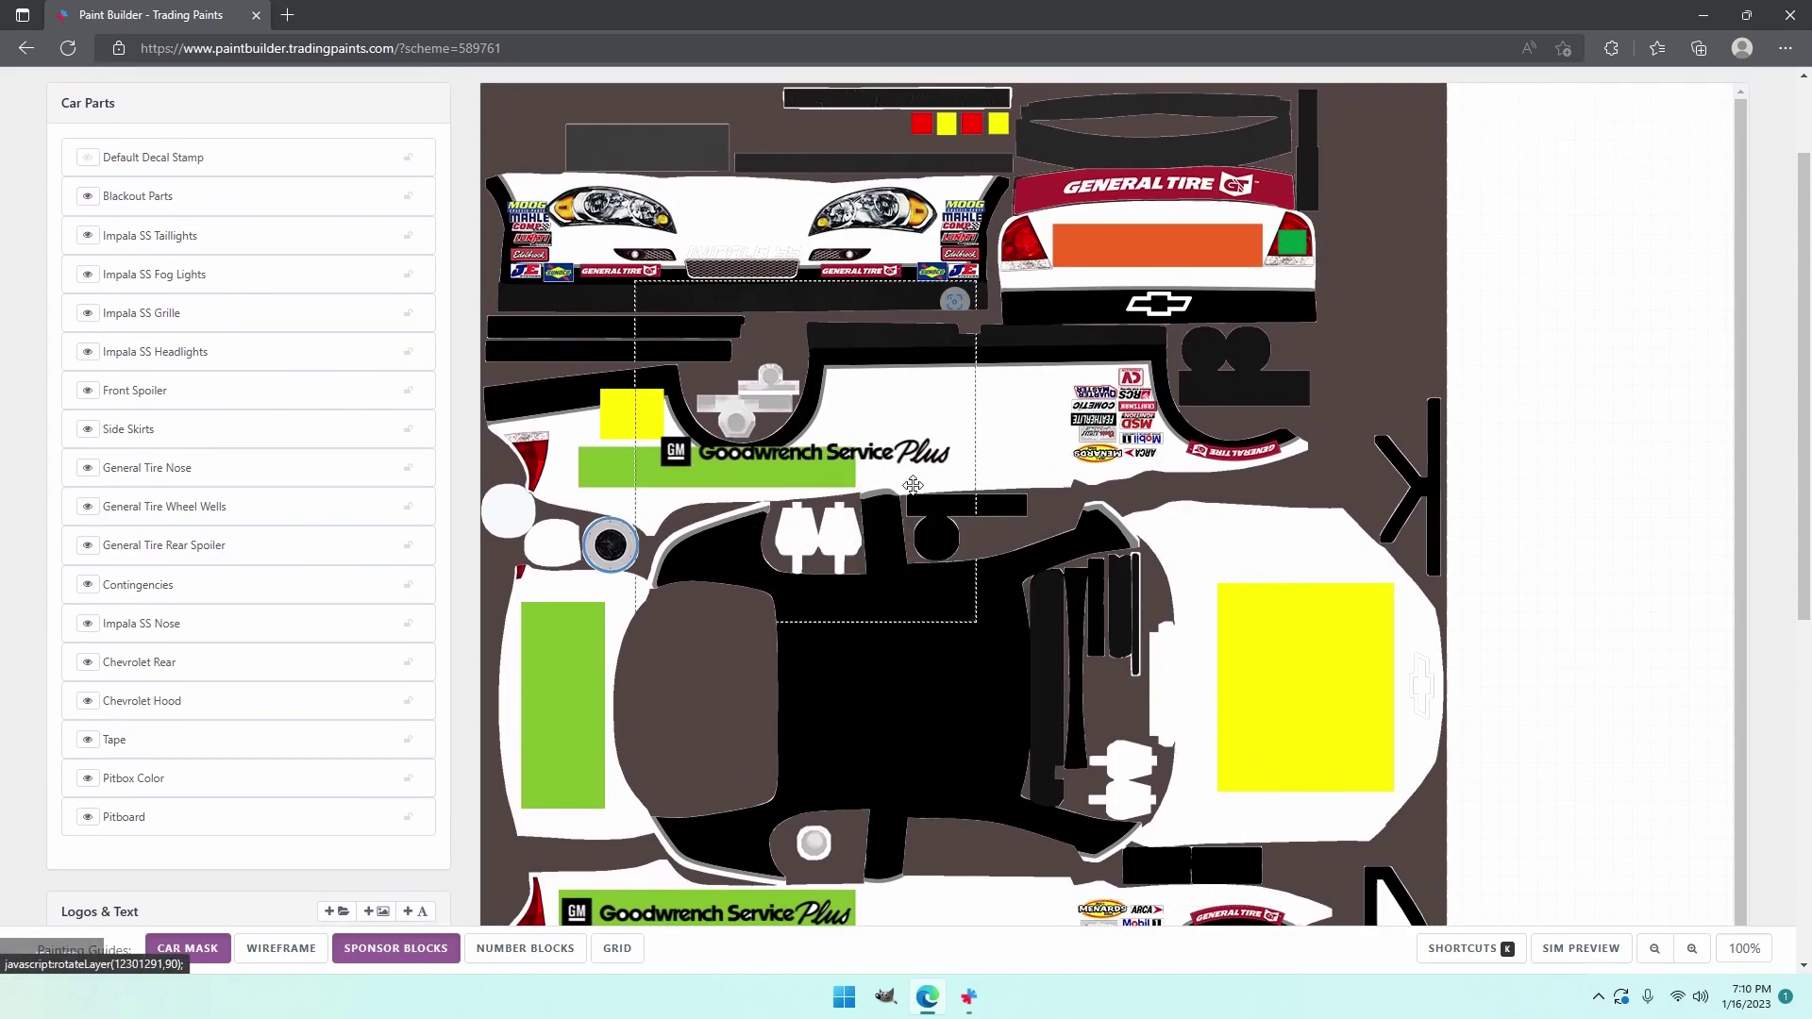
drag(911, 453, 816, 468)
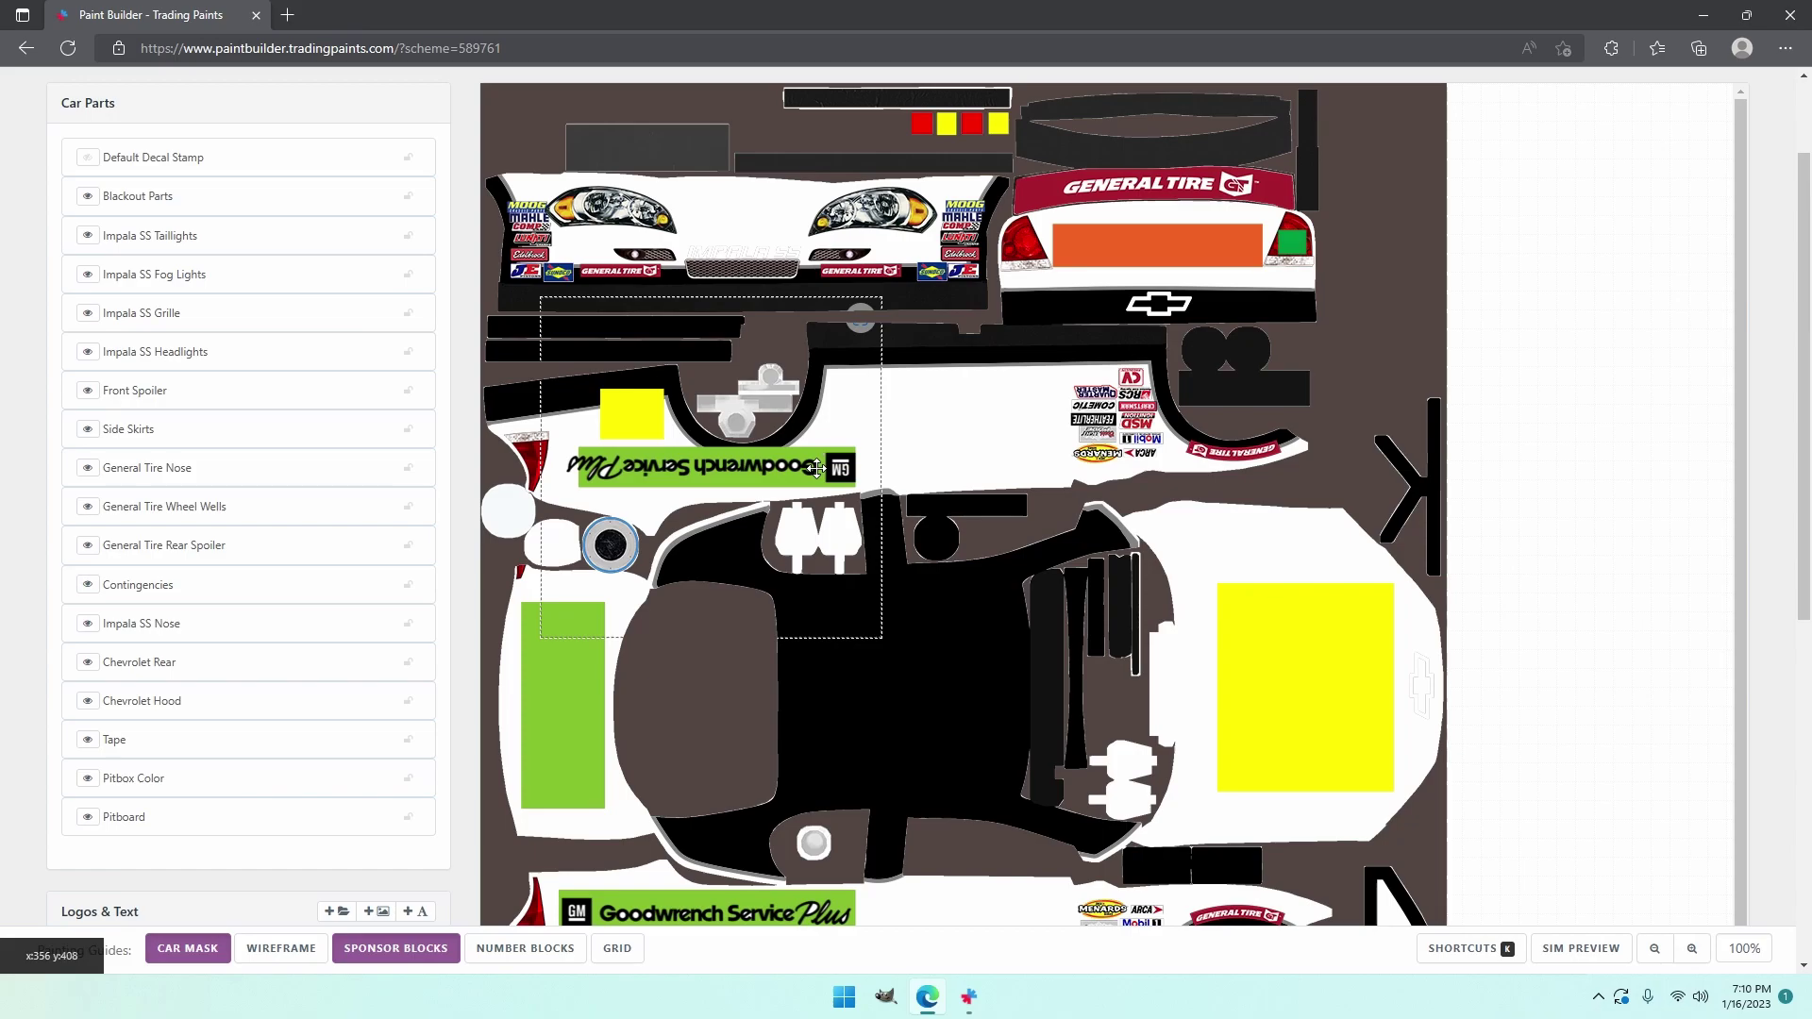
scroll(874, 806, down, 2)
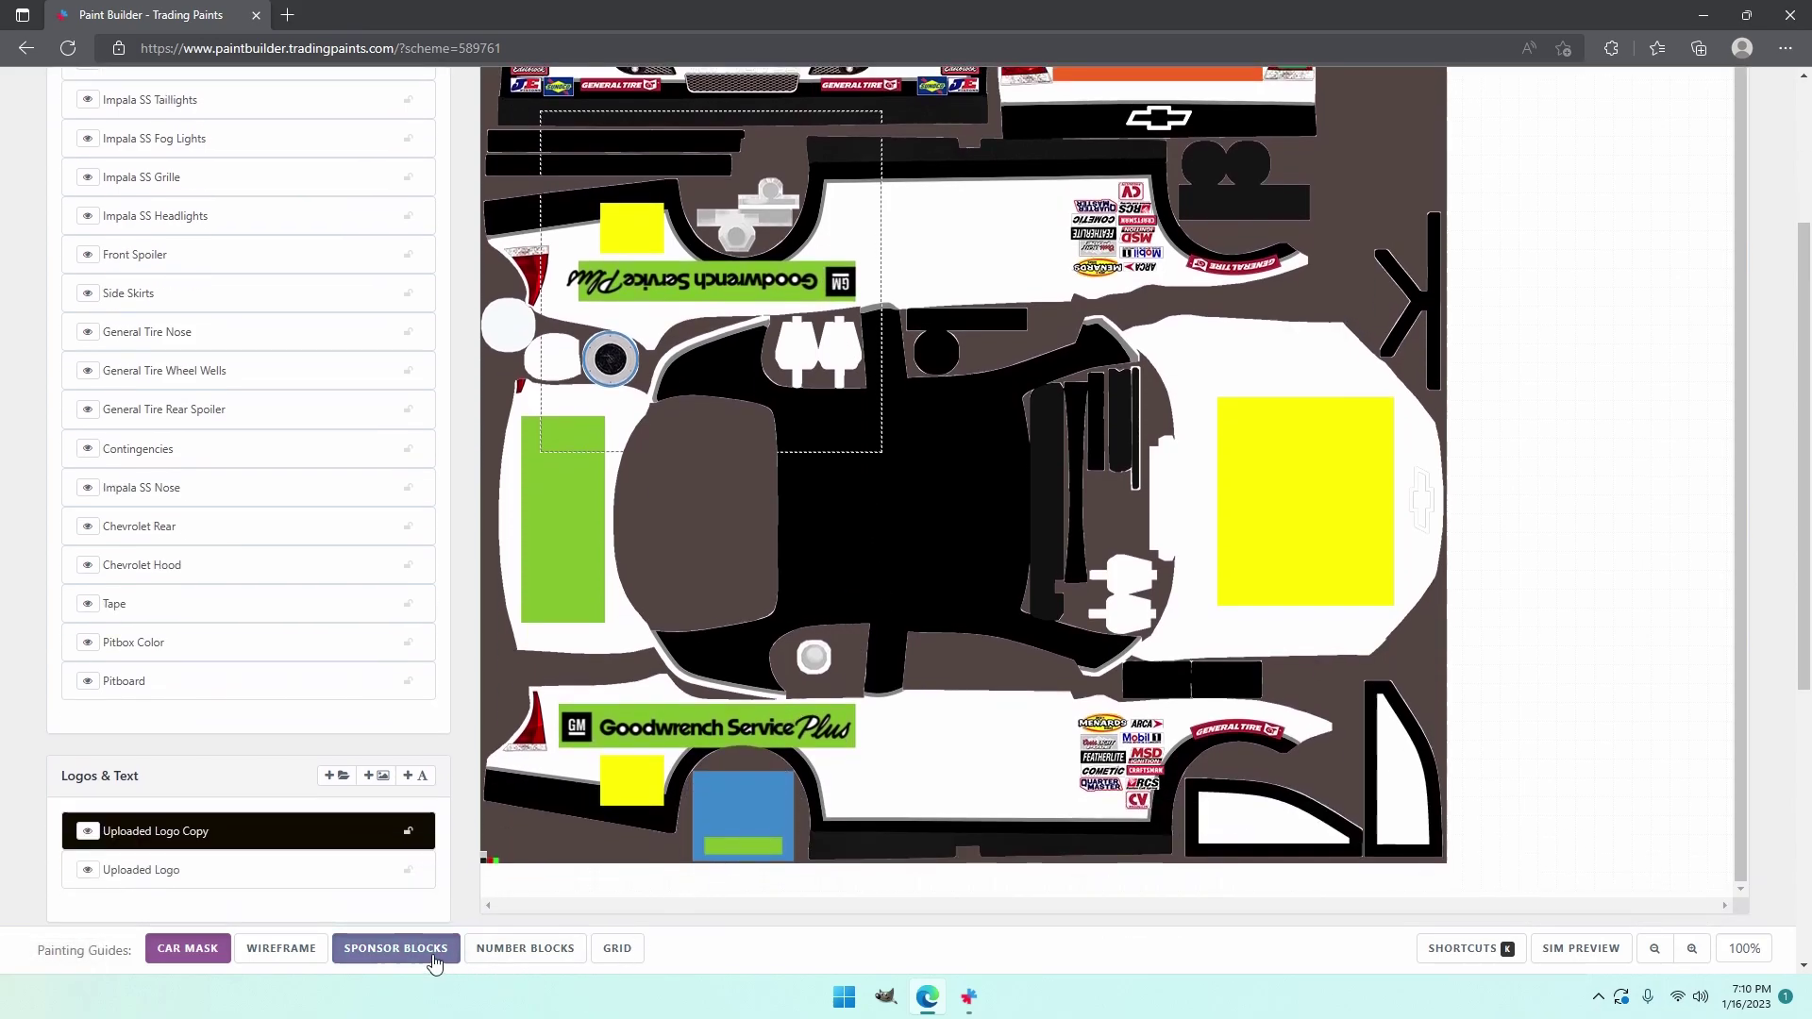
- Hide the sponsor block guides and nudge both Goodwrench logos into final position
click(432, 949)
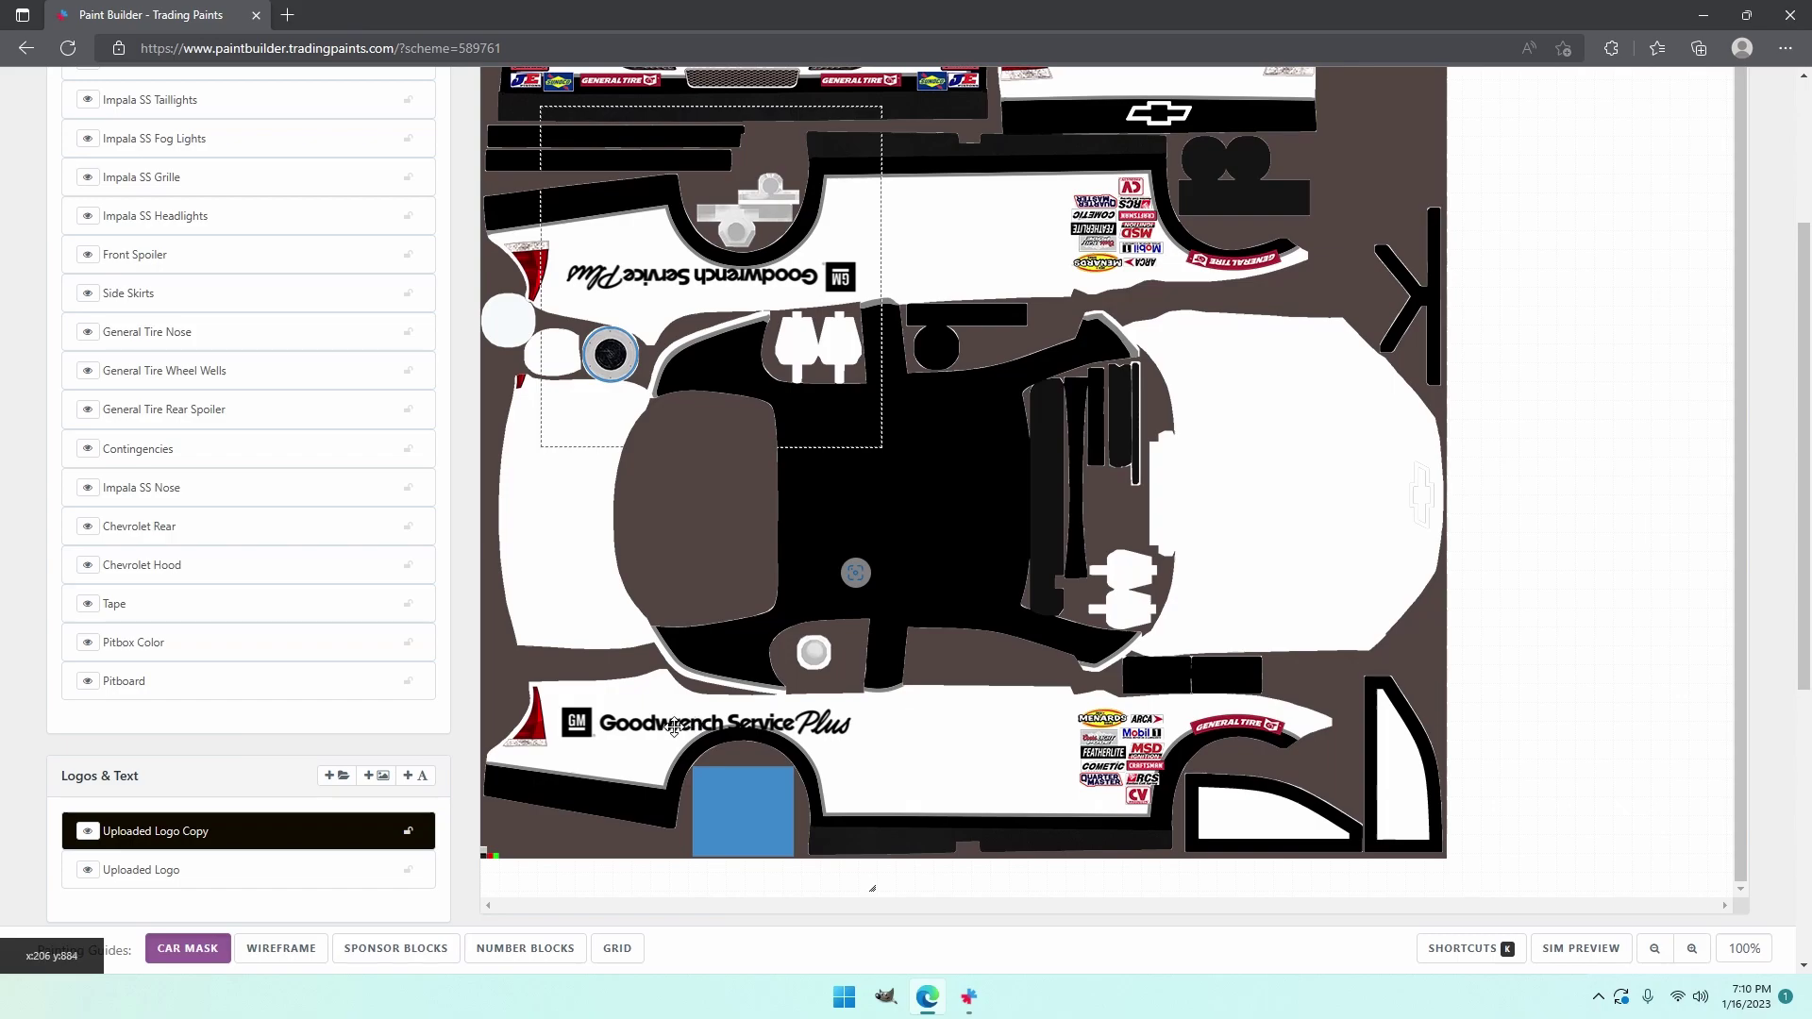
drag(674, 727, 670, 722)
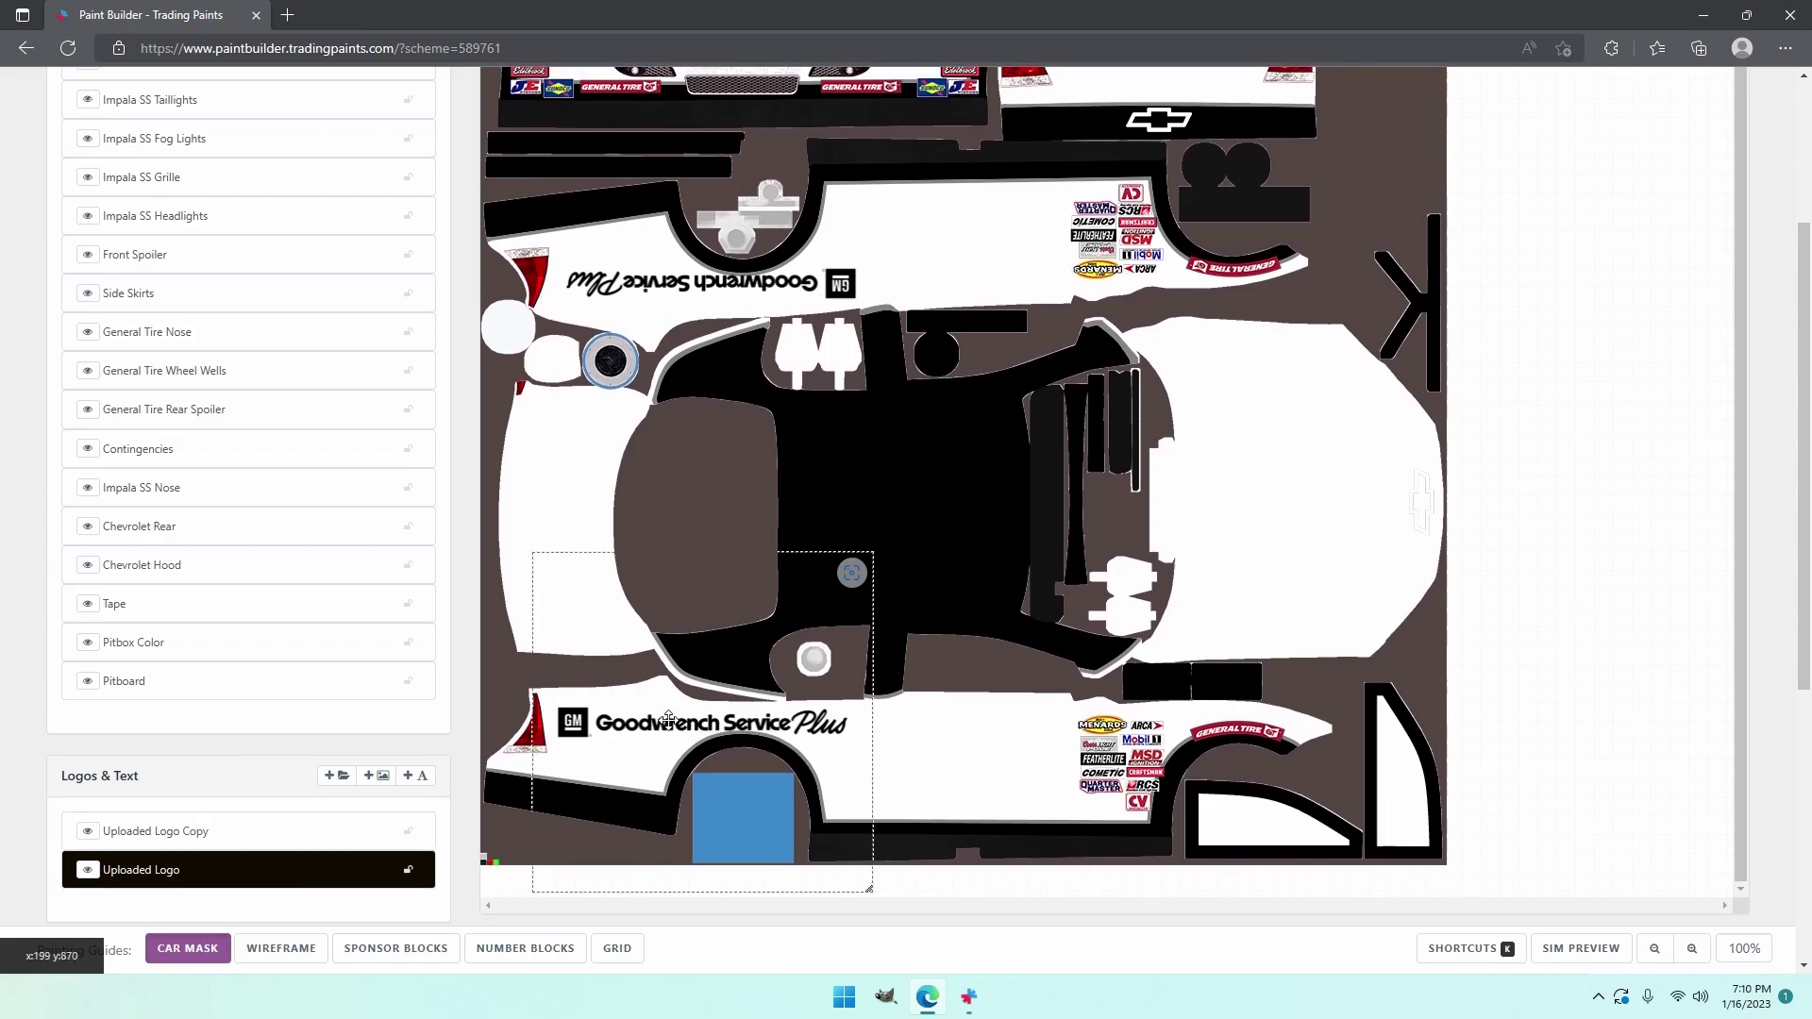
key(Up)
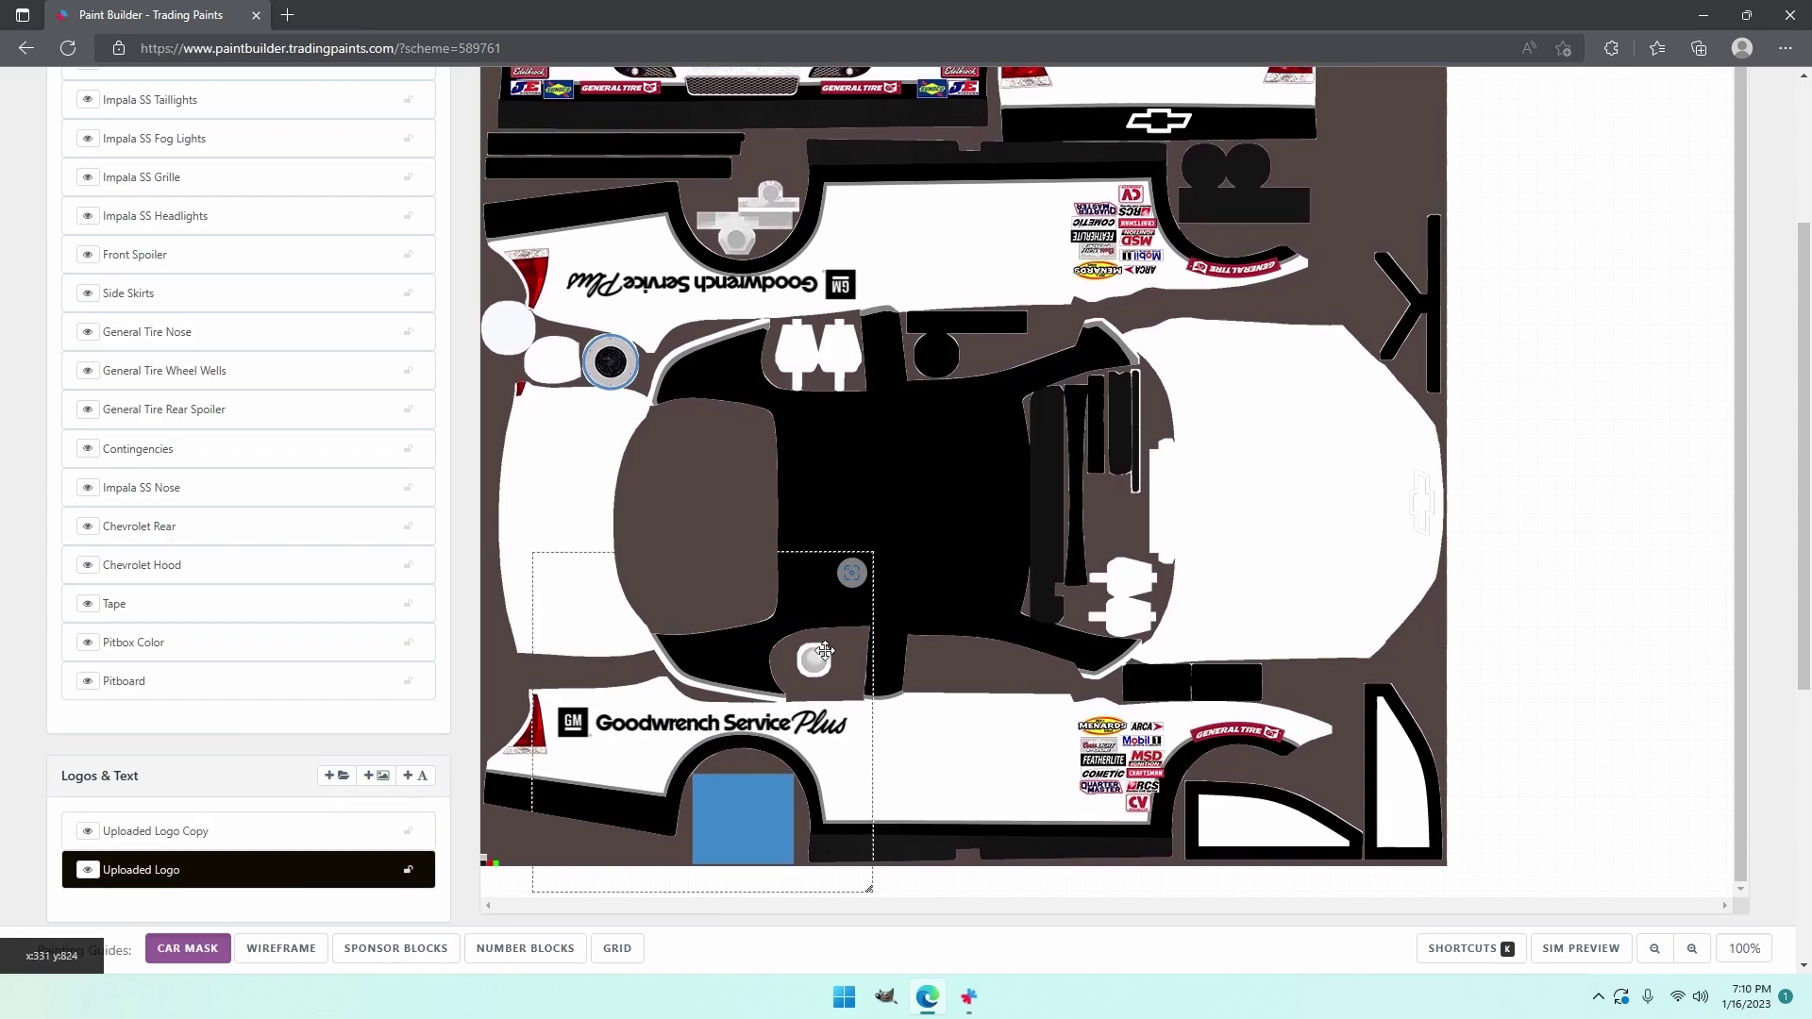
scroll(831, 595, up, 1)
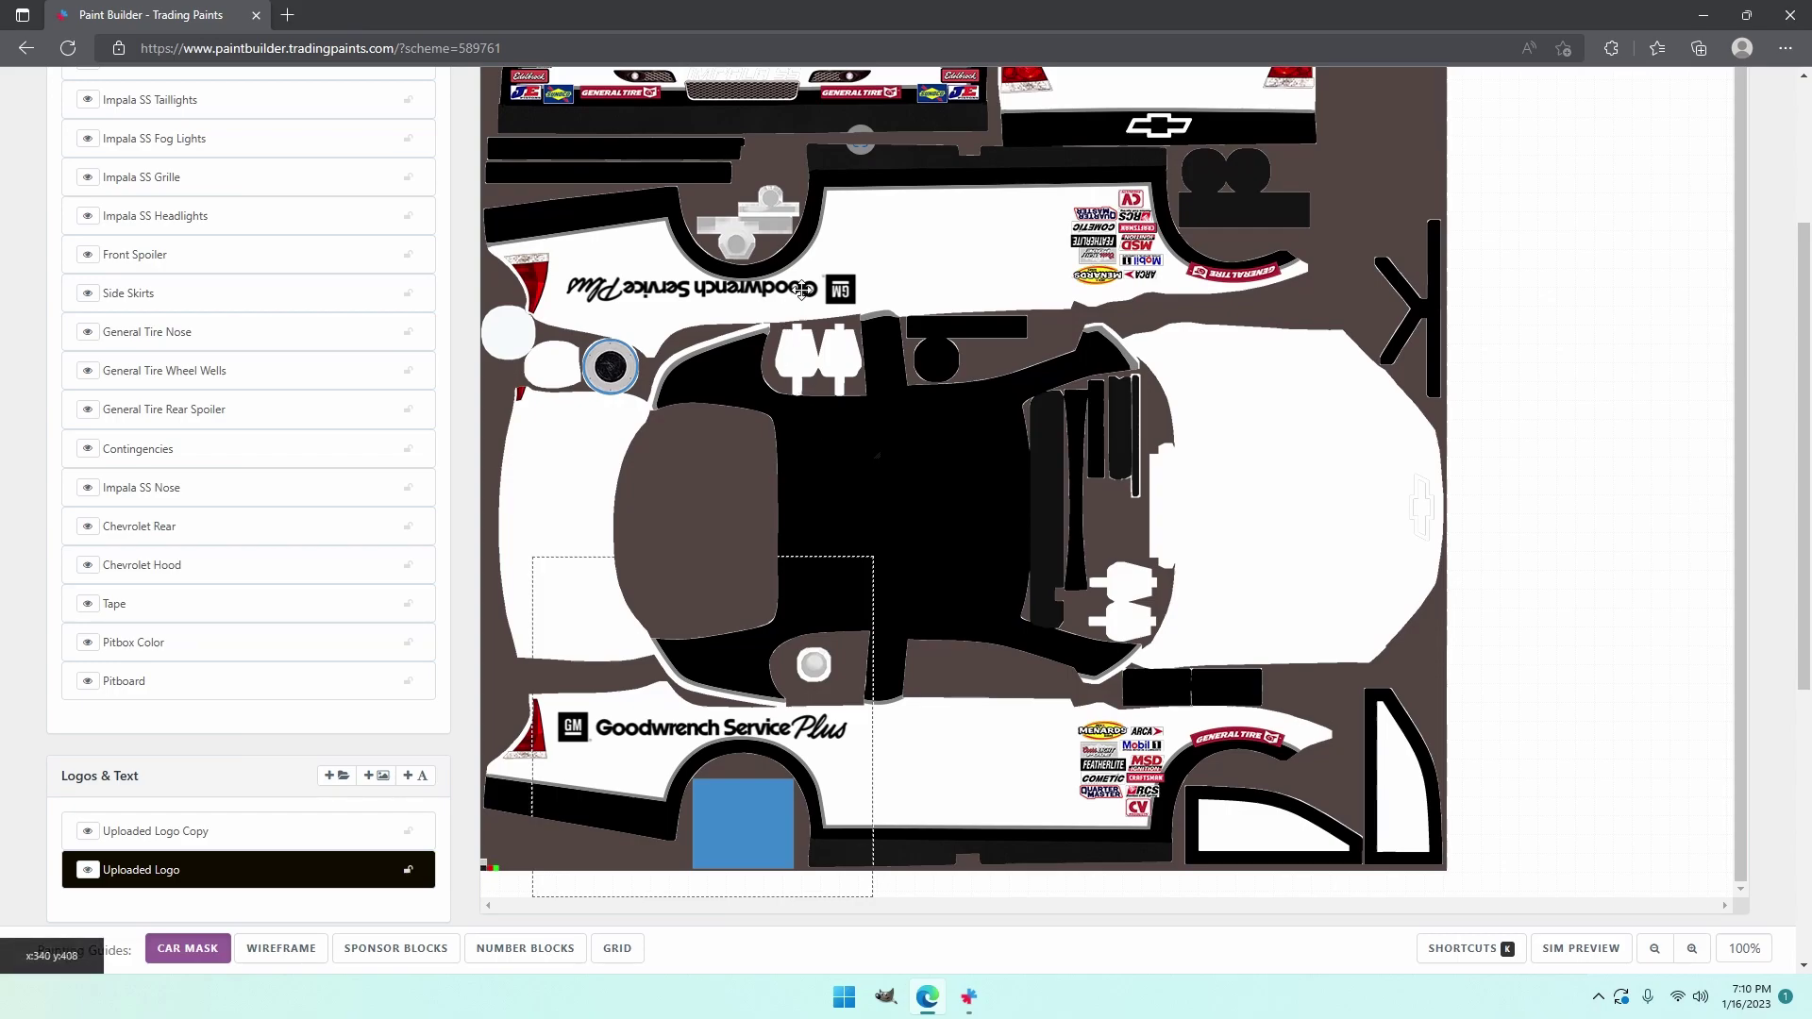
drag(802, 289, 803, 300)
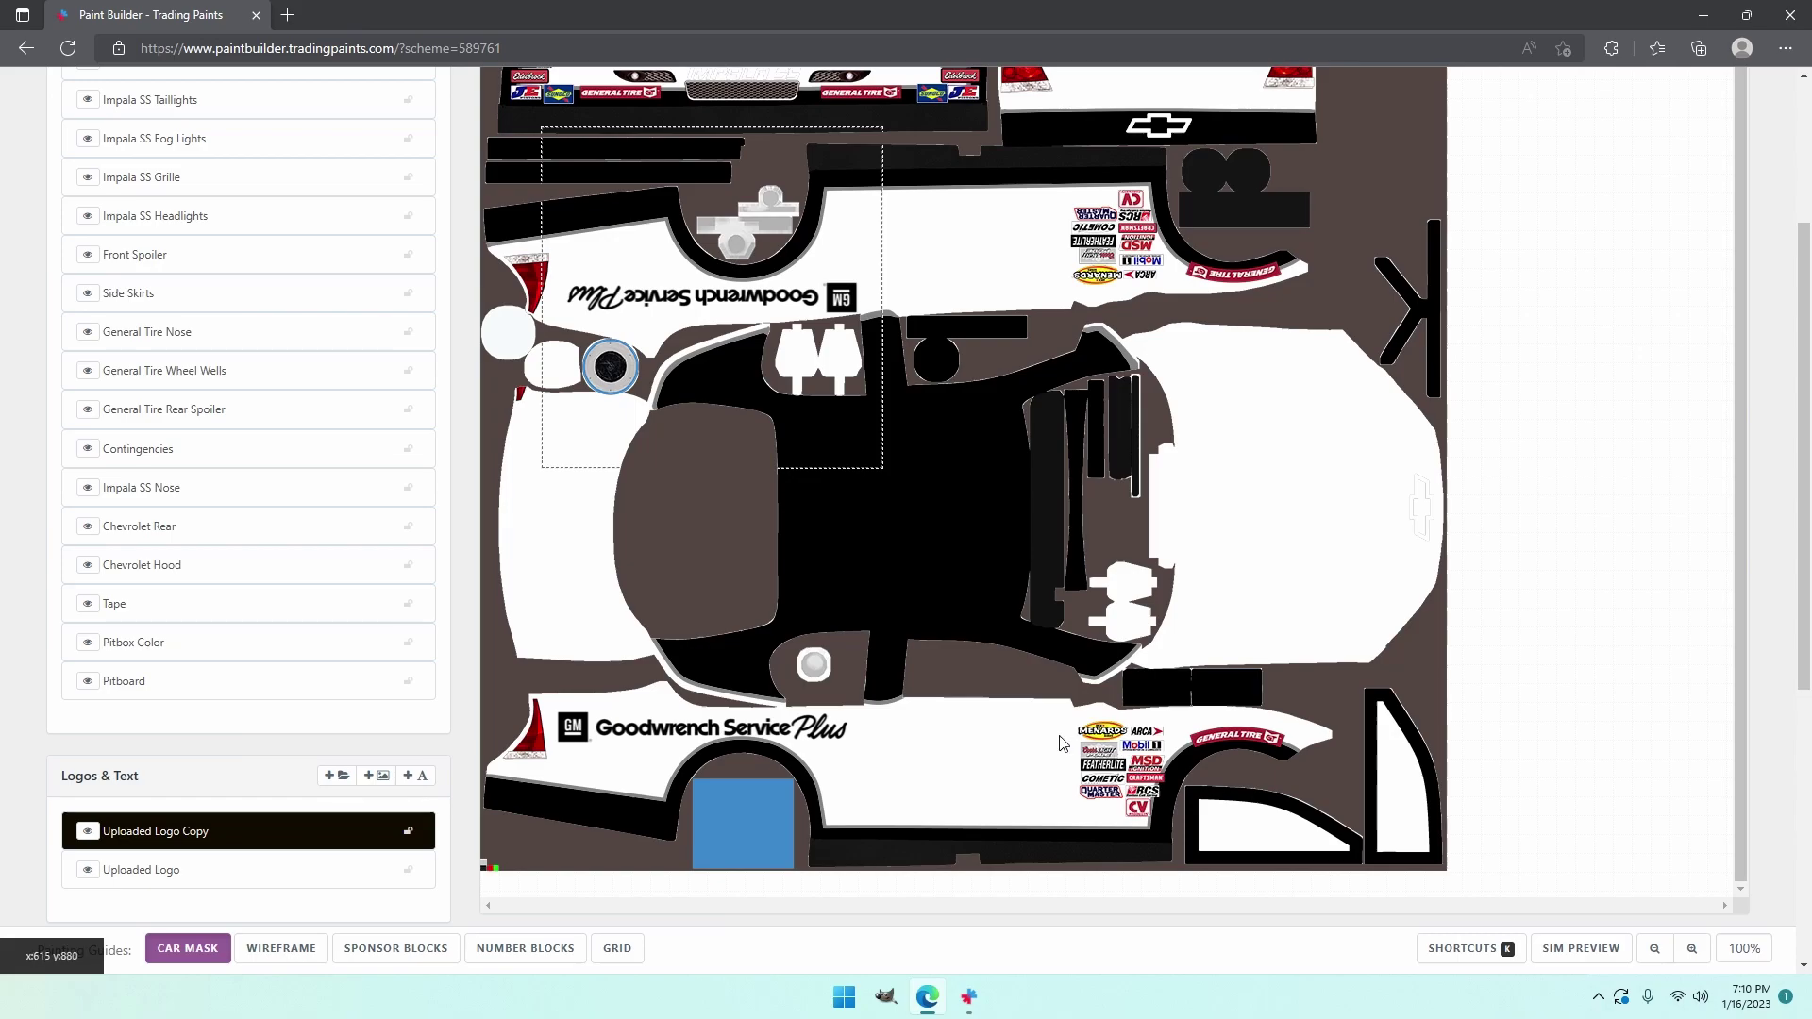
- Duplicate the lower Goodwrench logo and place the copy on the rear bumper between the taillights
scroll(924, 722, down, 1)
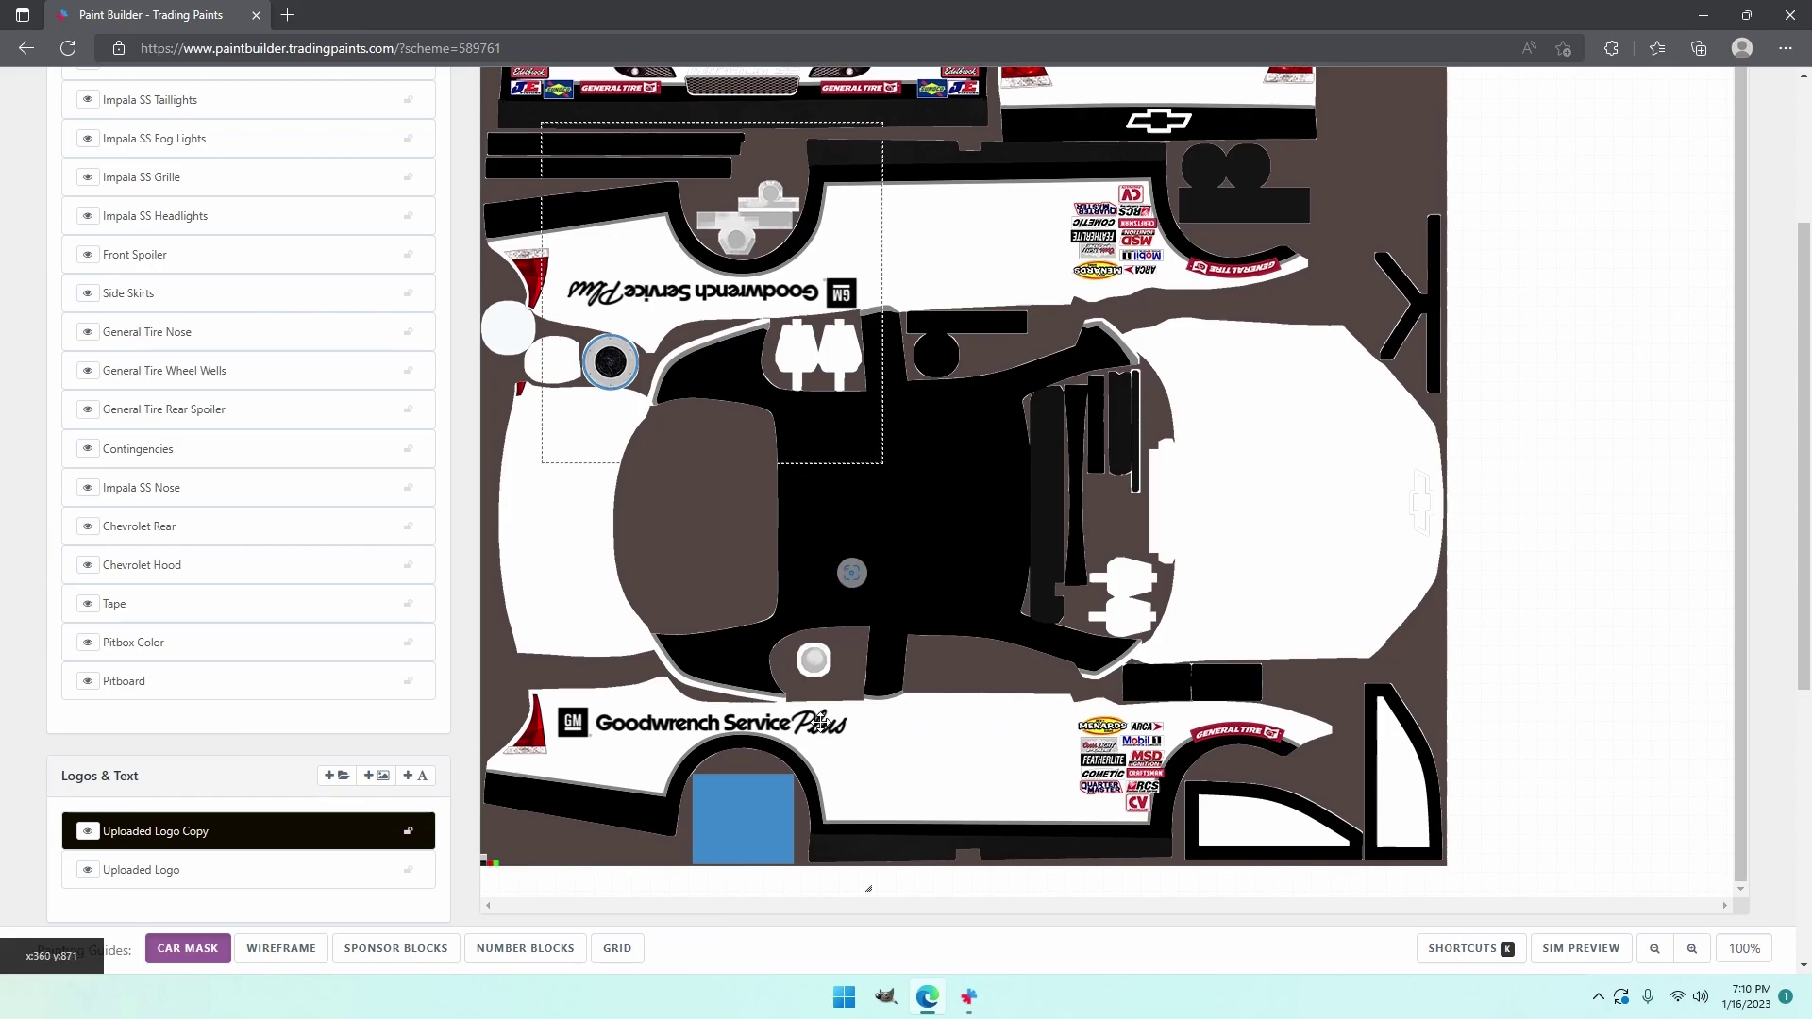
right_click(820, 722)
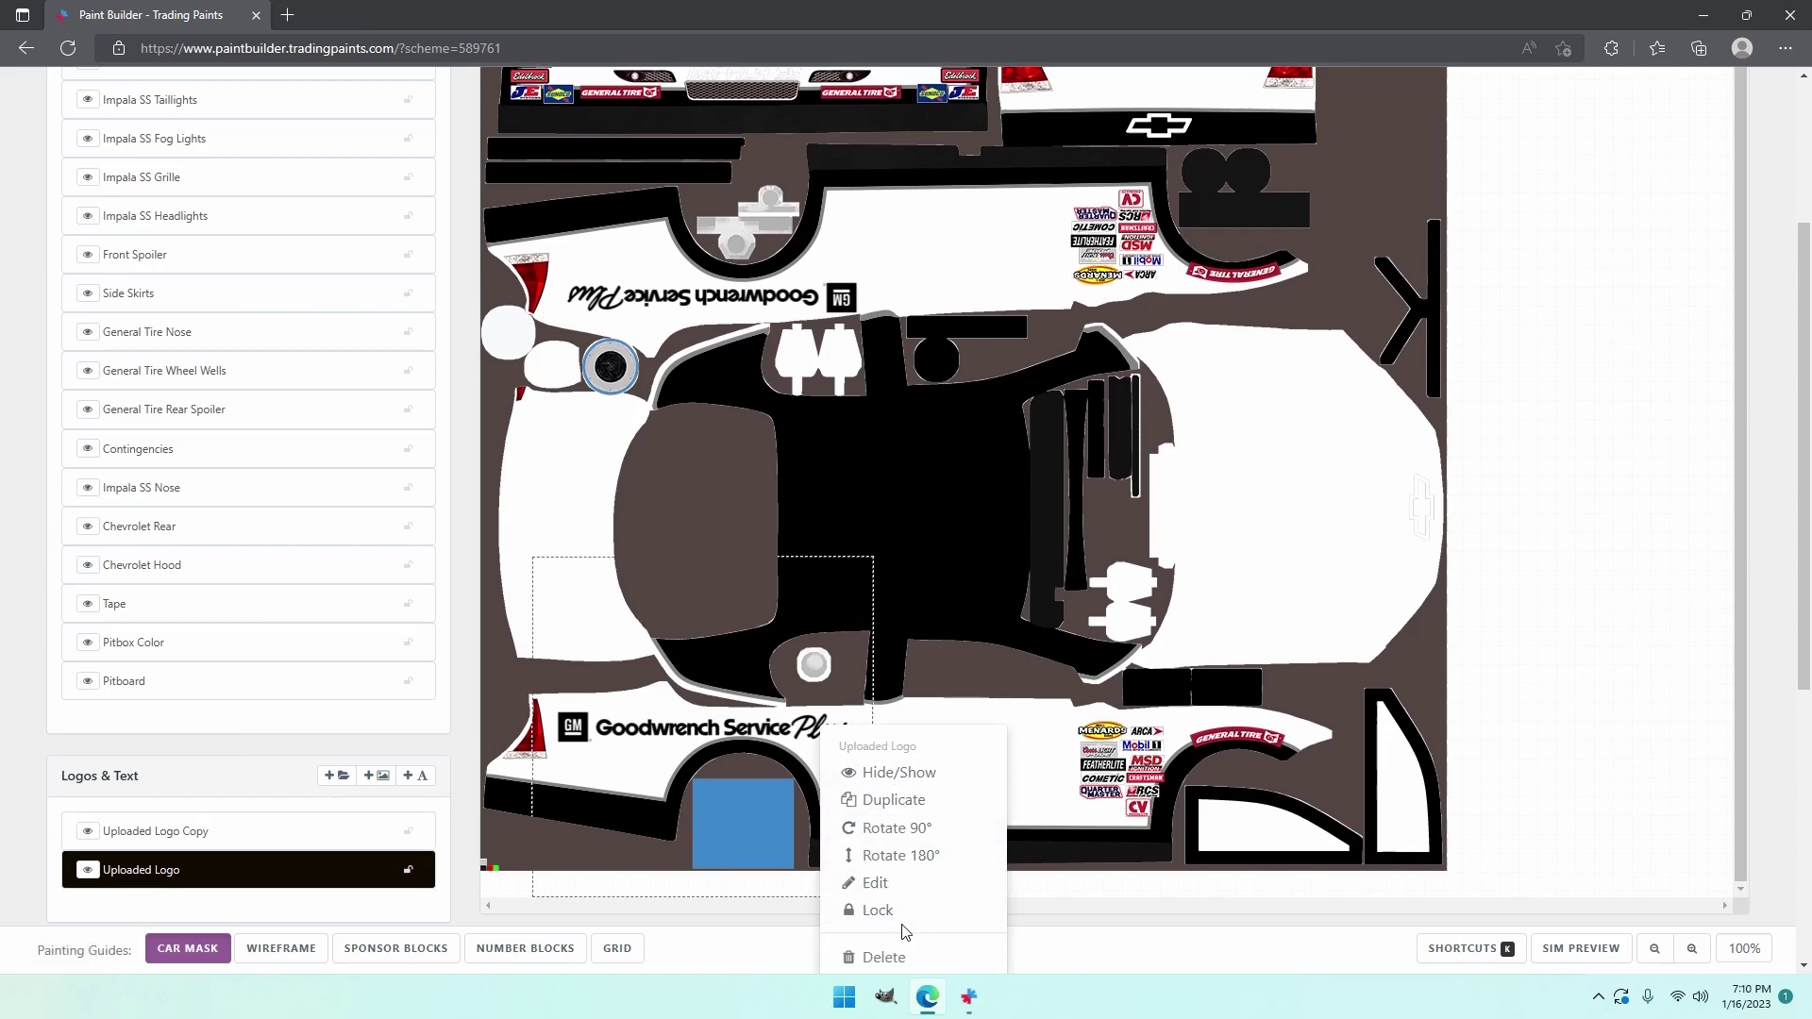
click(901, 801)
scroll(1179, 845, up, 3)
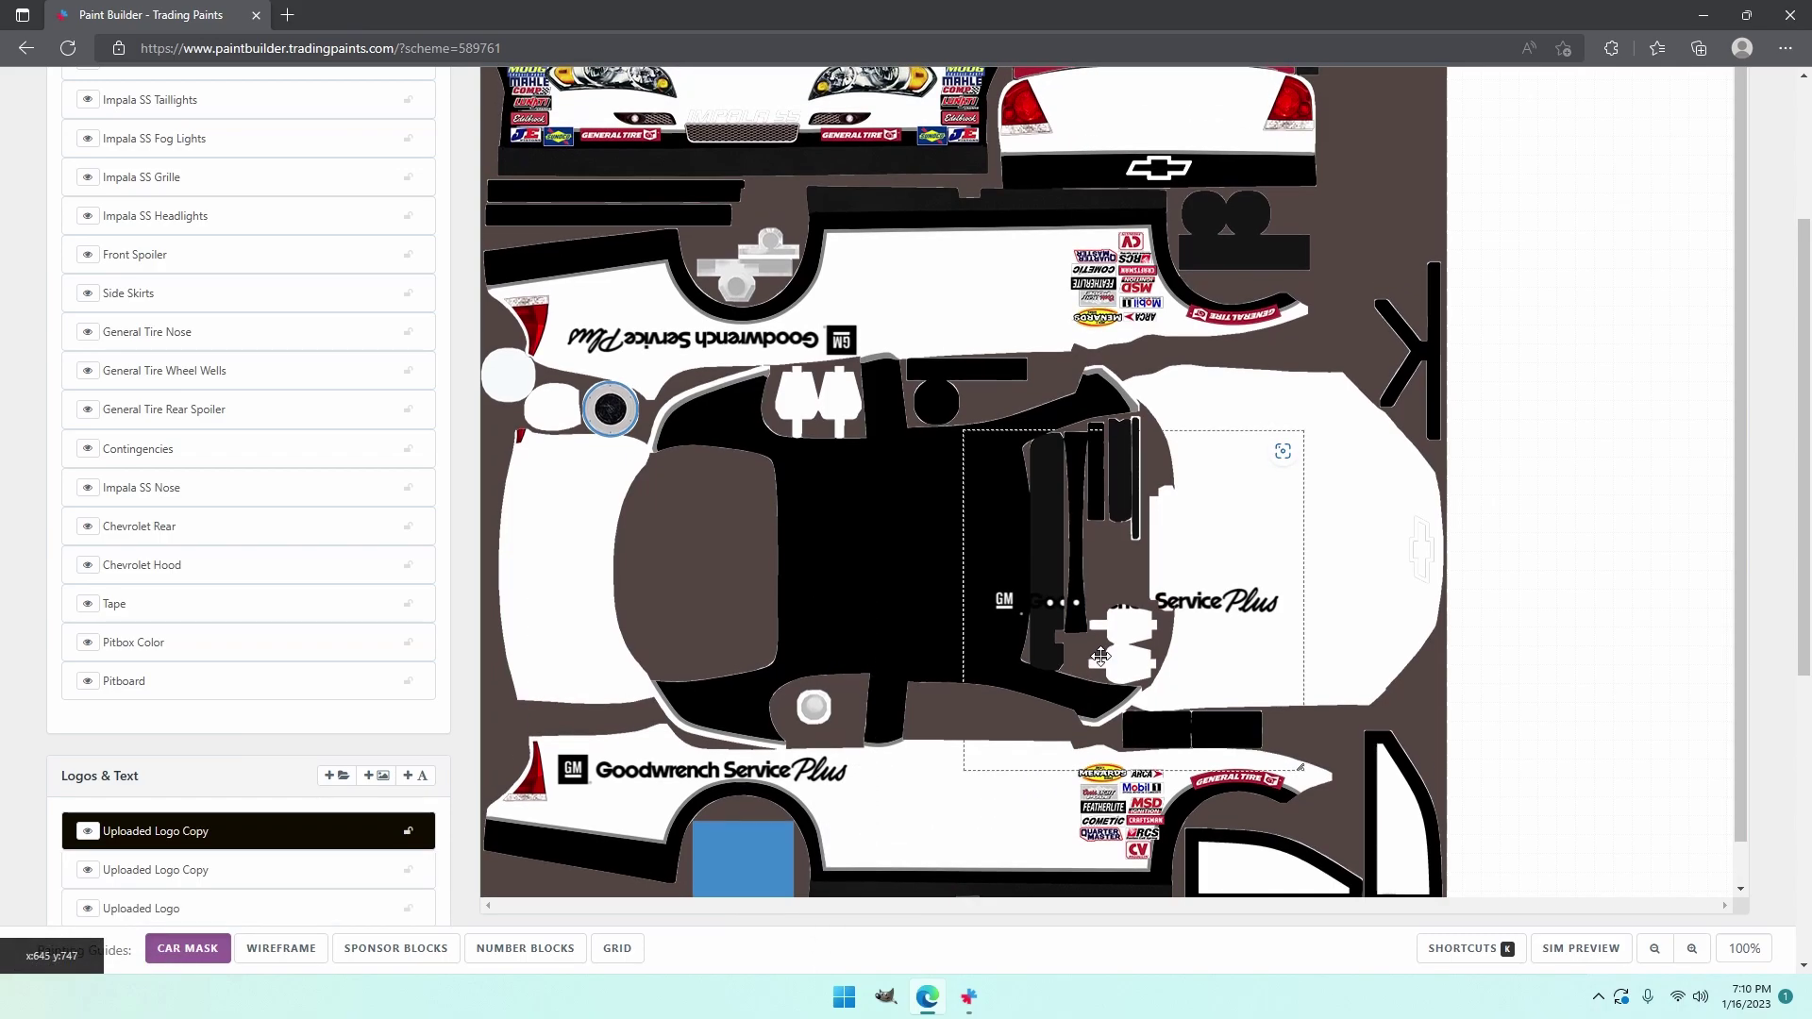
drag(1215, 872, 1201, 382)
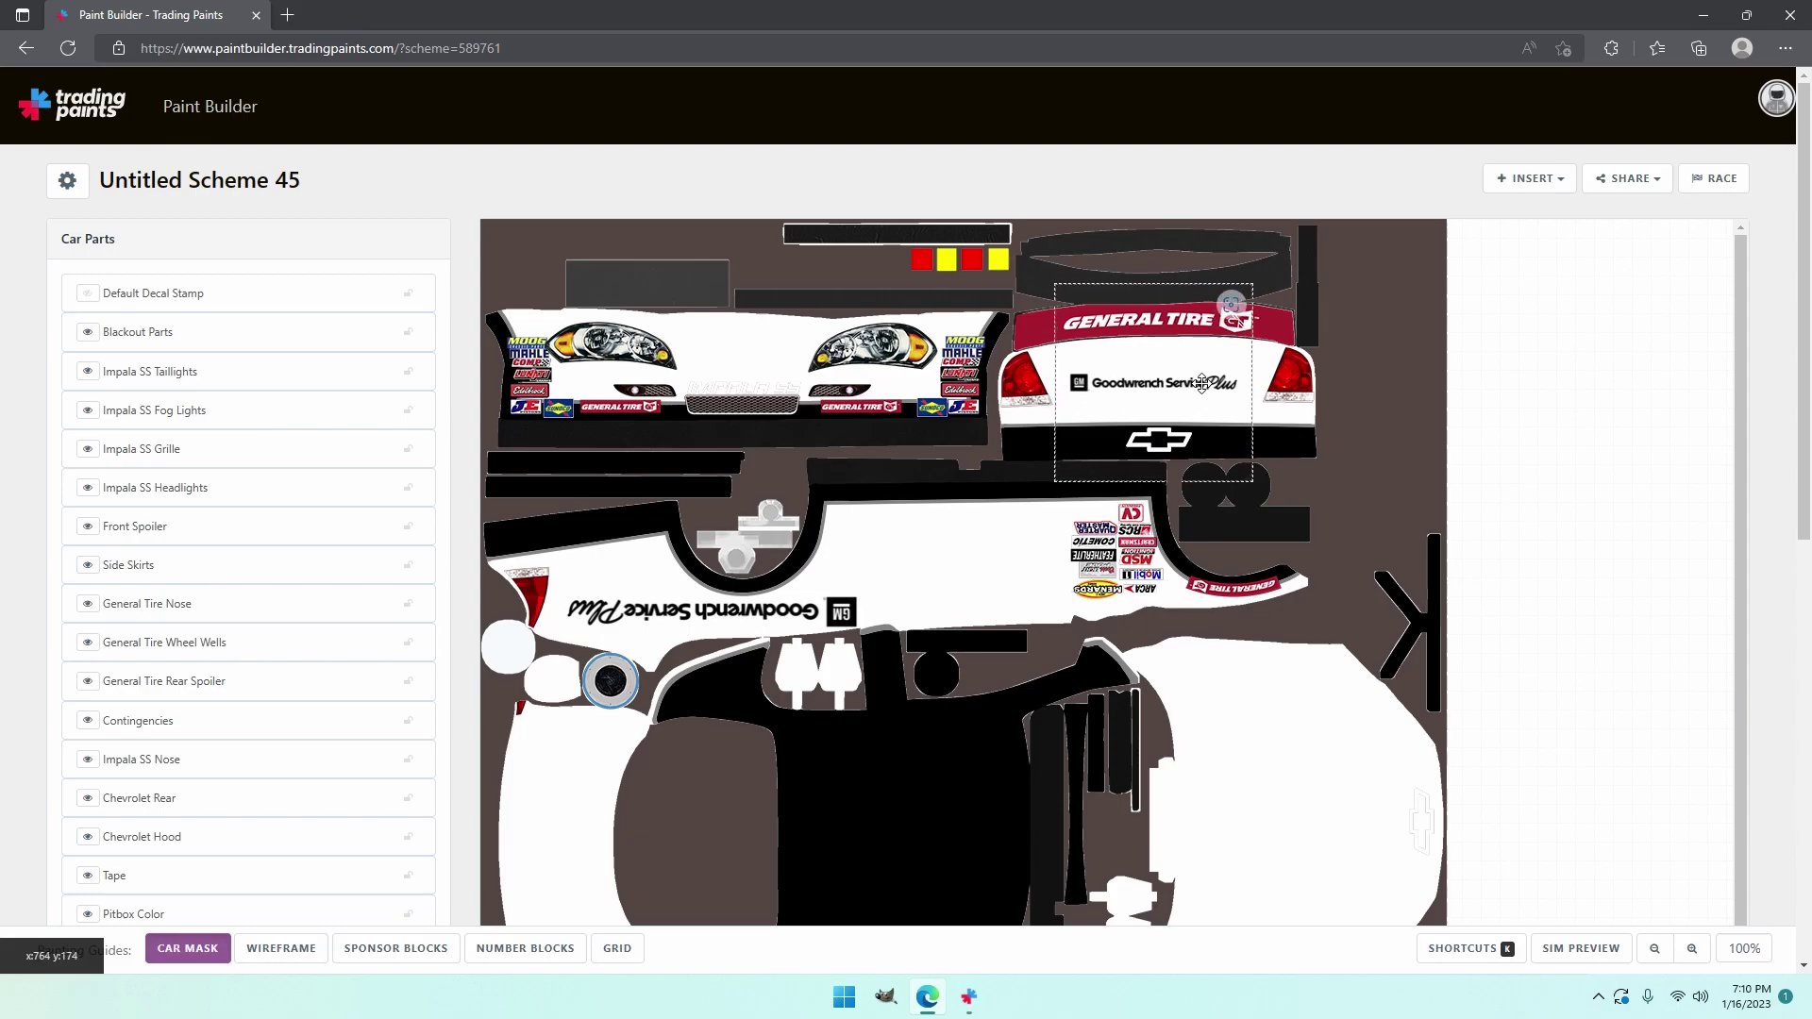
- Check the rear bumper logo placement by toggling the wireframe overlay on and off
click(283, 950)
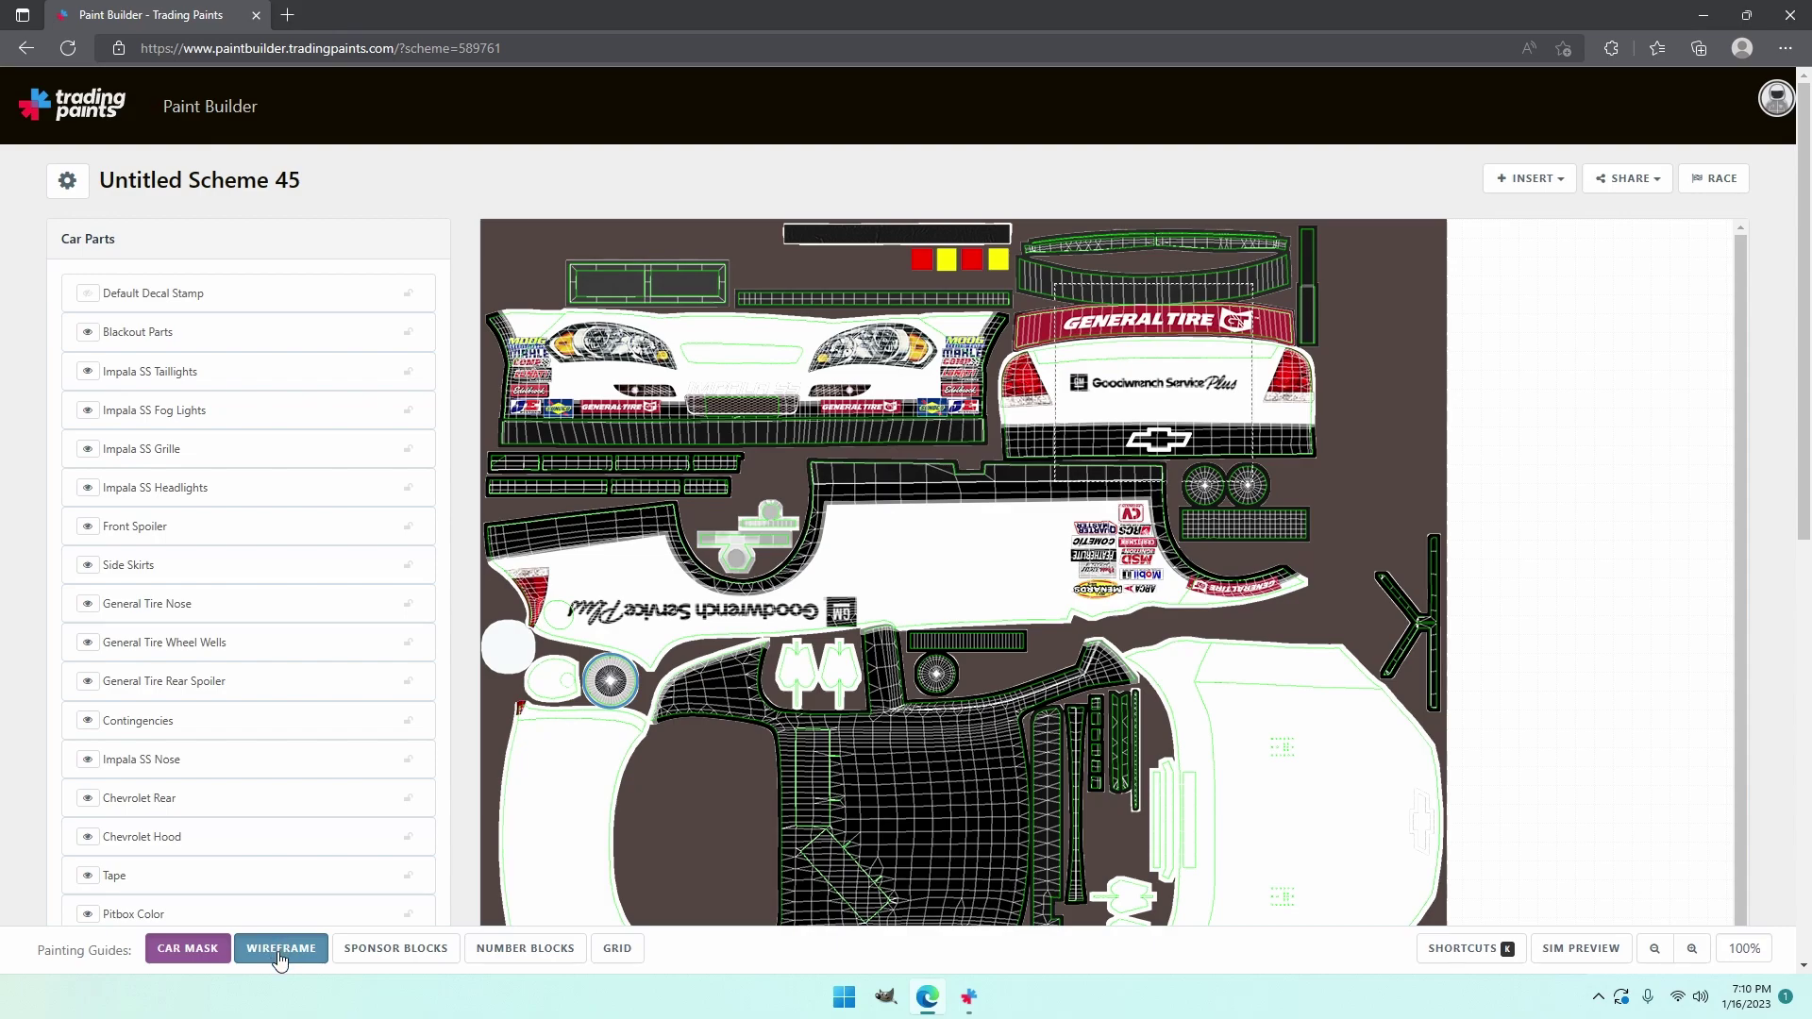
click(281, 952)
scroll(486, 913, down, 1)
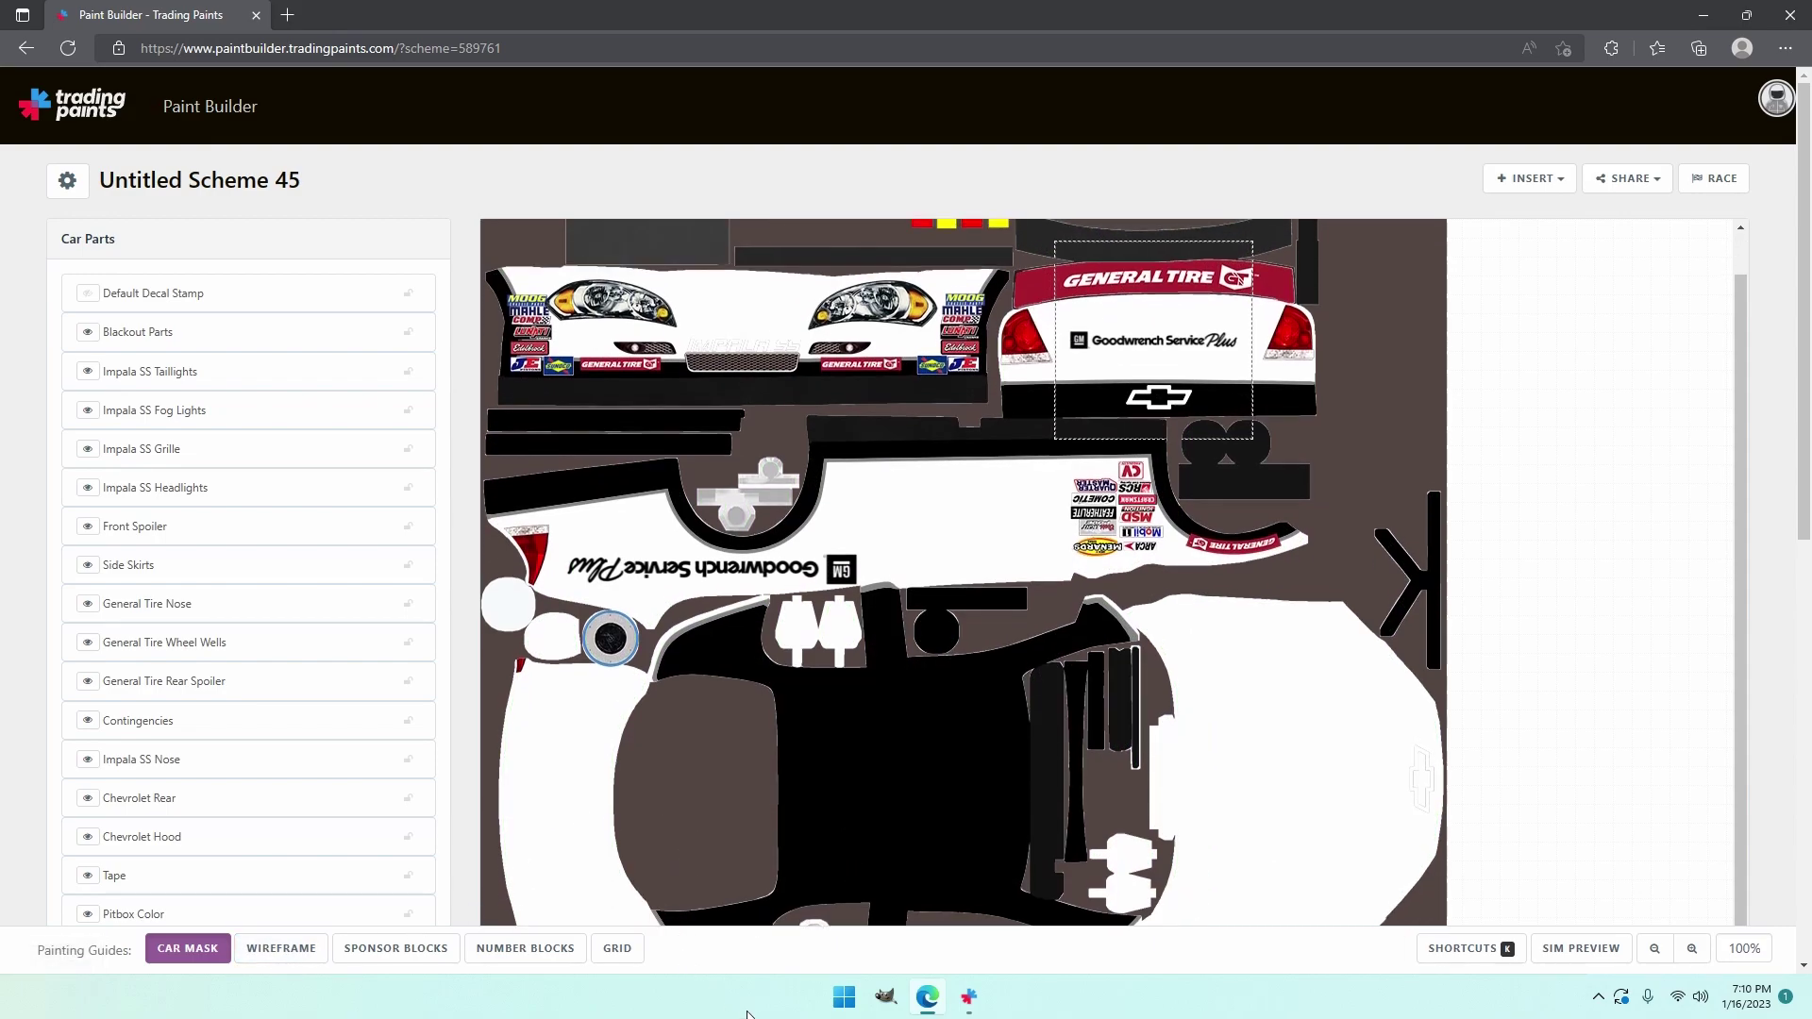
scroll(1168, 942, down, 5)
scroll(1168, 940, up, 4)
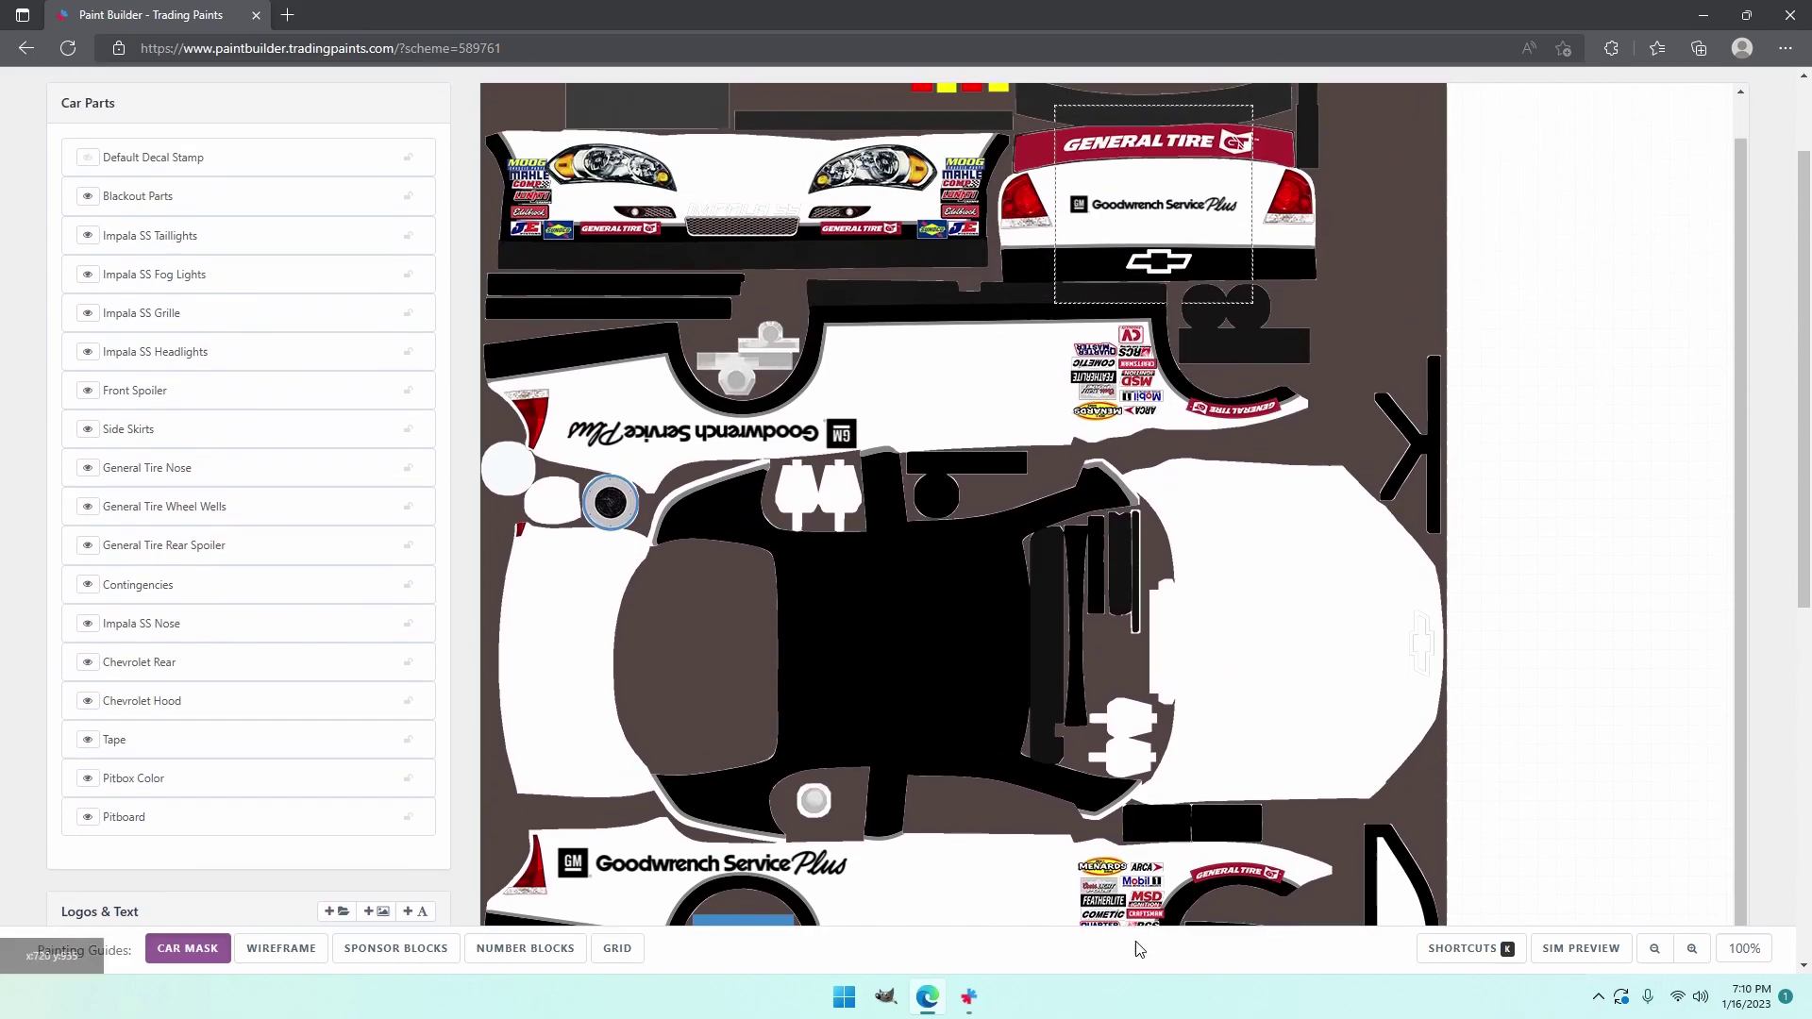
scroll(1038, 943, down, 3)
scroll(723, 901, up, 2)
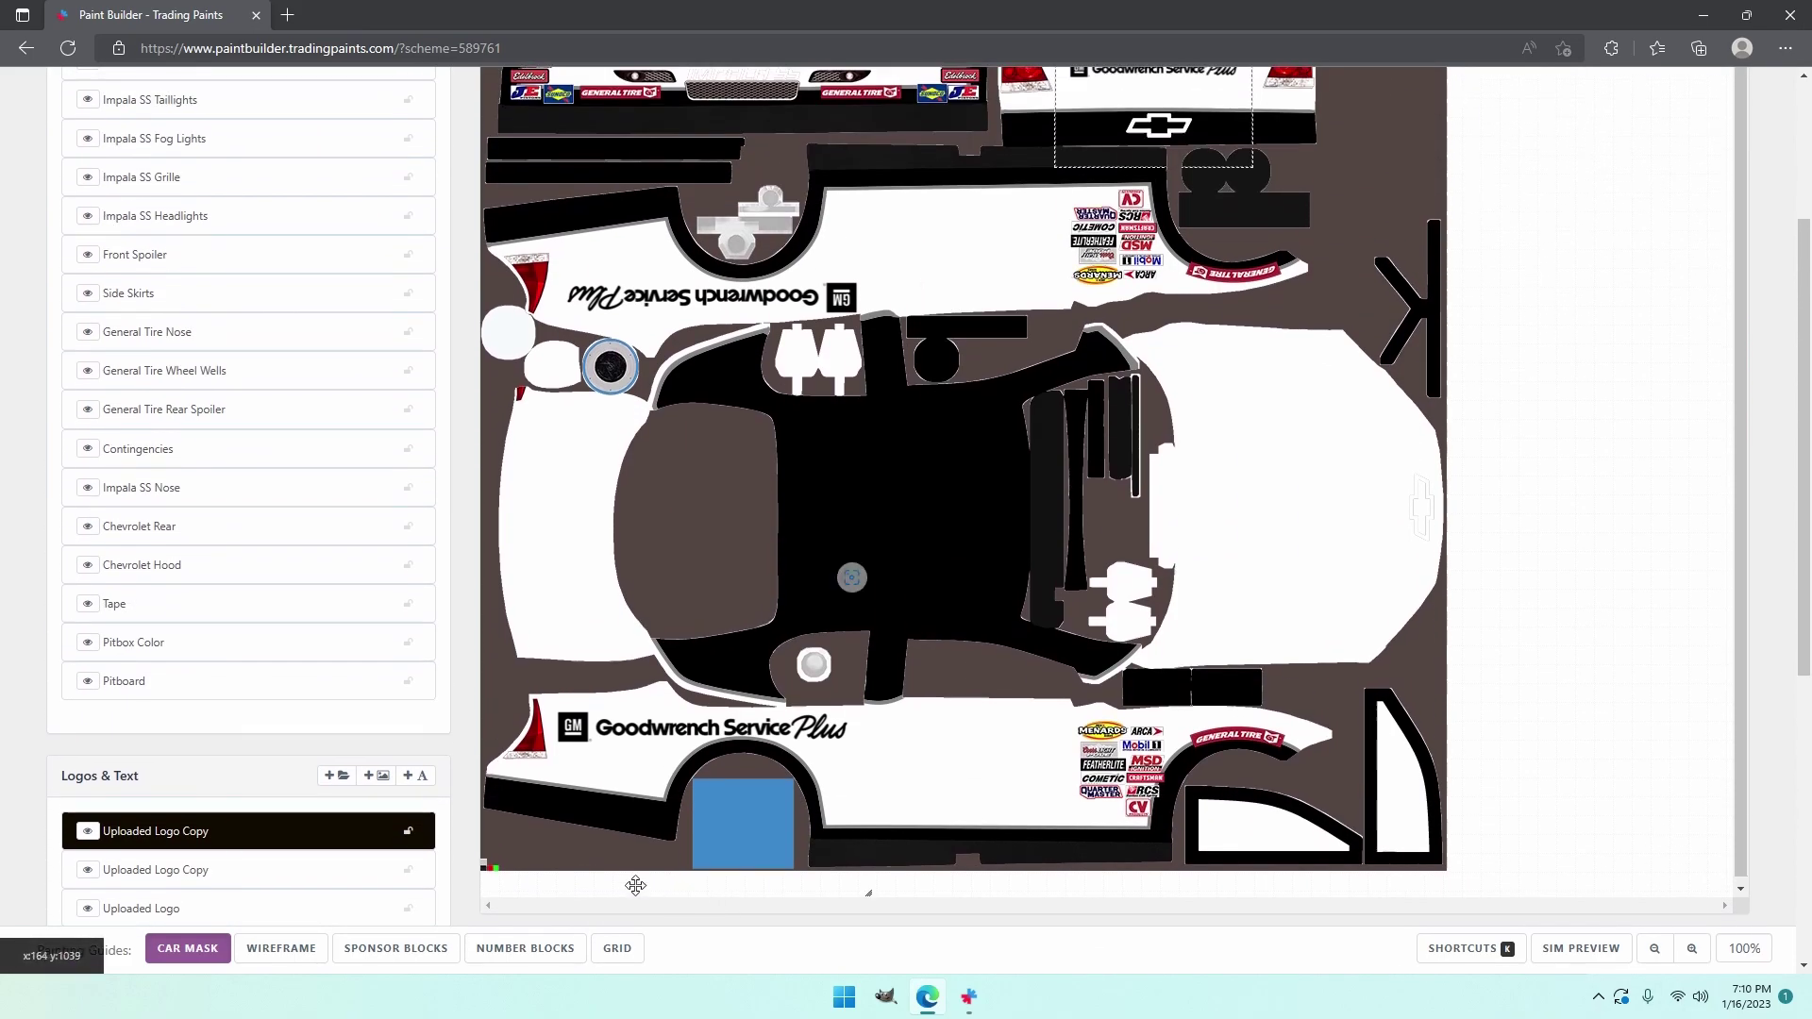
scroll(634, 885, up, 1)
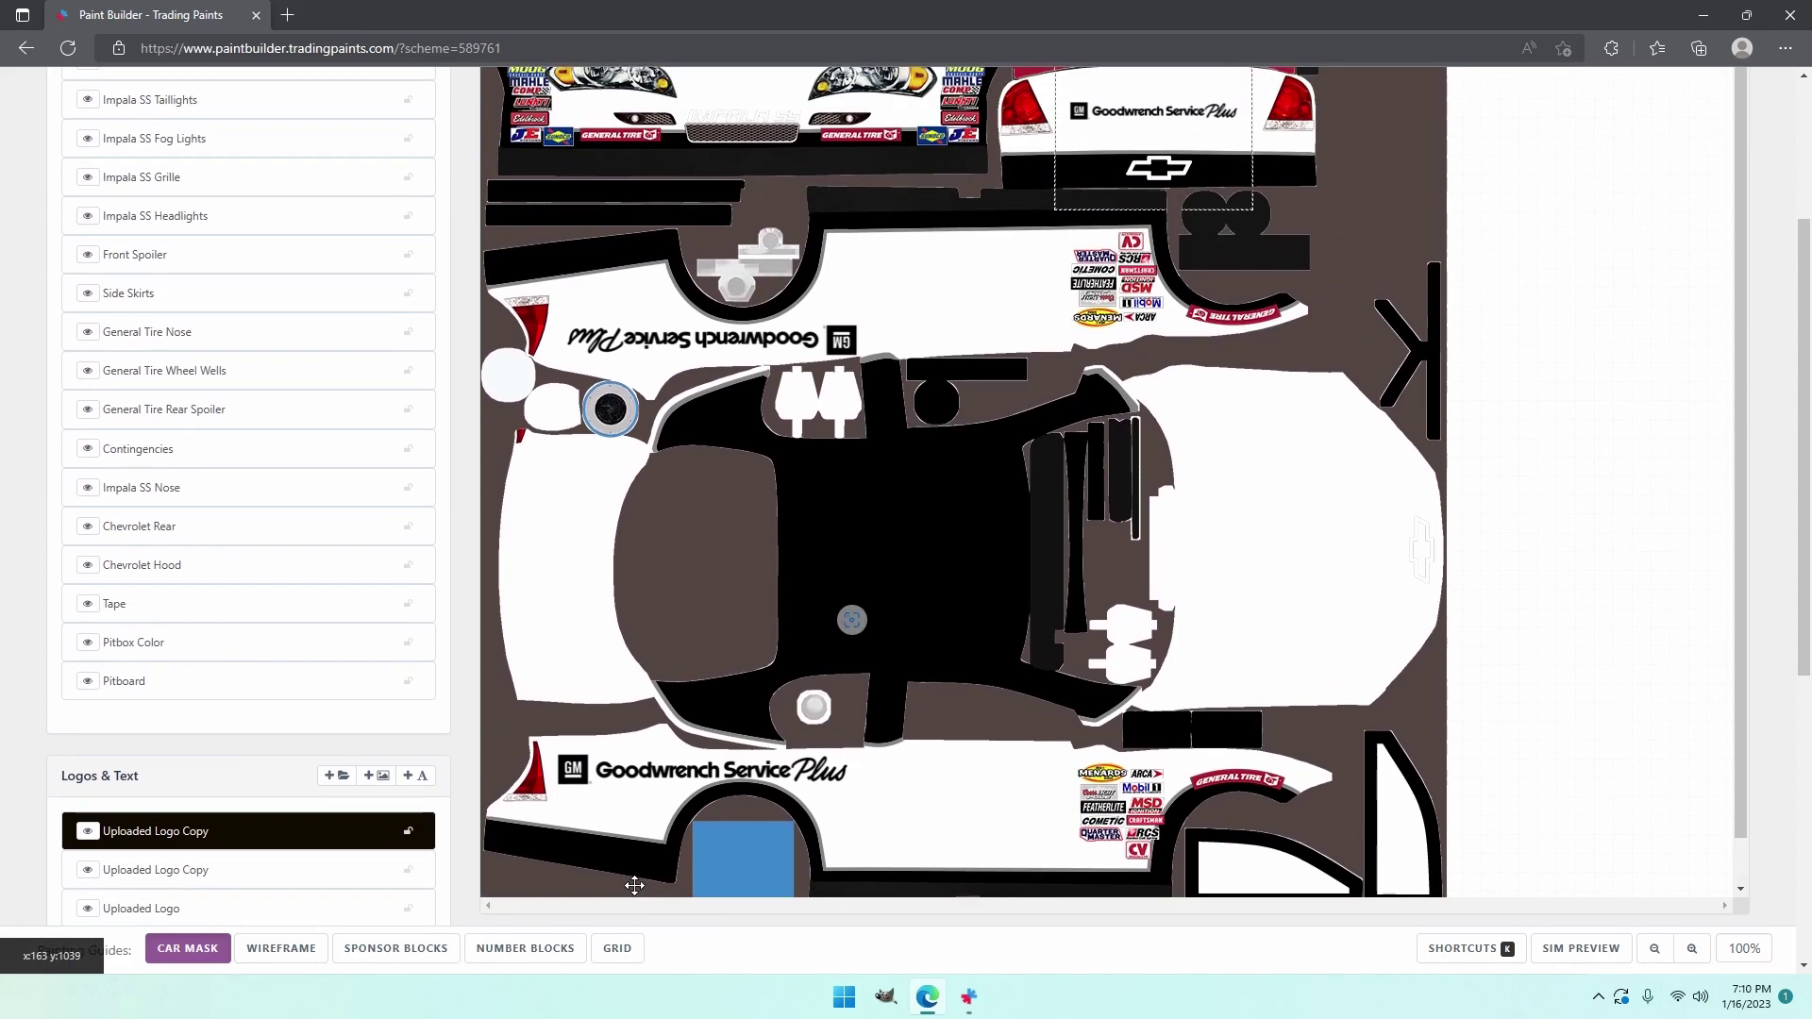
- Insert the Goodwrench Service Plus logo from the uploaded logos library
click(336, 776)
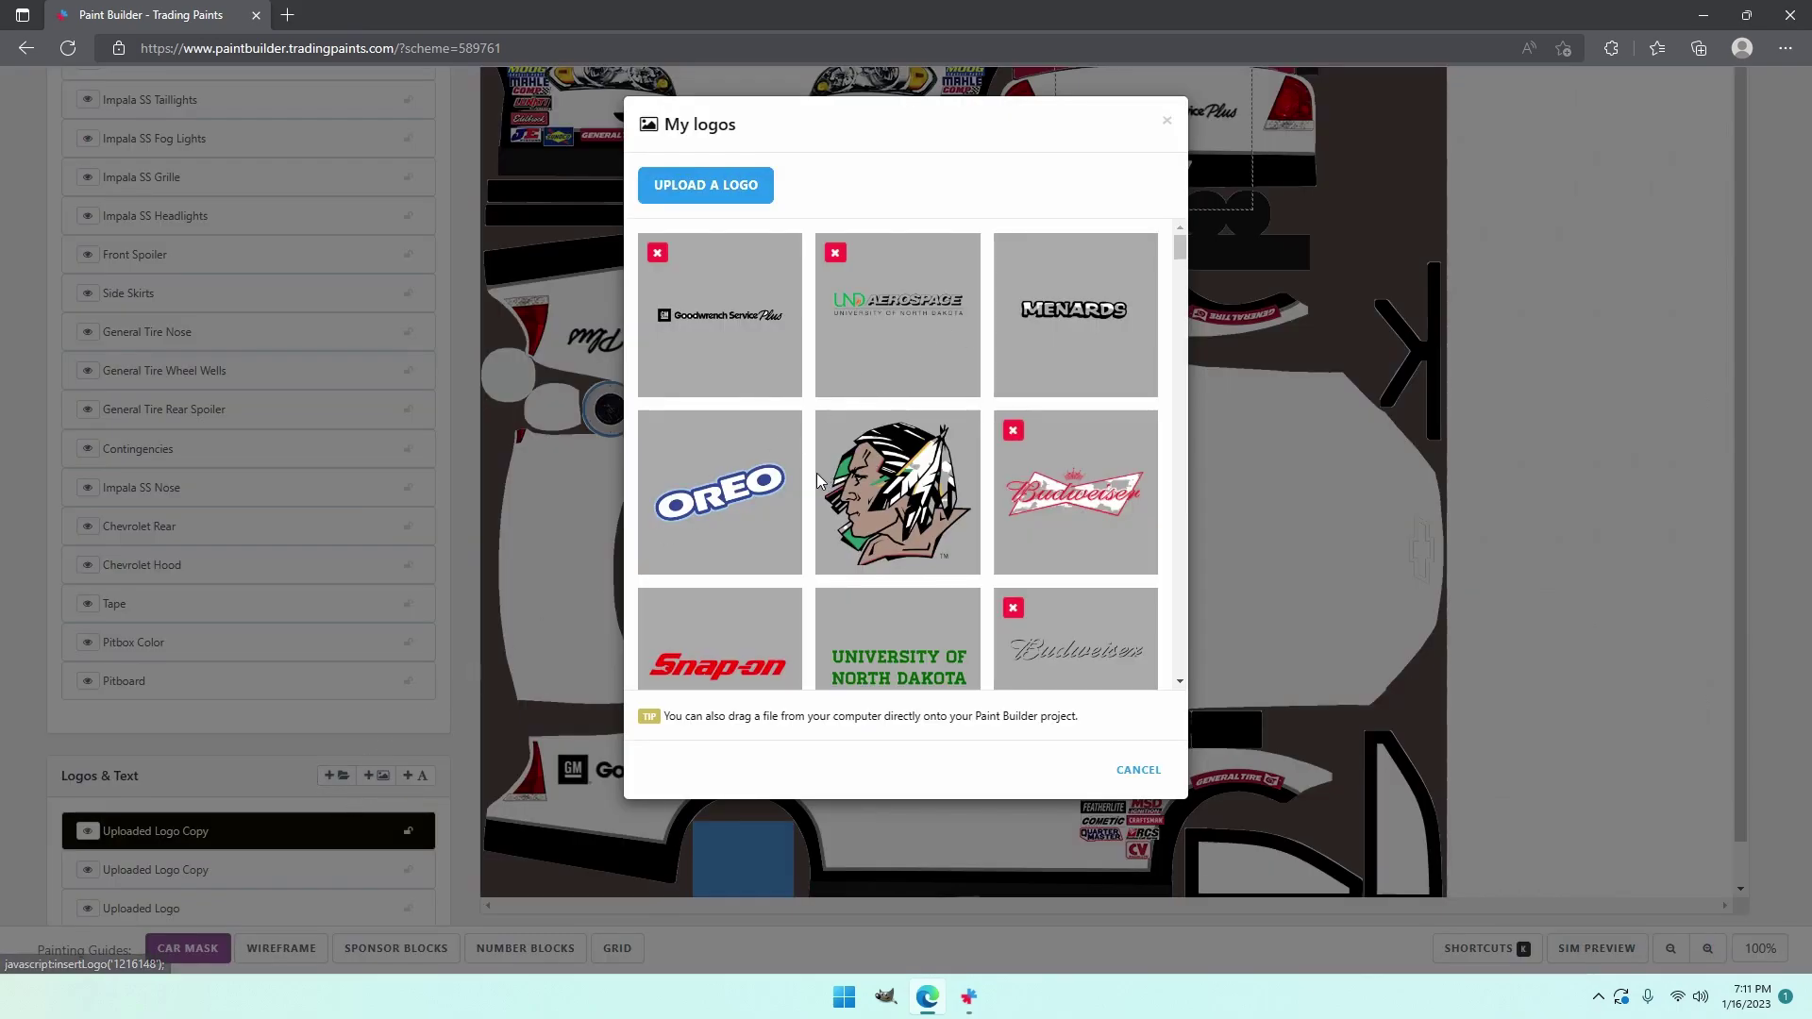
scroll(818, 481, down, 3)
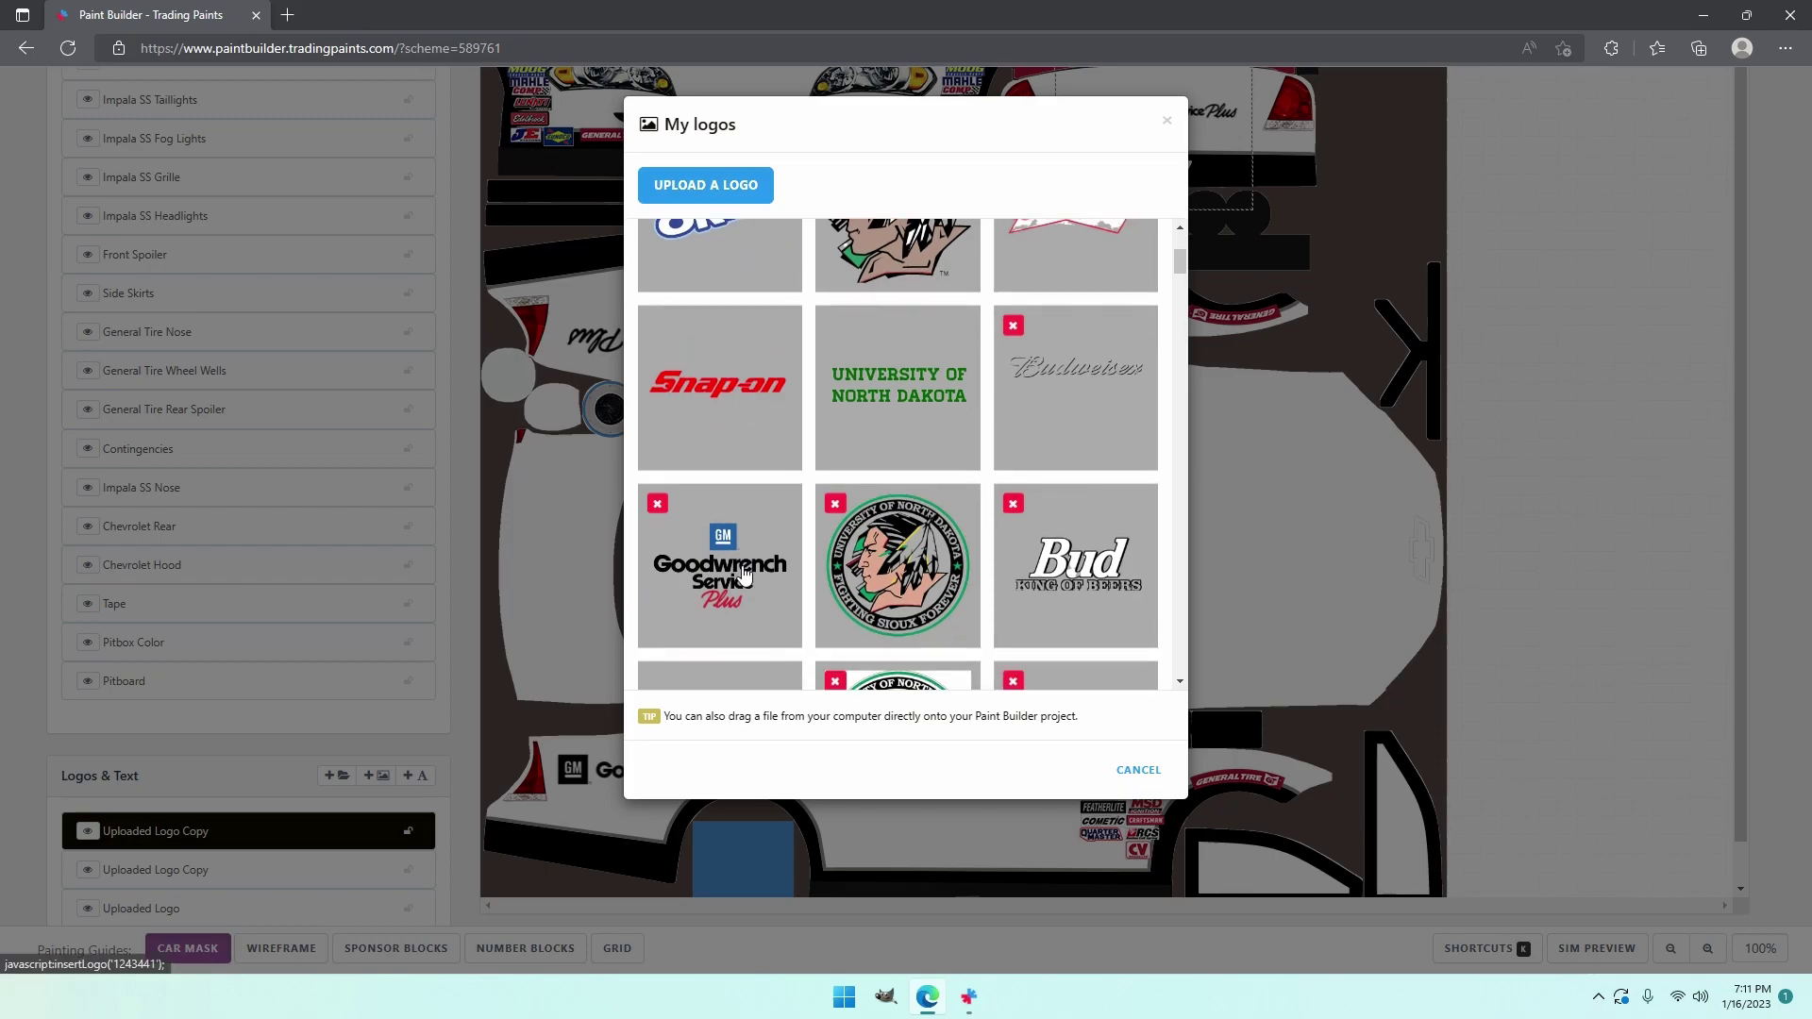
click(745, 574)
- Reposition the oversized Goodwrench logo and scale it up across the middle of the car
scroll(1445, 757, down, 5)
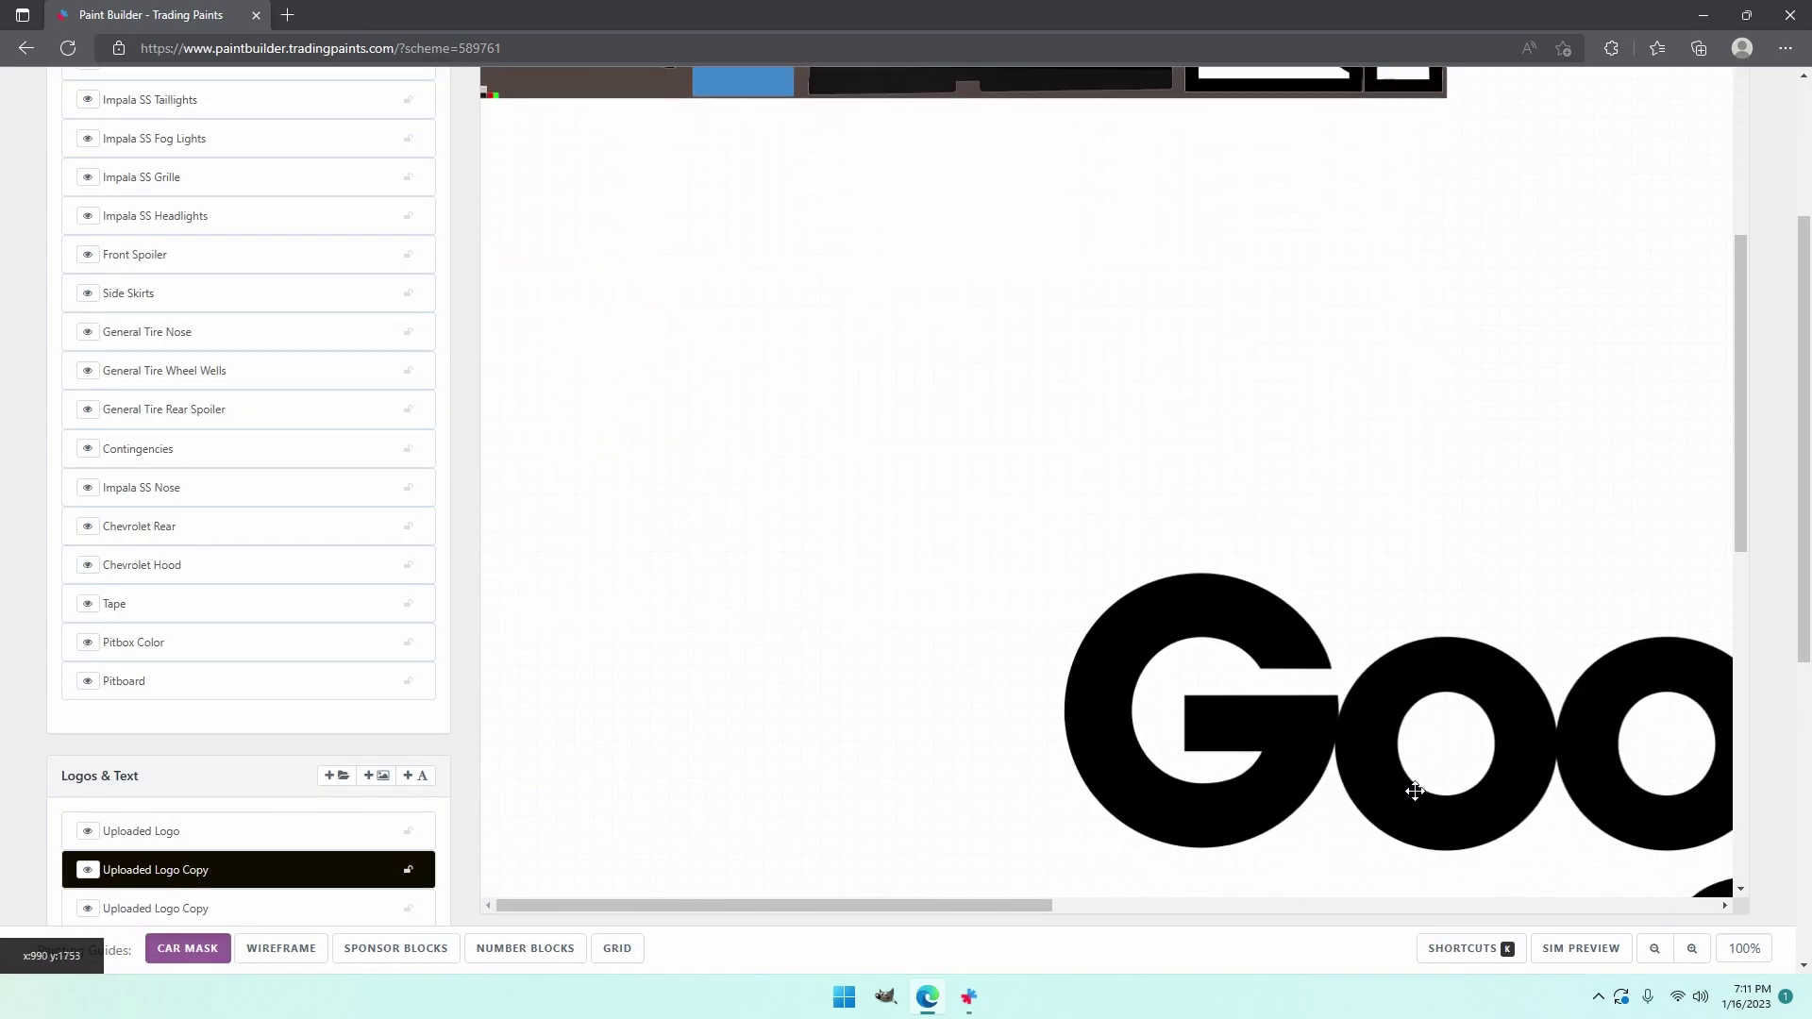
drag(1407, 784, 283, 613)
drag(852, 502, 503, 615)
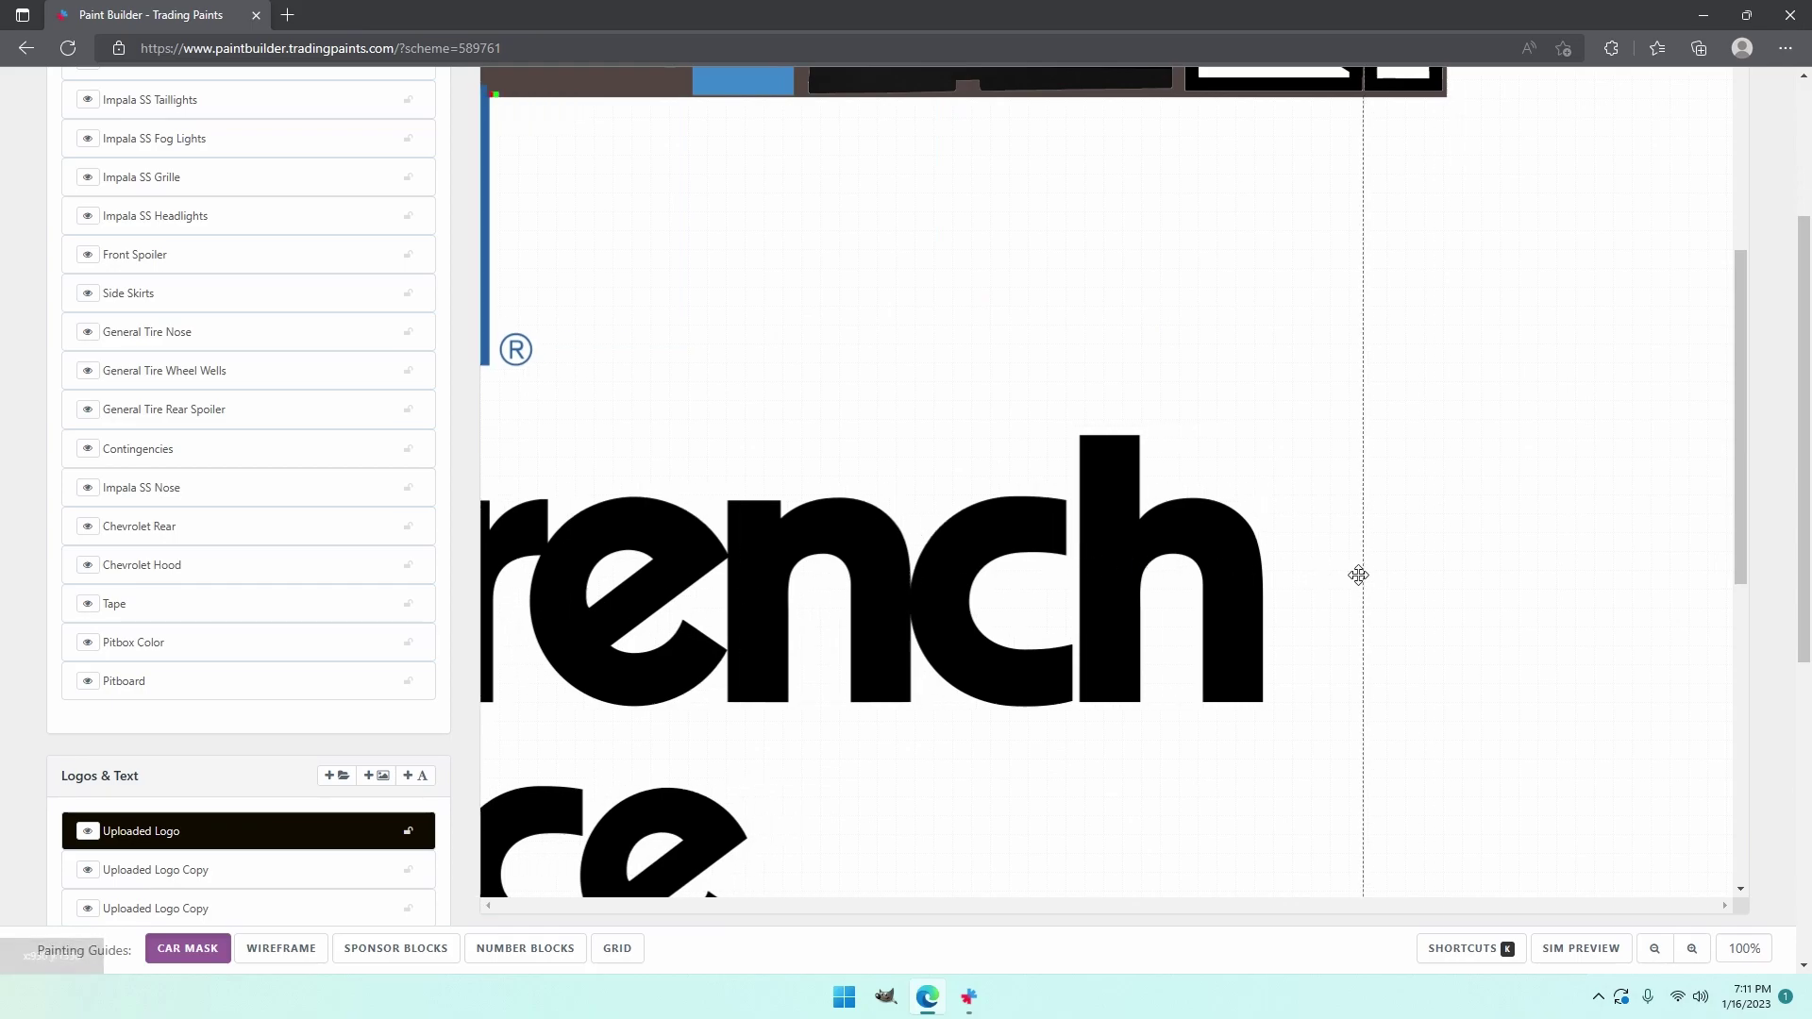
drag(1360, 571, 570, 480)
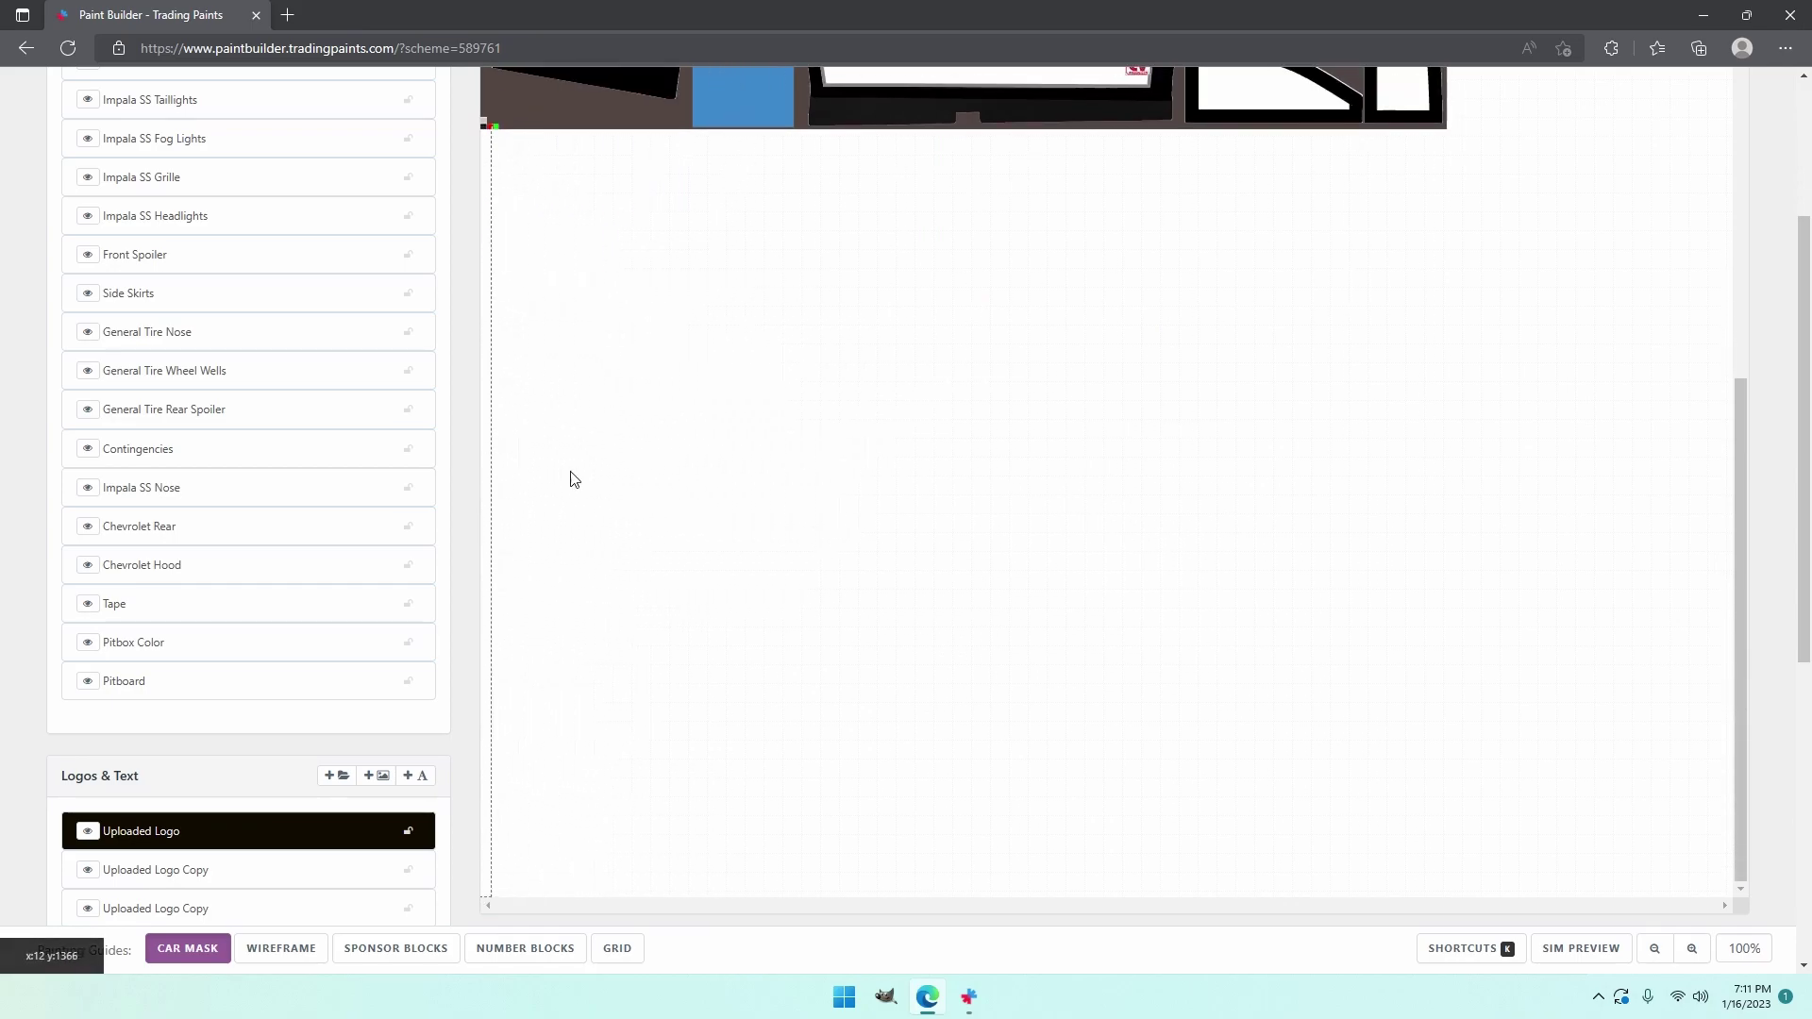
scroll(604, 491, up, 6)
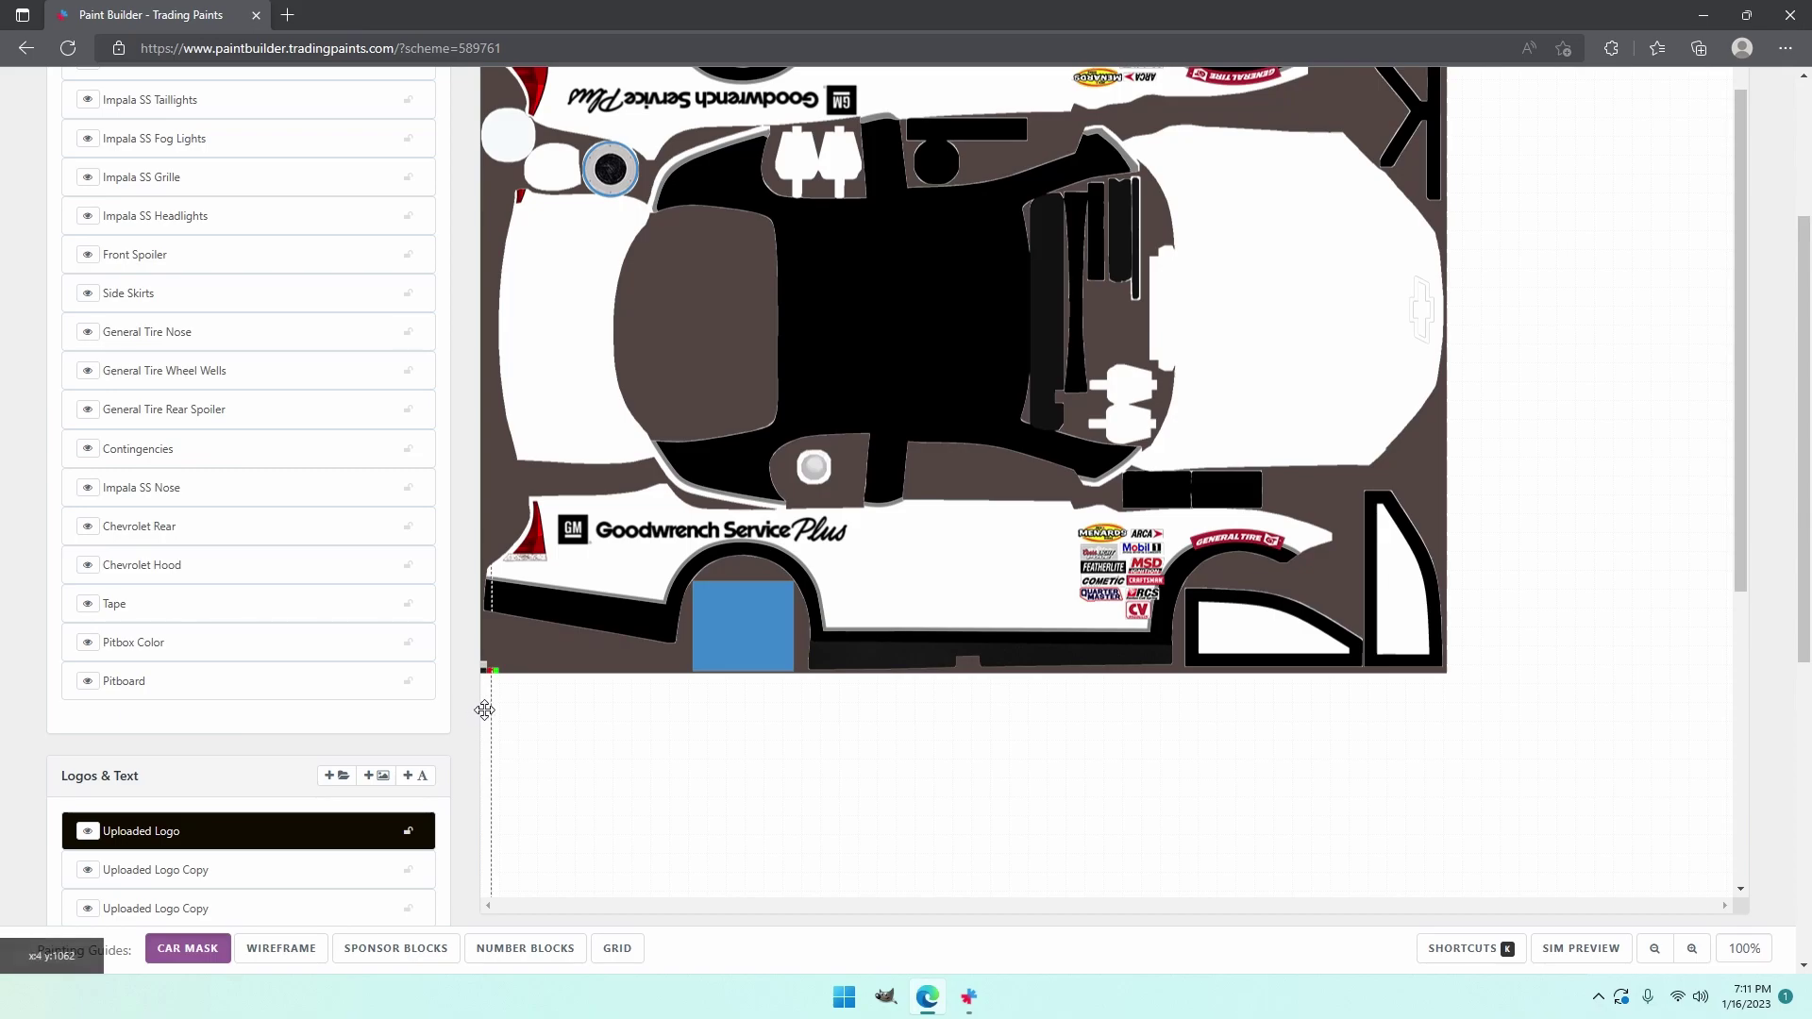
drag(484, 710, 1128, 566)
- Shrink the Goodwrench logo over the car's centre and rotate it 90° then 180°
drag(1000, 578, 1201, 619)
right_click(1199, 621)
click(1246, 721)
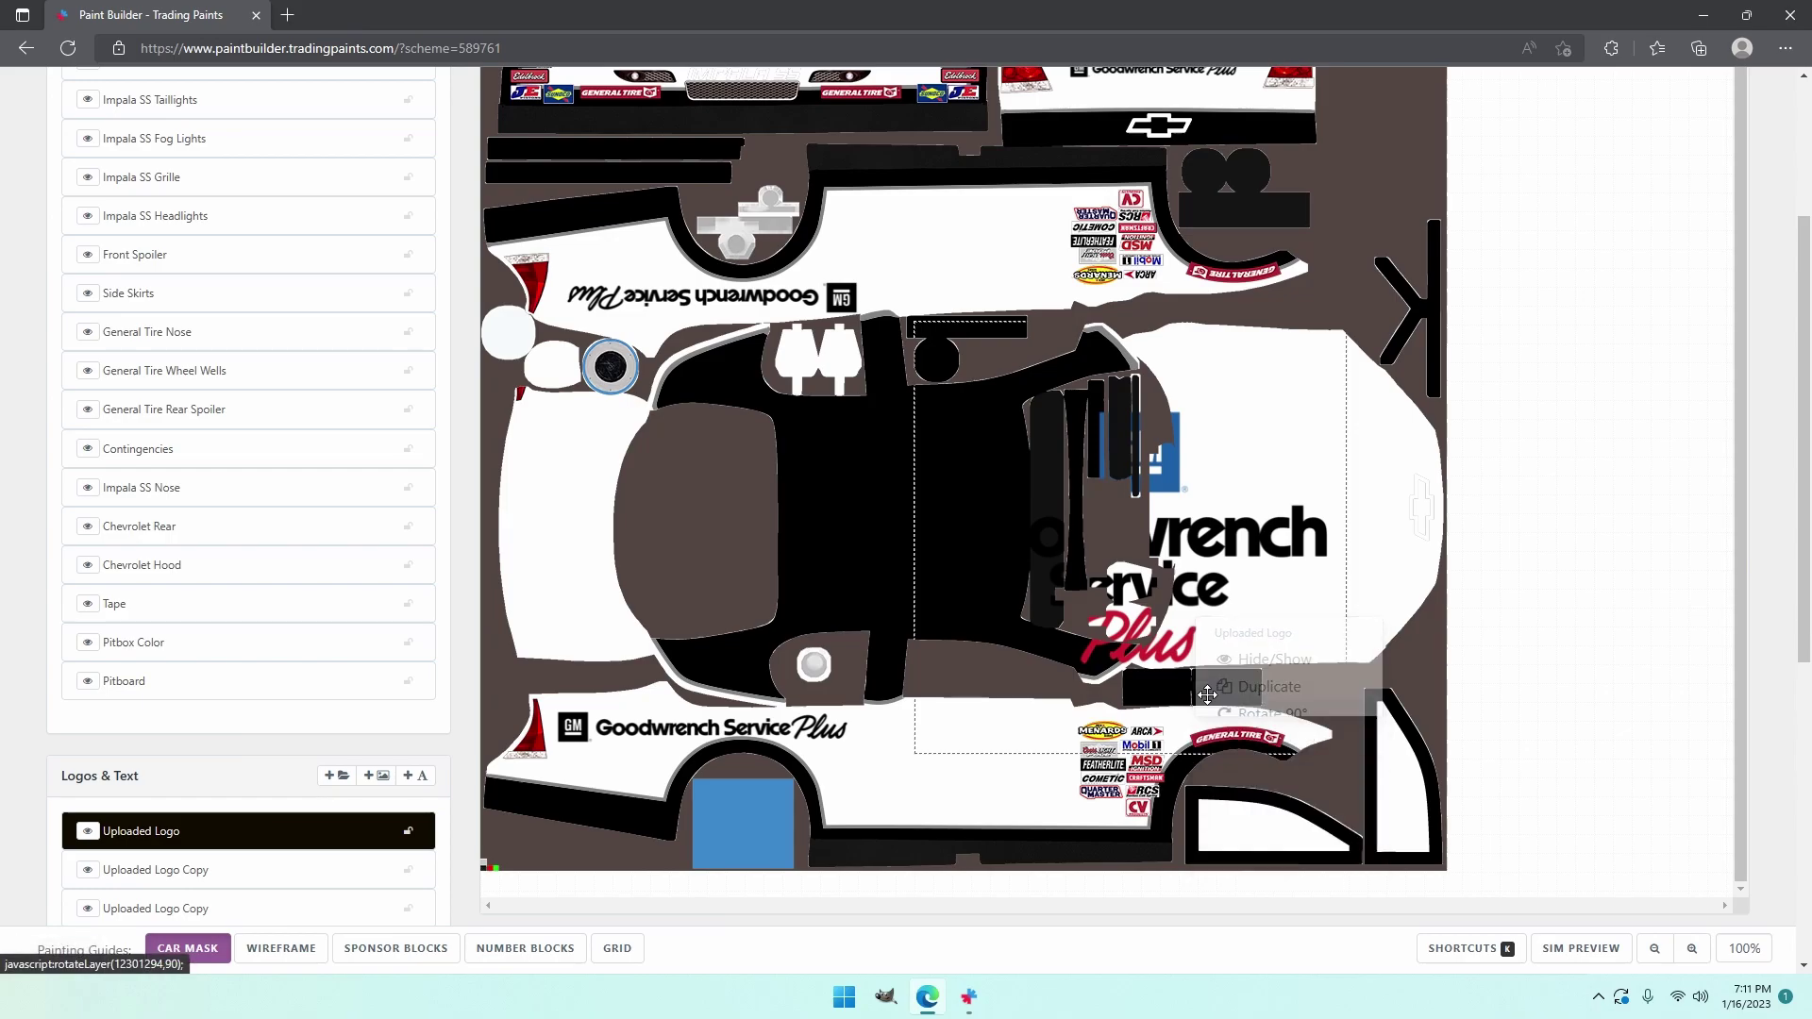
right_click(1065, 593)
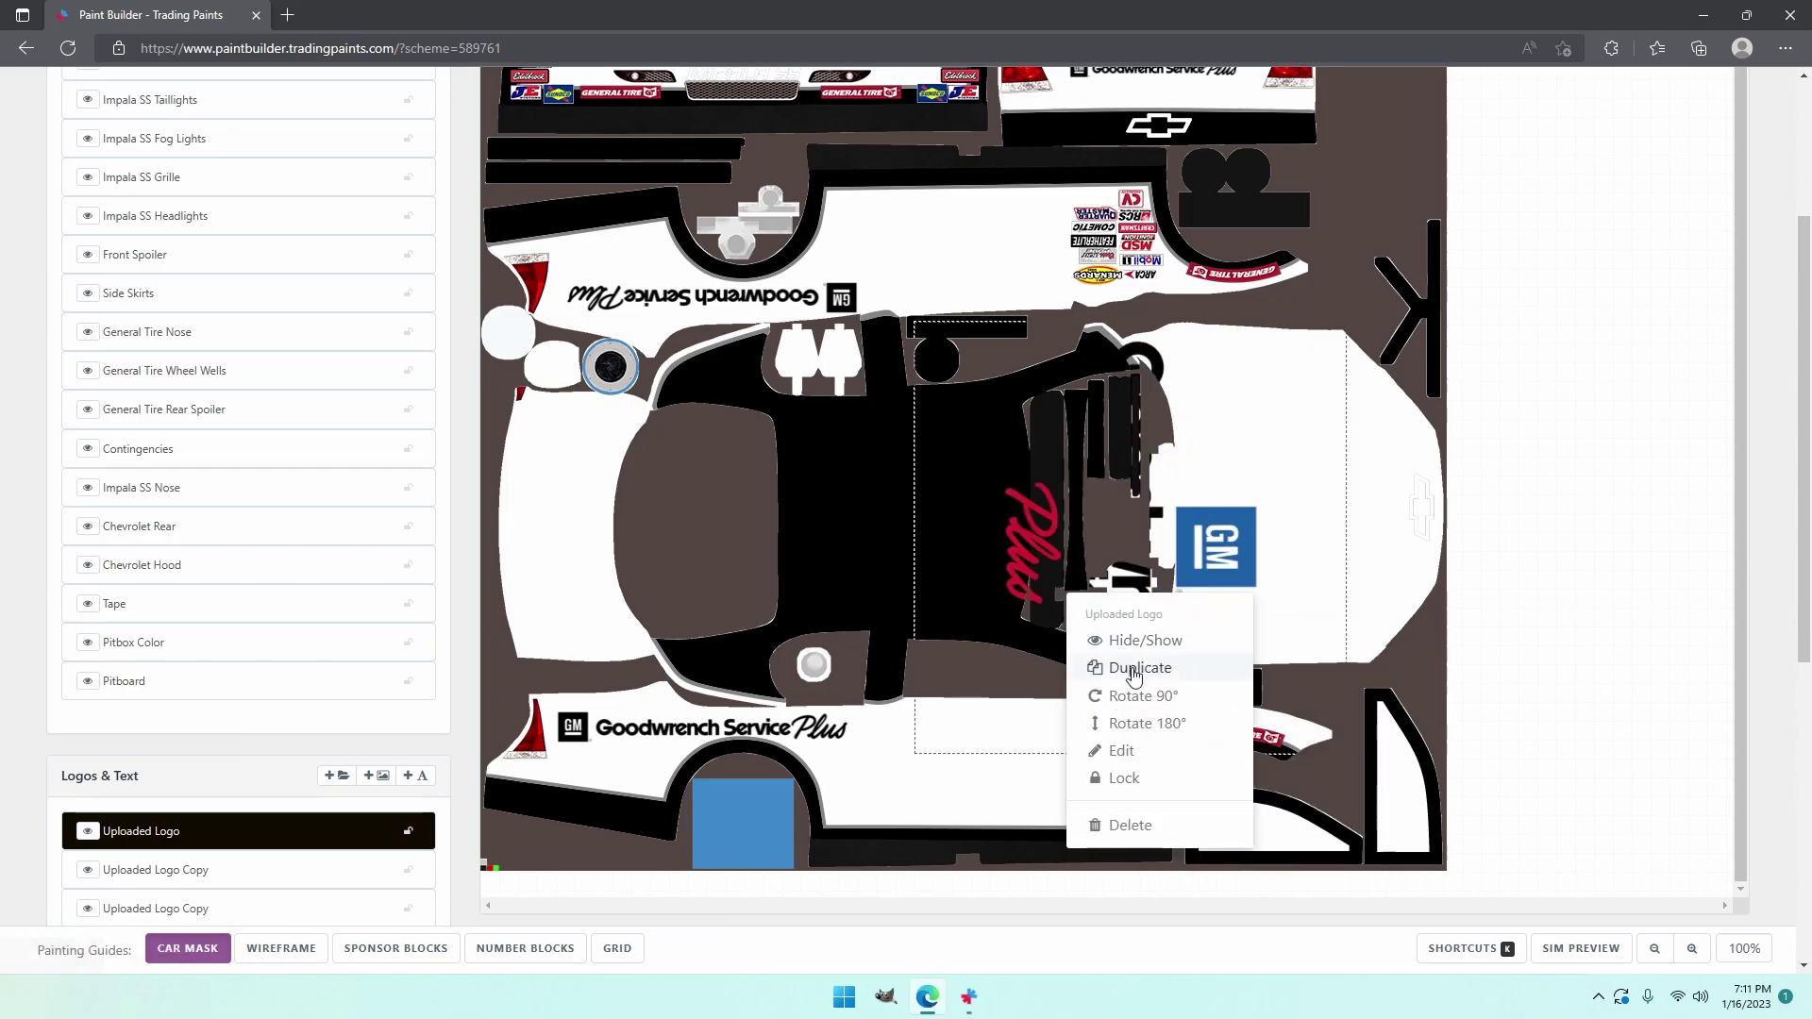
click(1145, 720)
- Fit the sideways Goodwrench logo onto the hood and turn on the wireframe guide
drag(1159, 572, 1310, 551)
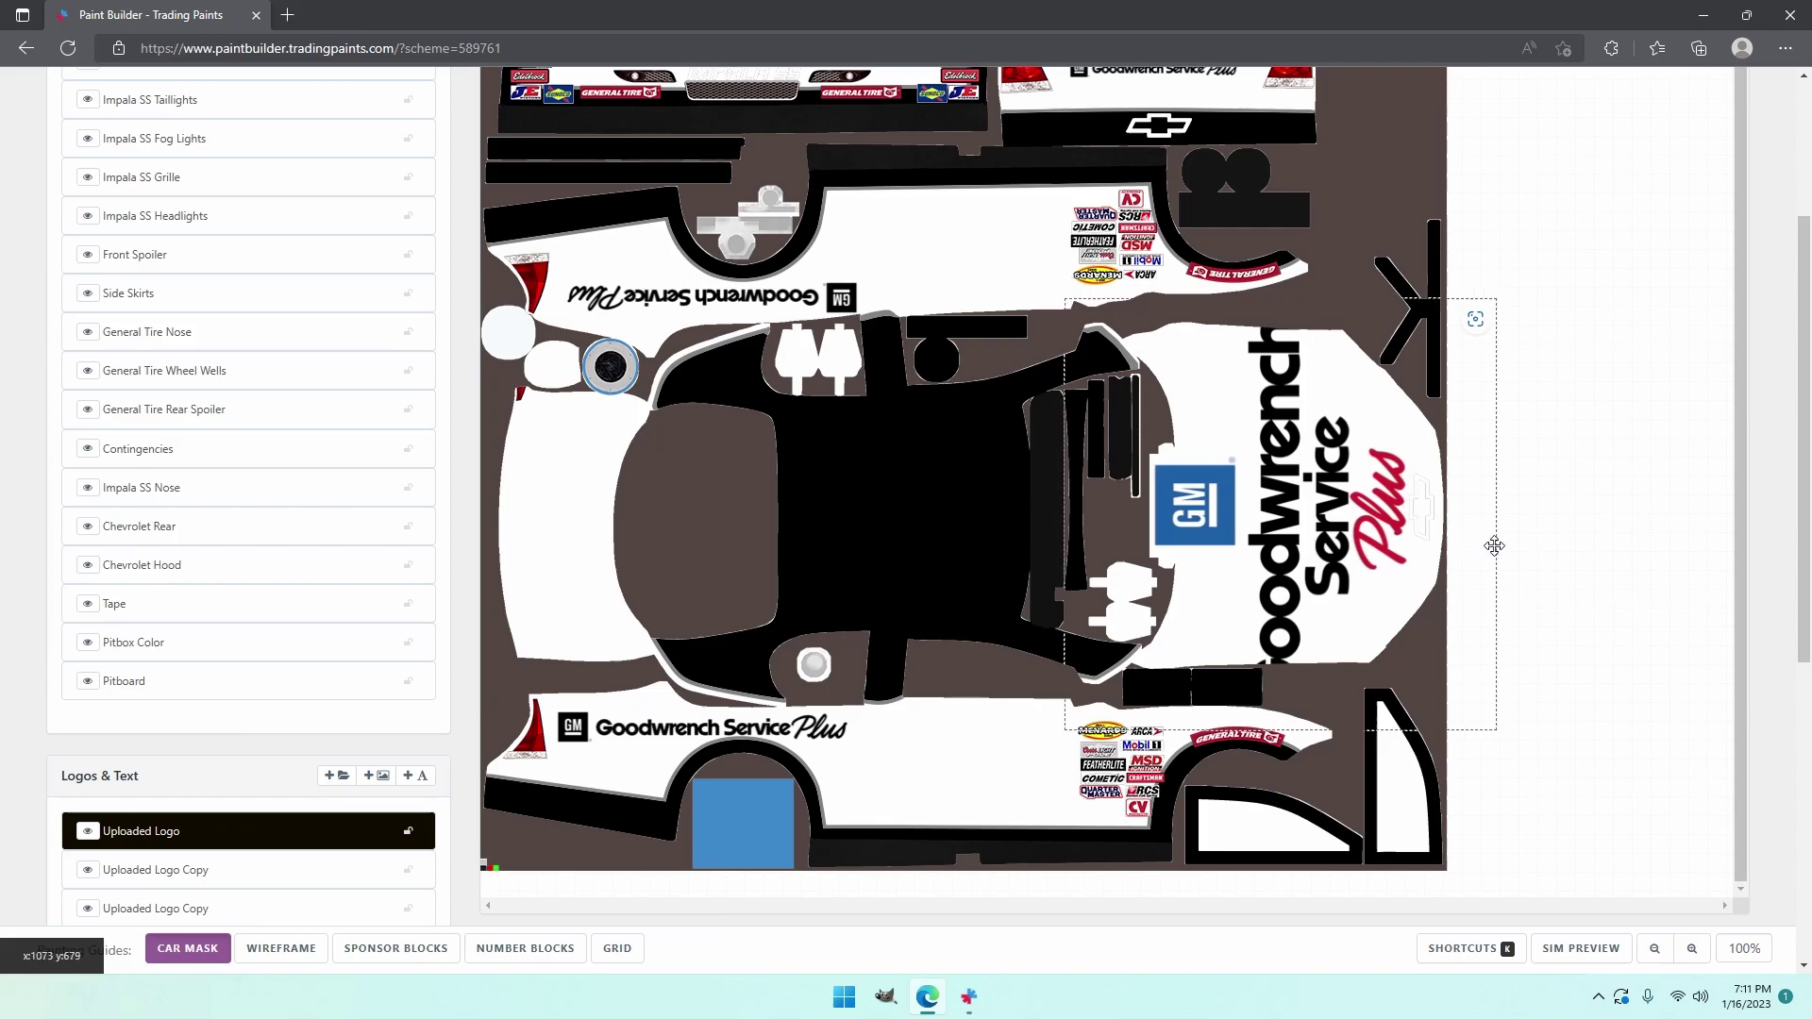
drag(1495, 544, 1422, 543)
drag(1308, 528, 1331, 501)
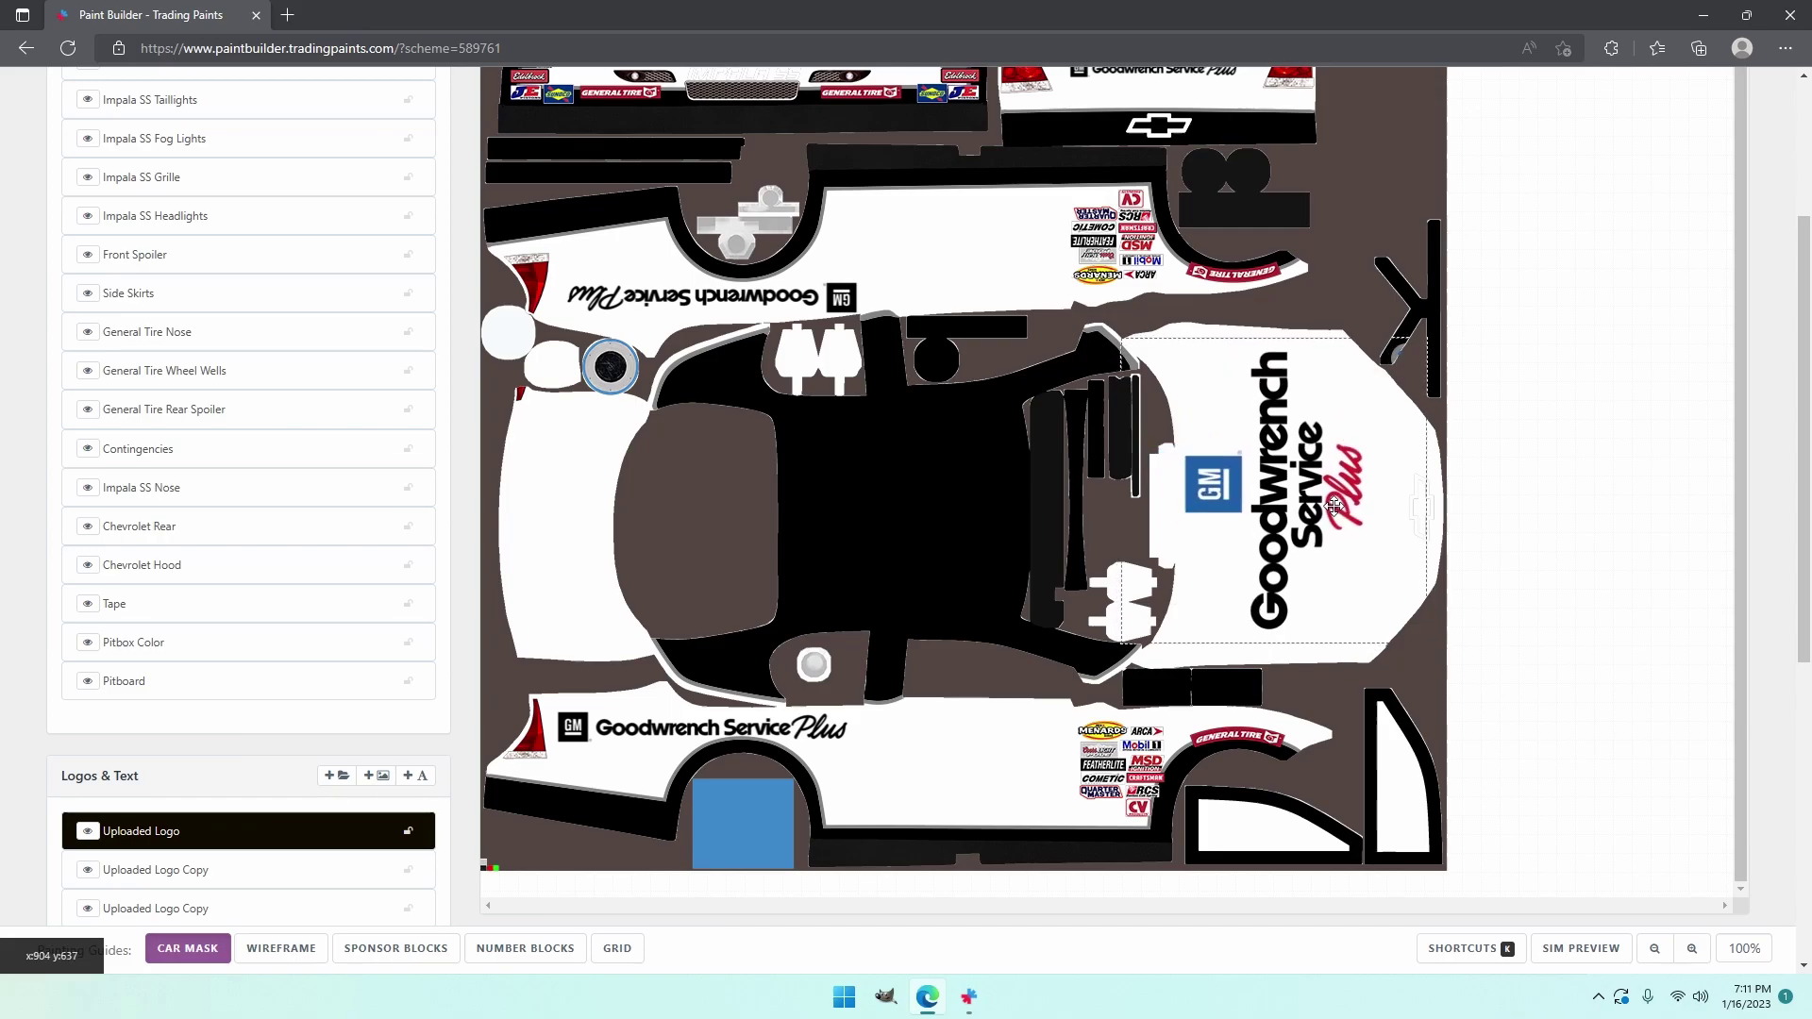
drag(1333, 507, 1335, 514)
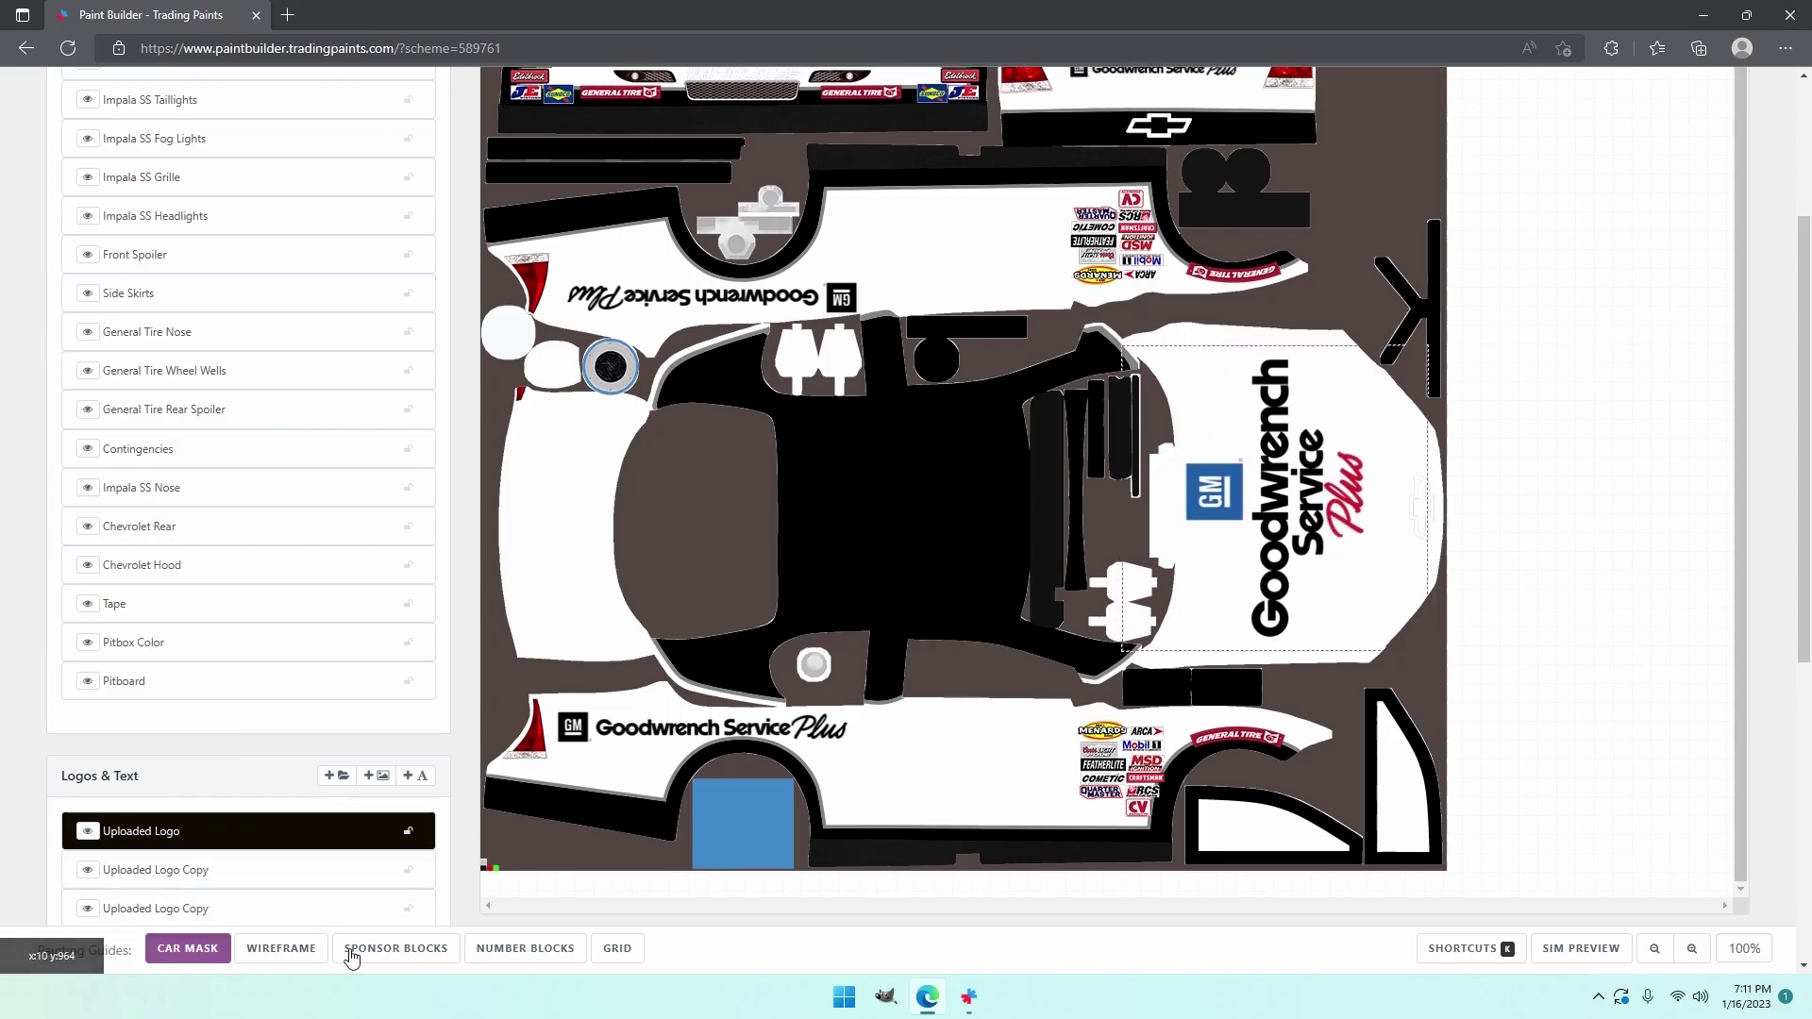
click(282, 949)
- Lower, trim and shift the hood logo right, checking it against the sponsor blocks
drag(1355, 500, 1354, 522)
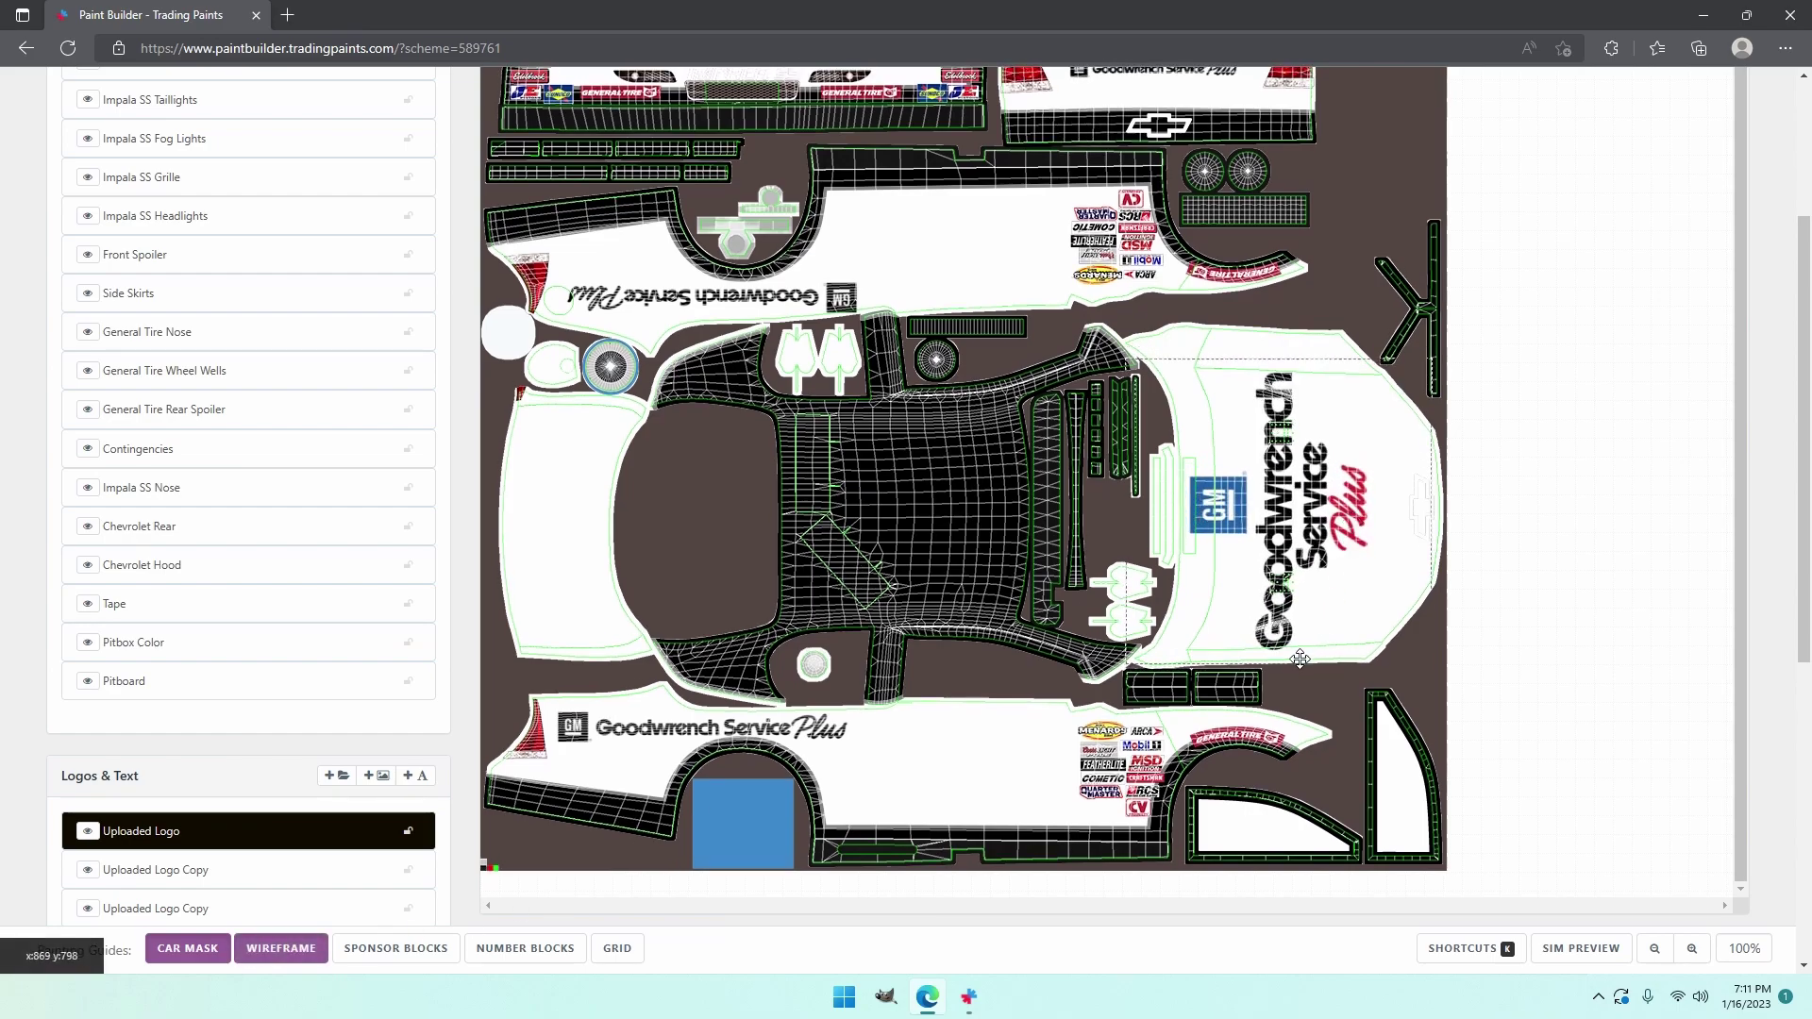
drag(1297, 666, 1304, 630)
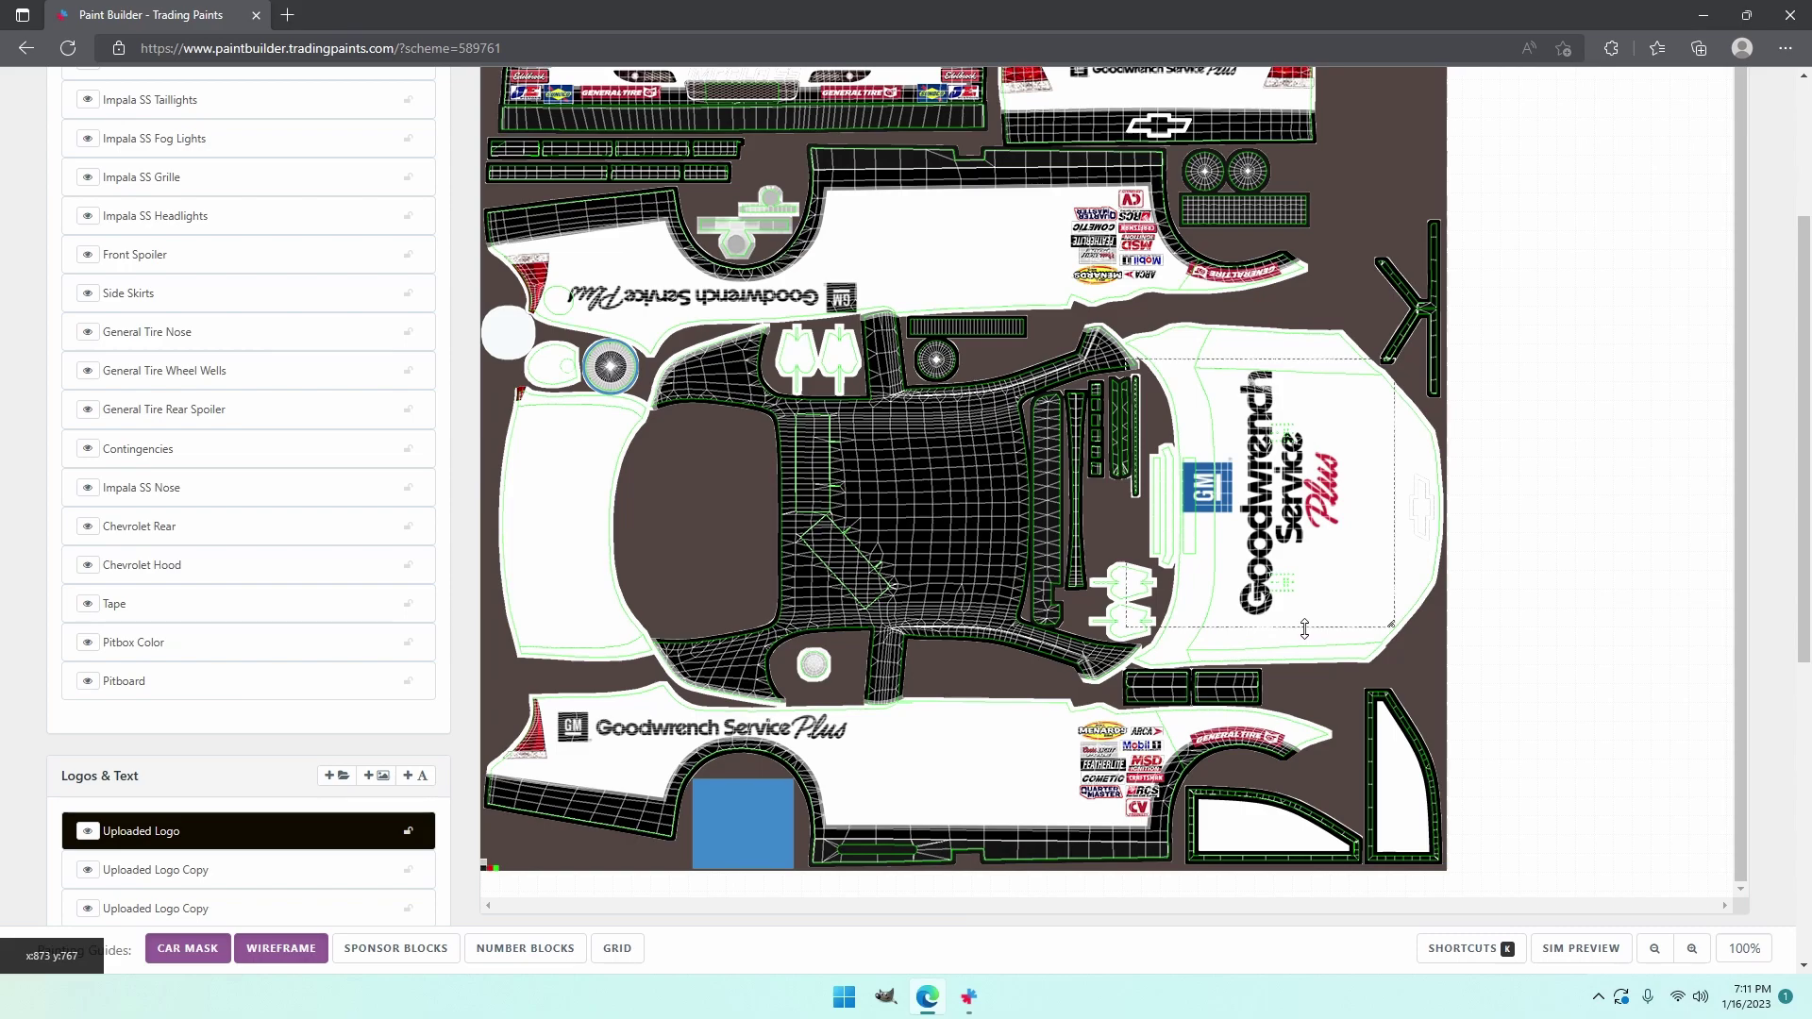
drag(1286, 541, 1331, 547)
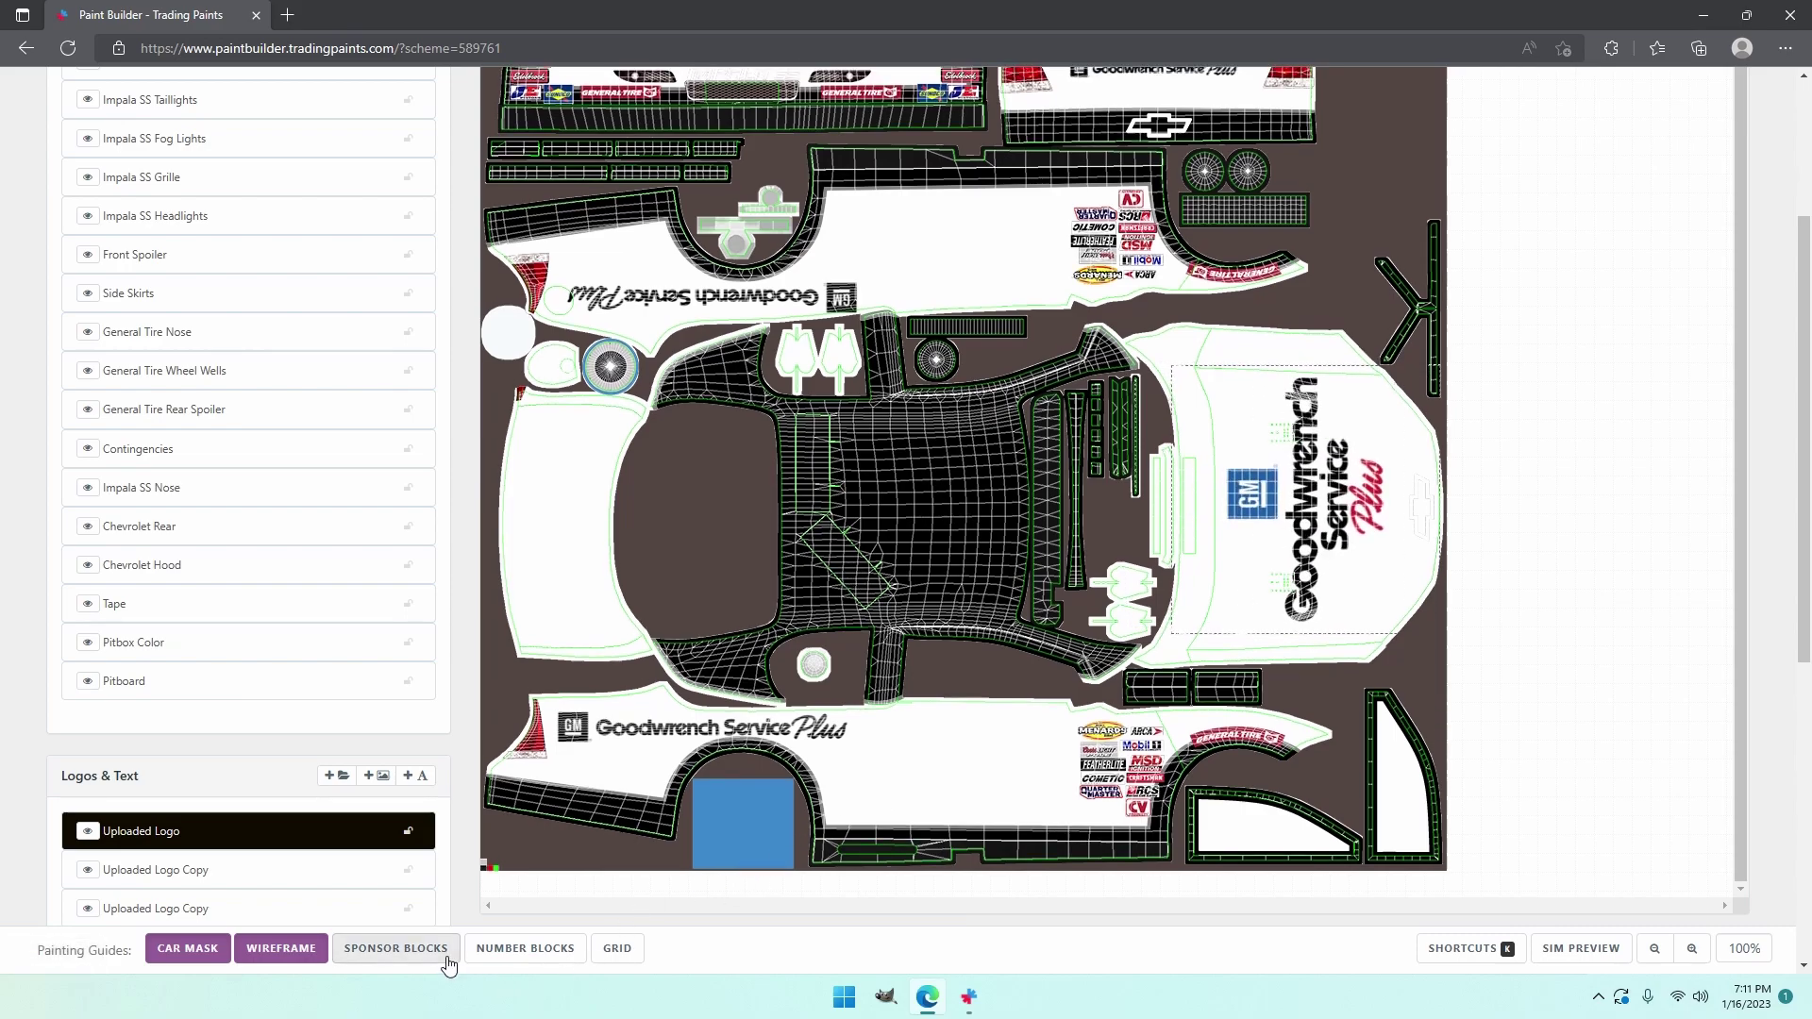
click(448, 961)
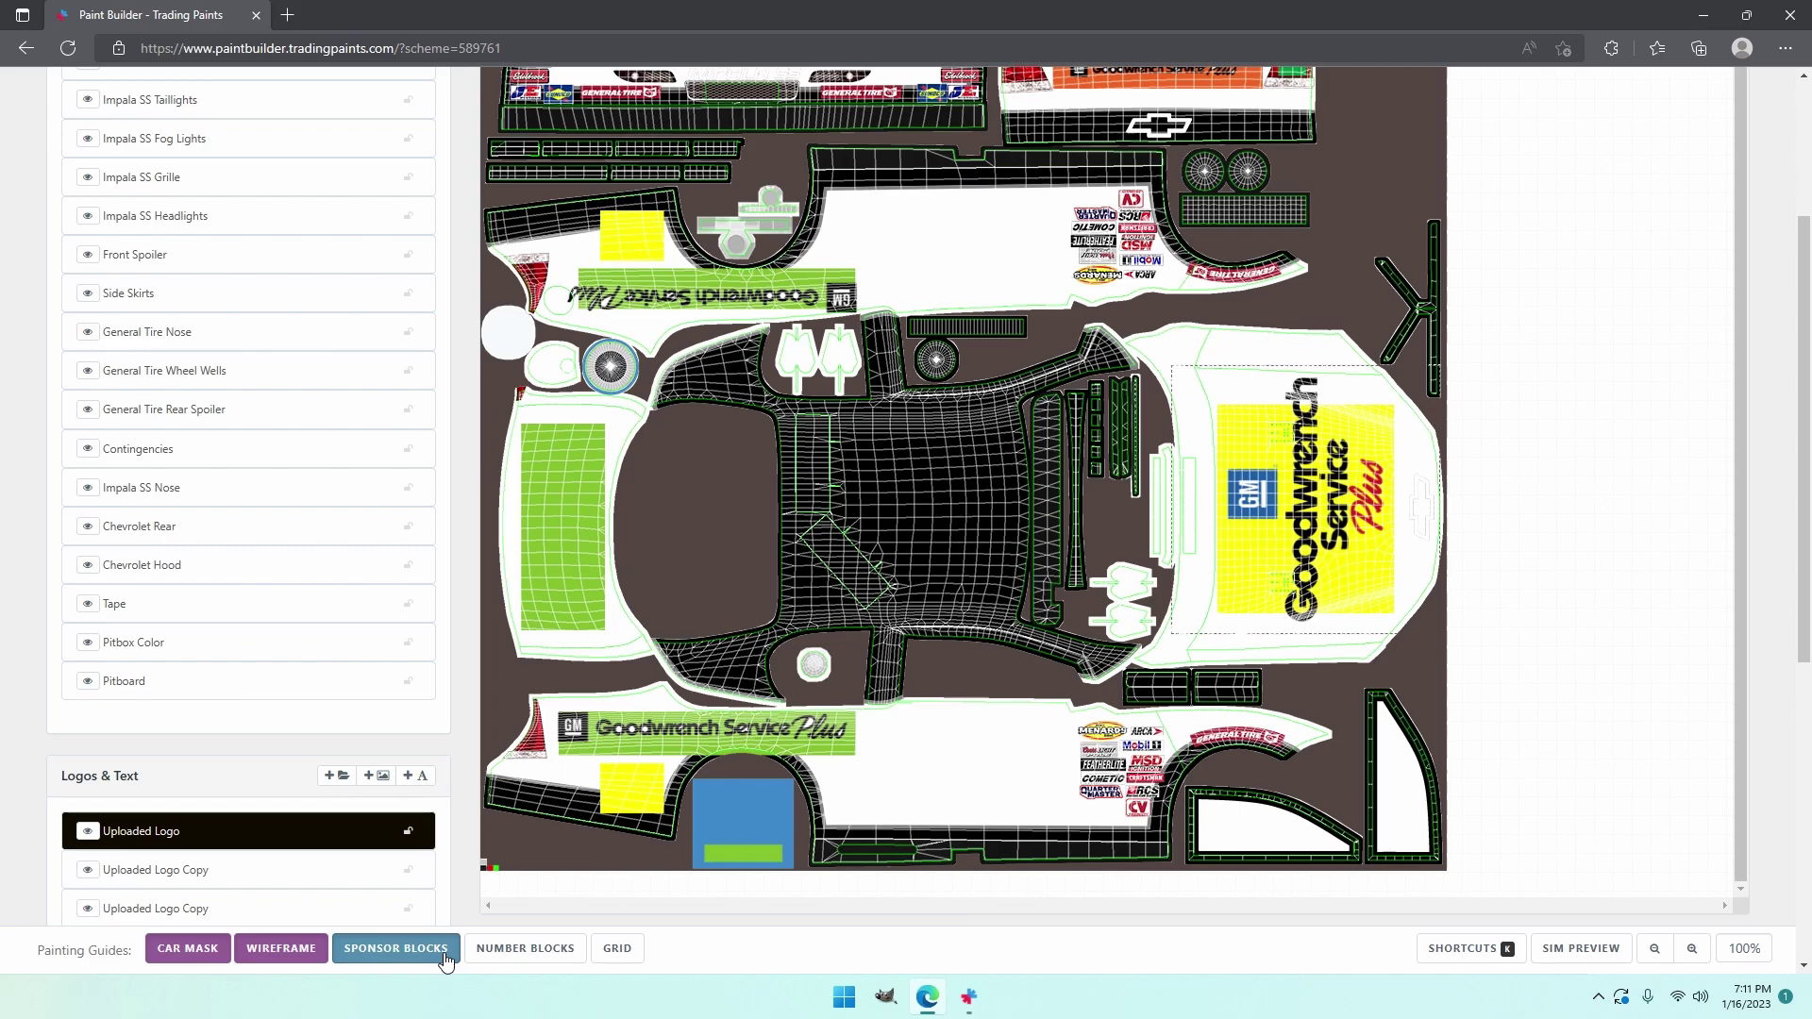
click(447, 961)
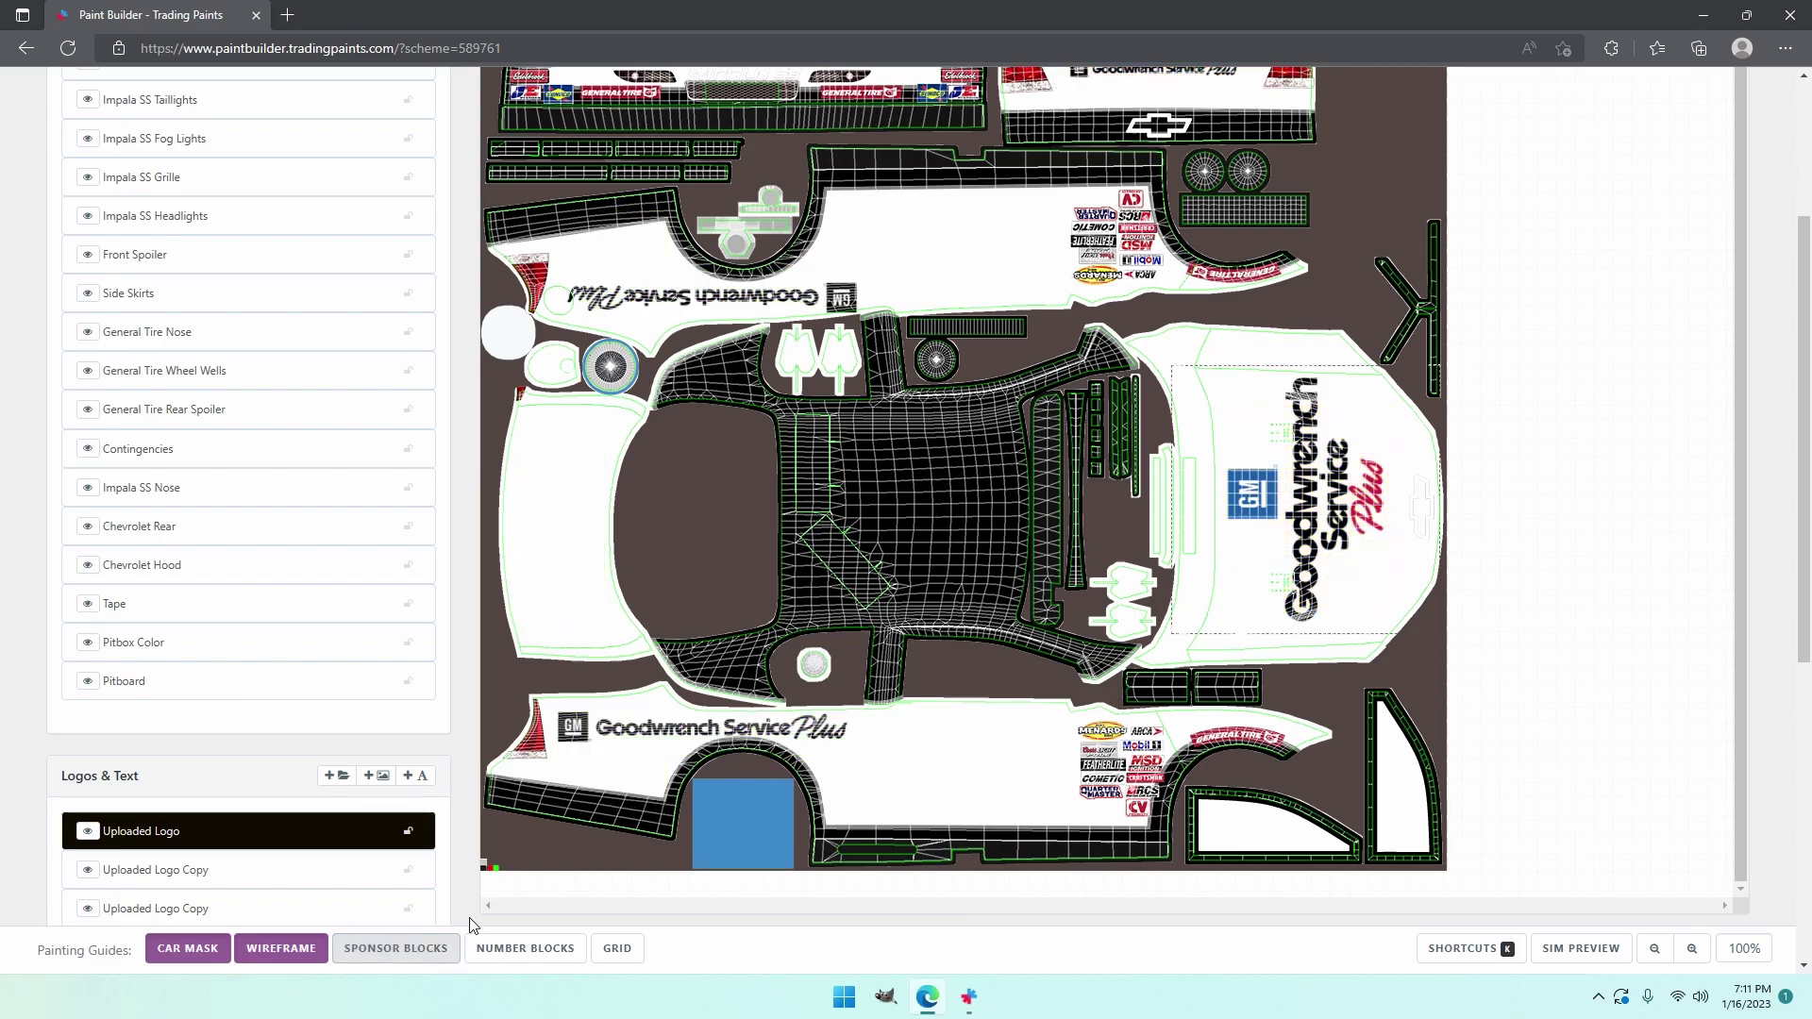
scroll(1592, 645, up, 4)
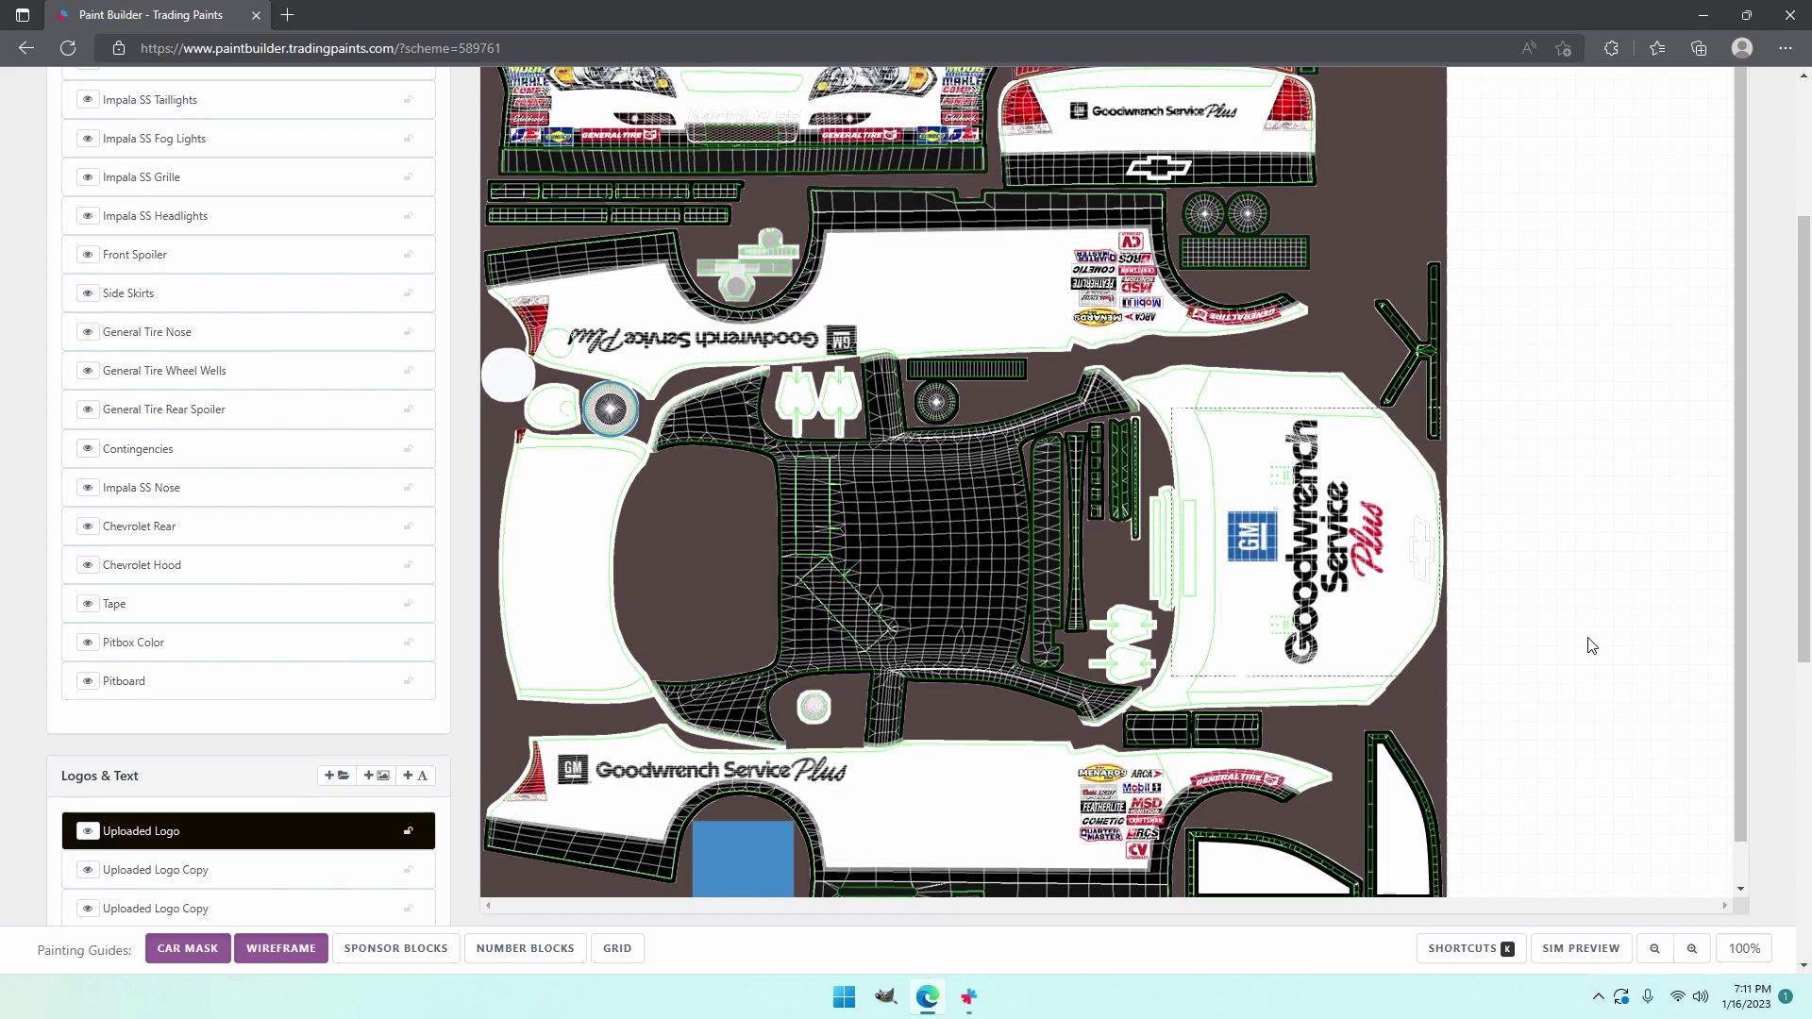
scroll(1548, 580, down, 3)
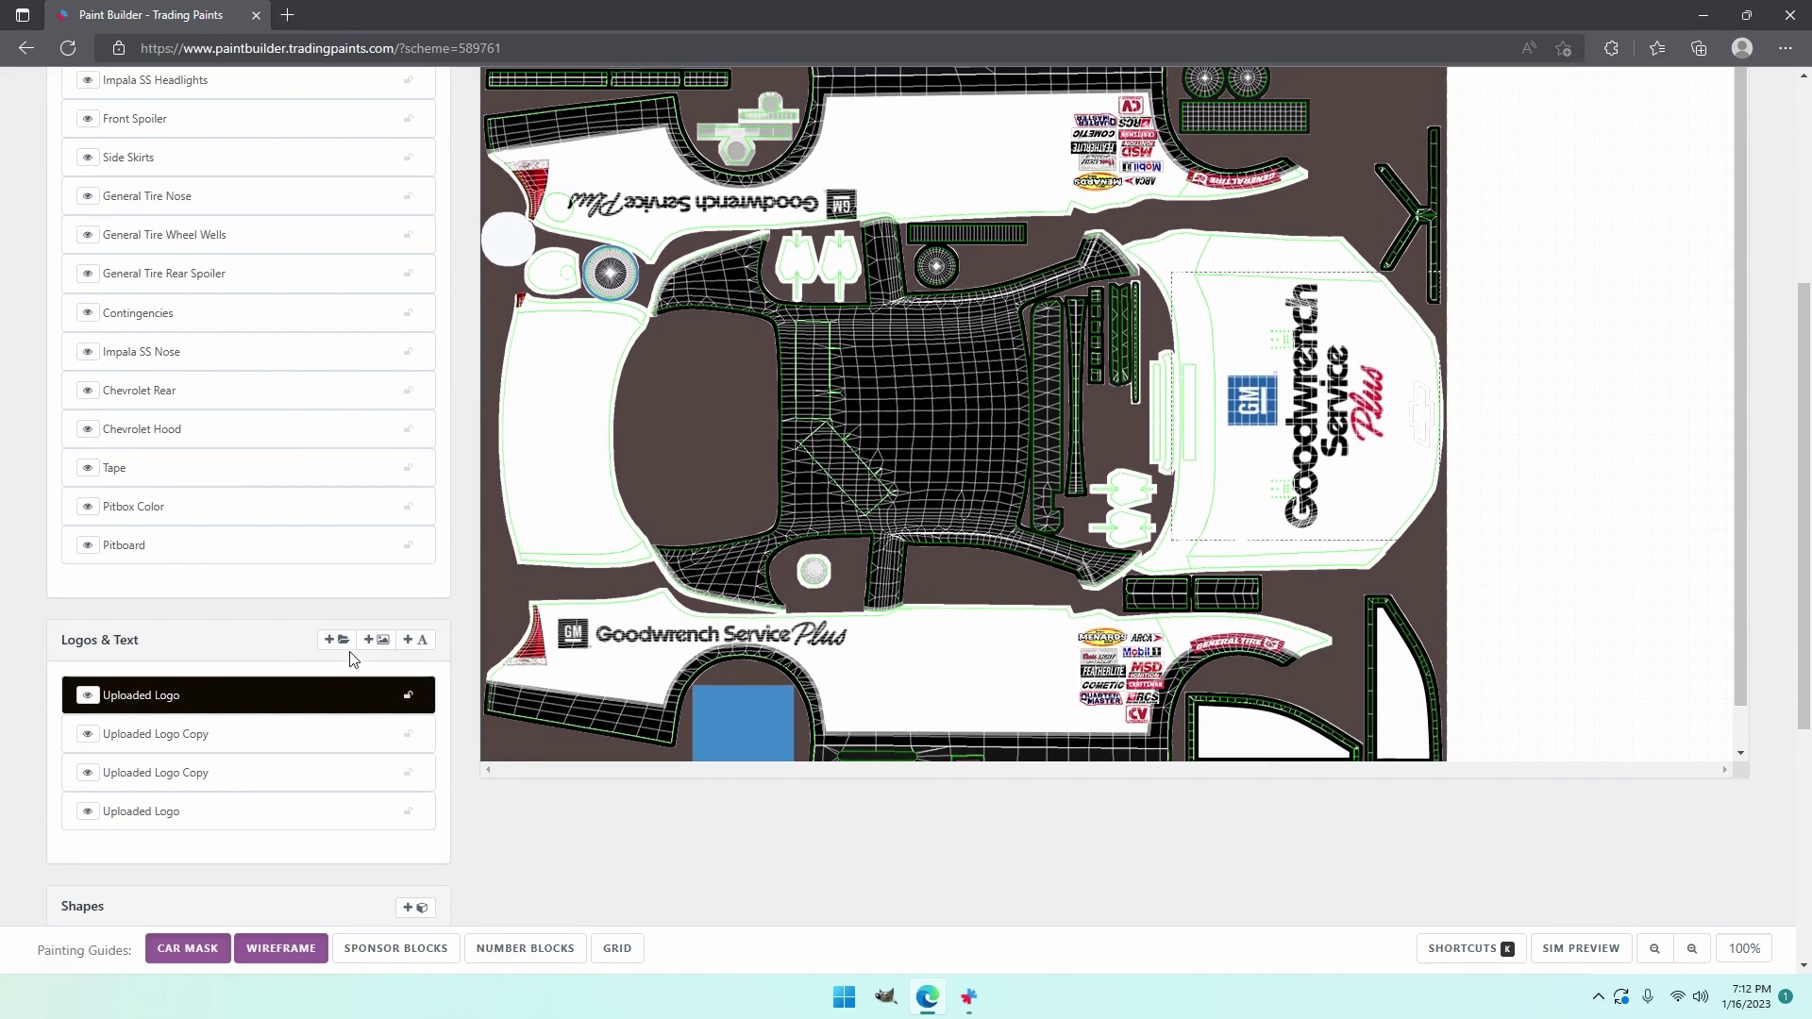
- Insert the Goodwrench Quick Lube logo, move it to the left panel and rotate it 90°
click(336, 639)
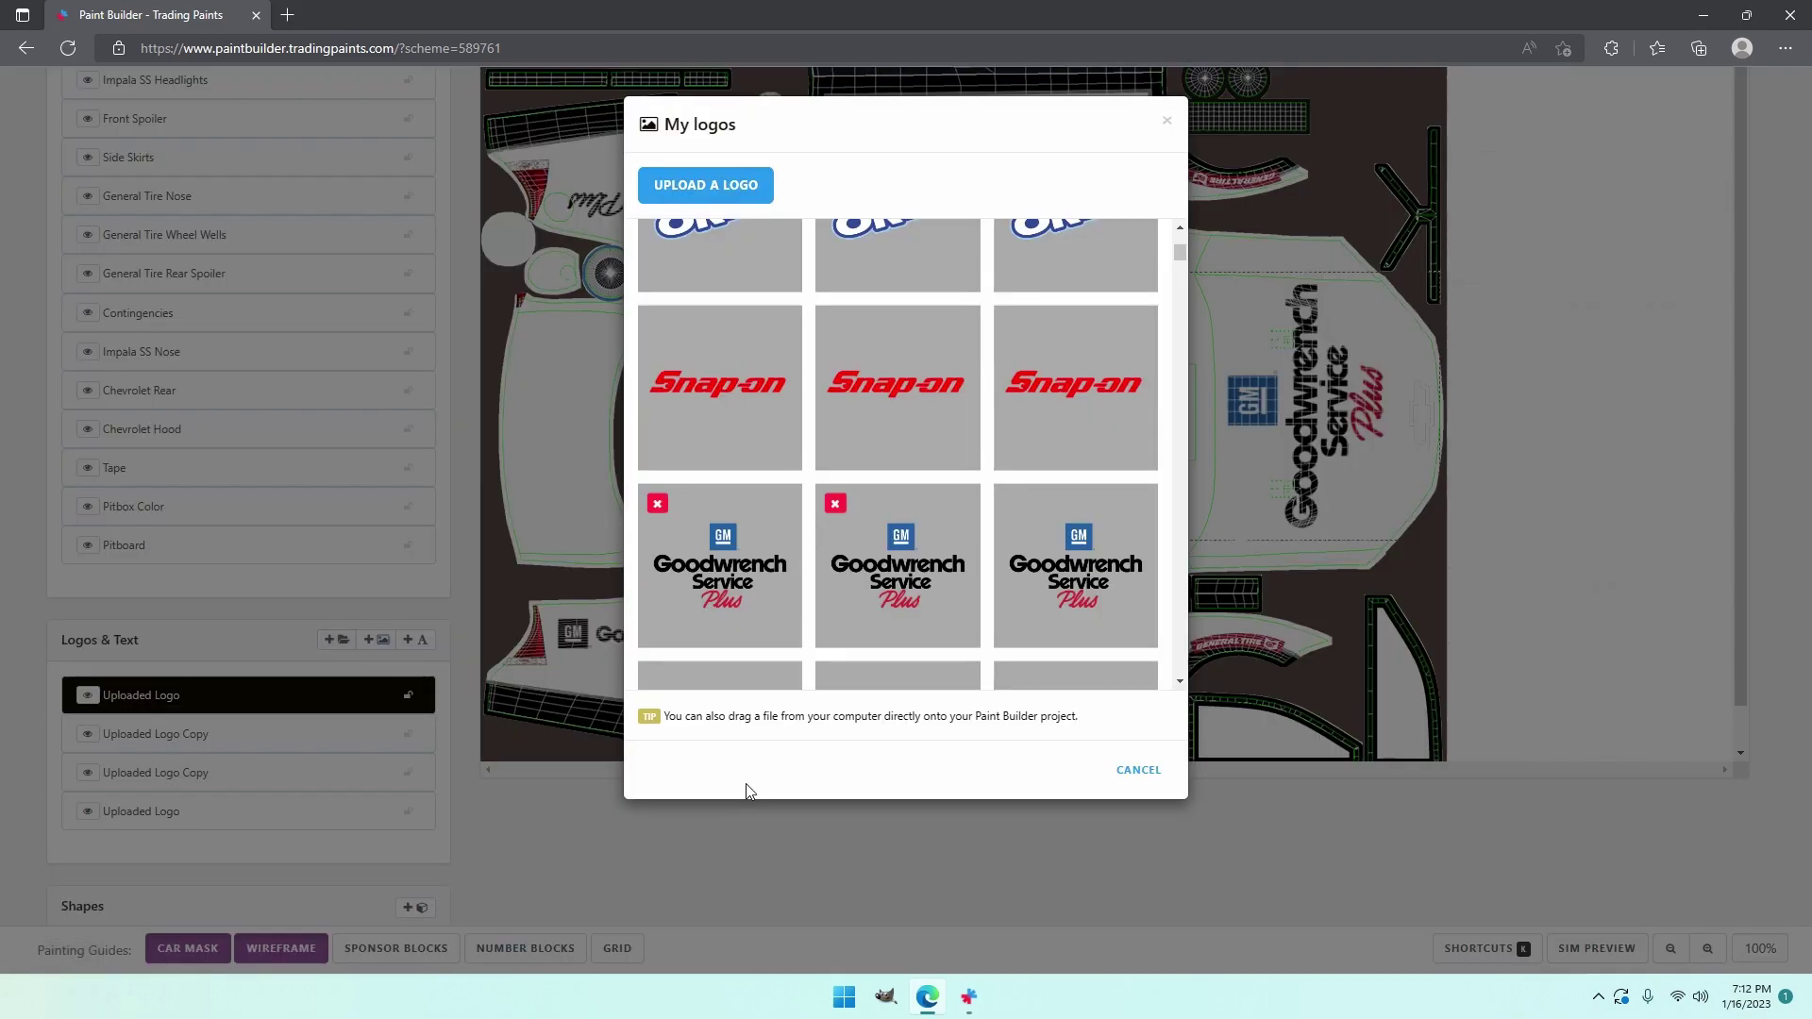
scroll(927, 580, down, 2)
scroll(928, 604, up, 1)
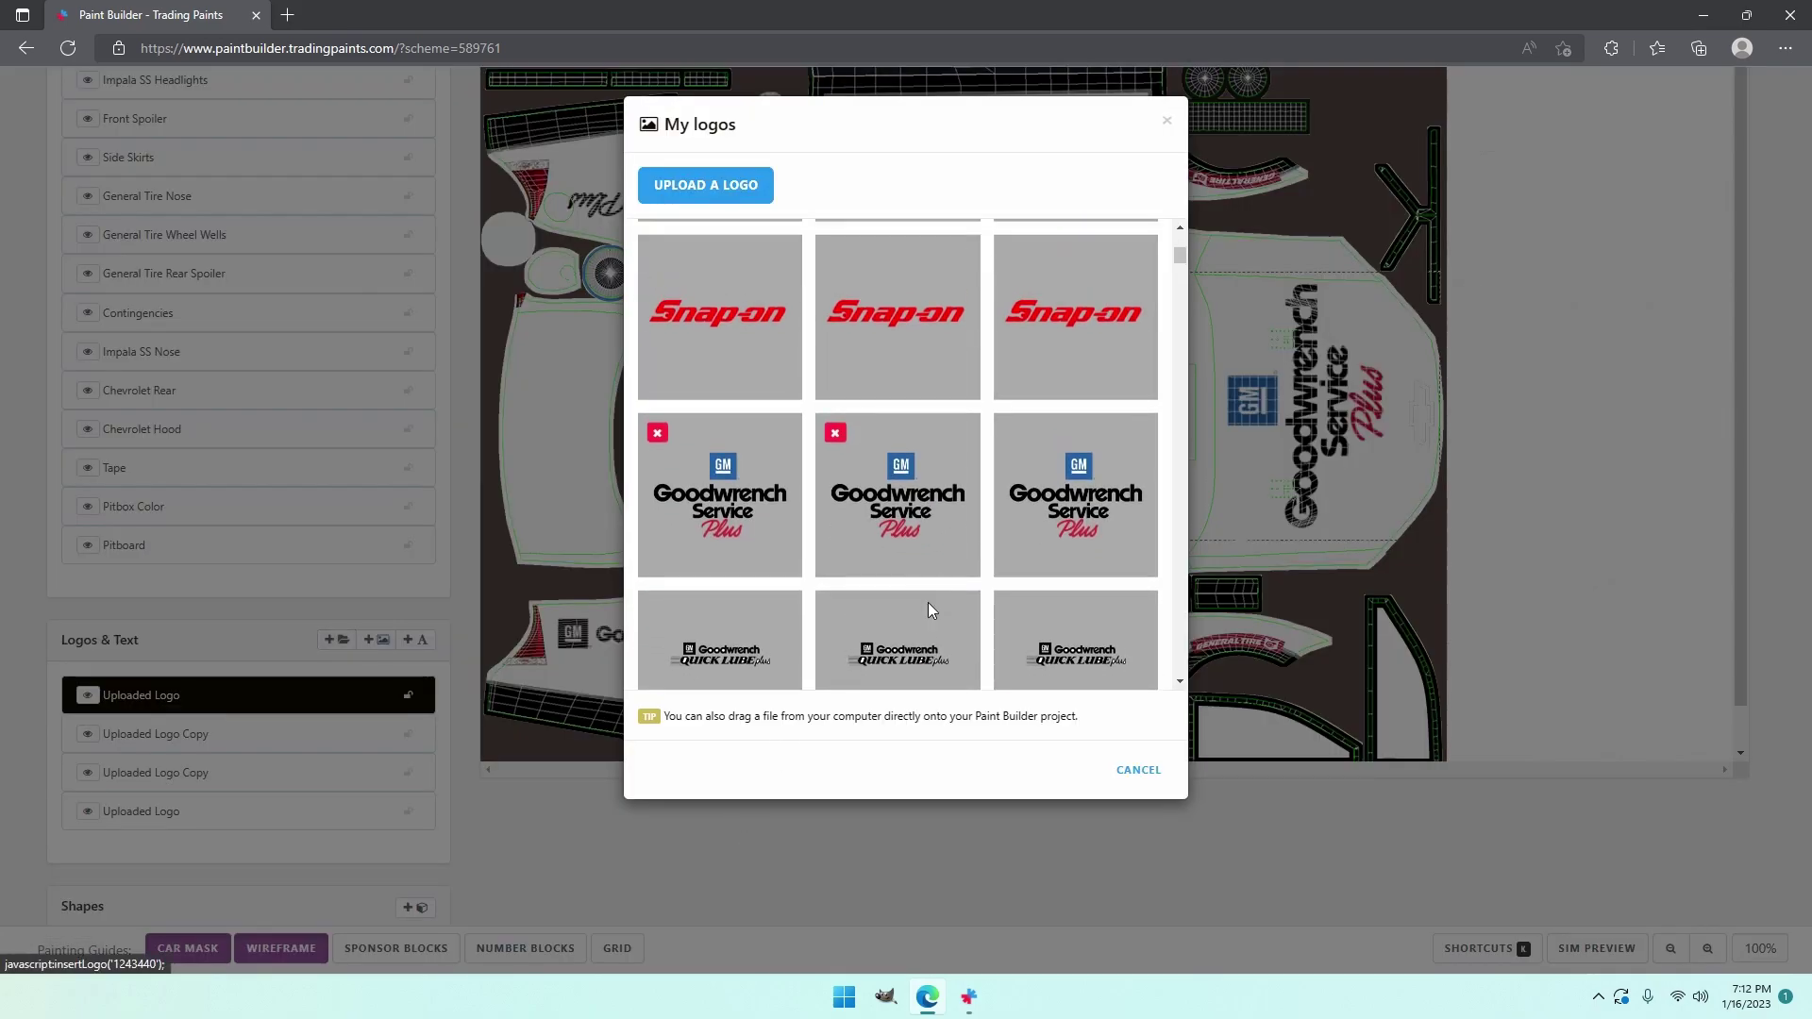
click(936, 659)
drag(1150, 408, 559, 420)
right_click(673, 479)
click(751, 584)
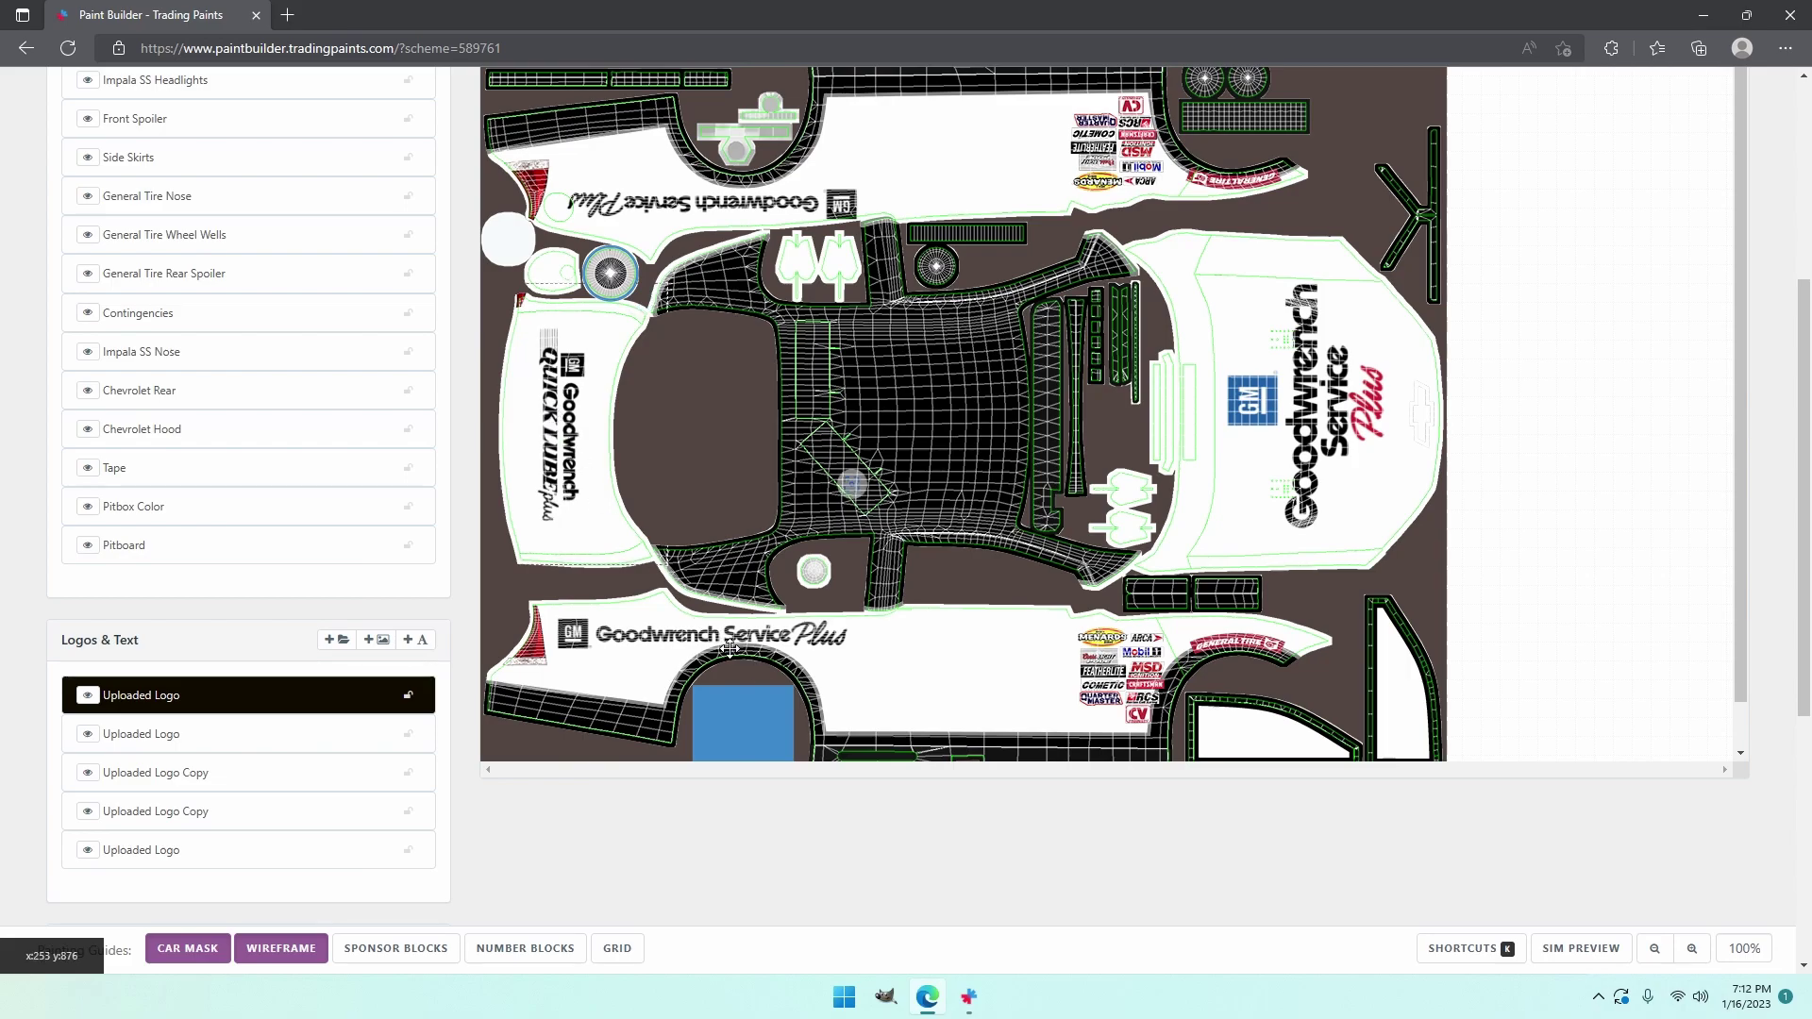
scroll(1046, 731, down, 1)
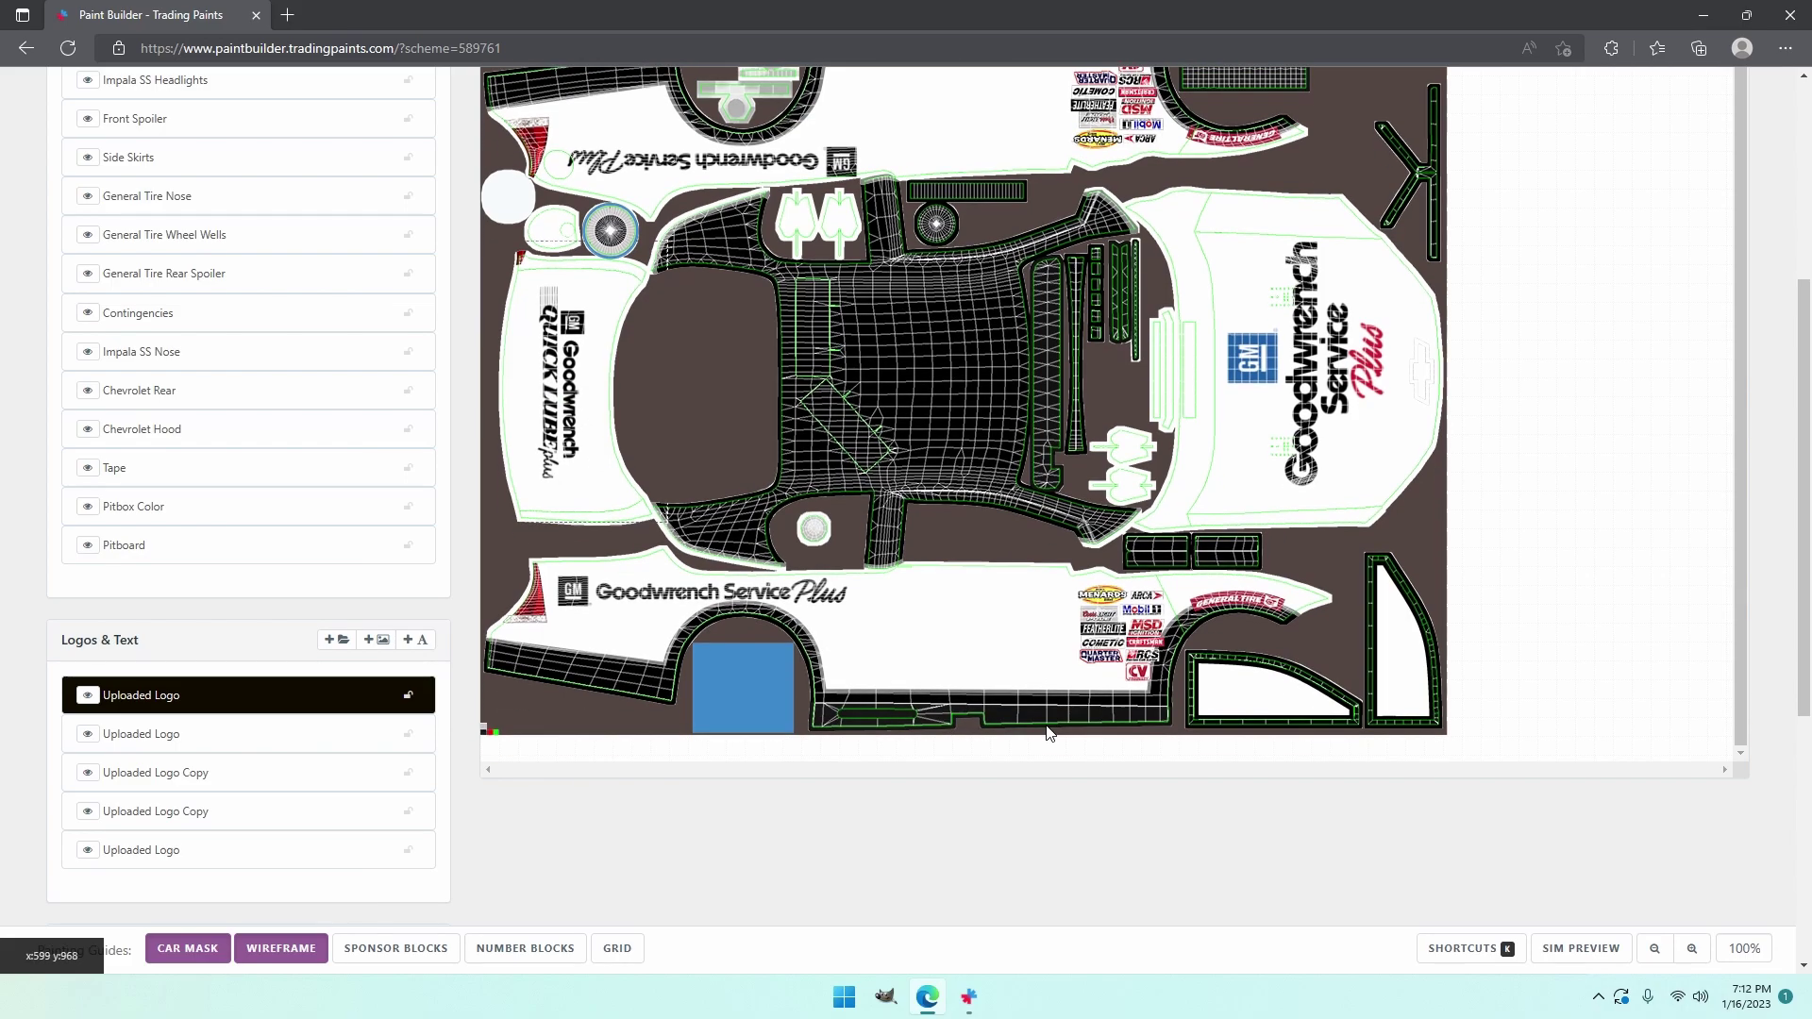
scroll(1044, 729, up, 5)
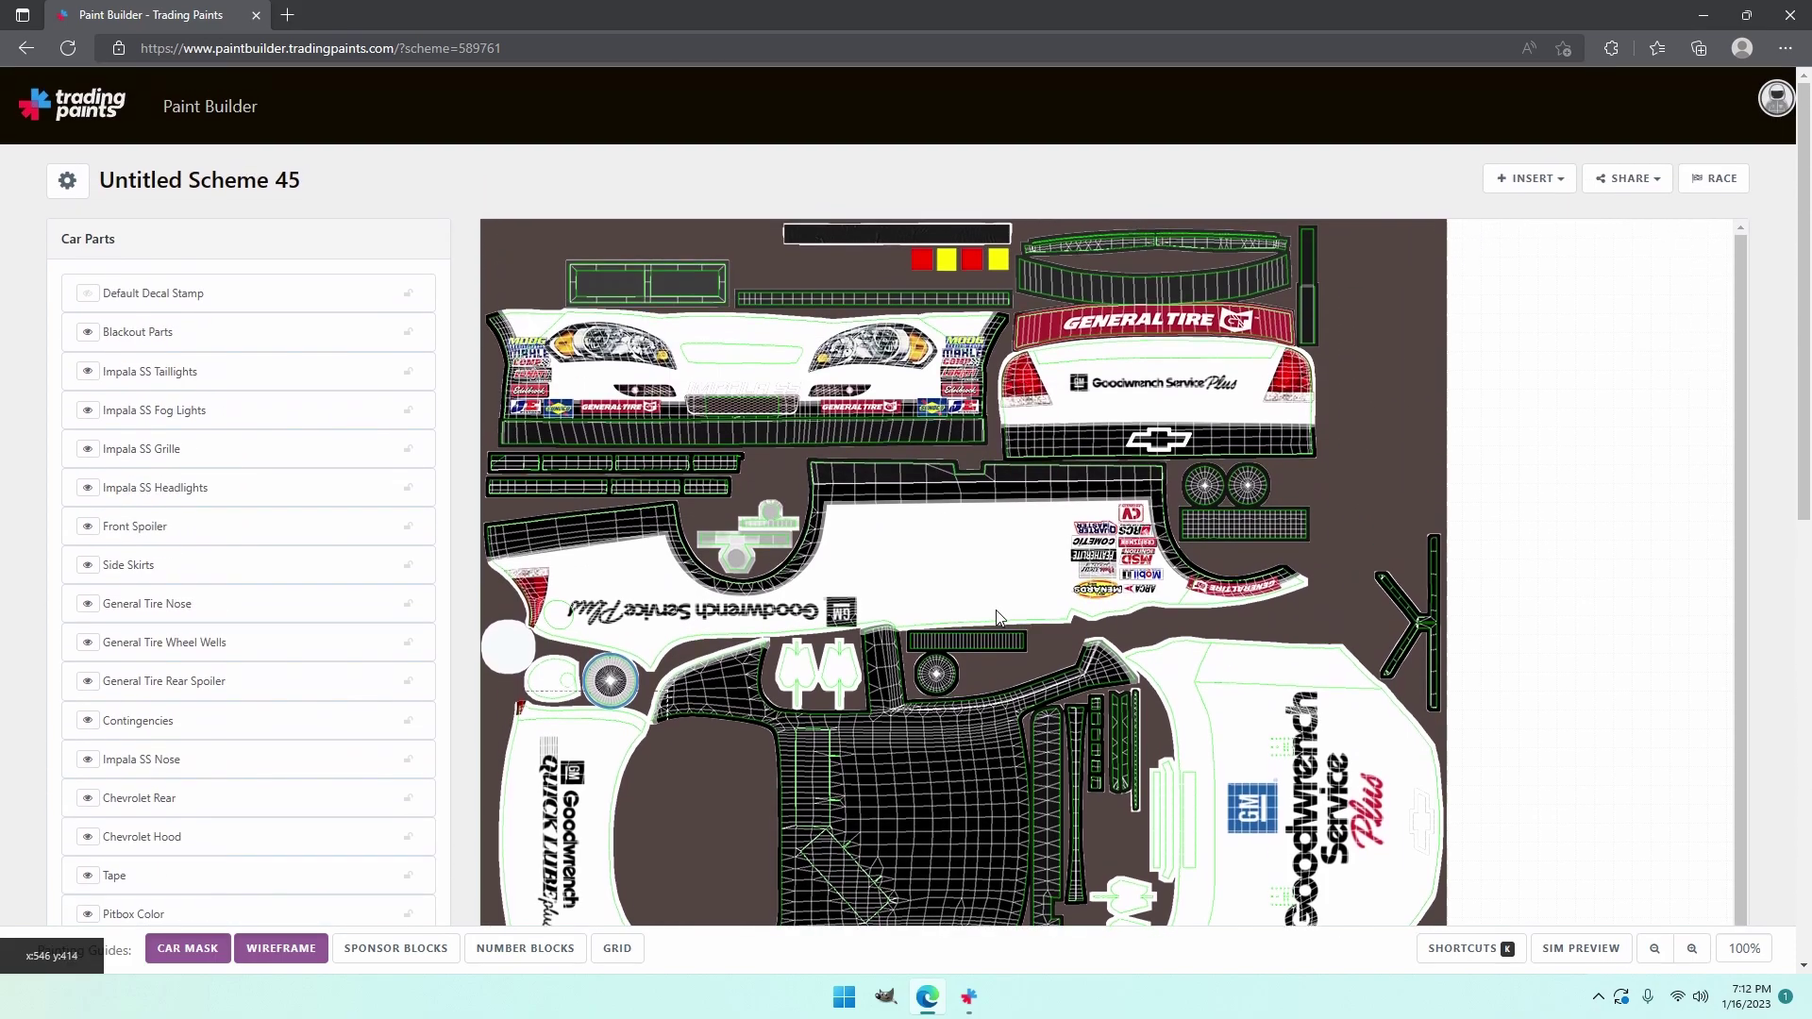
scroll(997, 618, down, 5)
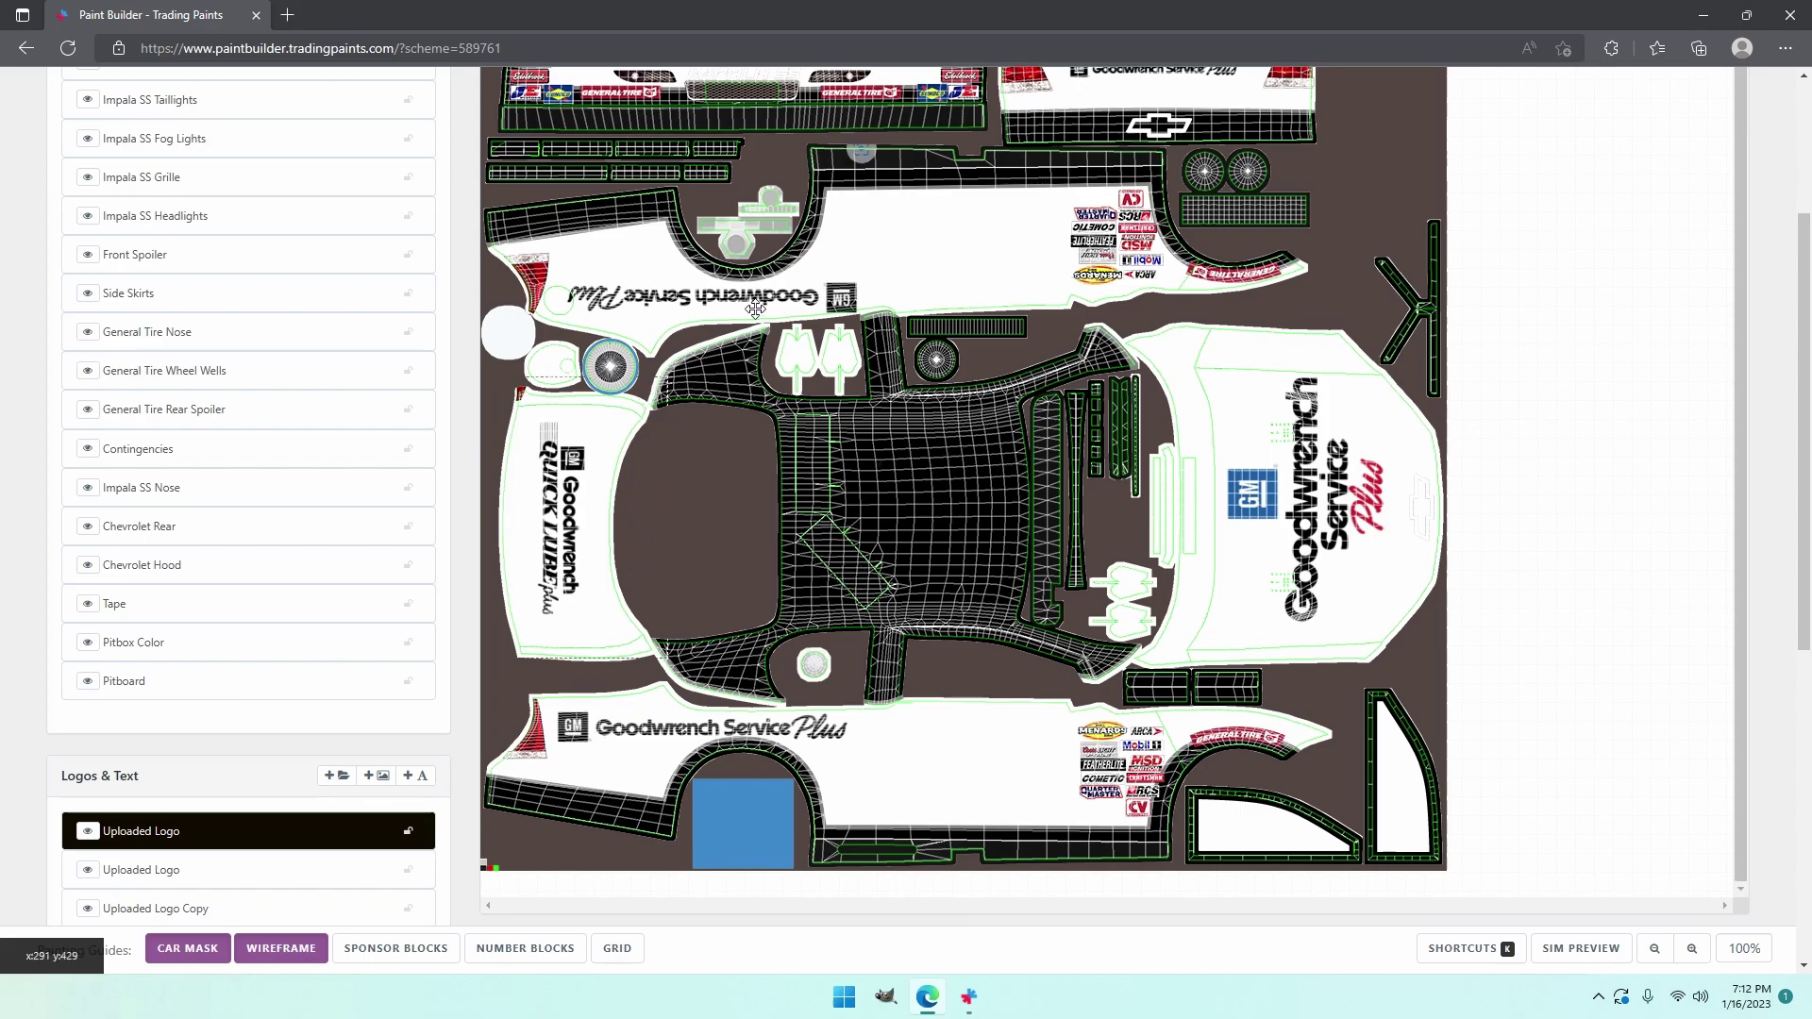
- Nudge the upper-side Goodwrench logo into alignment with the sponsor blocks
drag(755, 299, 765, 293)
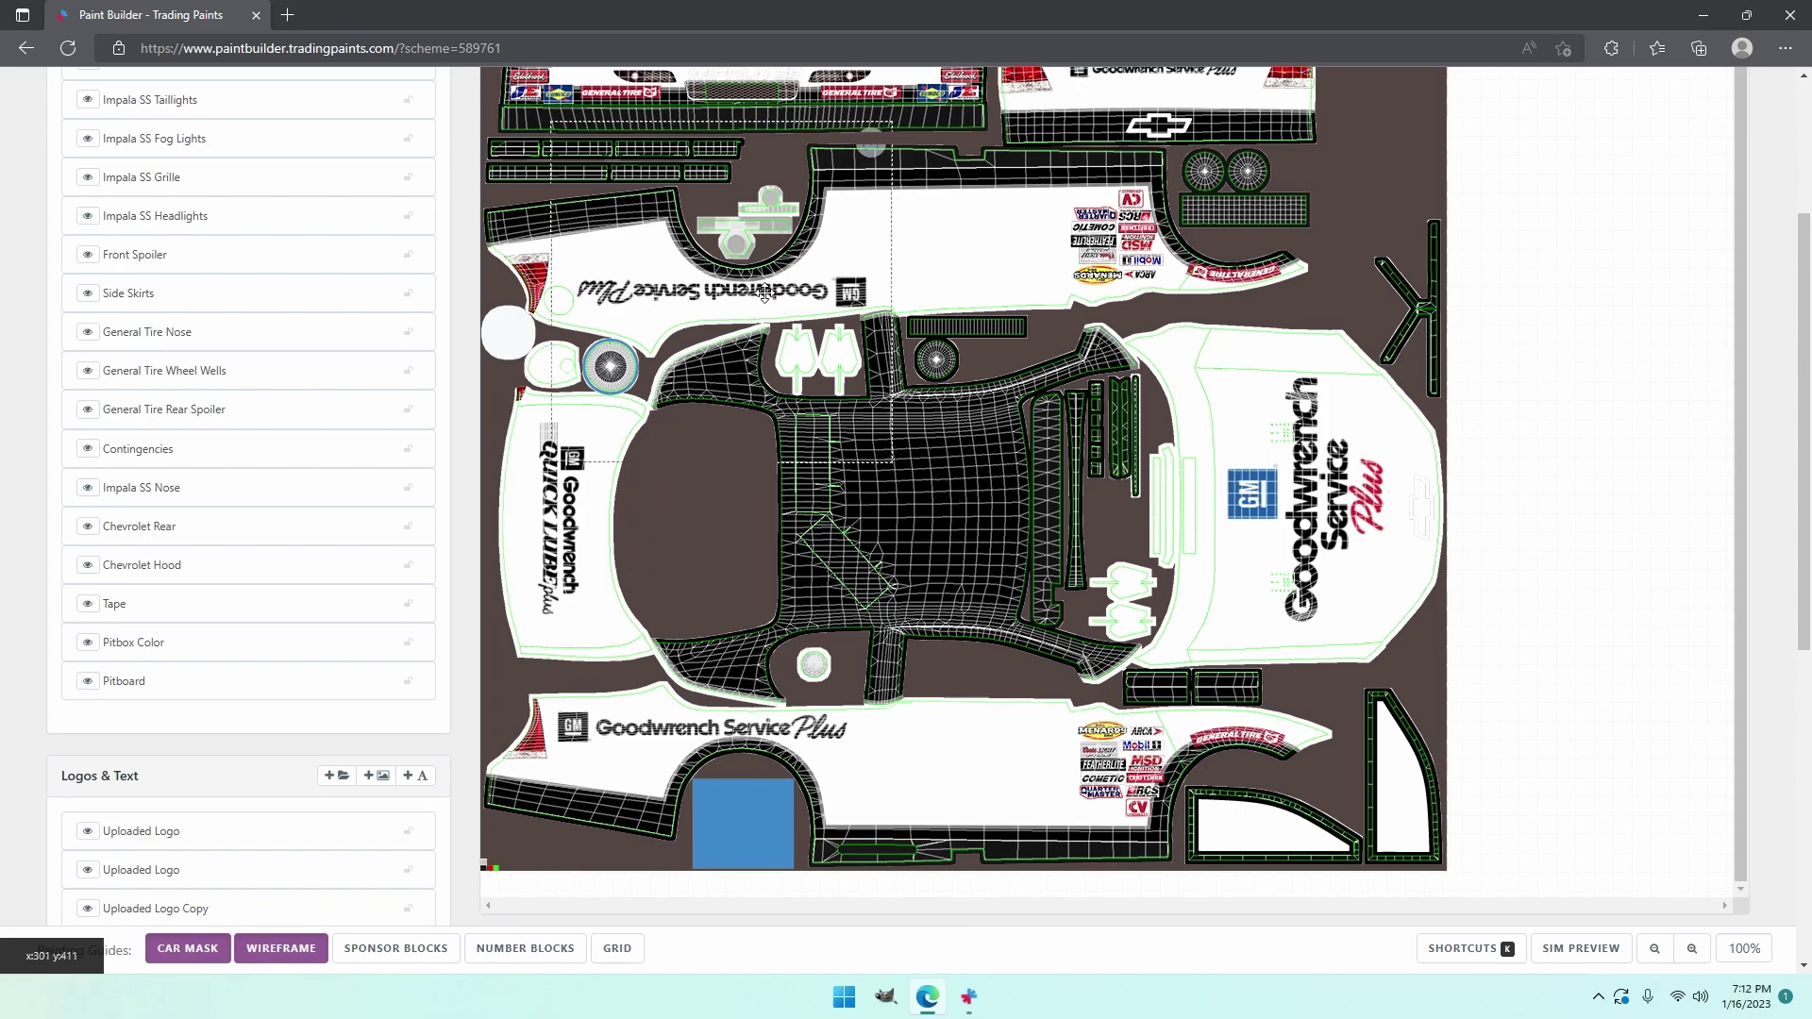
click(406, 948)
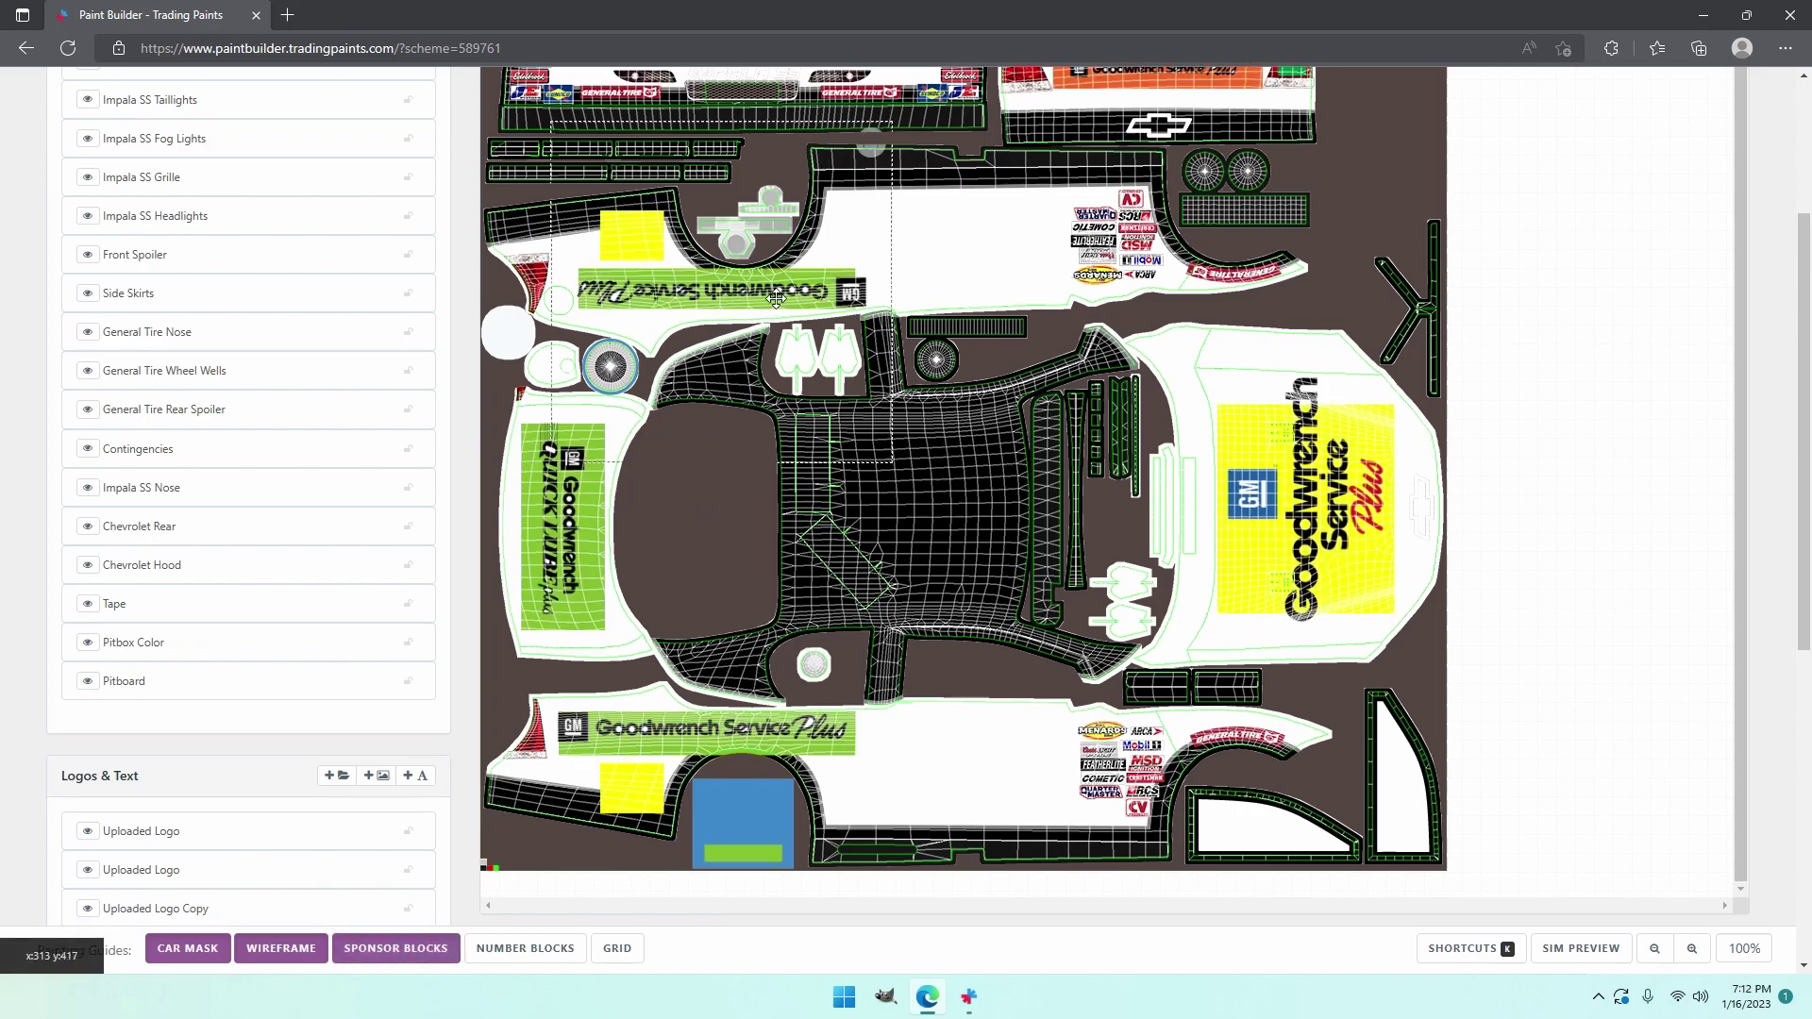
drag(775, 298, 775, 297)
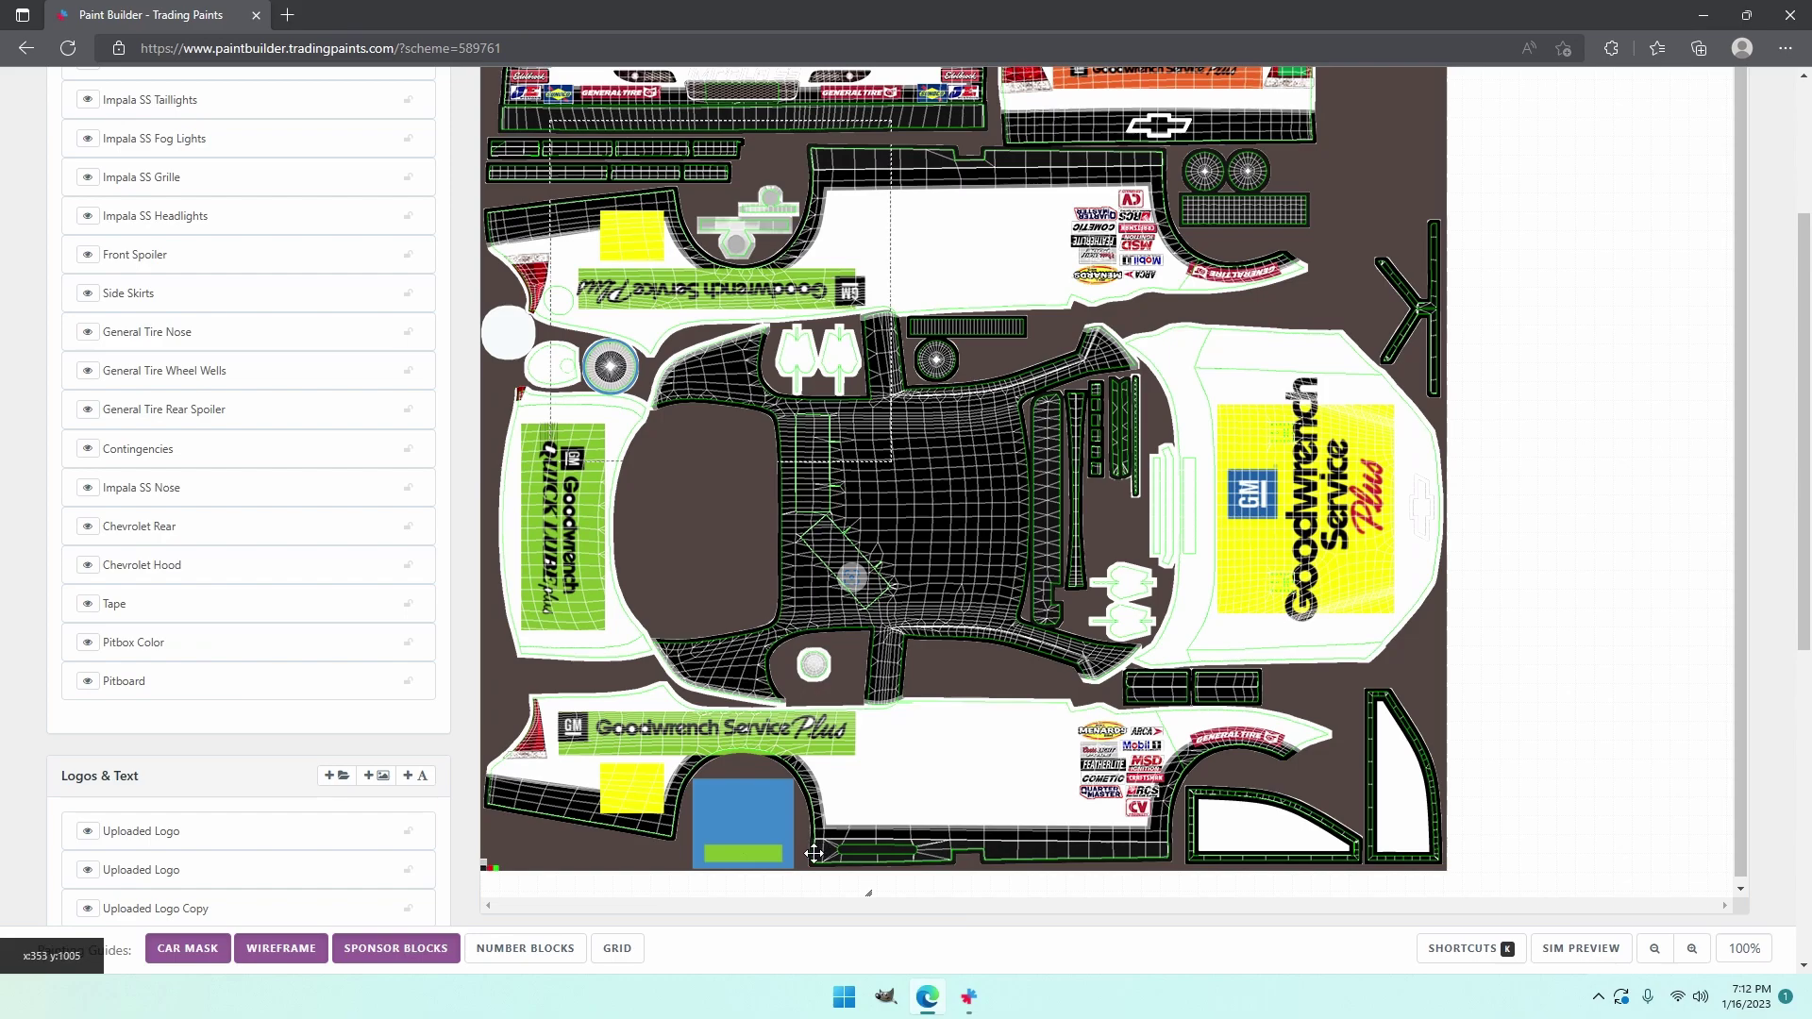
- Turn off the wireframe and sponsor-block guides
click(285, 951)
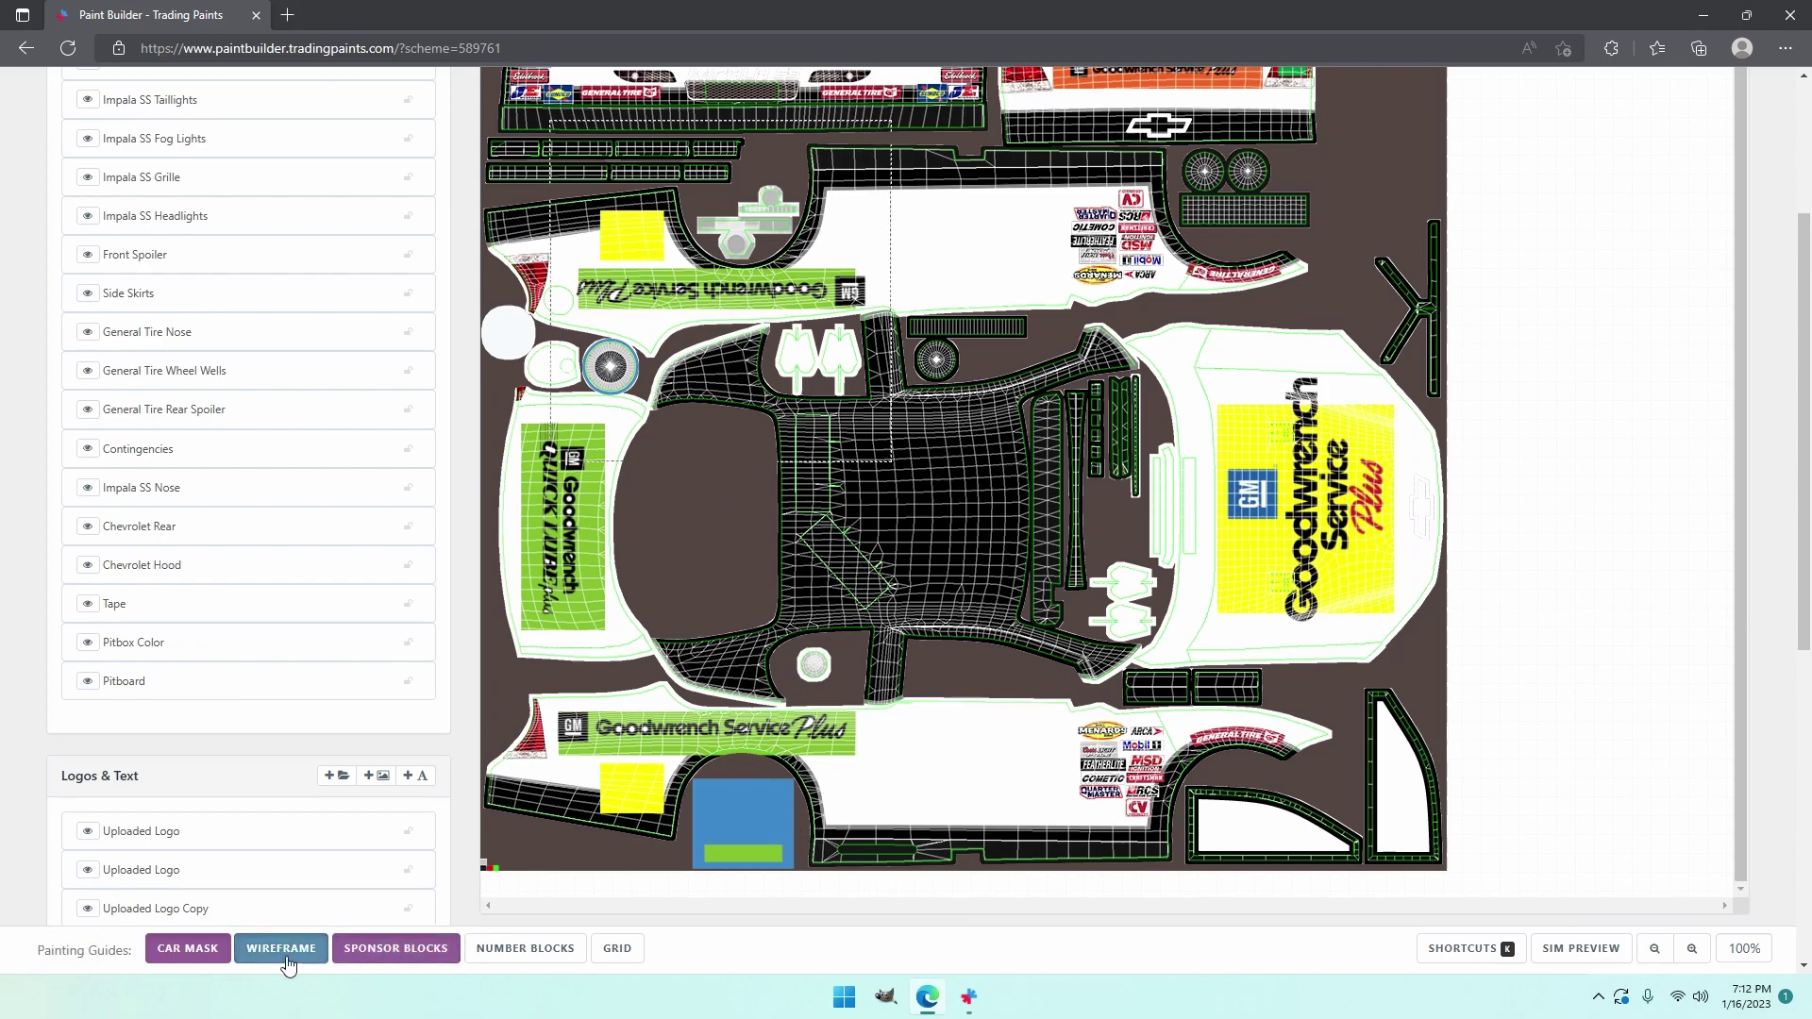
click(386, 951)
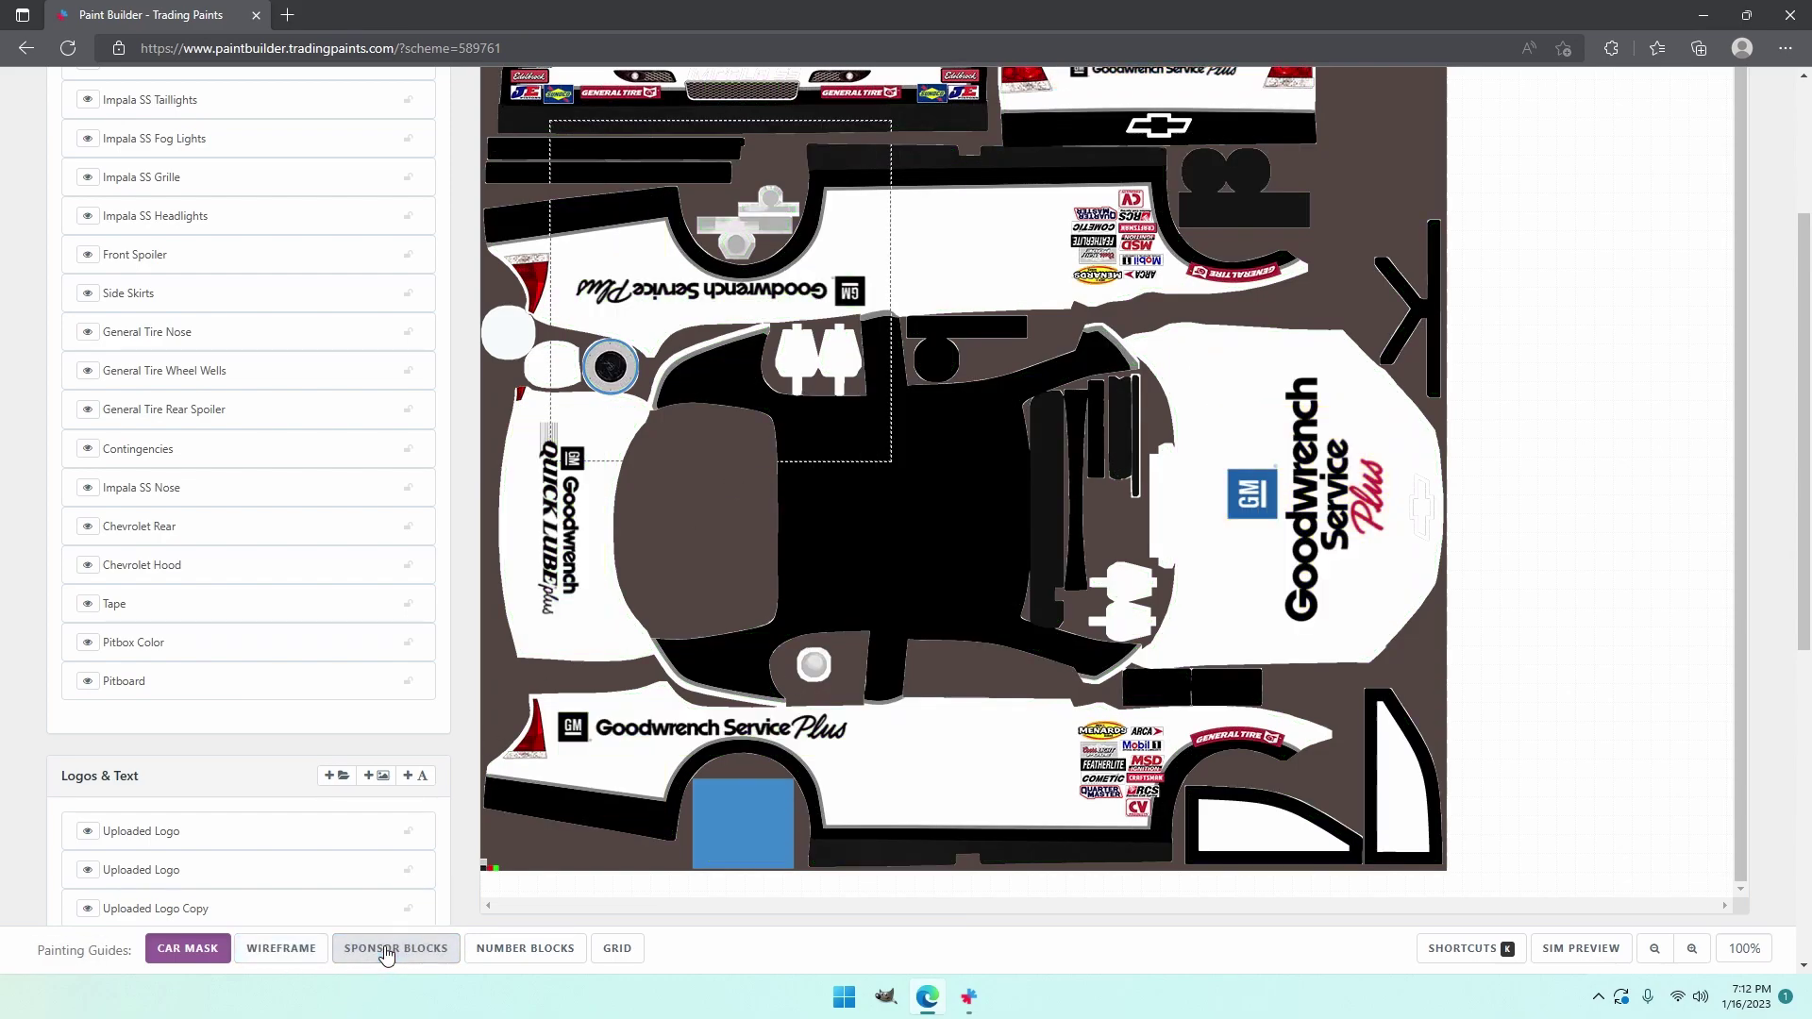
click(386, 951)
click(386, 952)
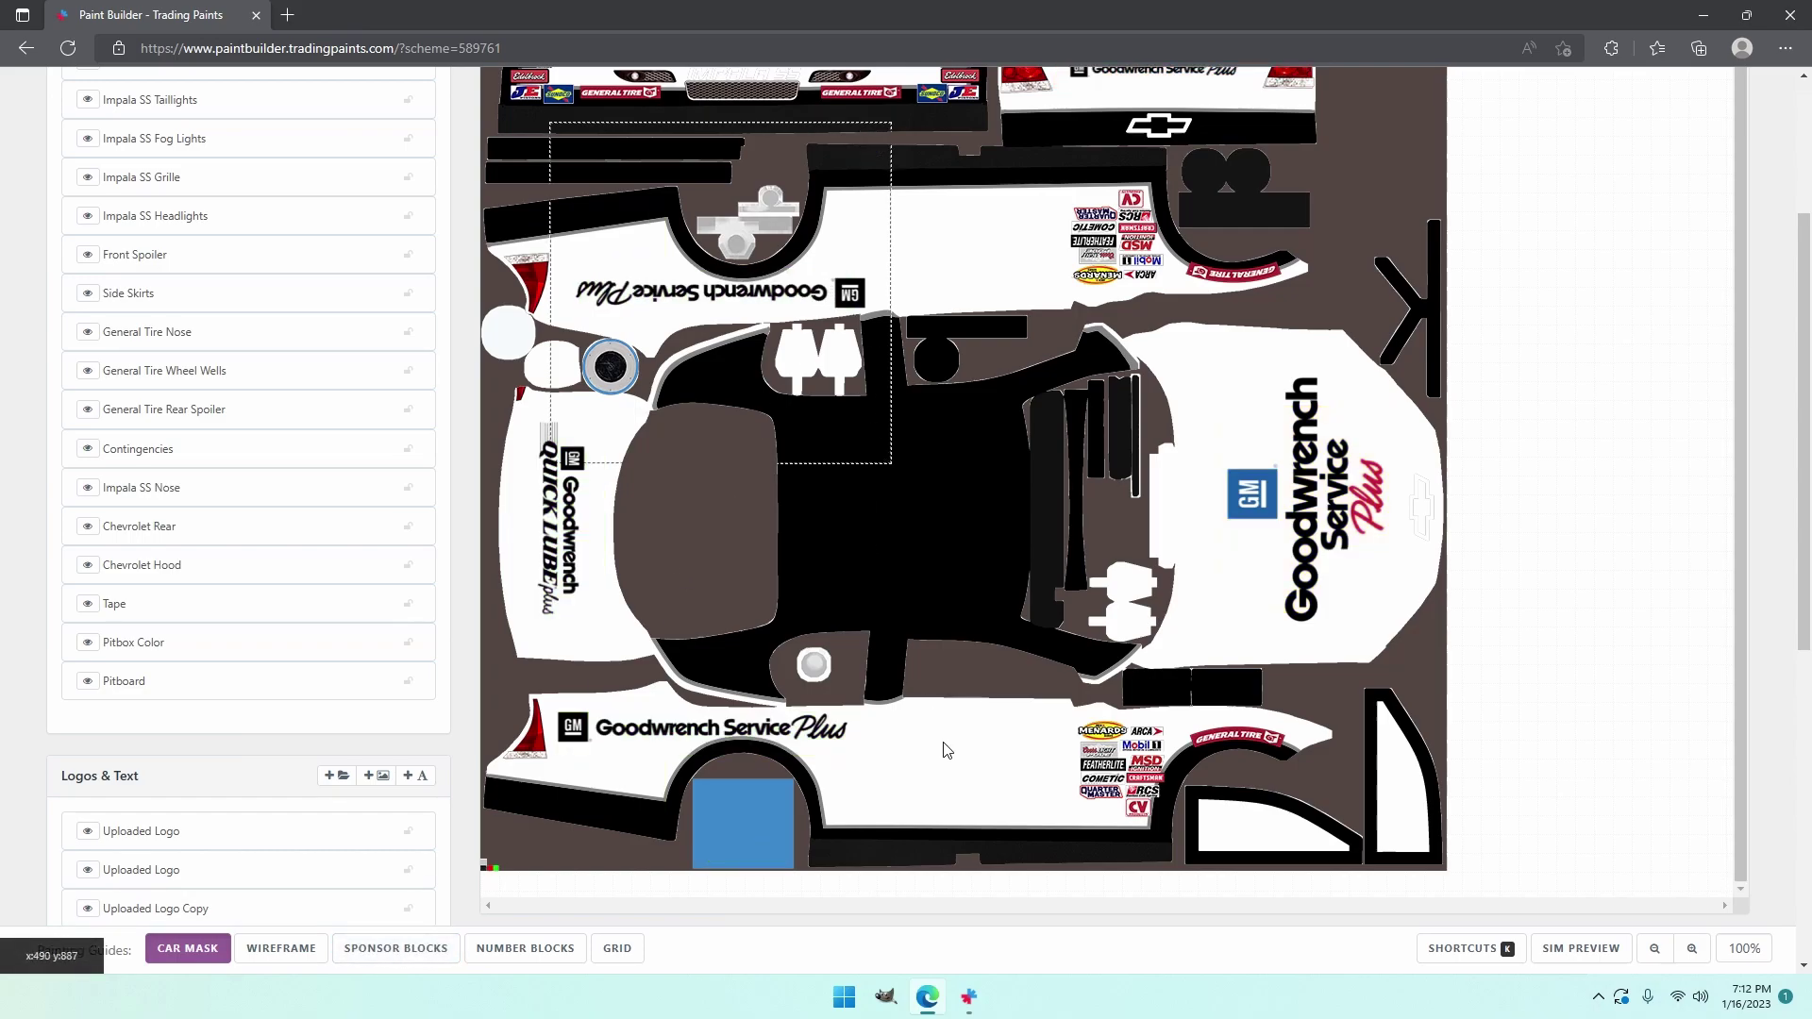
scroll(946, 750, down, 2)
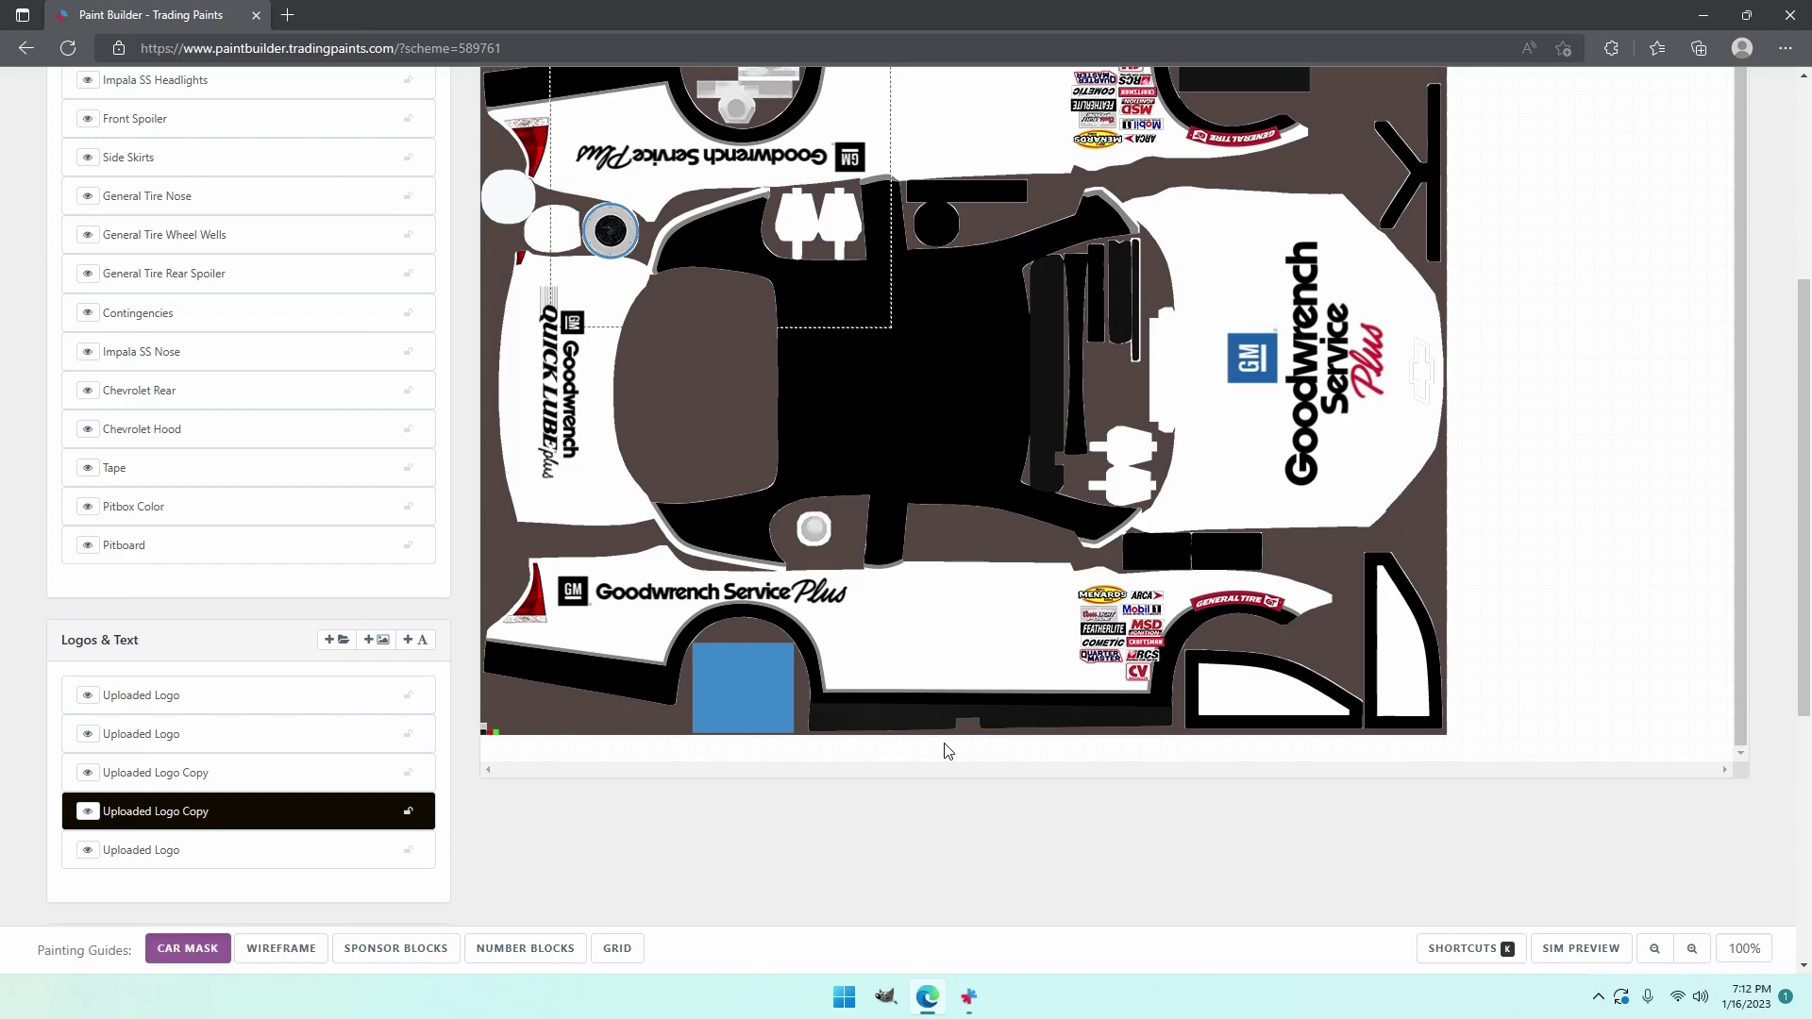
scroll(948, 750, up, 1)
scroll(947, 736, up, 4)
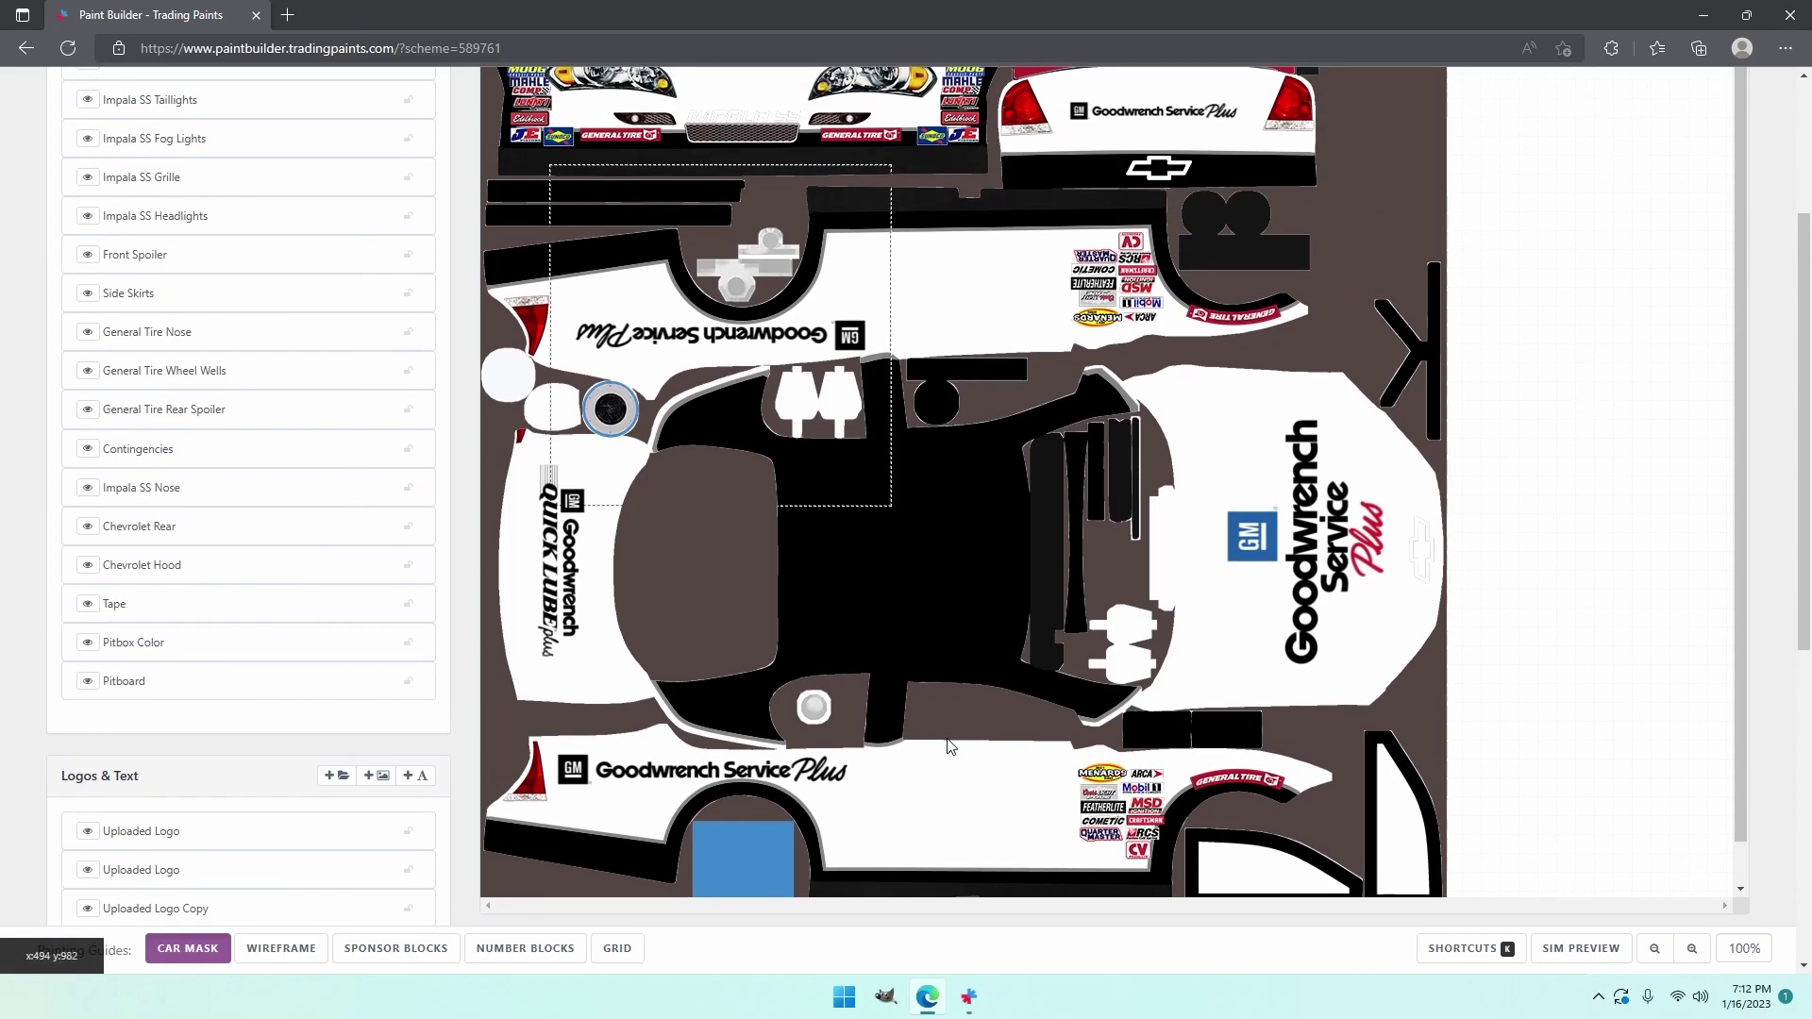
scroll(952, 728, down, 1)
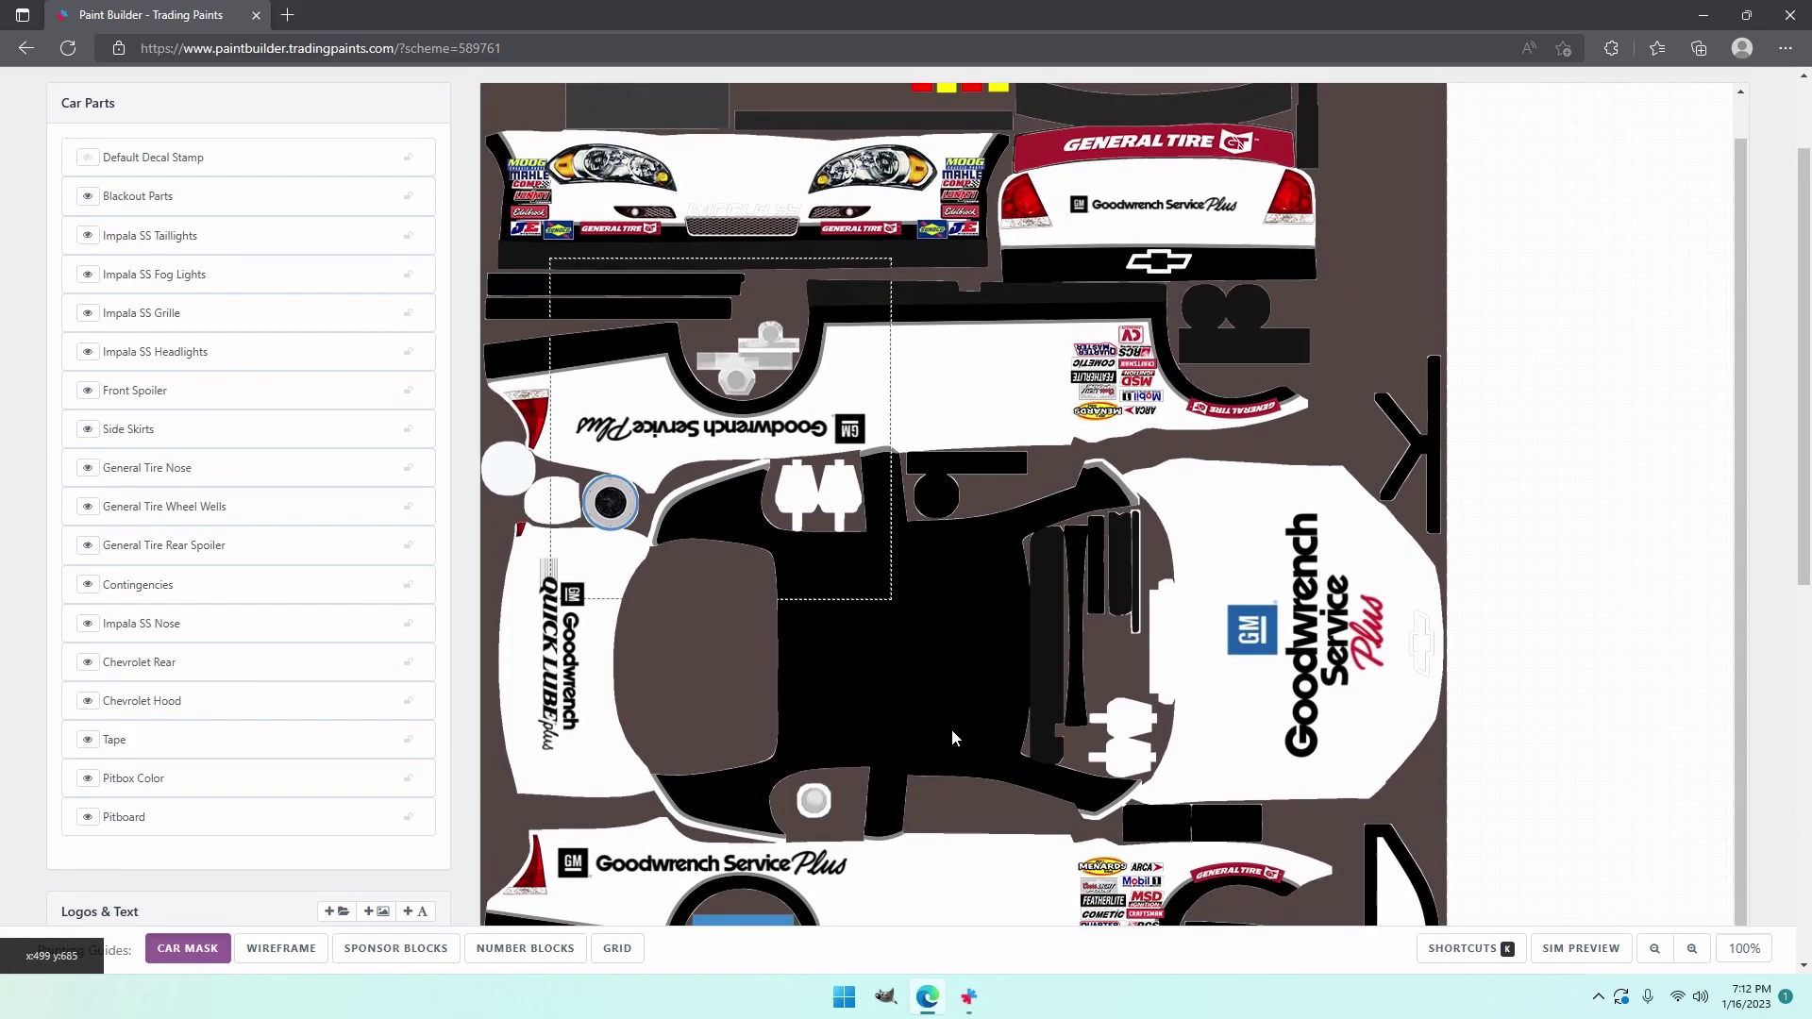
scroll(967, 746, down, 4)
- Insert the Snap-on logo from the saved logos library
scroll(935, 788, up, 1)
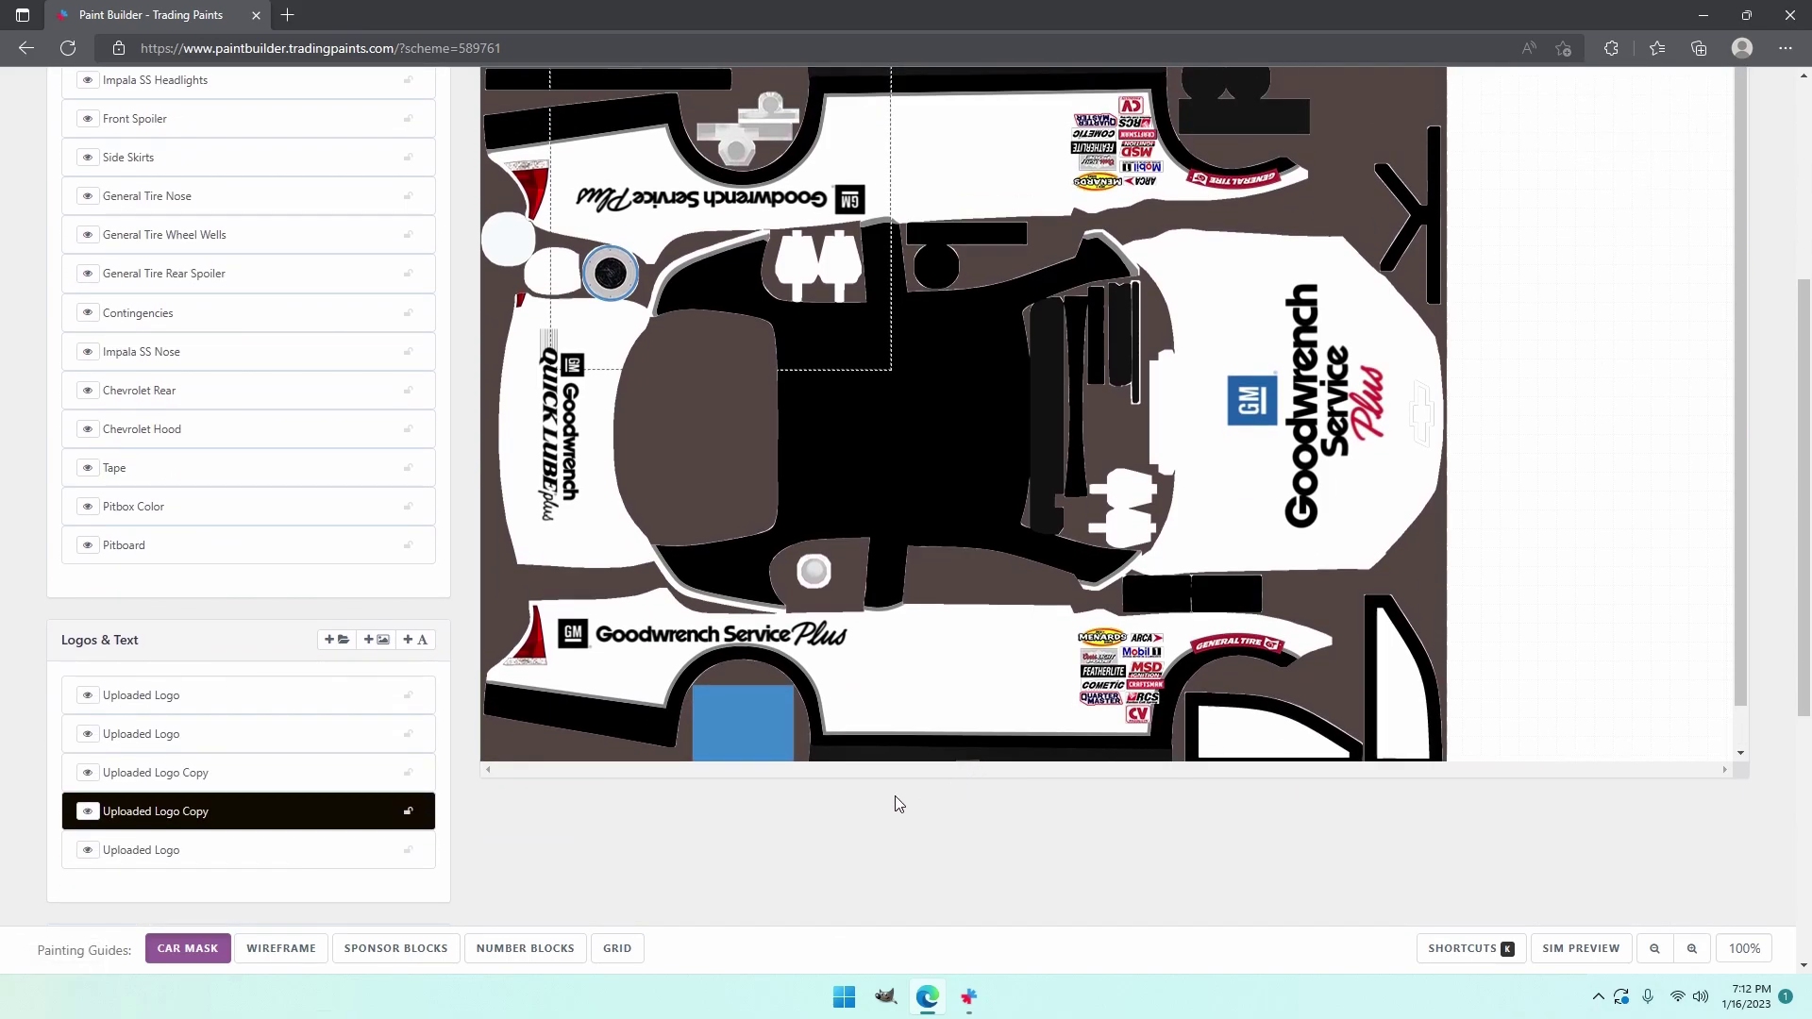
scroll(506, 724, down, 2)
click(338, 503)
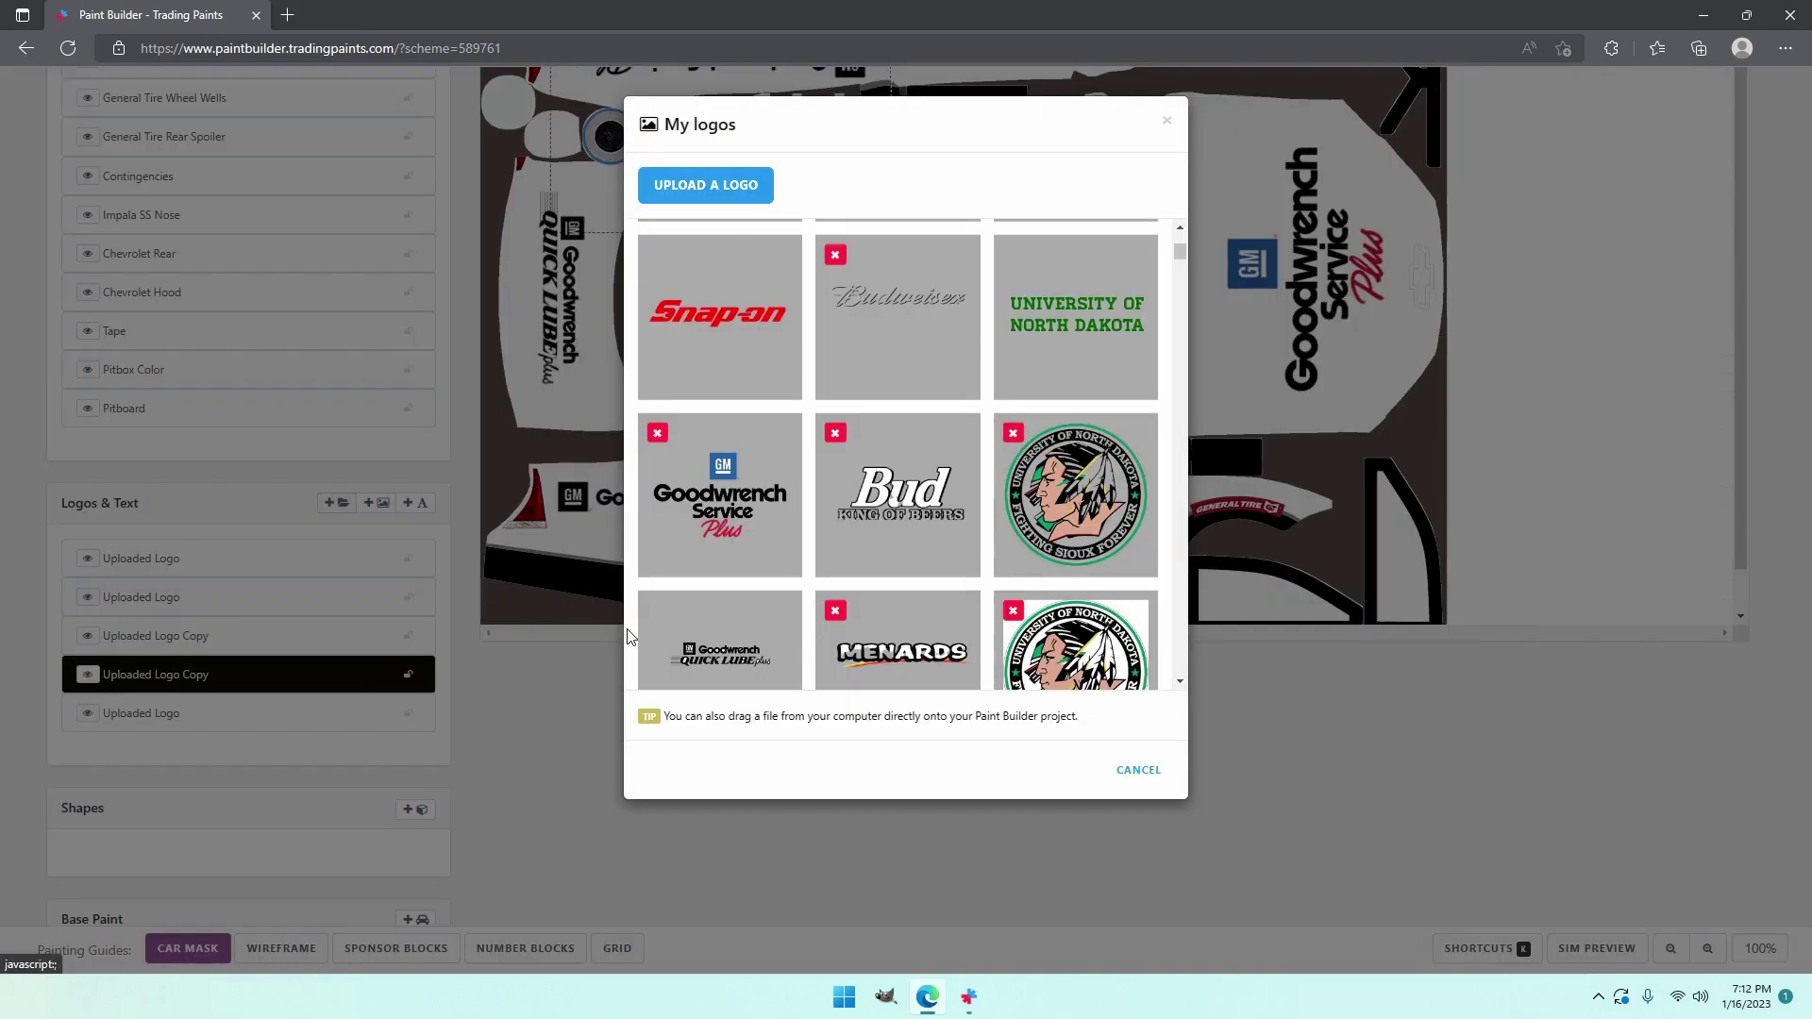
scroll(839, 508, up, 2)
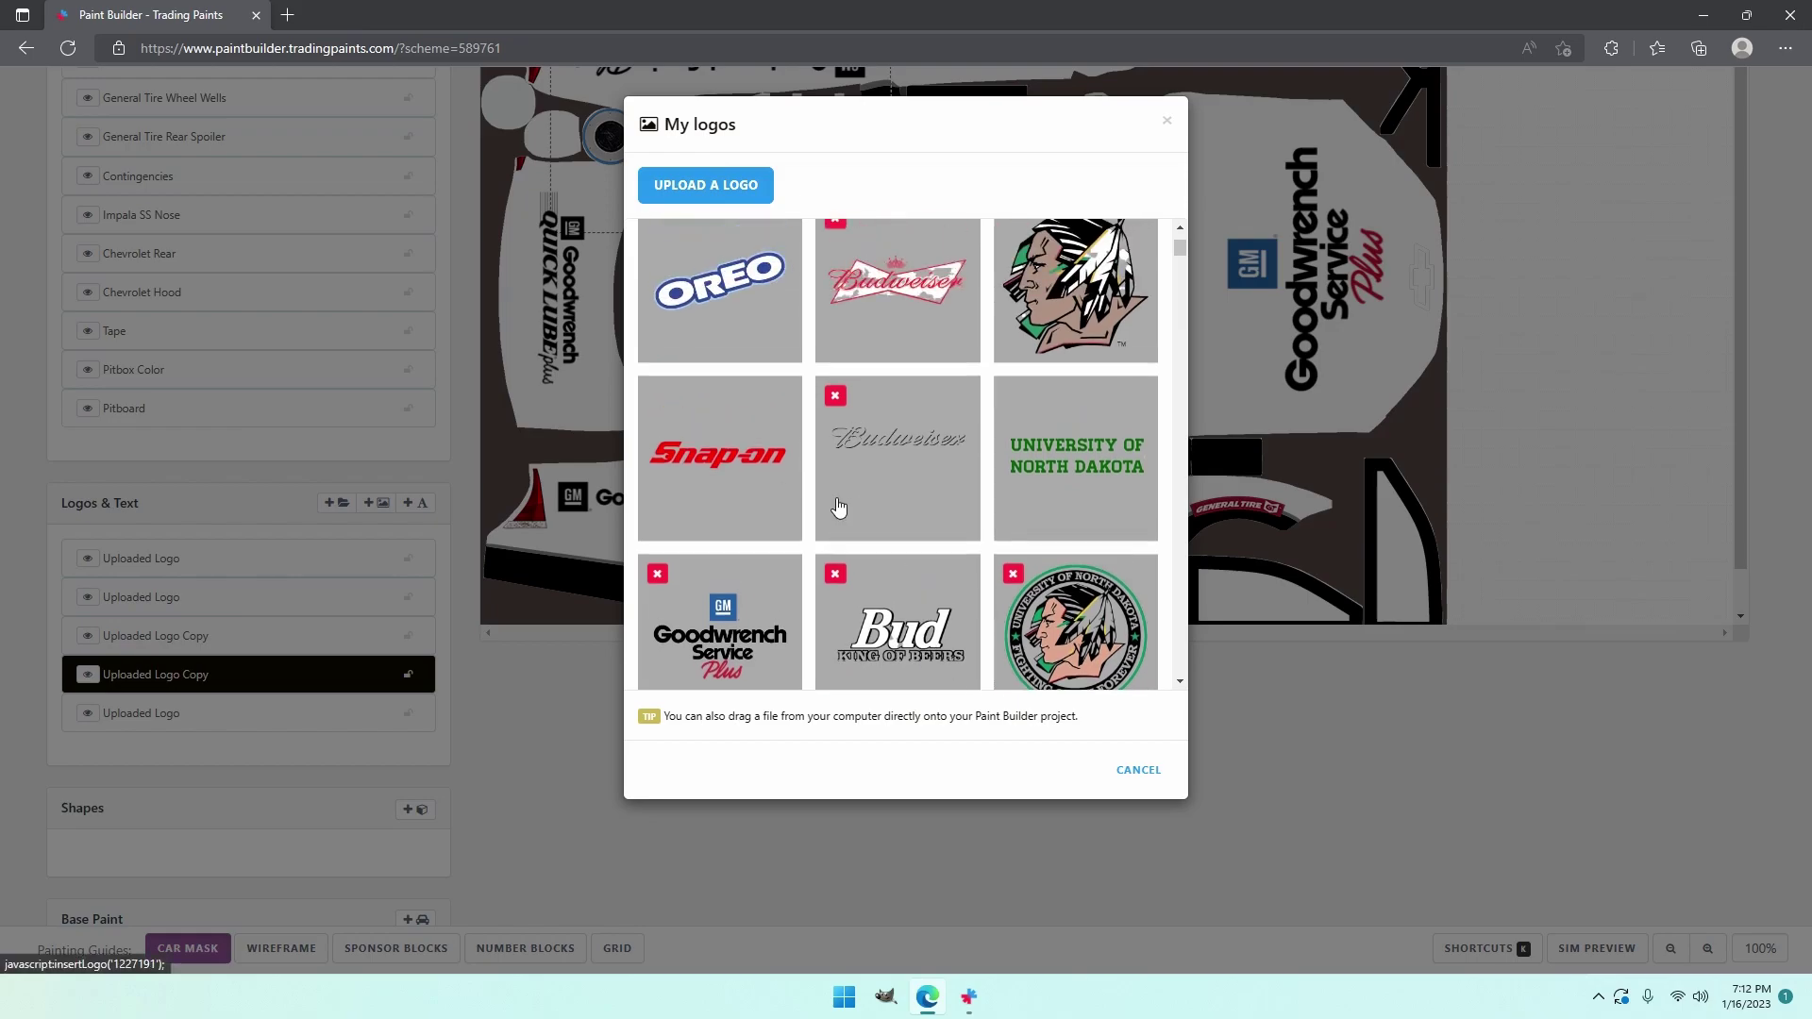
click(719, 482)
- Shrink the Snap-on logo onto the lower side panel, fine-positioning it with the number blocks guide
drag(1270, 378, 1002, 471)
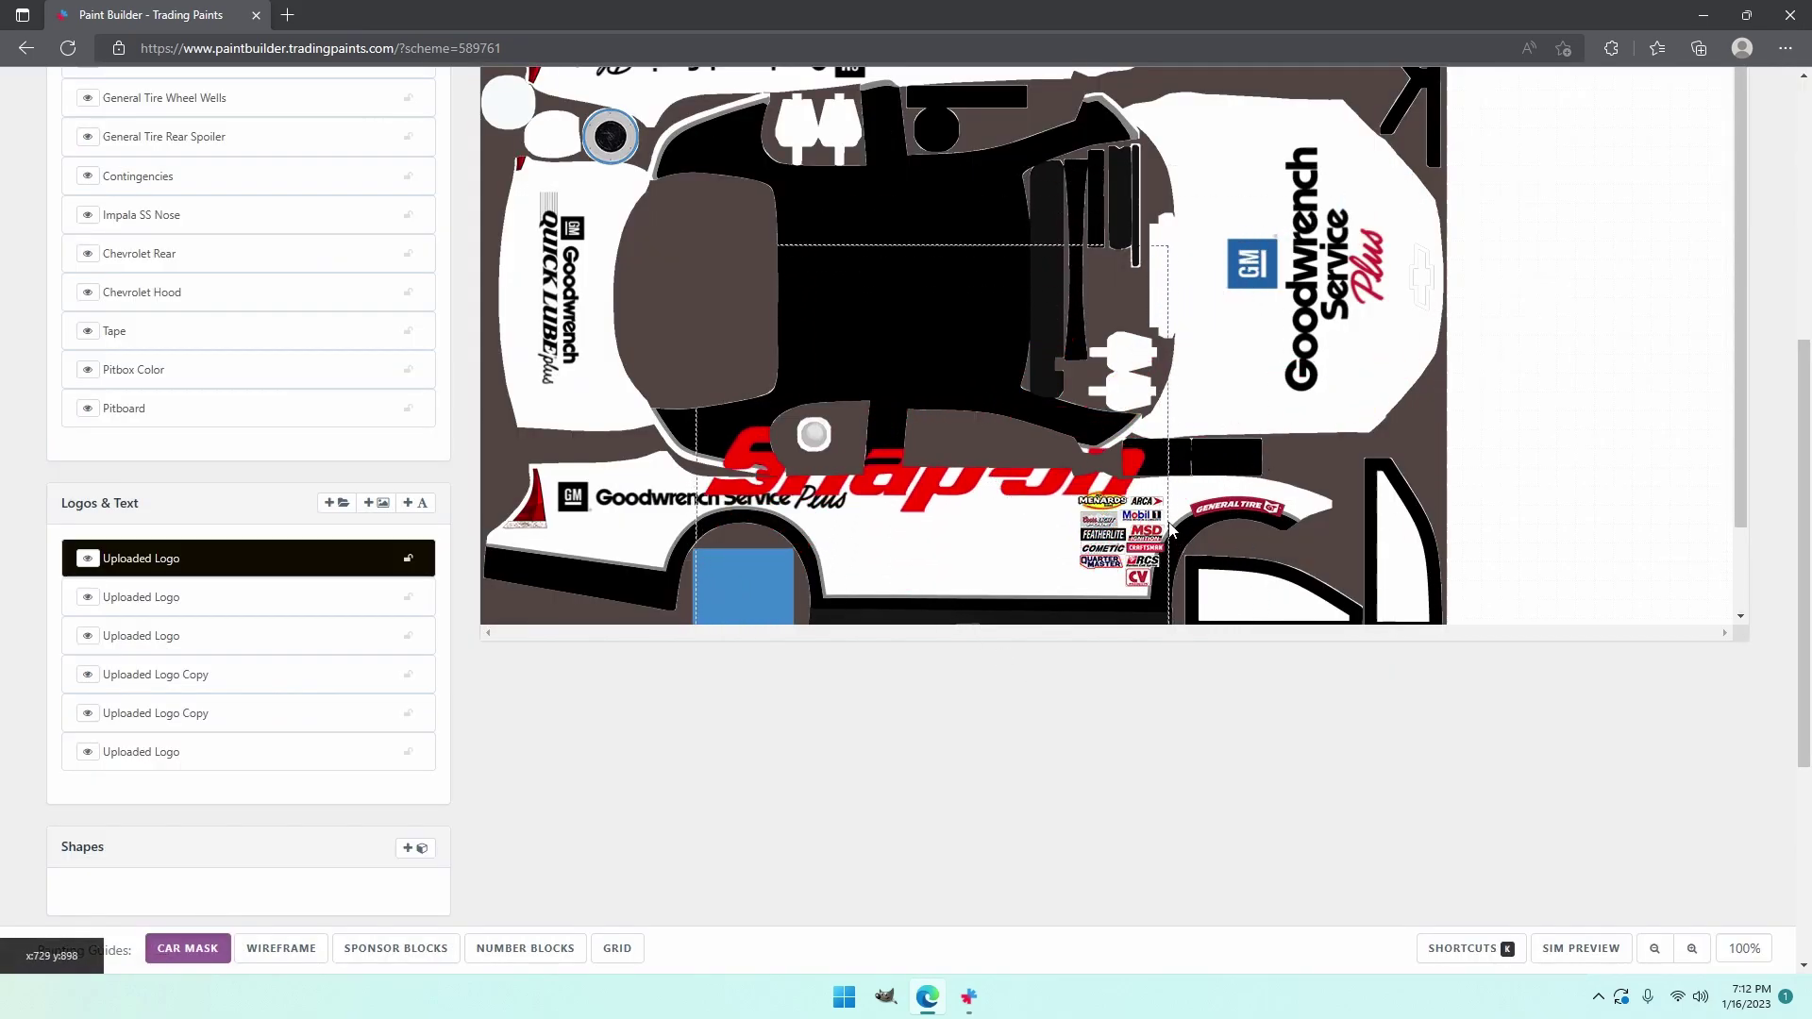
drag(1169, 518, 880, 576)
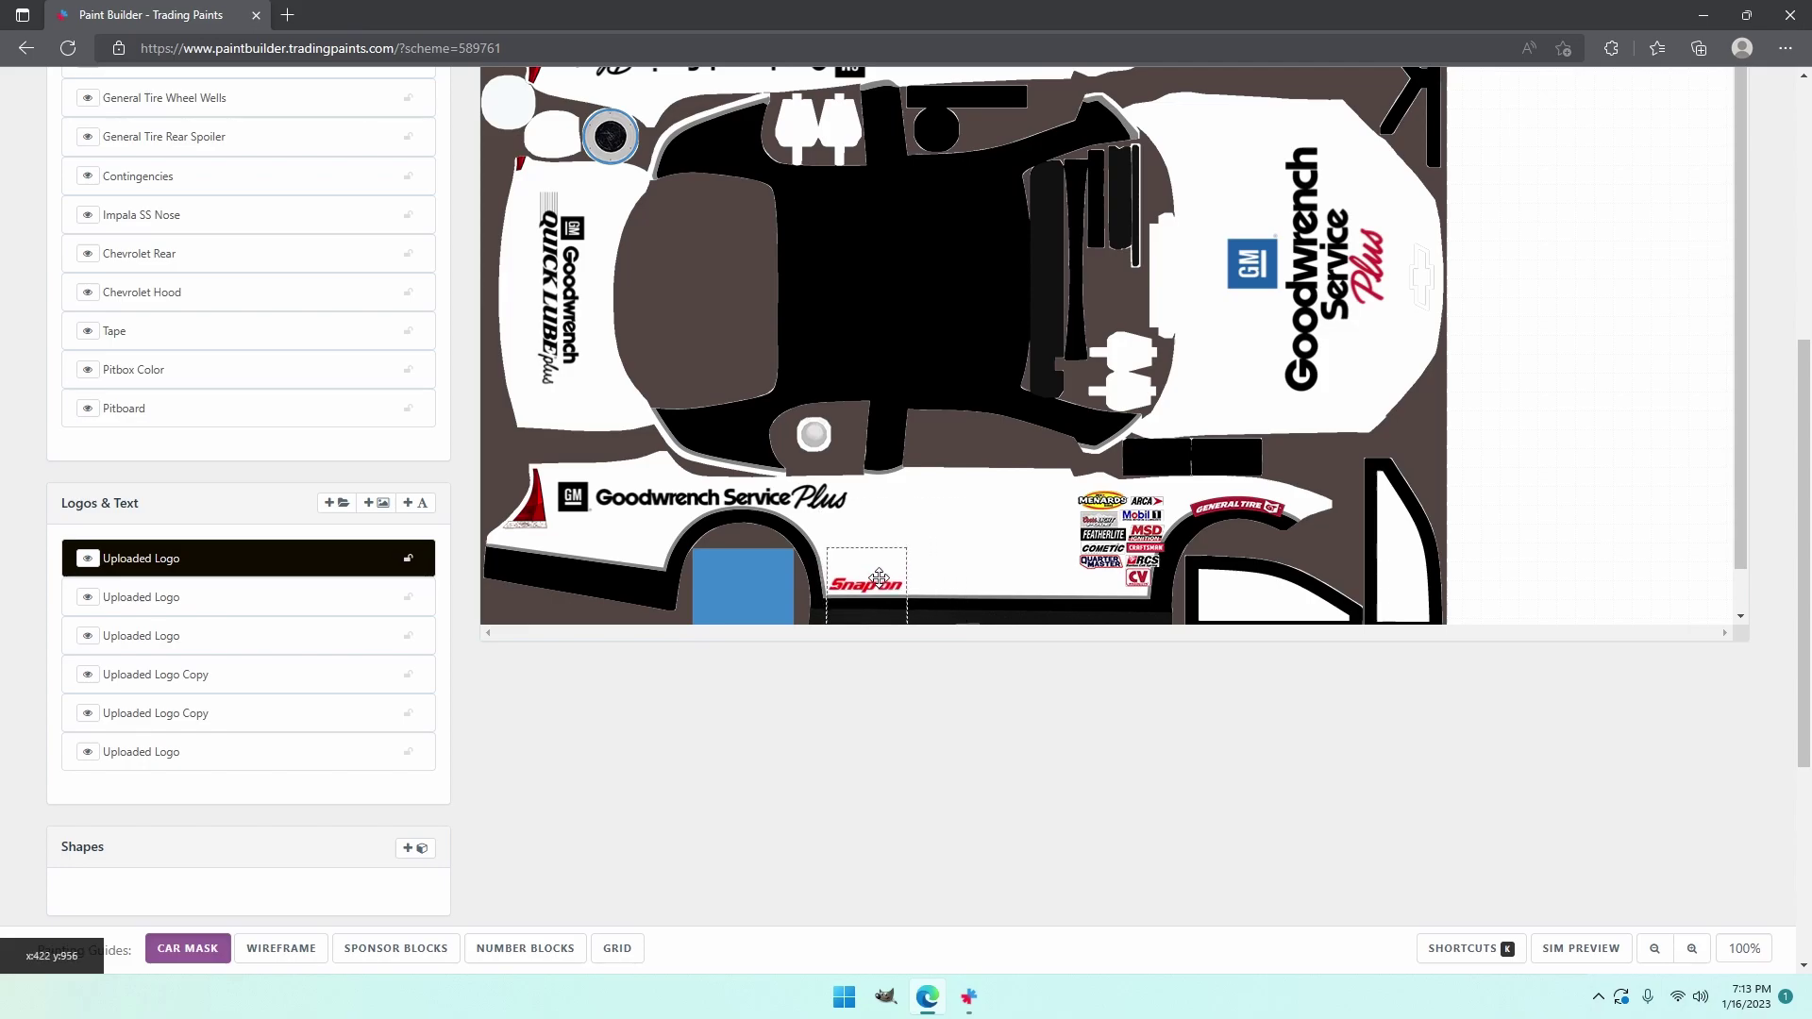
click(501, 953)
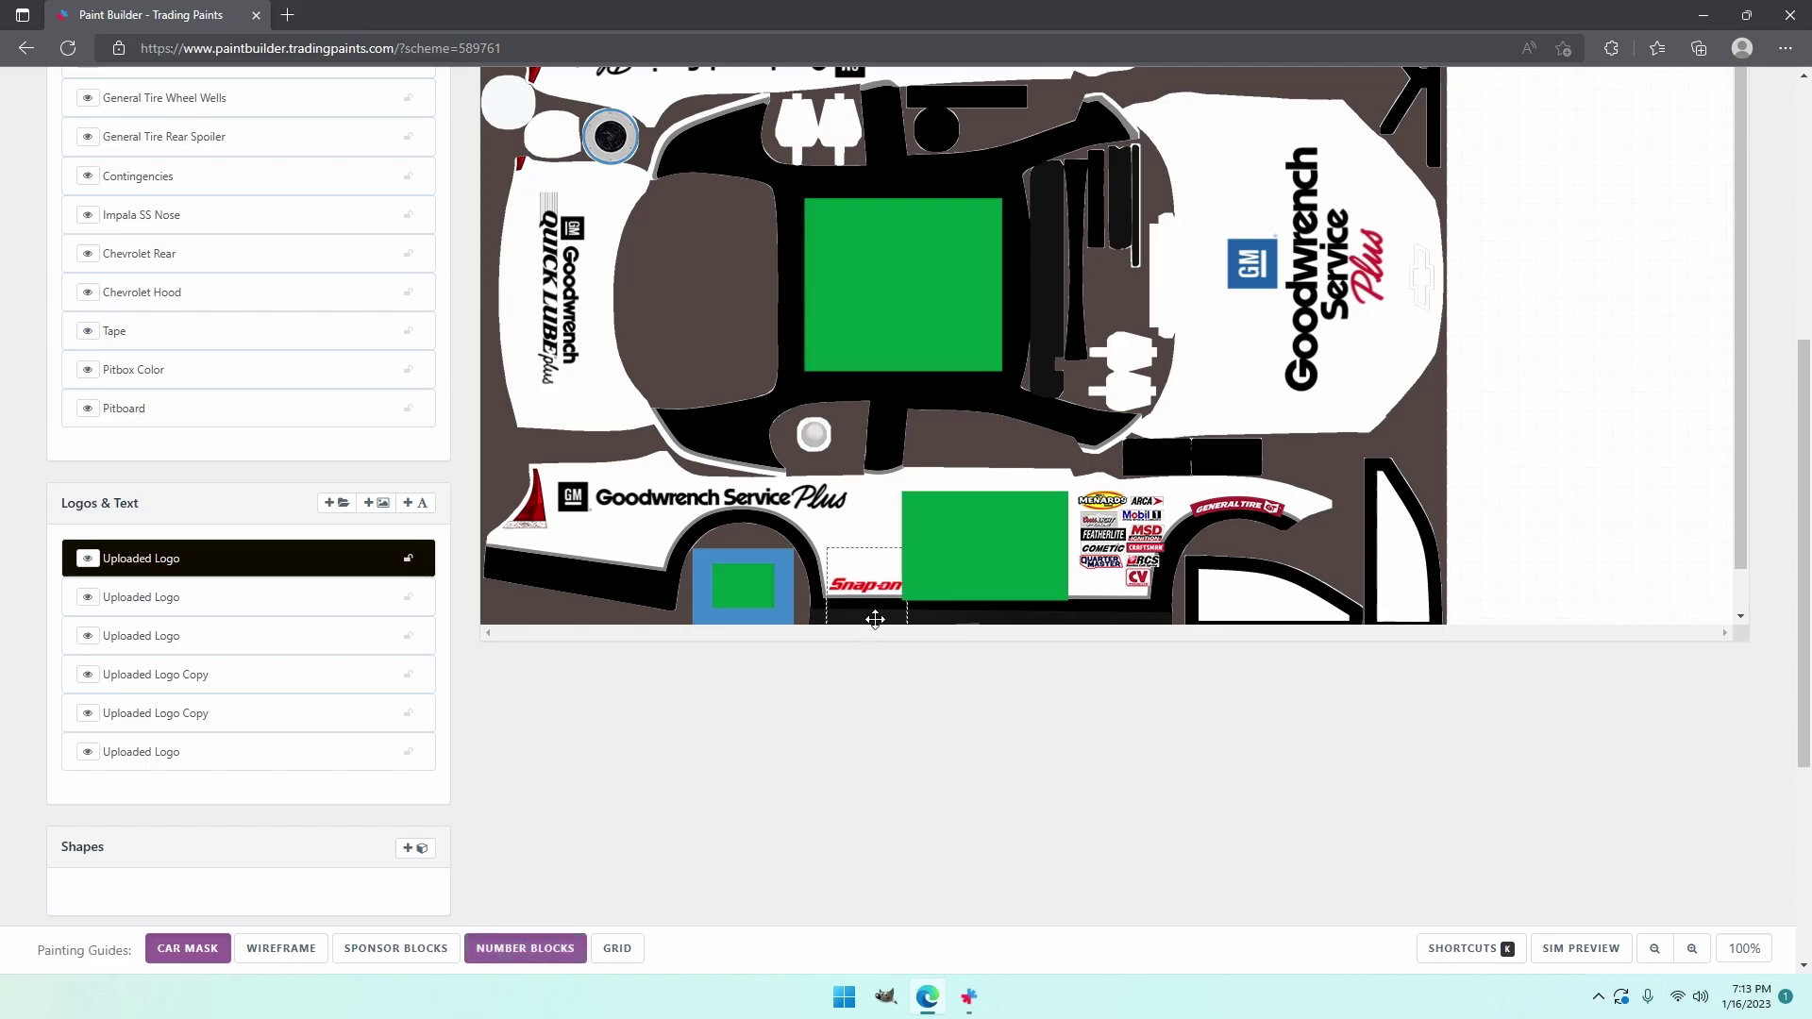
drag(872, 590, 868, 590)
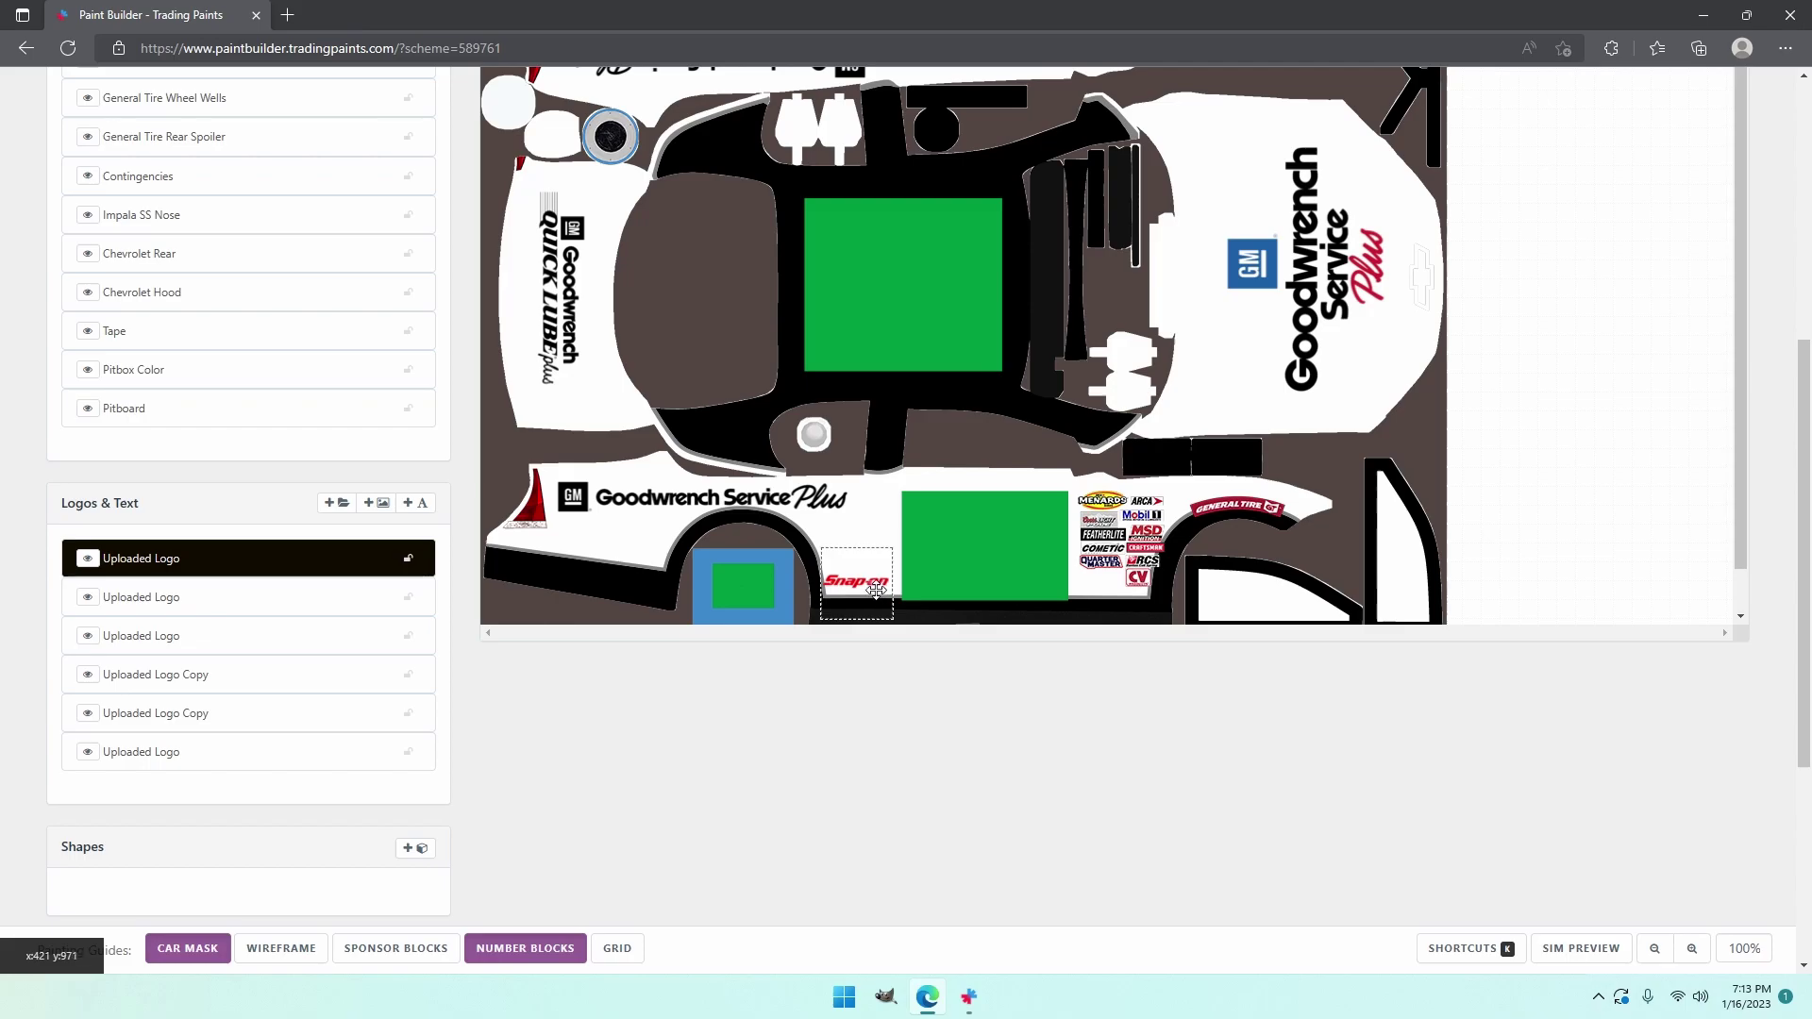
drag(876, 585, 885, 591)
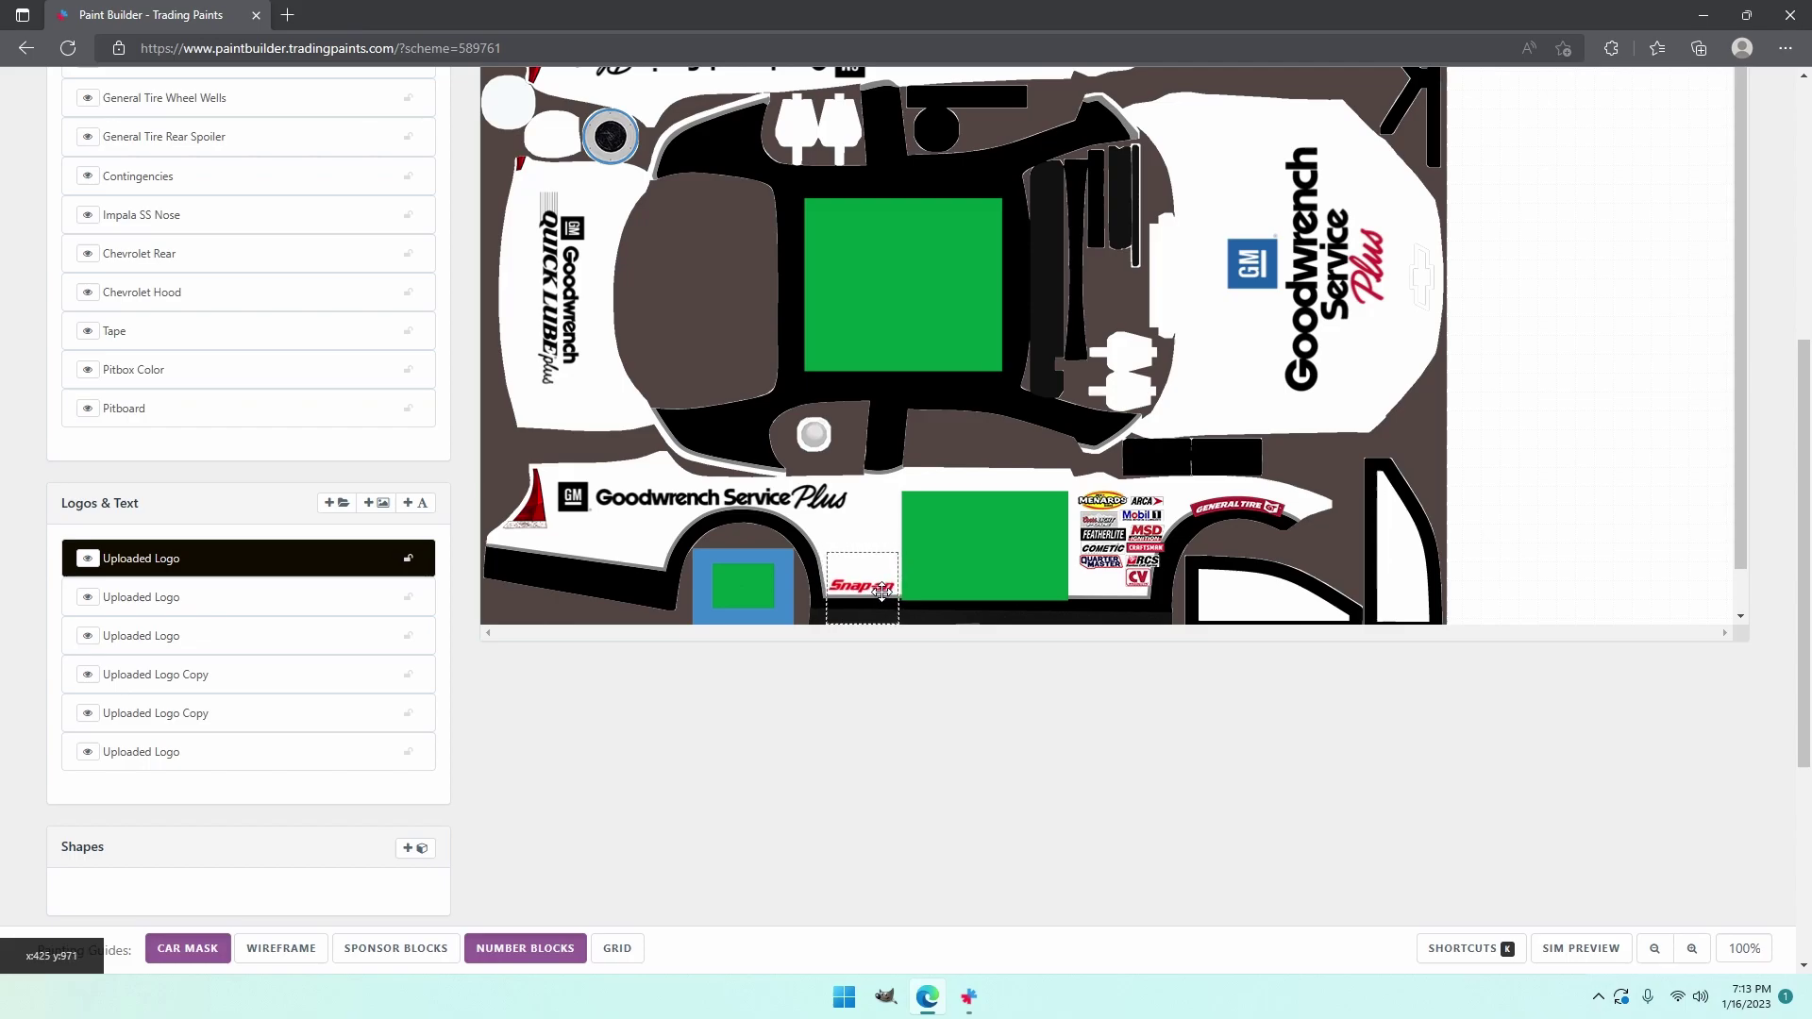
click(546, 951)
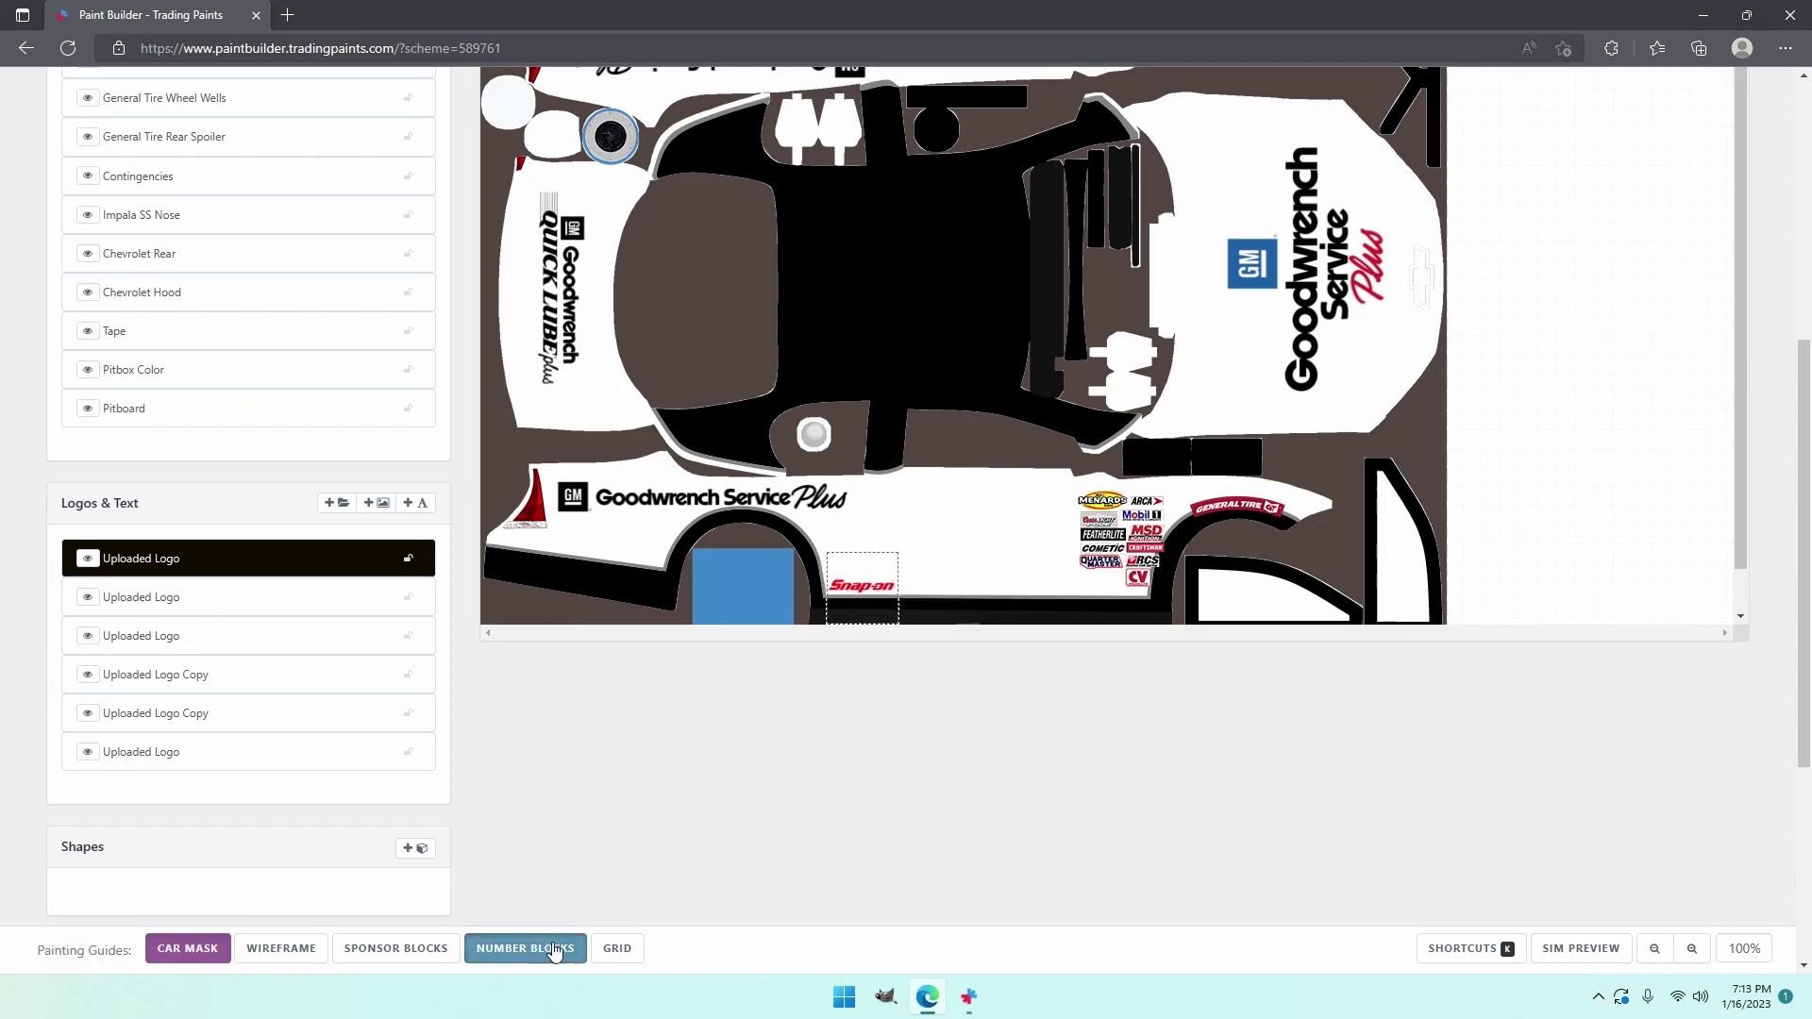
- Duplicate the Snap-on logo, rotate the copy 180° and place it on the upper side panel
right_click(878, 597)
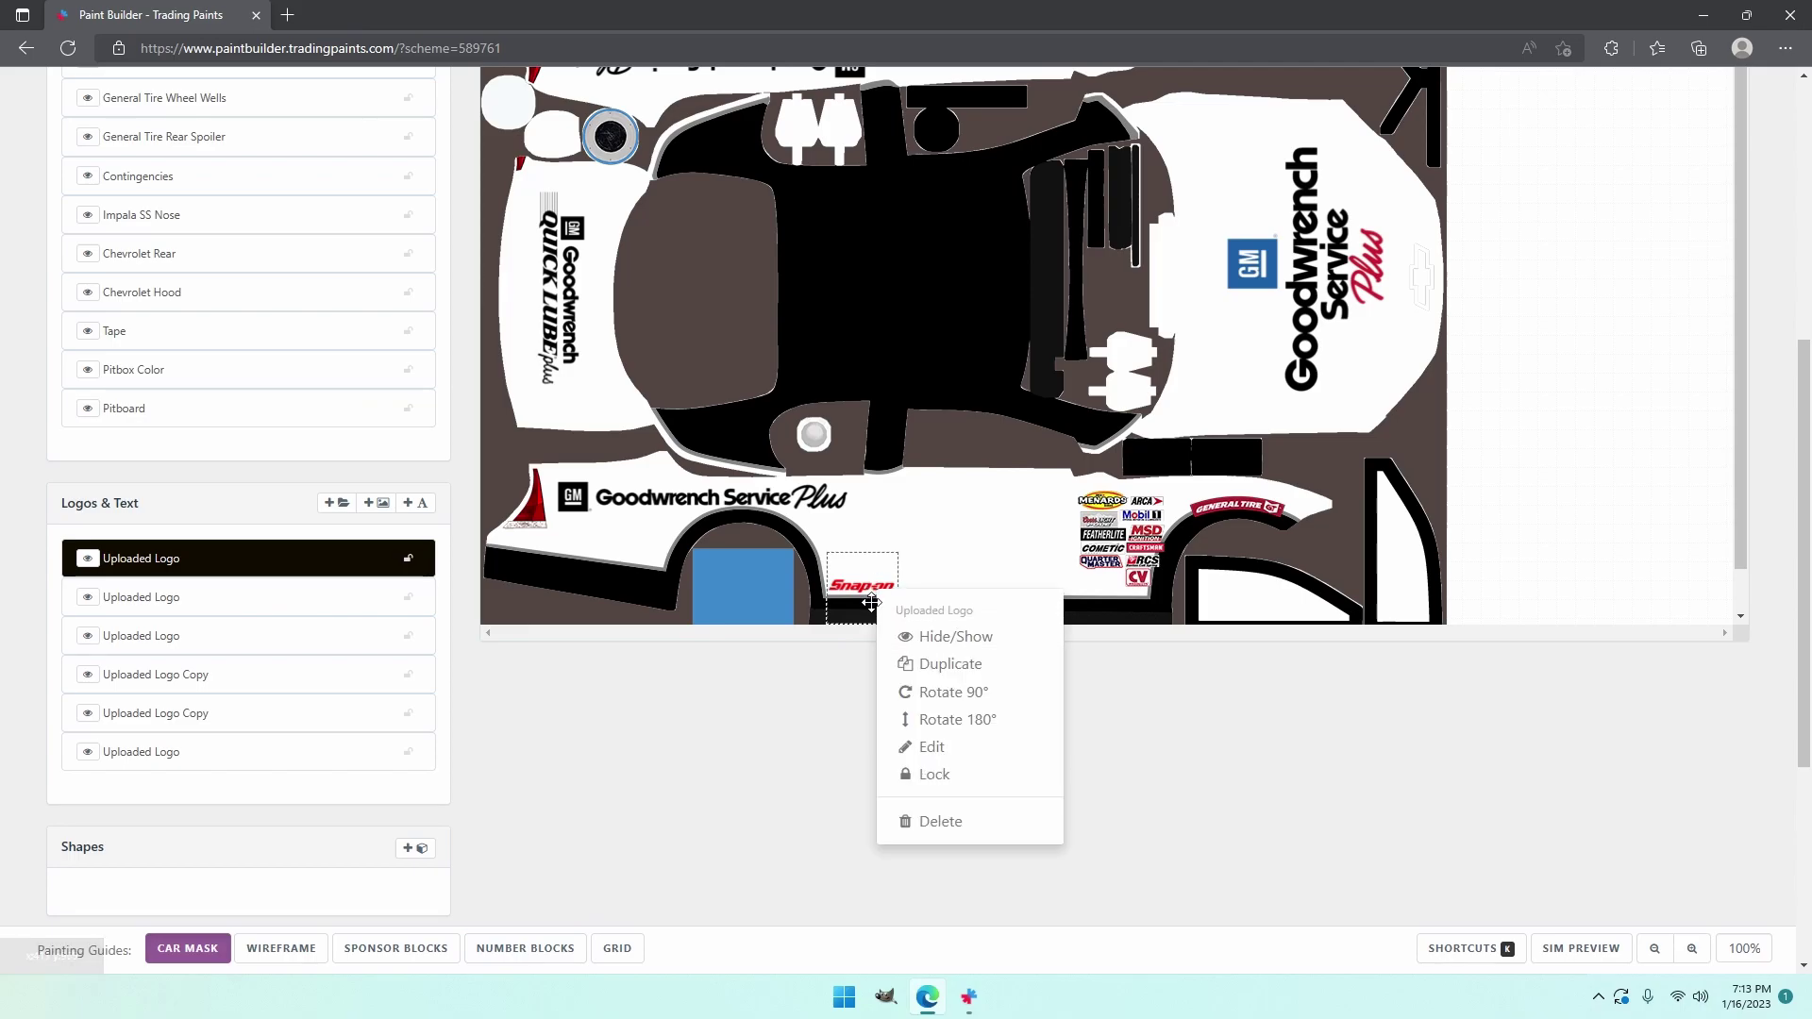
click(920, 663)
scroll(951, 556, up, 6)
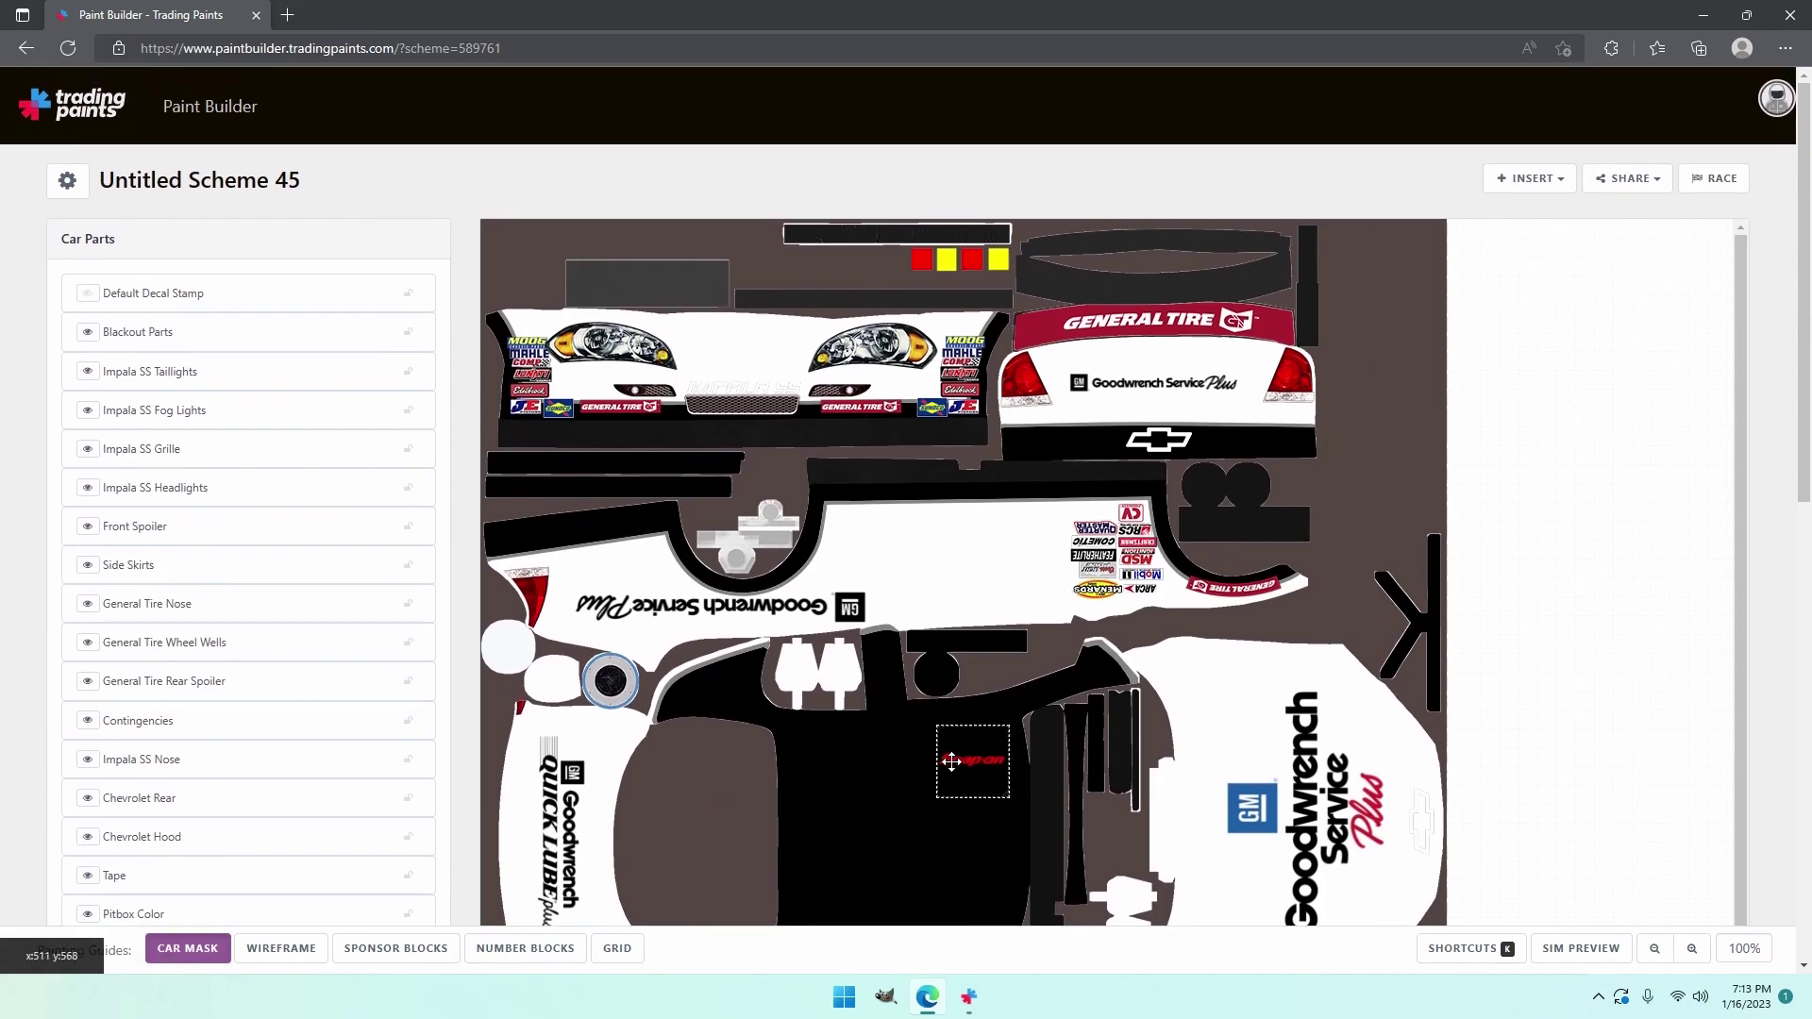
right_click(928, 765)
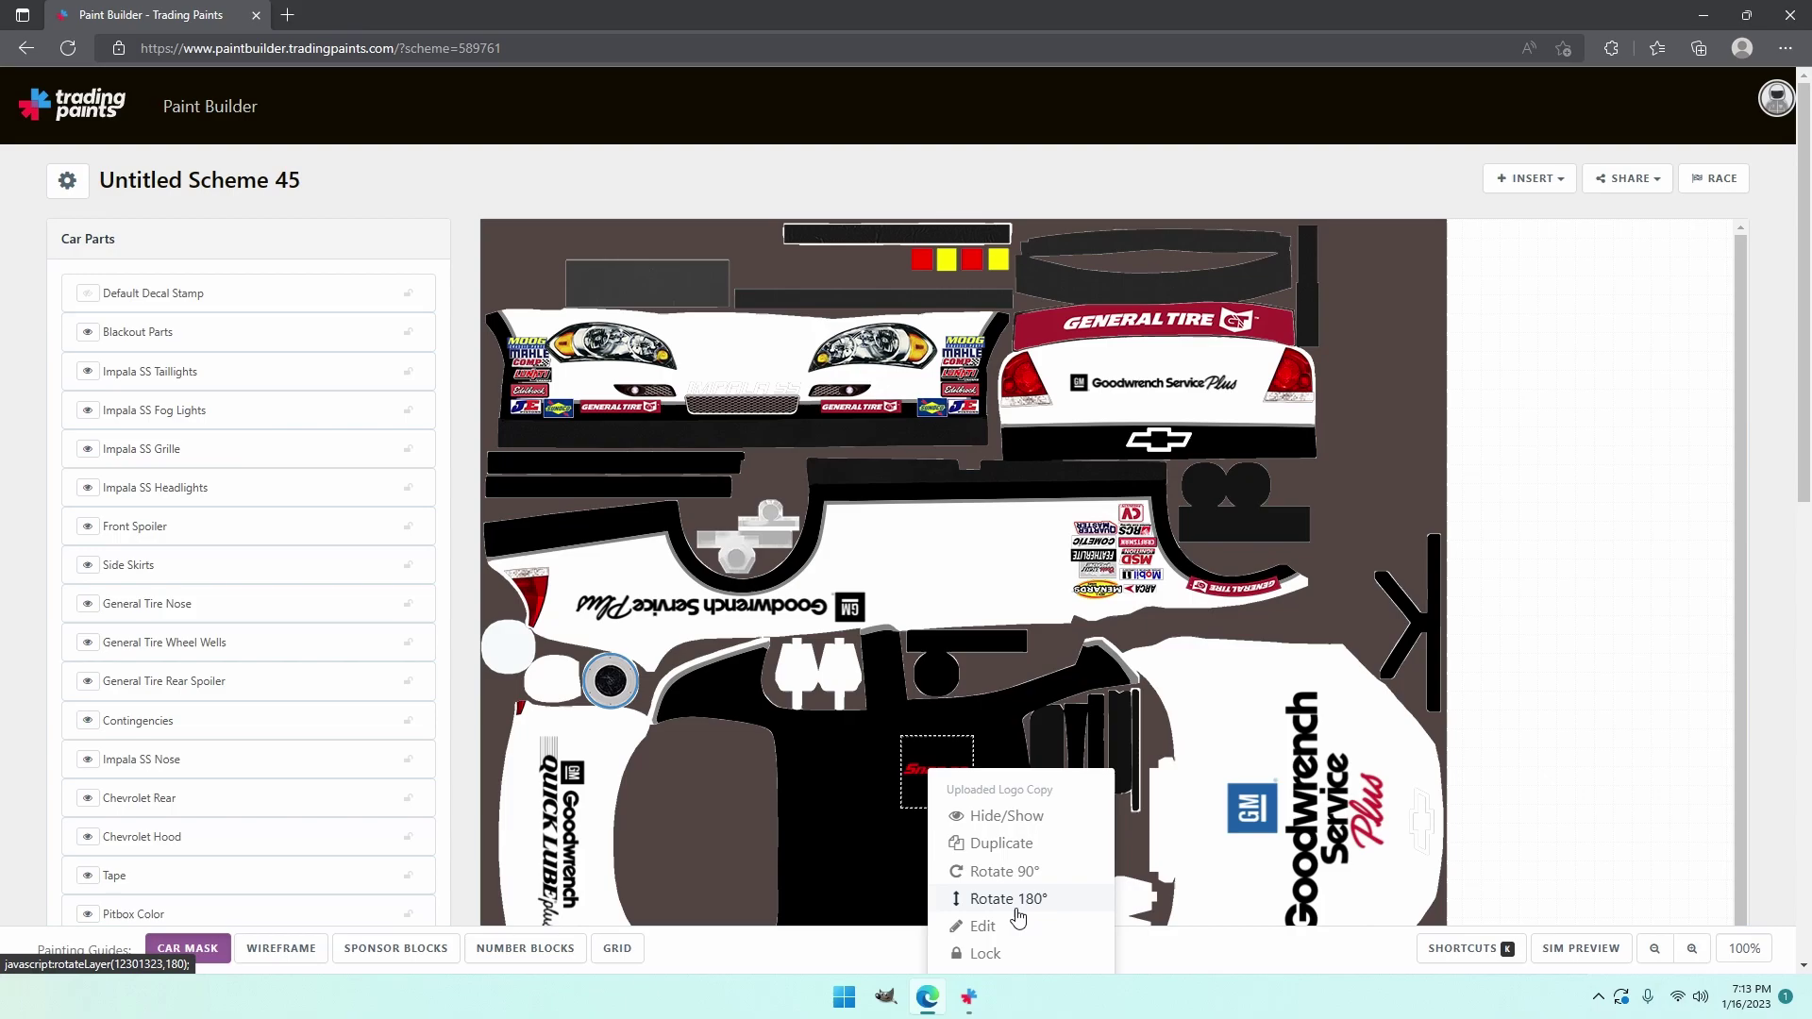
click(1018, 899)
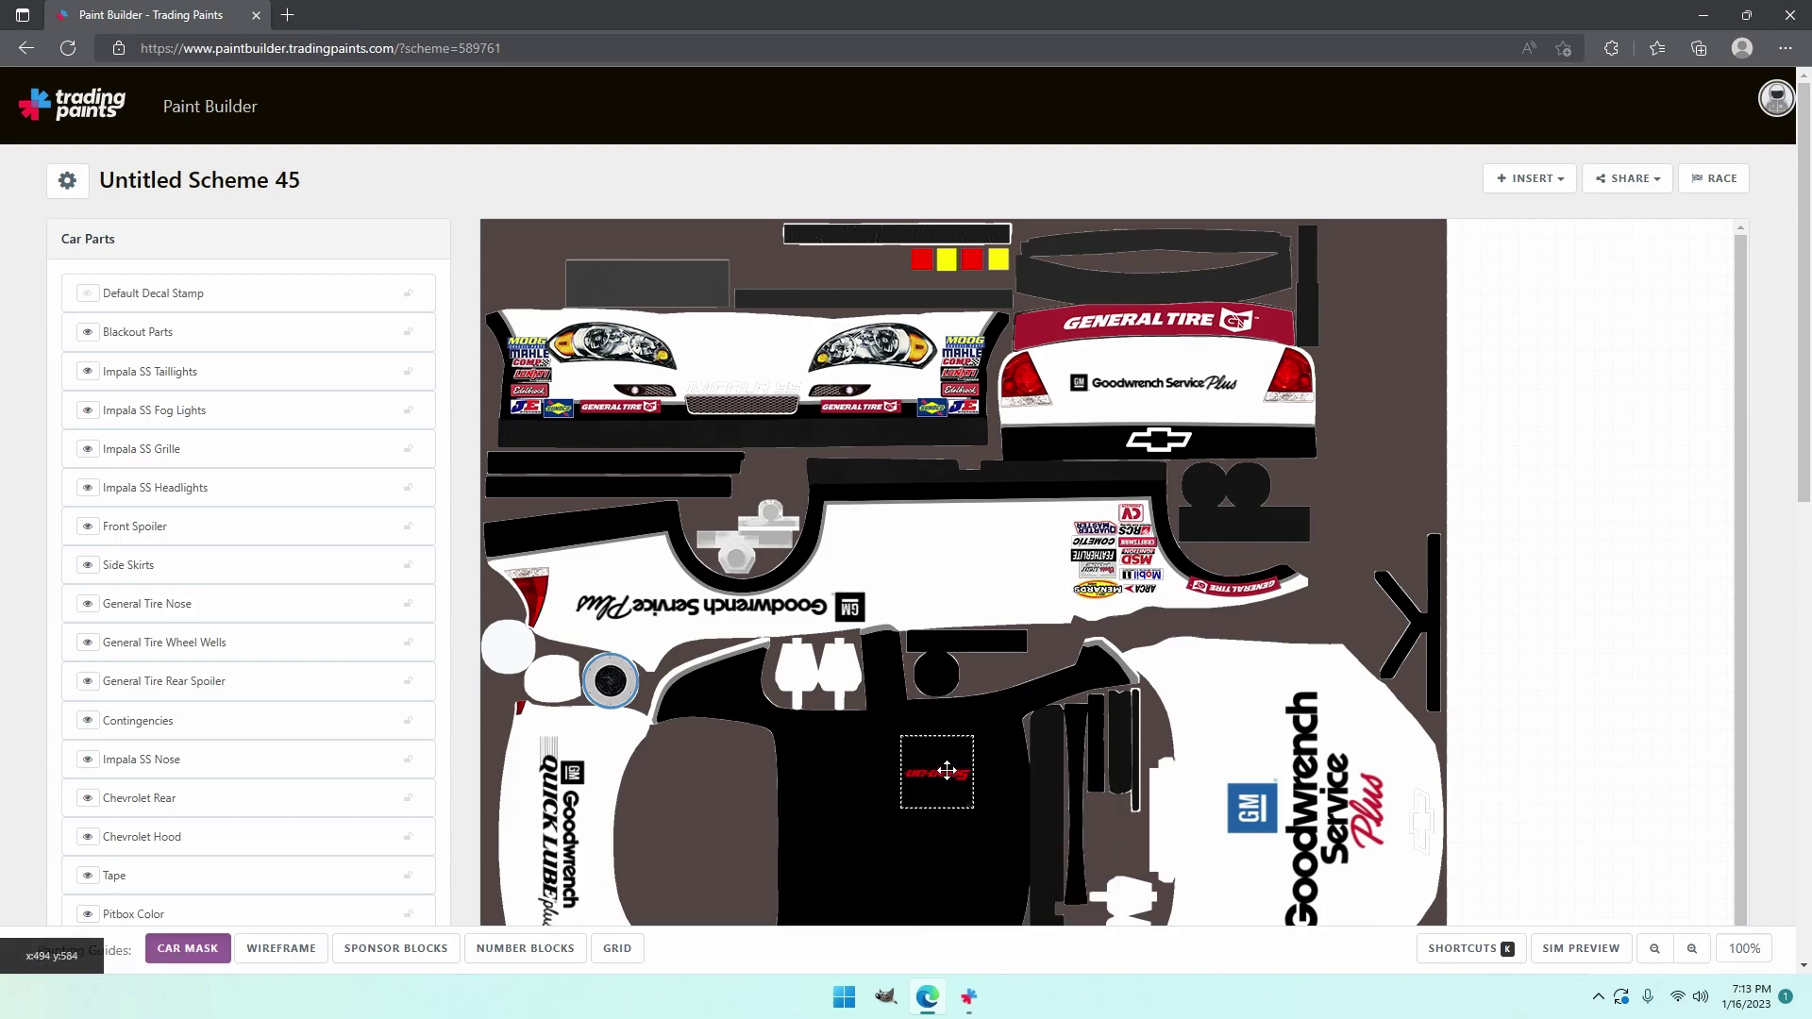
drag(945, 772, 868, 516)
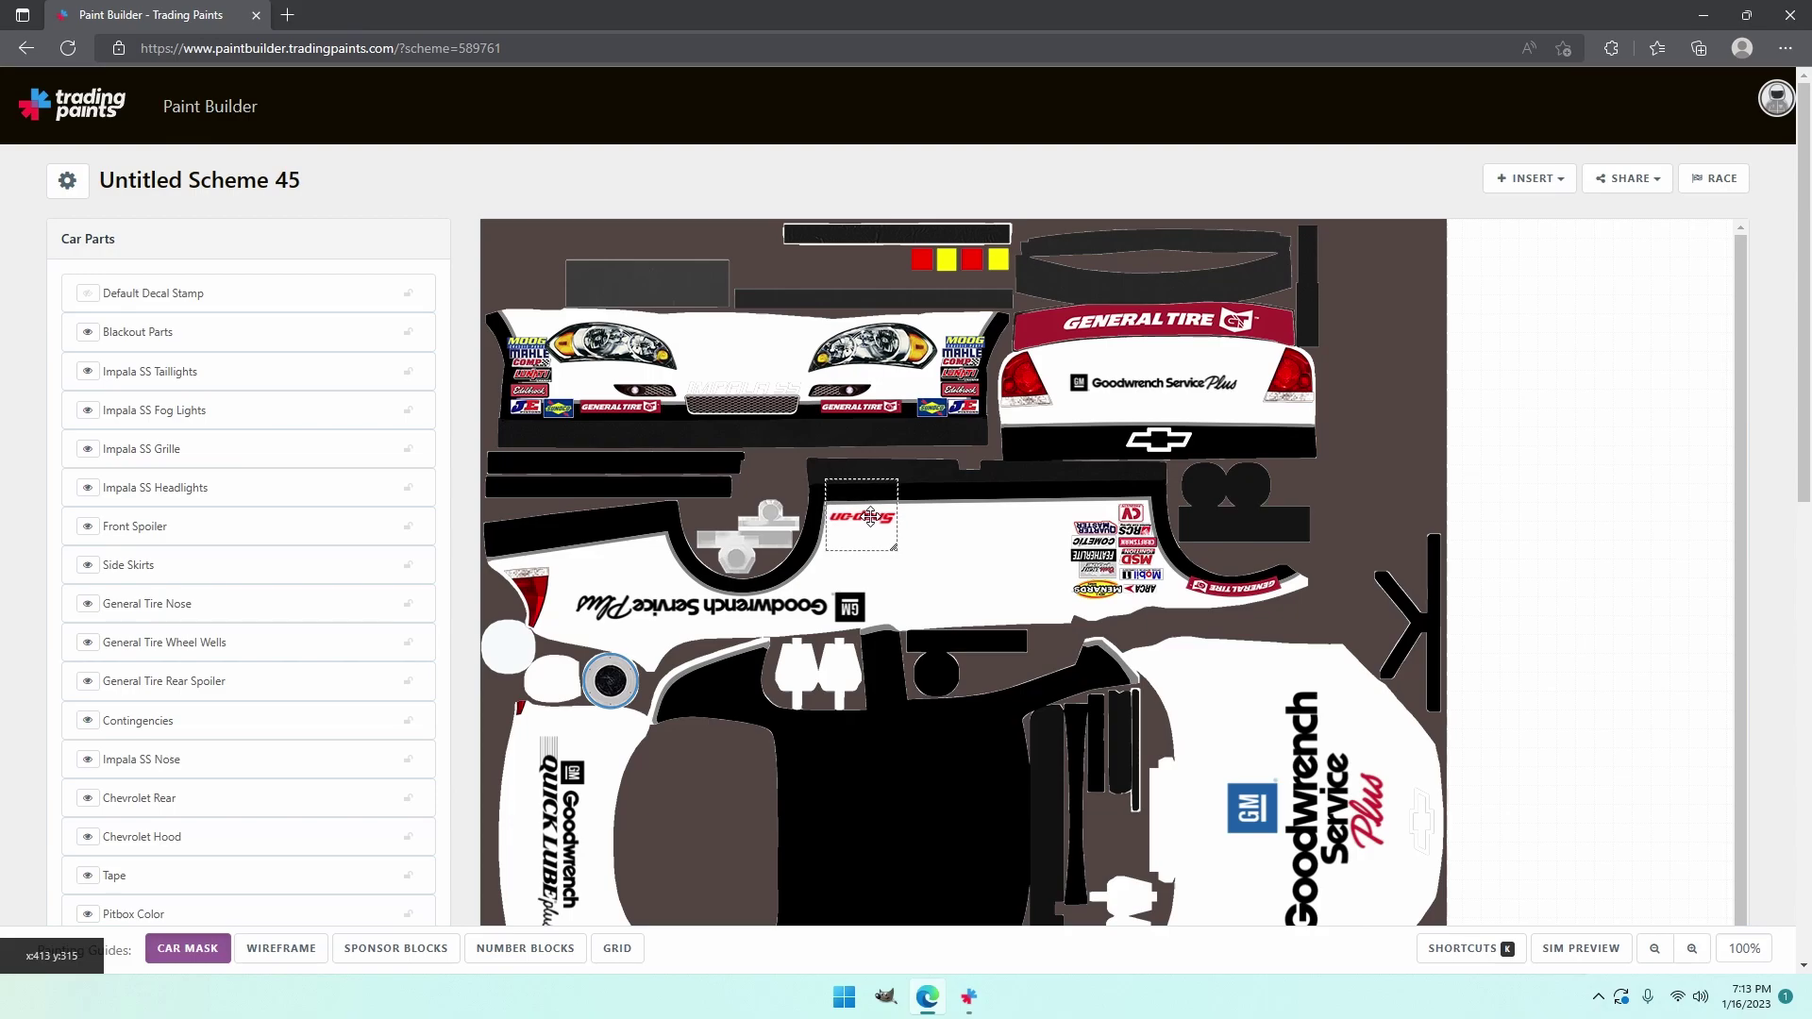
scroll(903, 766, down, 6)
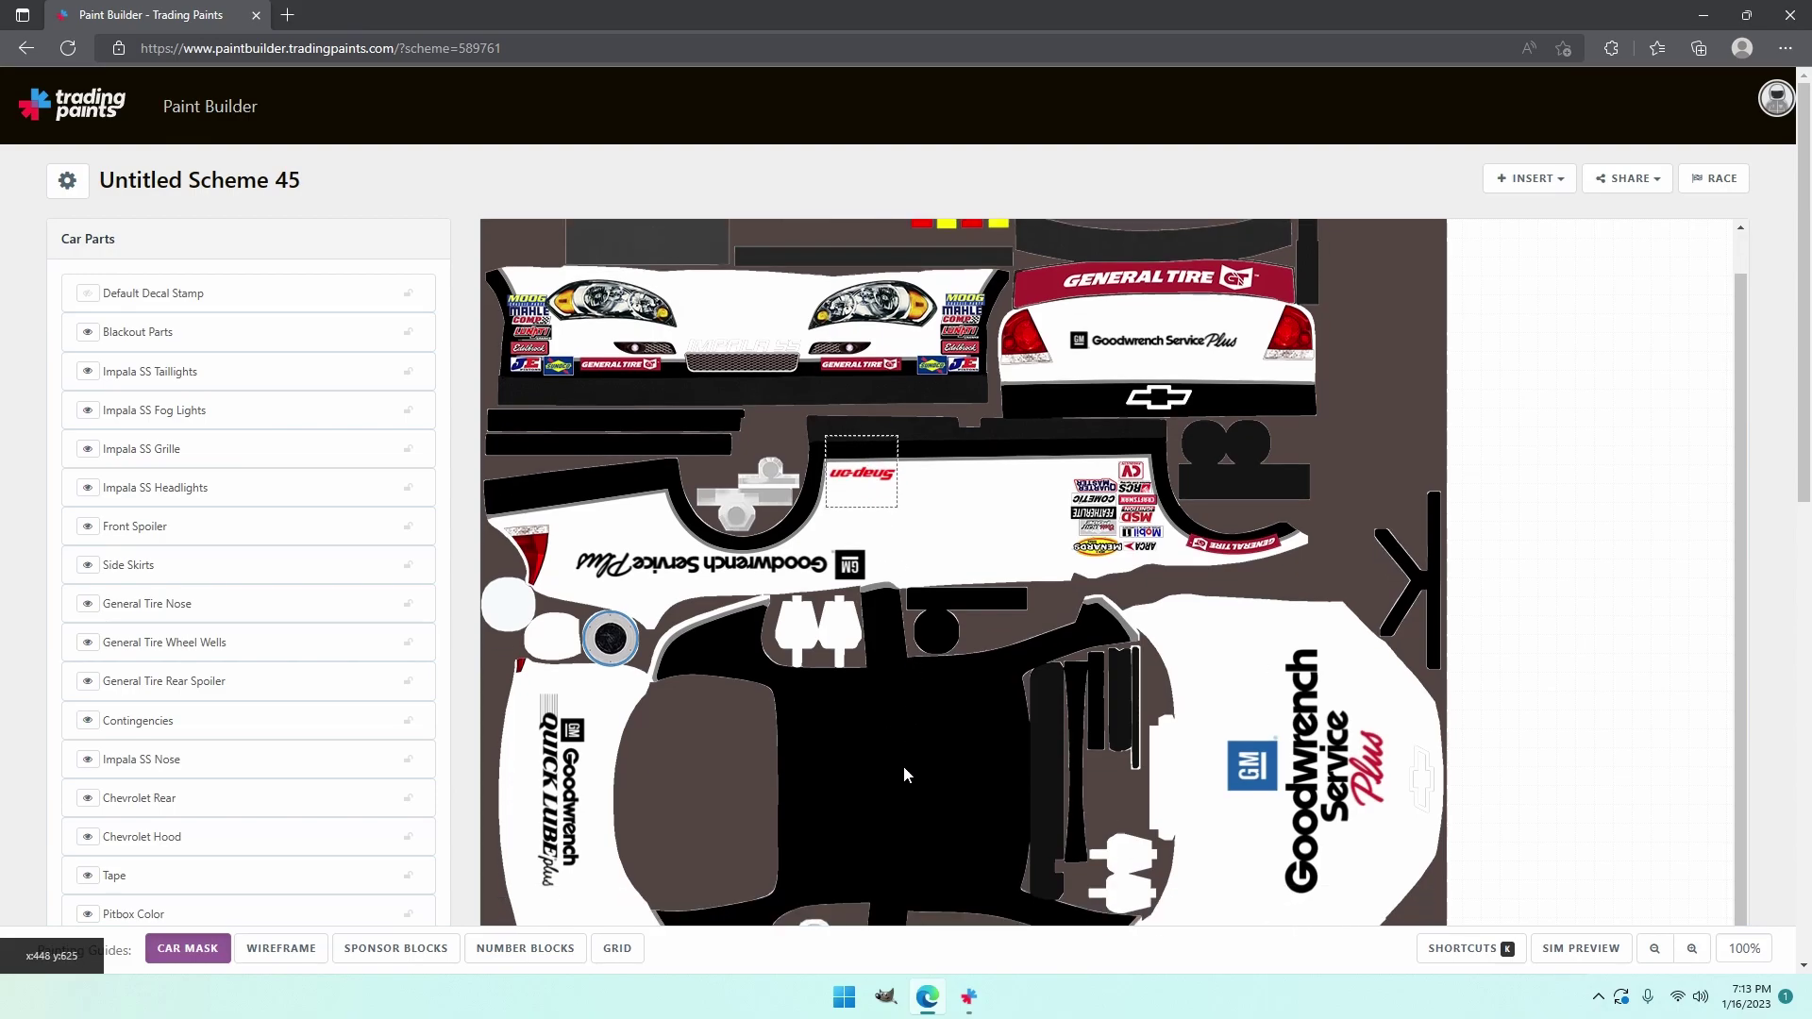
scroll(898, 784, up, 4)
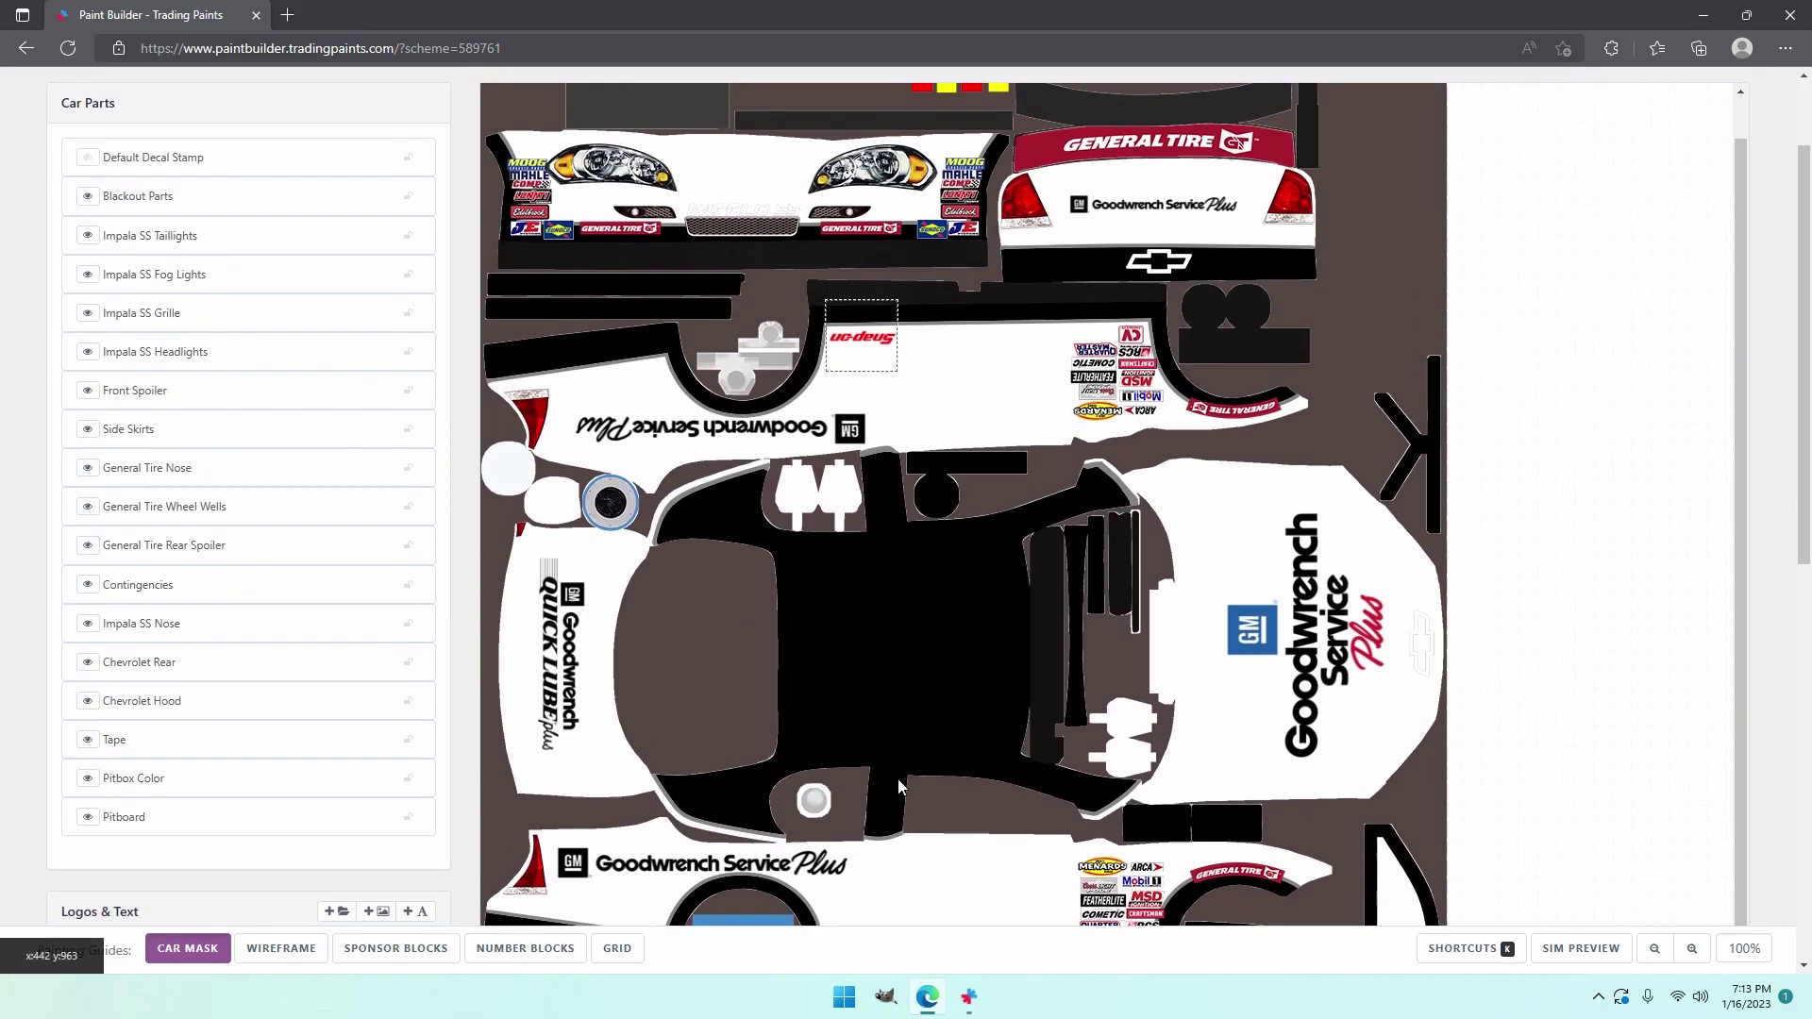
scroll(897, 779, down, 3)
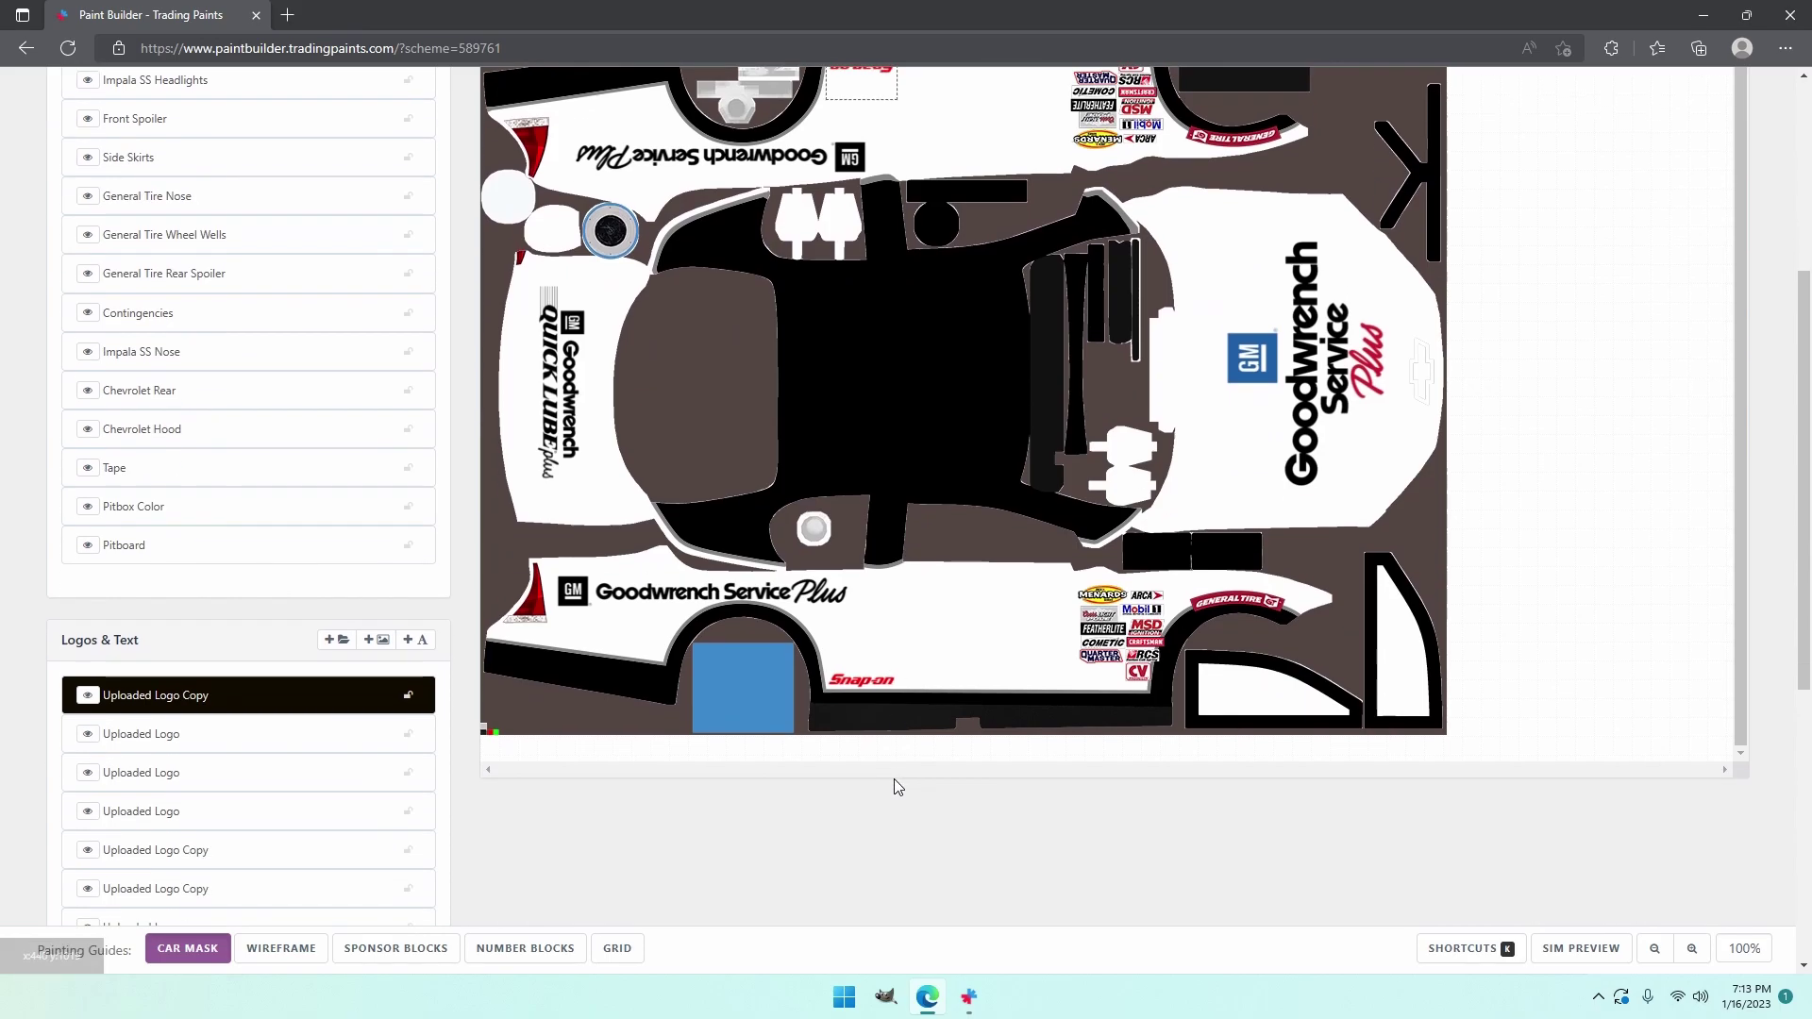
- Insert the Oreo logo and bring the oversized logo back over the template
click(336, 640)
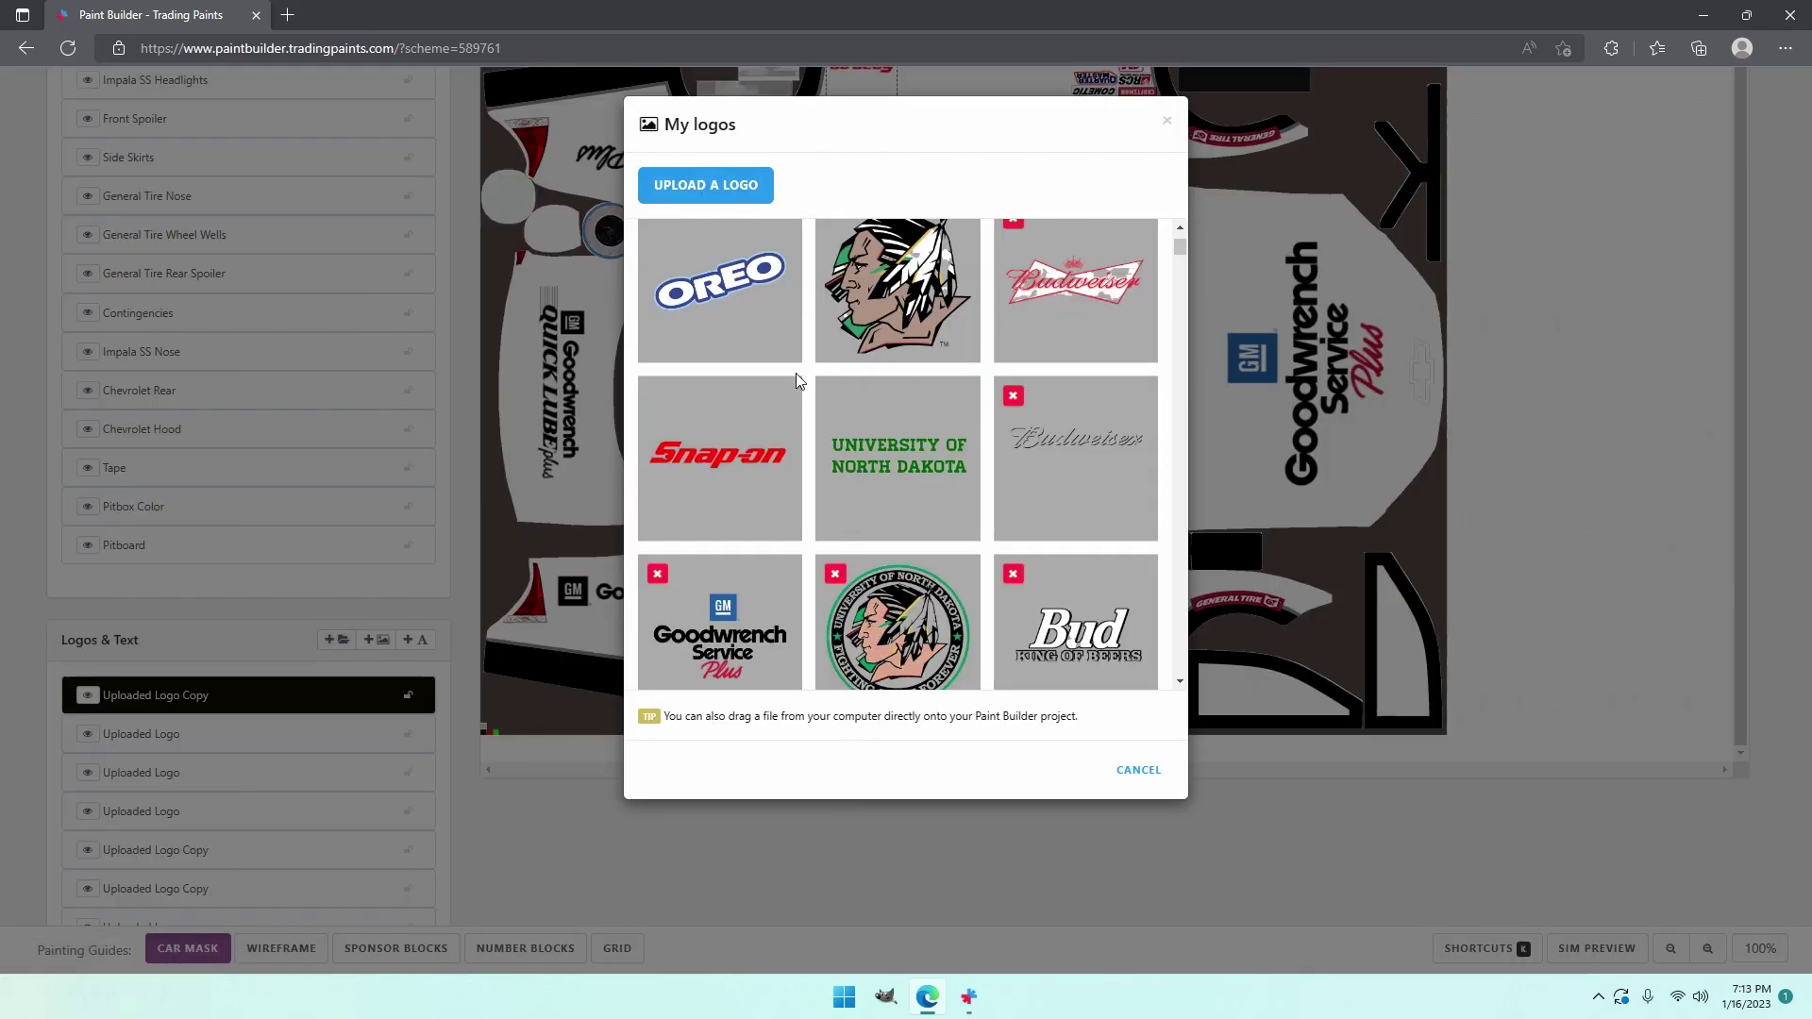
click(795, 376)
scroll(1320, 888, down, 7)
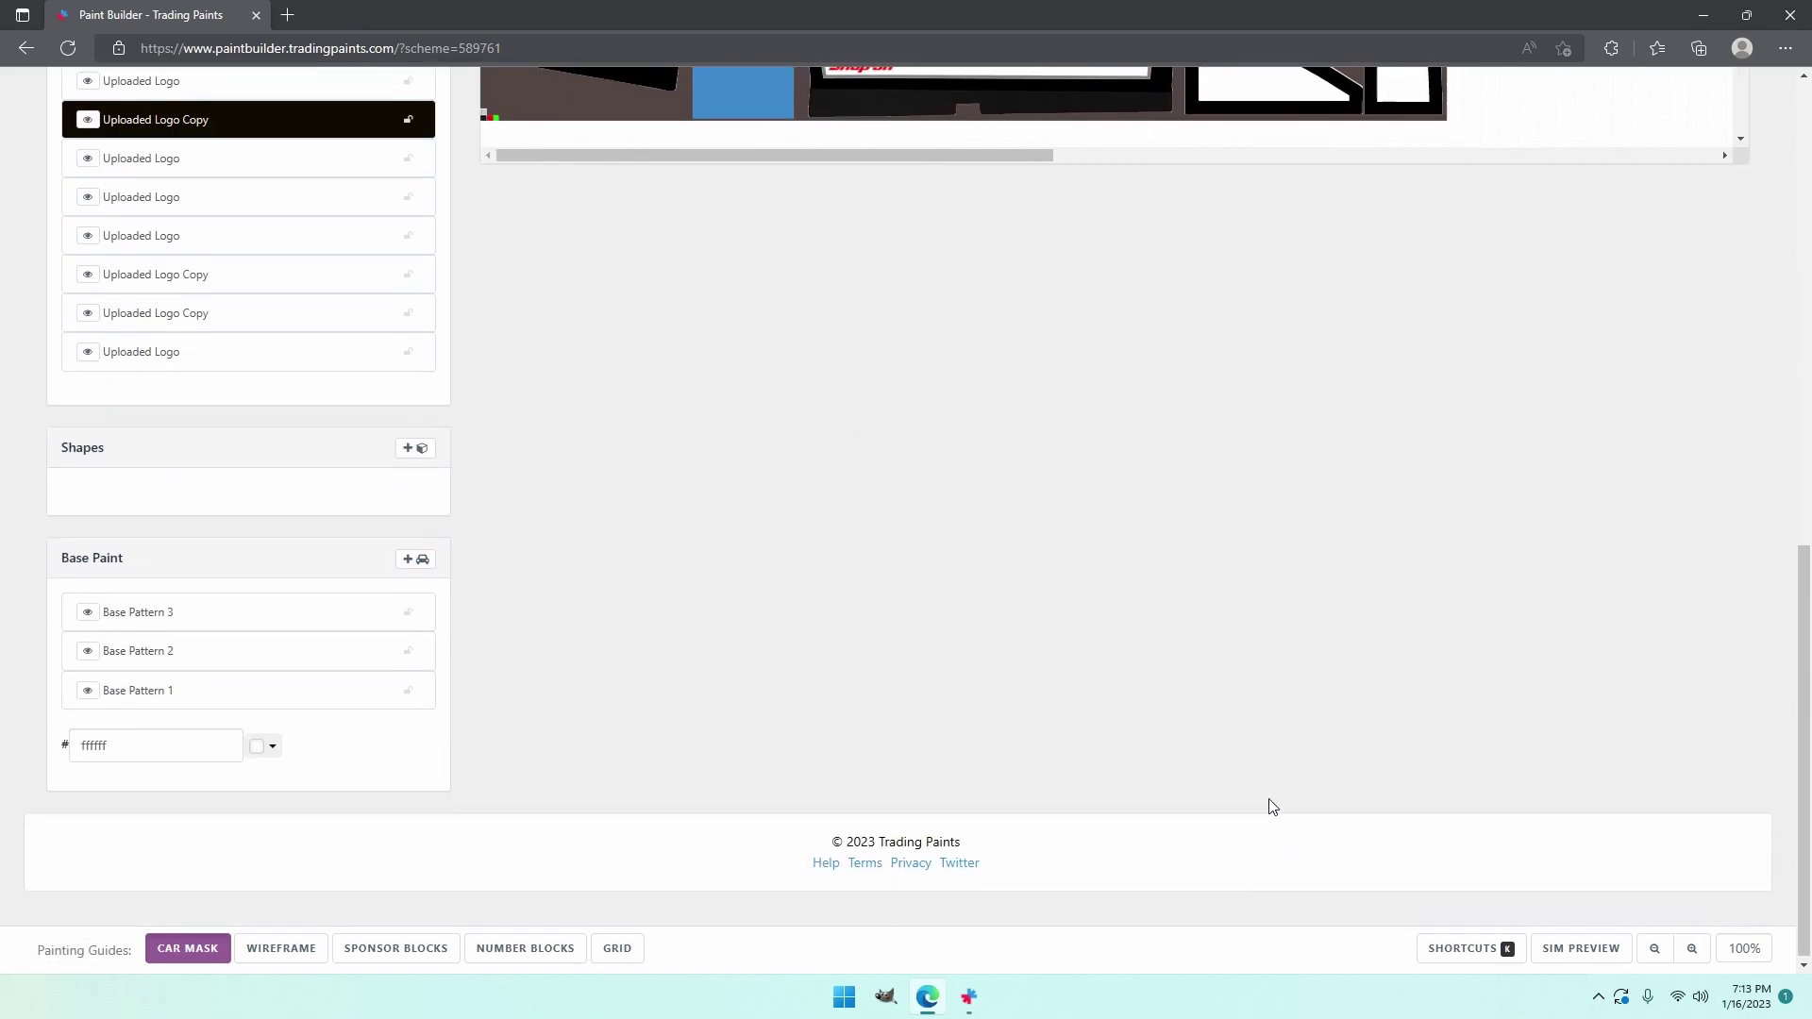
scroll(1250, 793, up, 10)
scroll(1254, 679, down, 3)
scroll(1254, 618, up, 1)
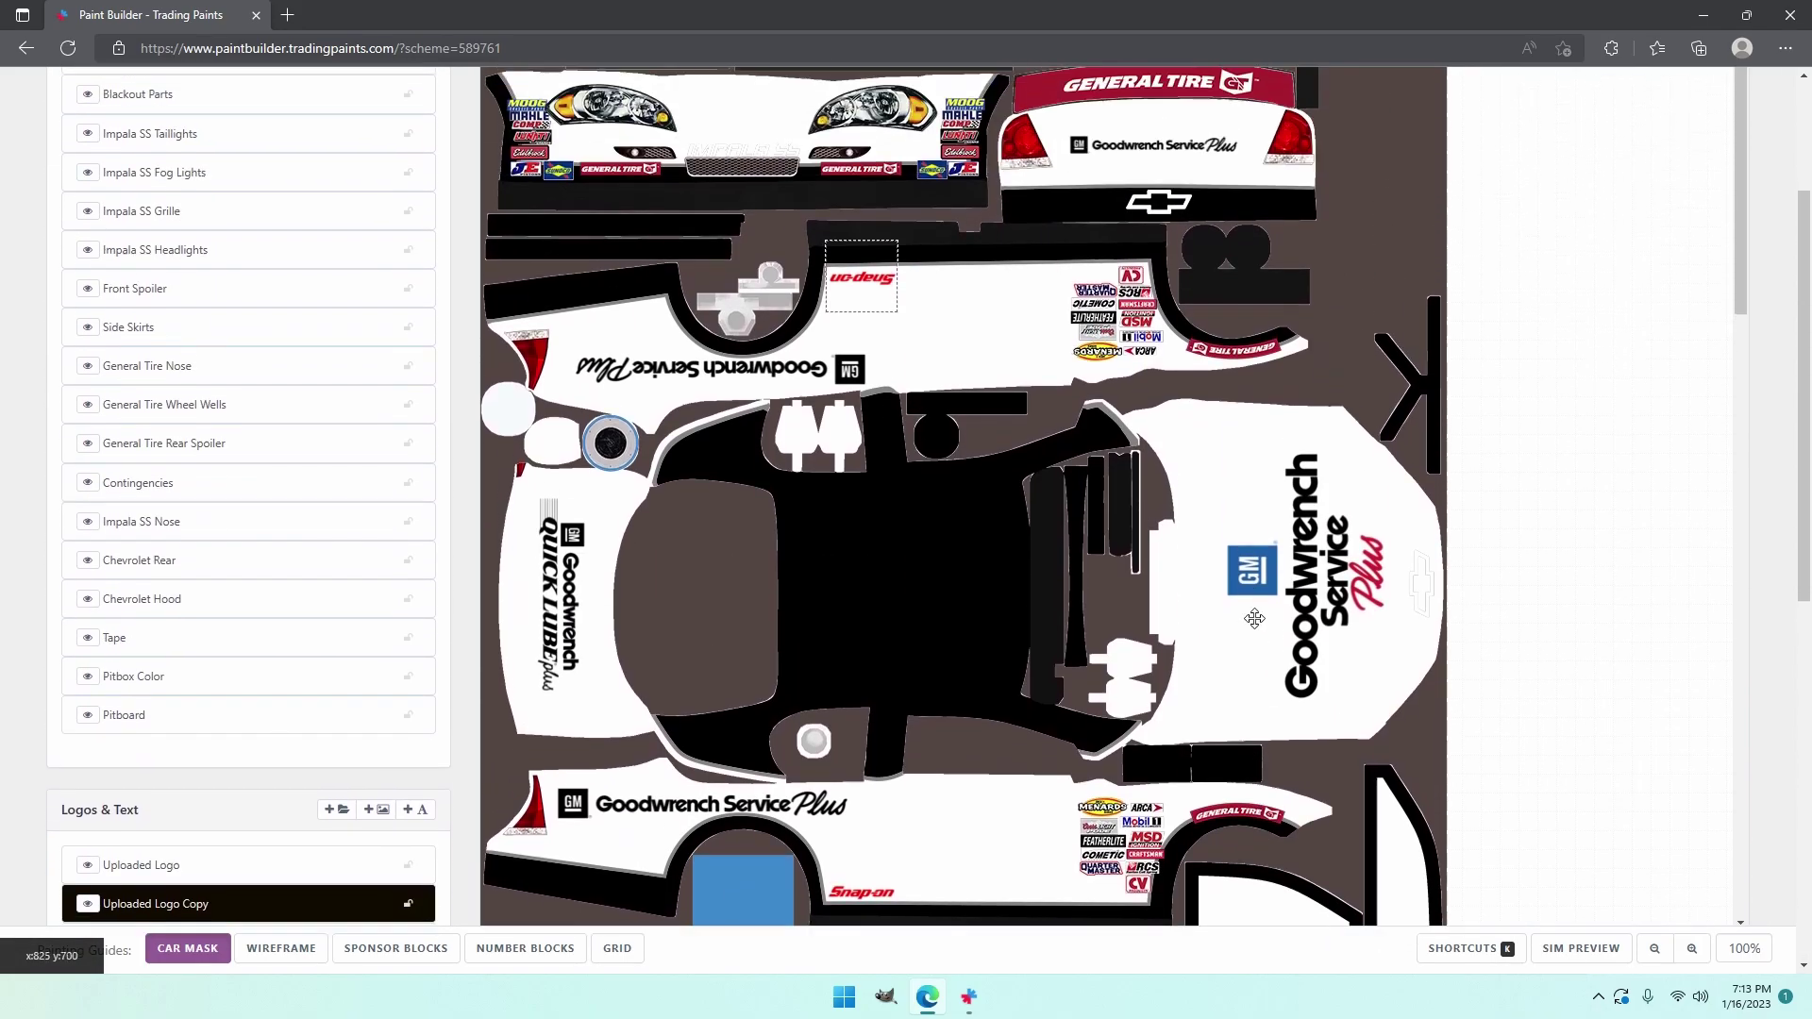
scroll(1230, 546, up, 3)
scroll(1231, 546, down, 10)
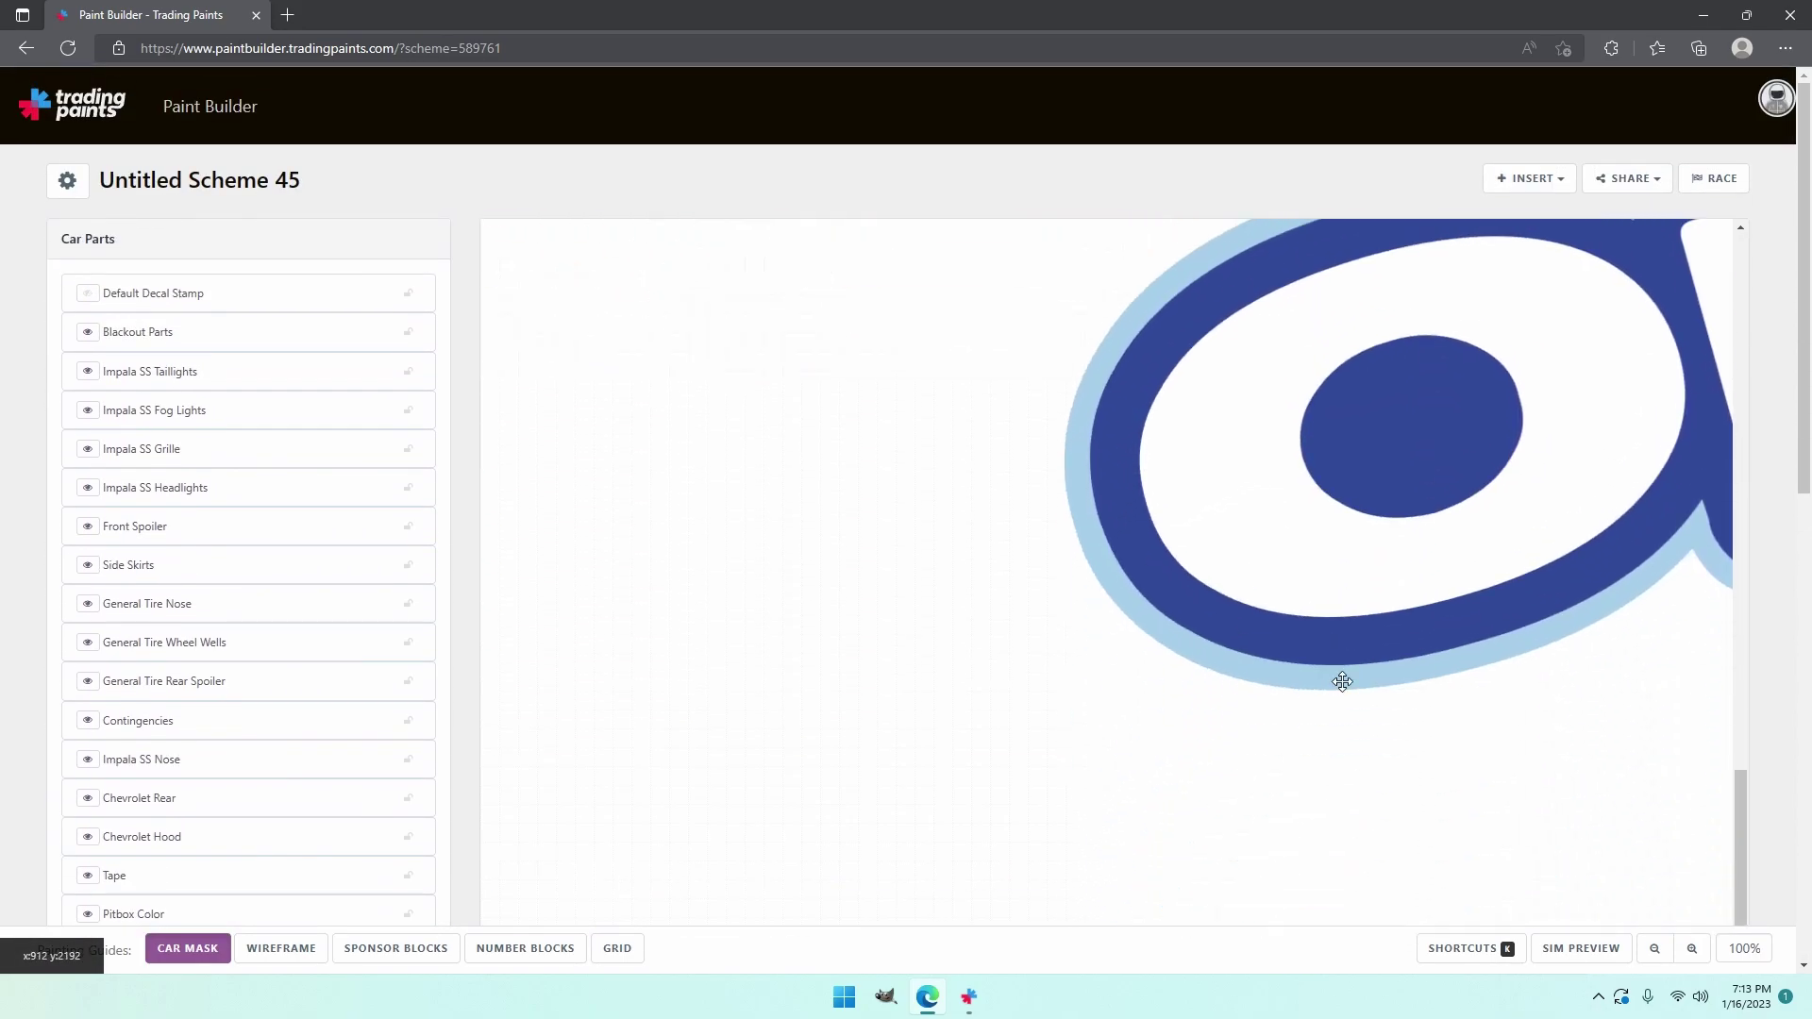
scroll(1294, 546, up, 10)
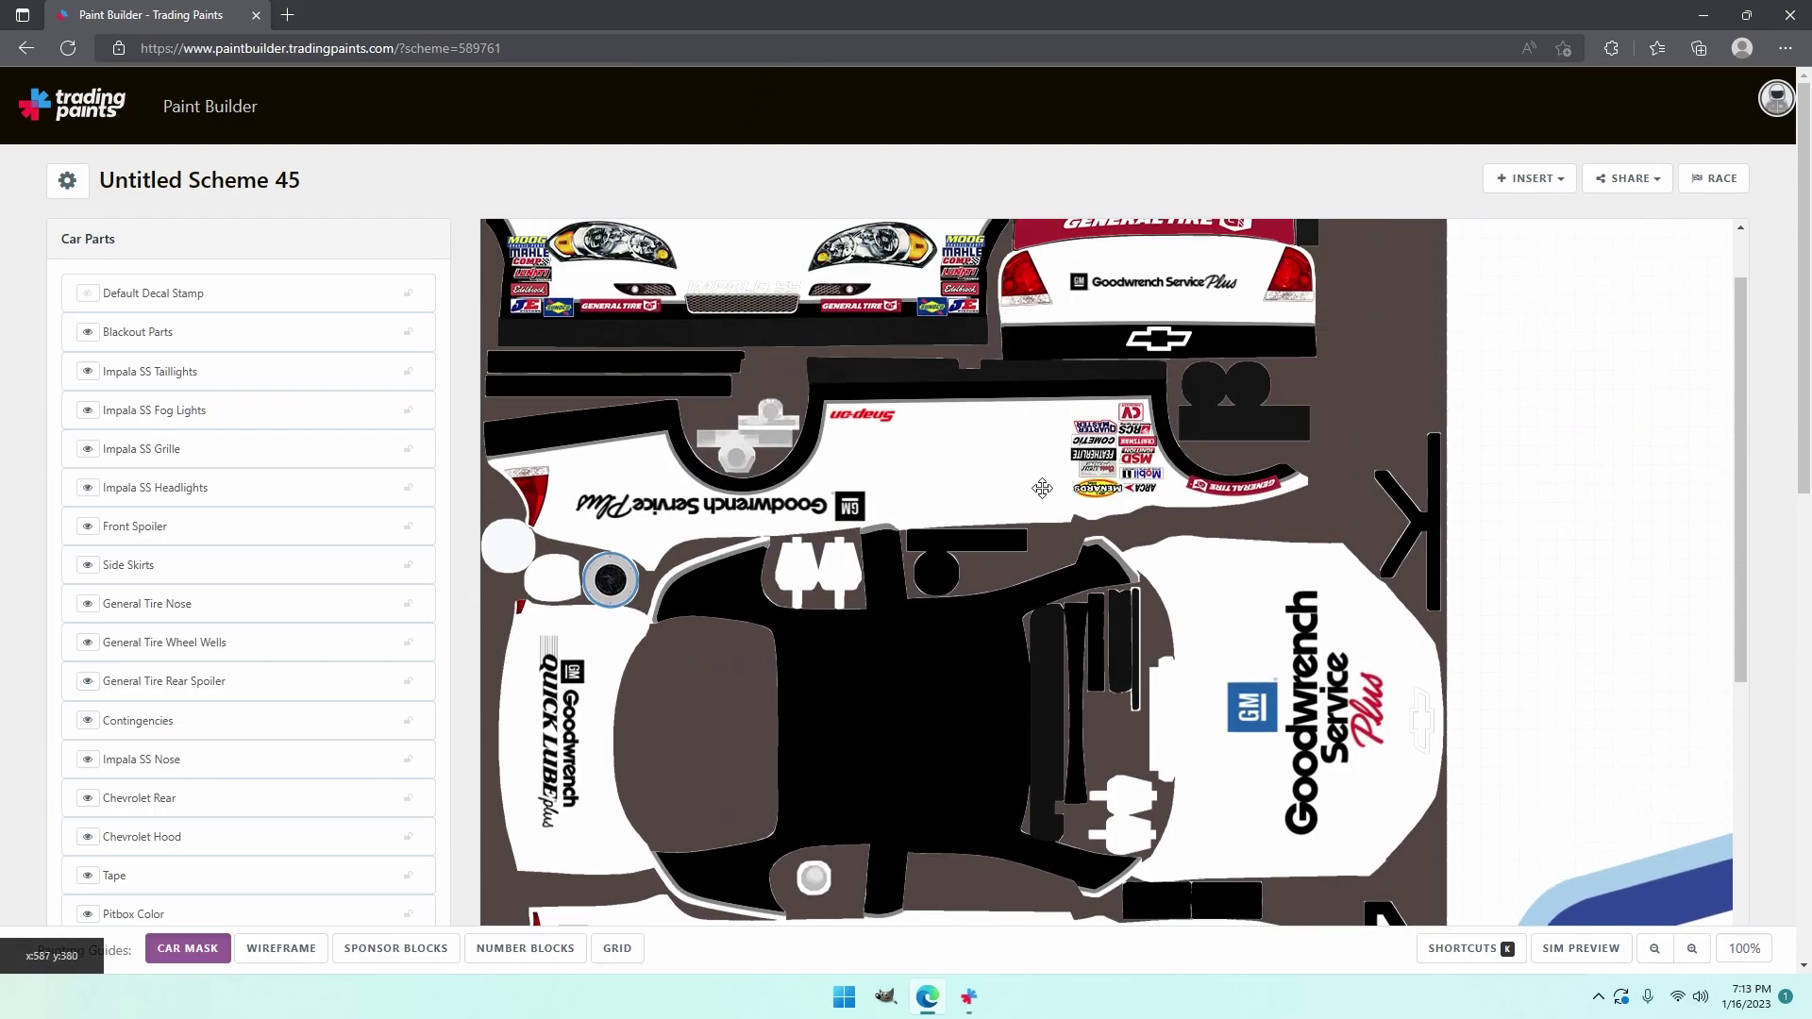
scroll(1042, 488, down, 5)
drag(1286, 607, 696, 352)
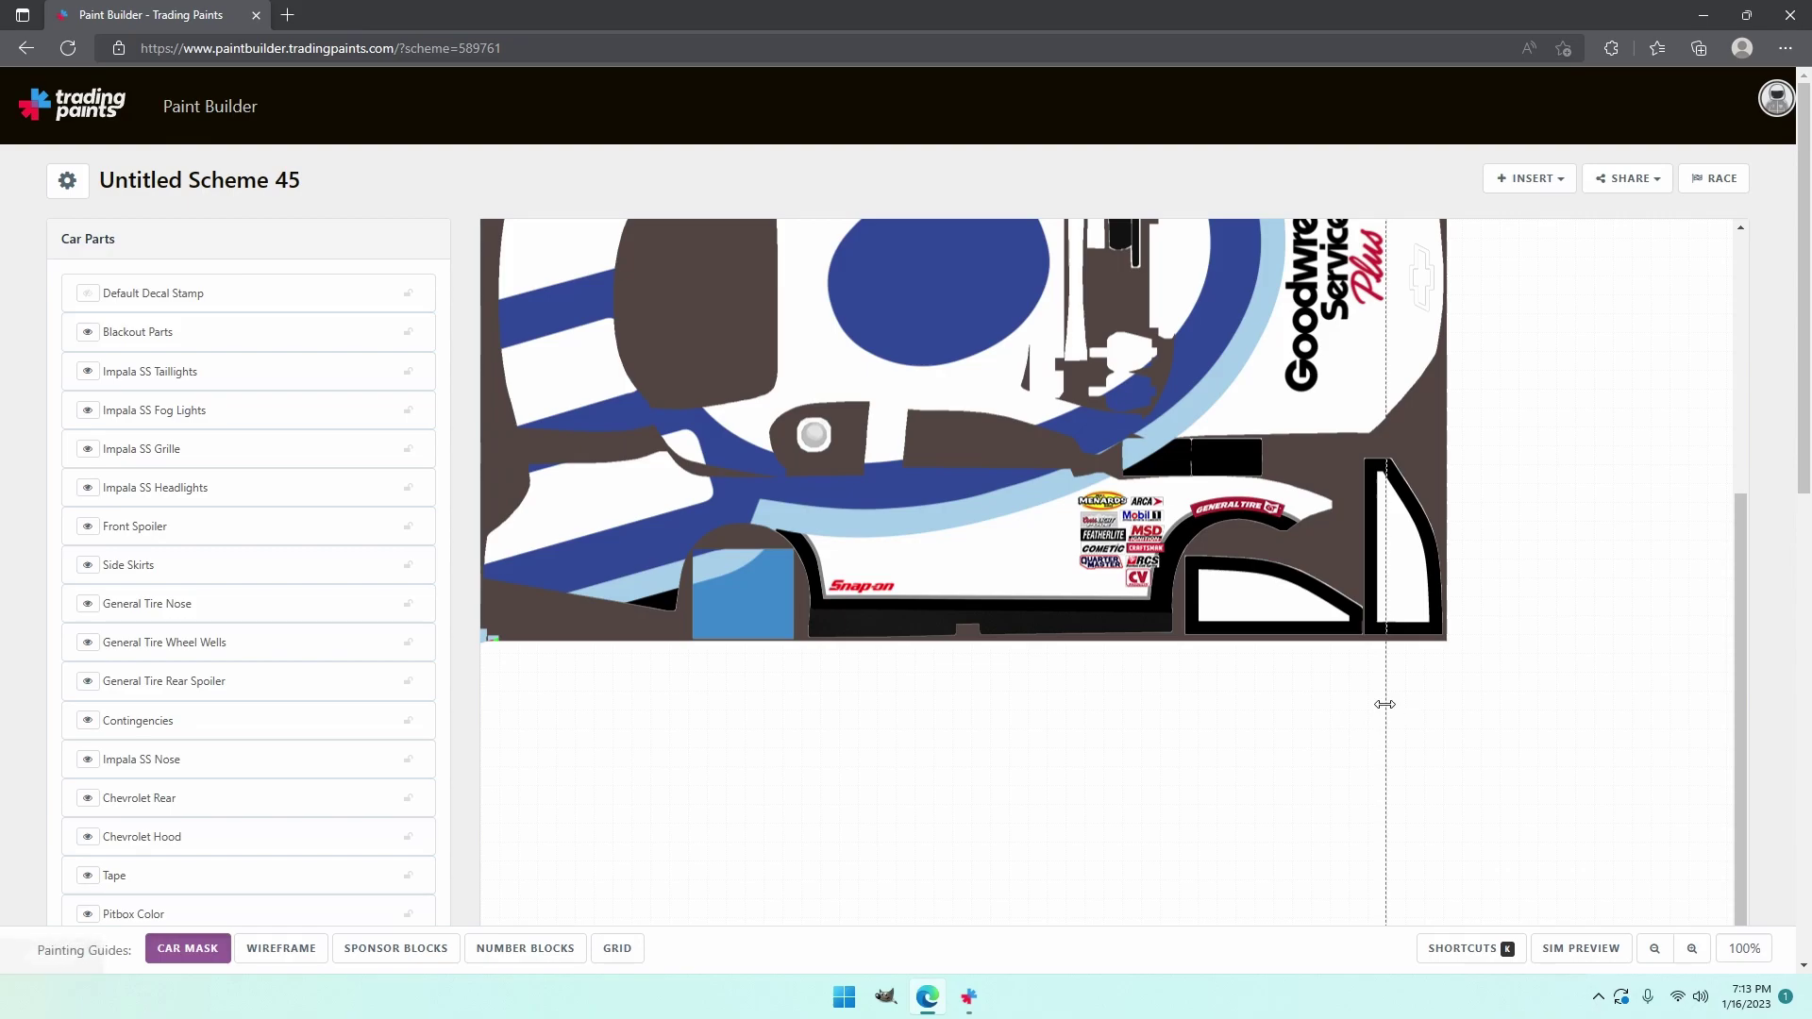
drag(1384, 704, 639, 558)
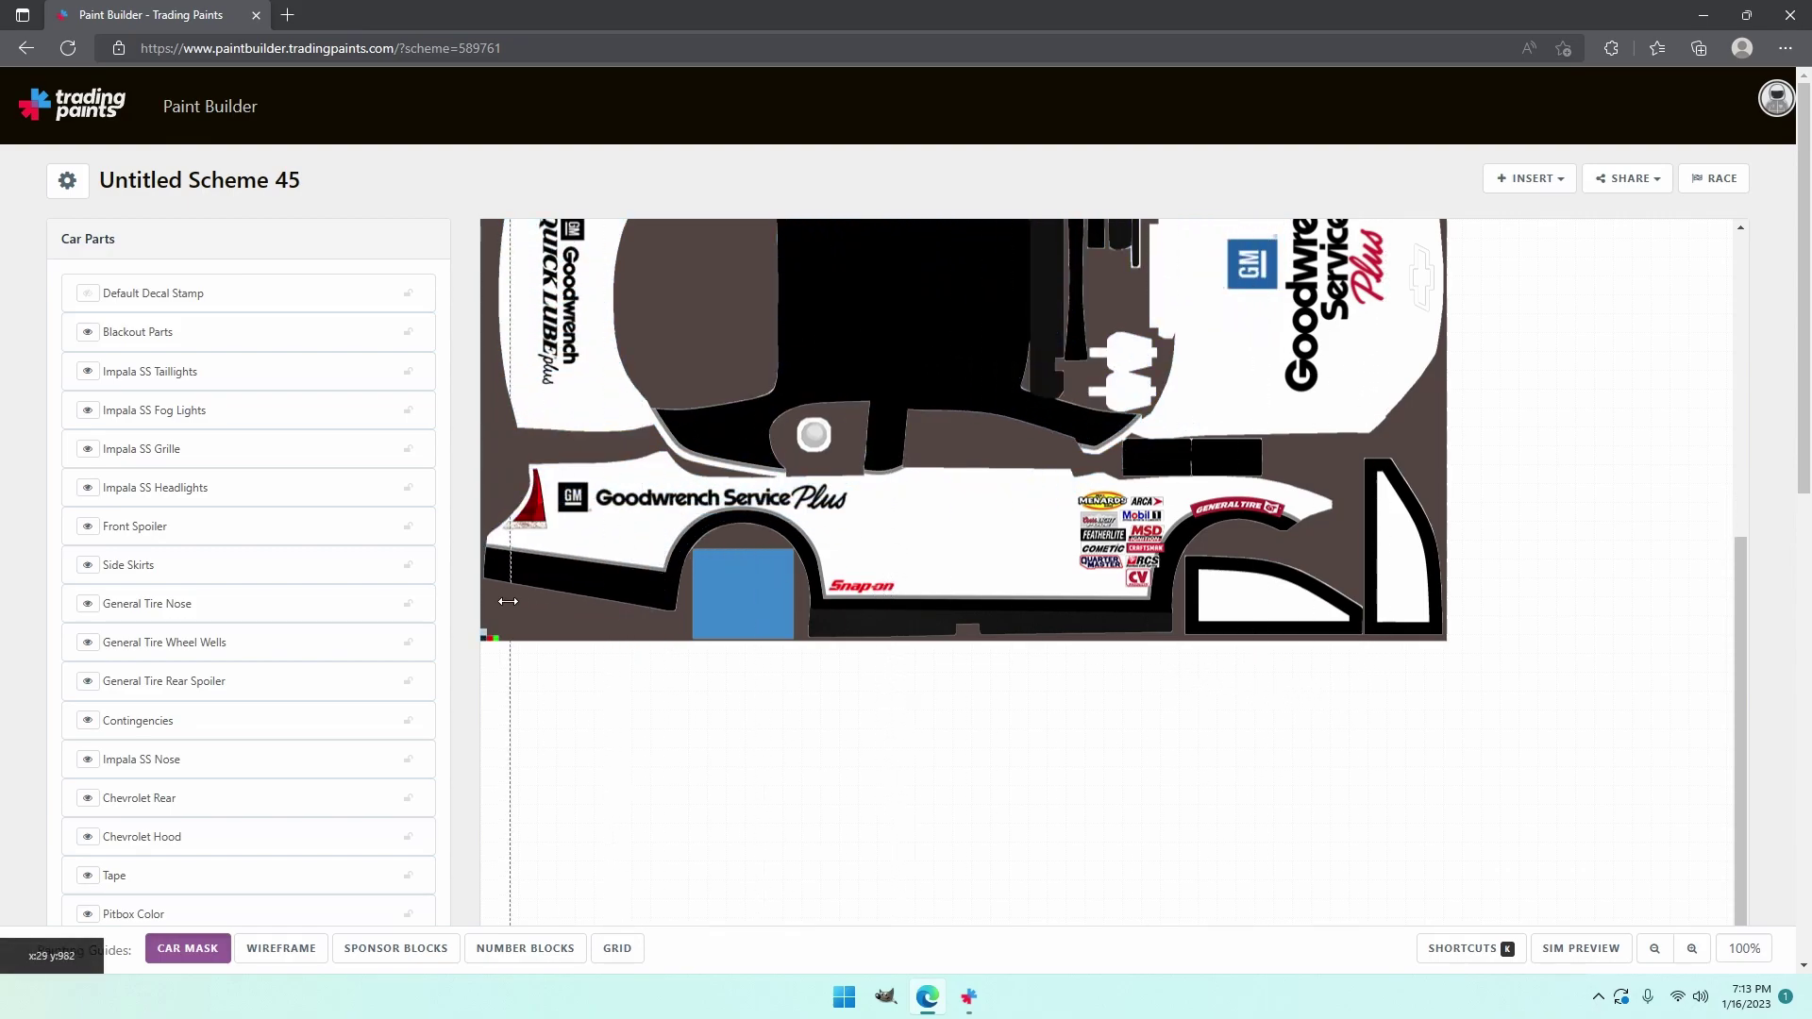
drag(501, 586, 1116, 732)
- Shrink the Oreo logo to decal size and place it just above the Snap-on decal
scroll(1526, 777, up, 2)
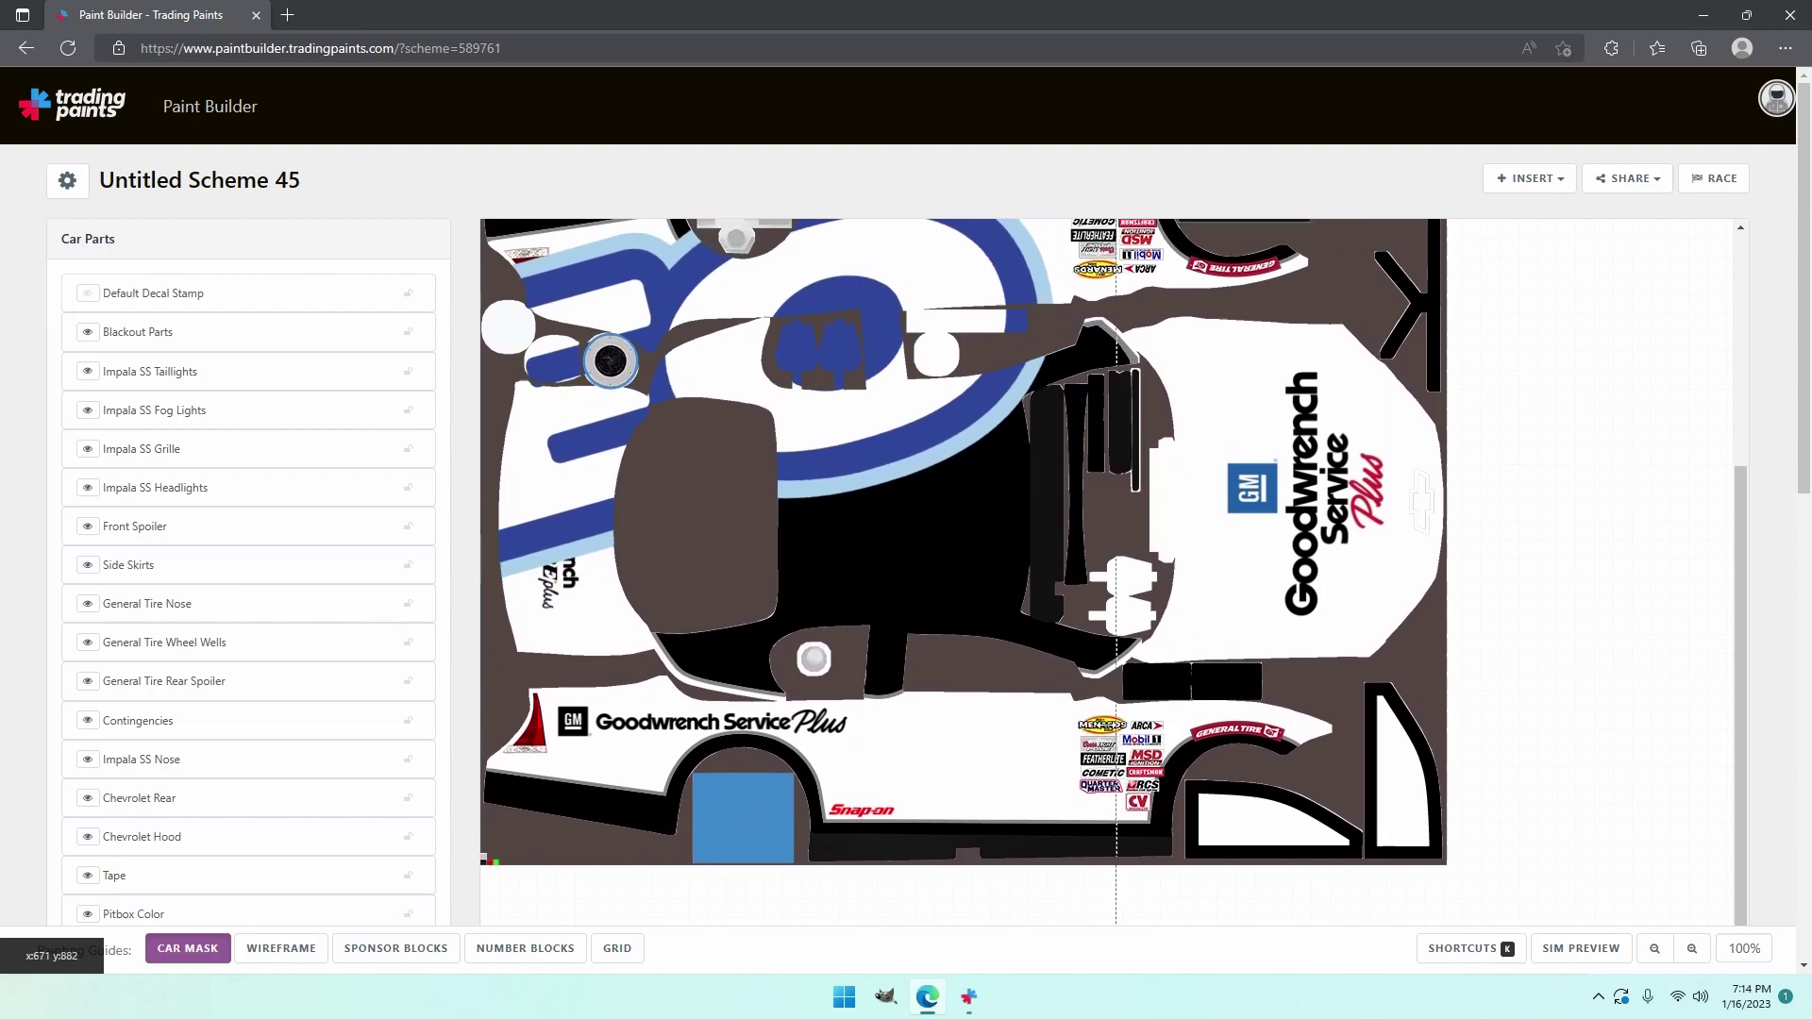
scroll(1117, 731, up, 2)
drag(985, 715, 1420, 715)
scroll(1506, 715, up, 1)
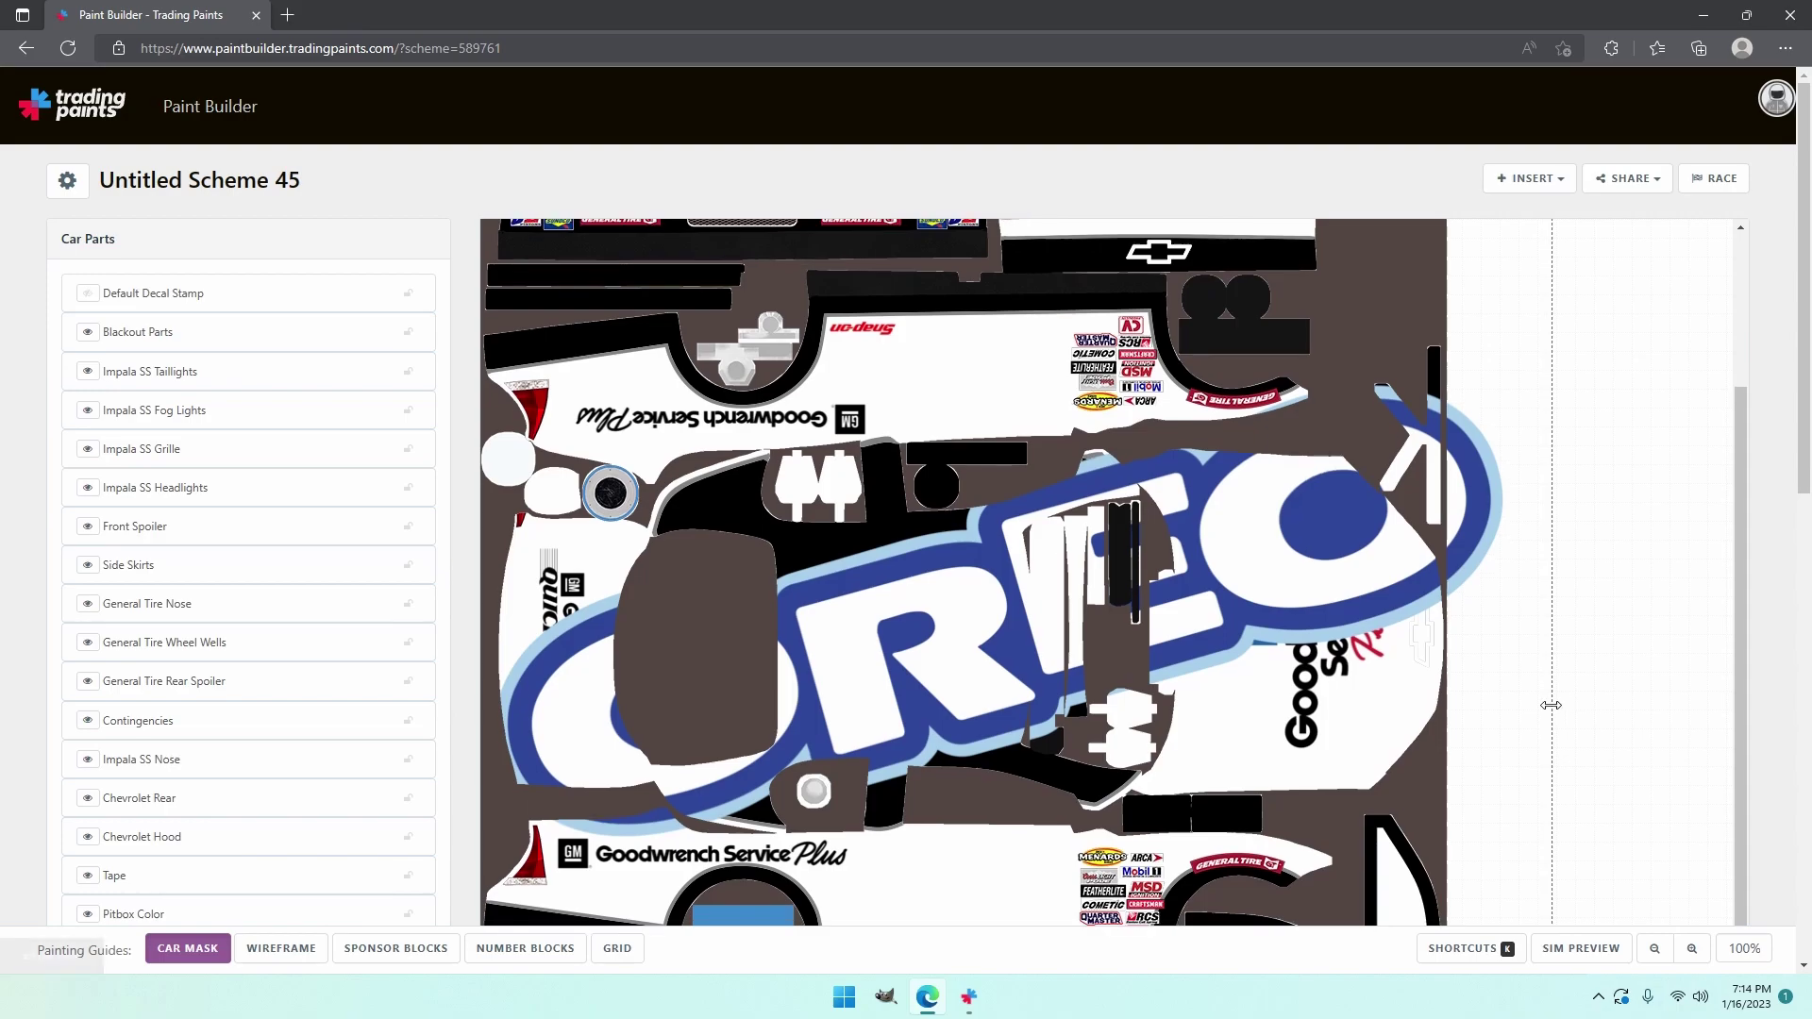
scroll(1552, 705, up, 2)
drag(1552, 705, 688, 559)
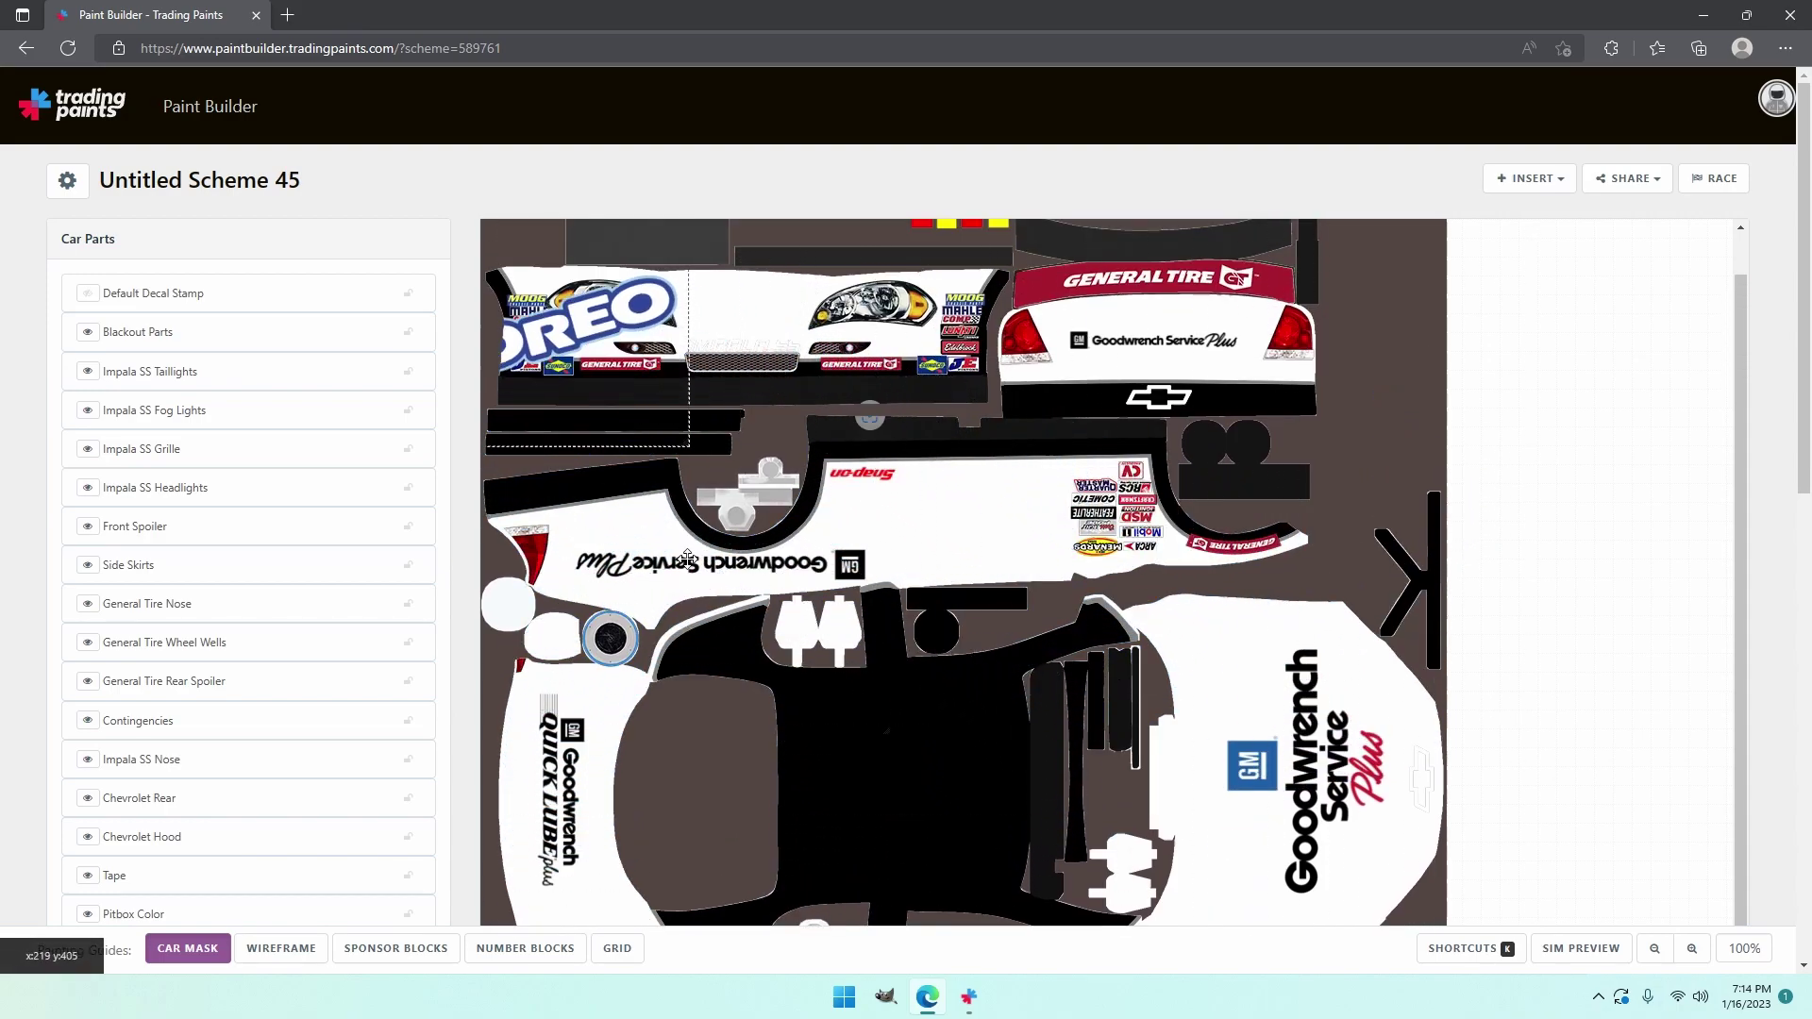
drag(604, 389, 754, 864)
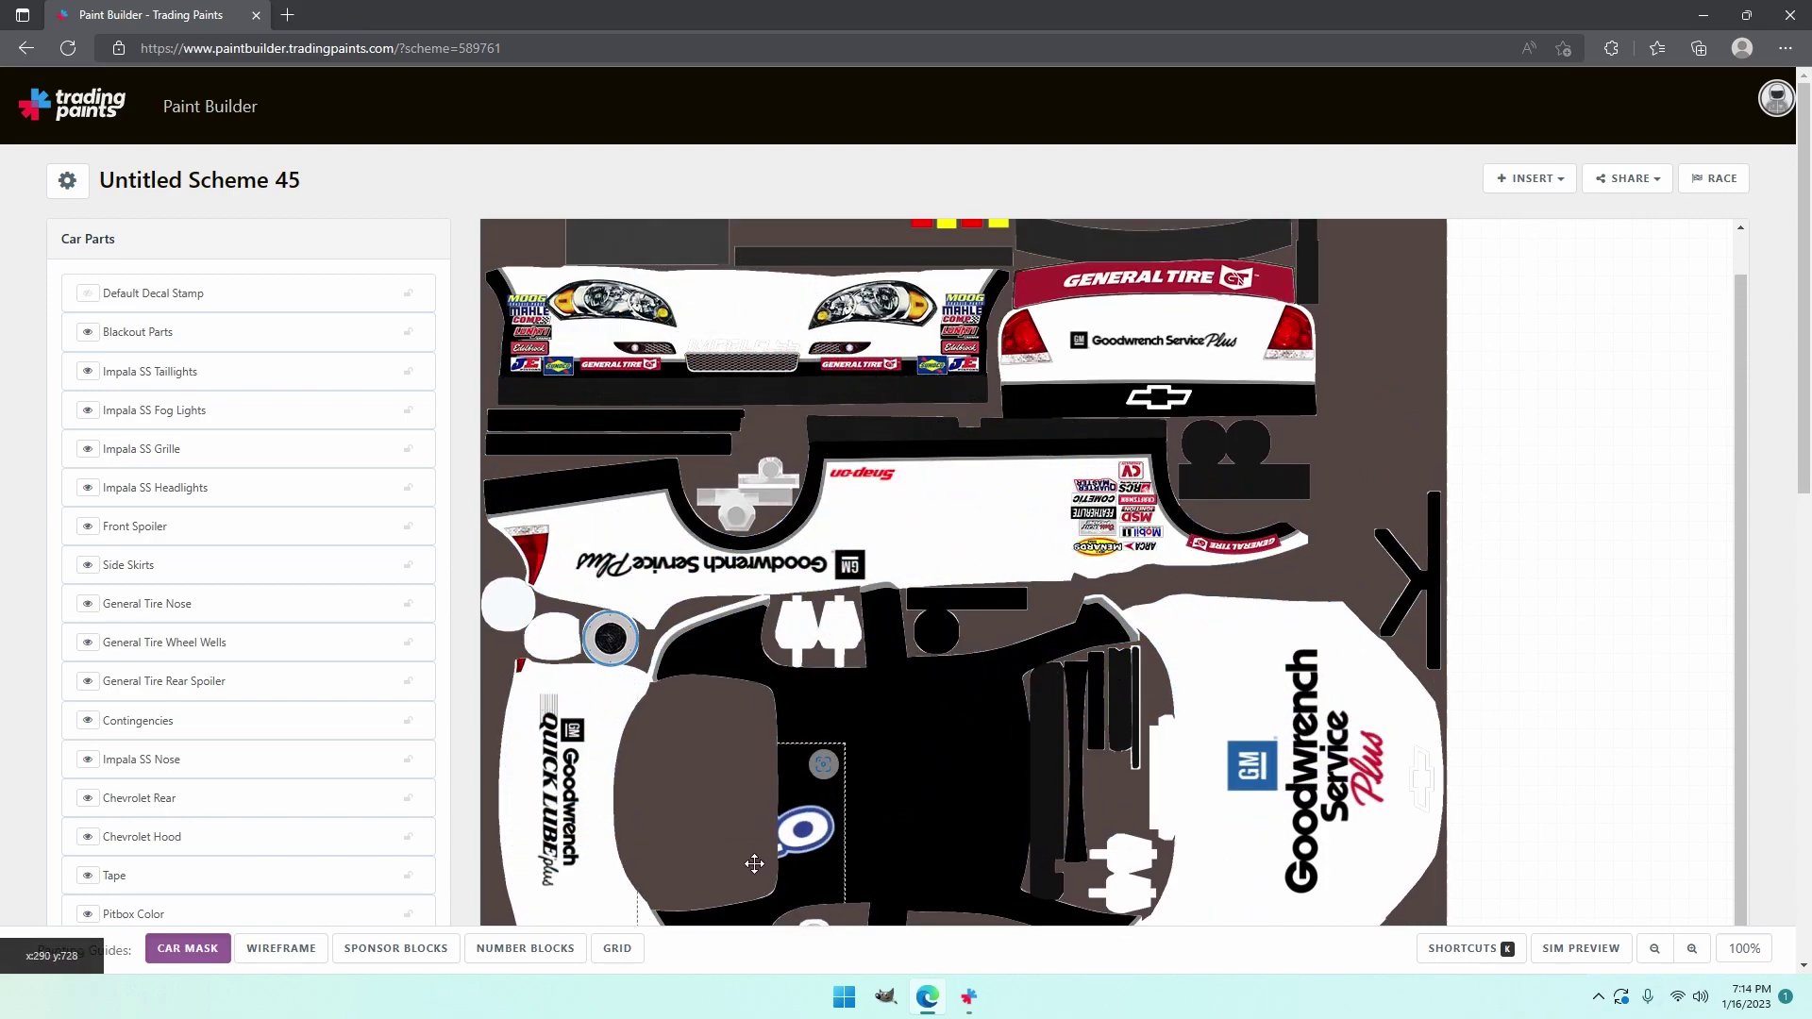
scroll(766, 829, down, 5)
drag(807, 283, 854, 517)
drag(813, 450, 867, 523)
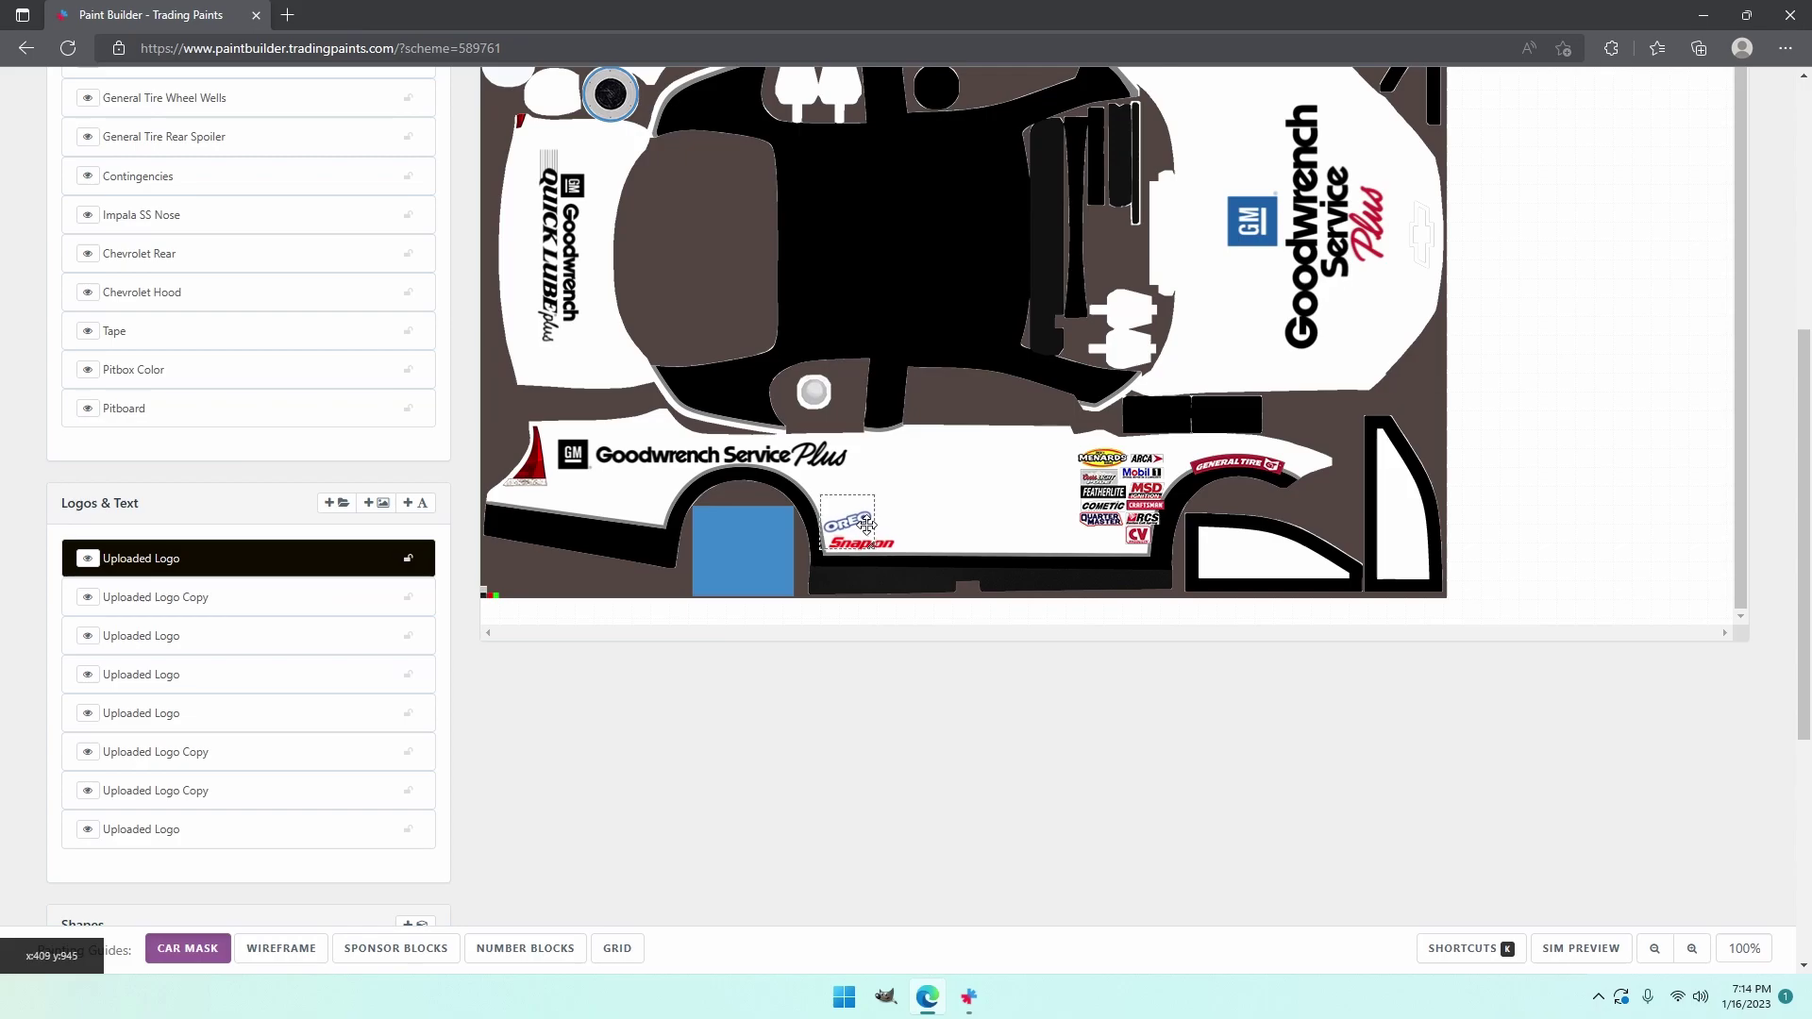
- Duplicate the Oreo logo onto the upper side panel and rotate the copy 180°
right_click(856, 524)
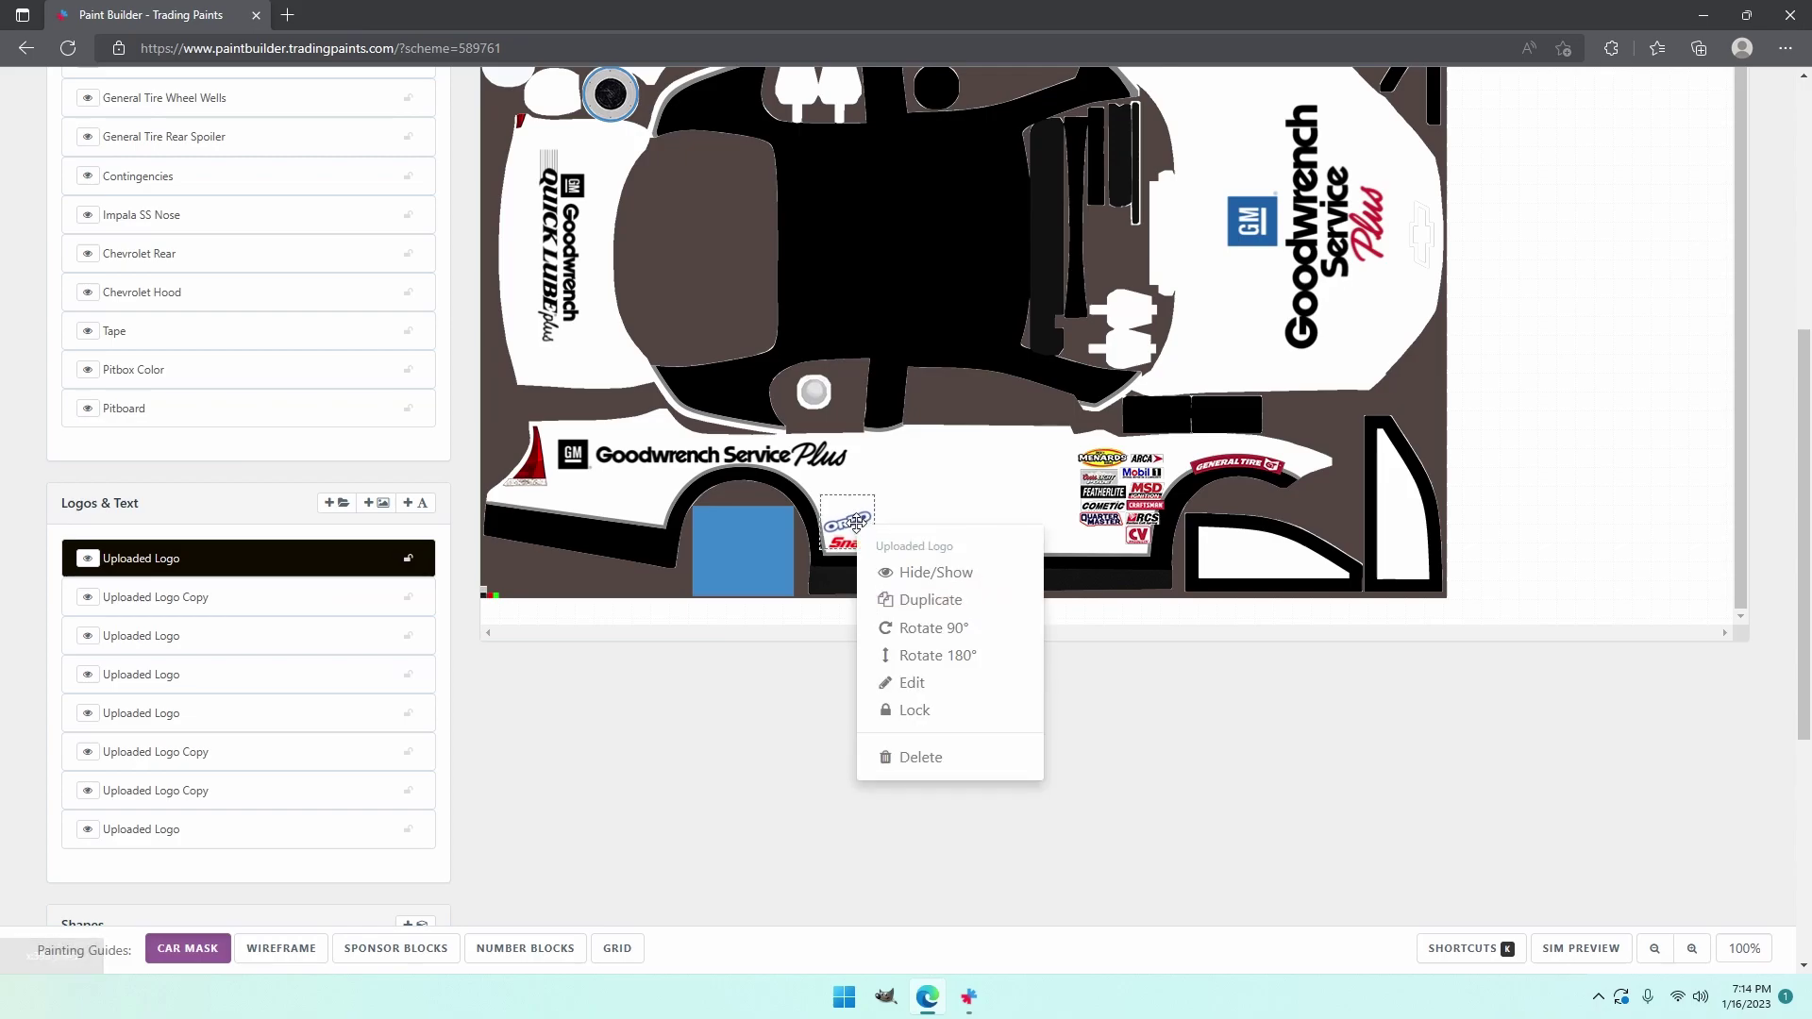
click(922, 600)
scroll(1005, 566, up, 3)
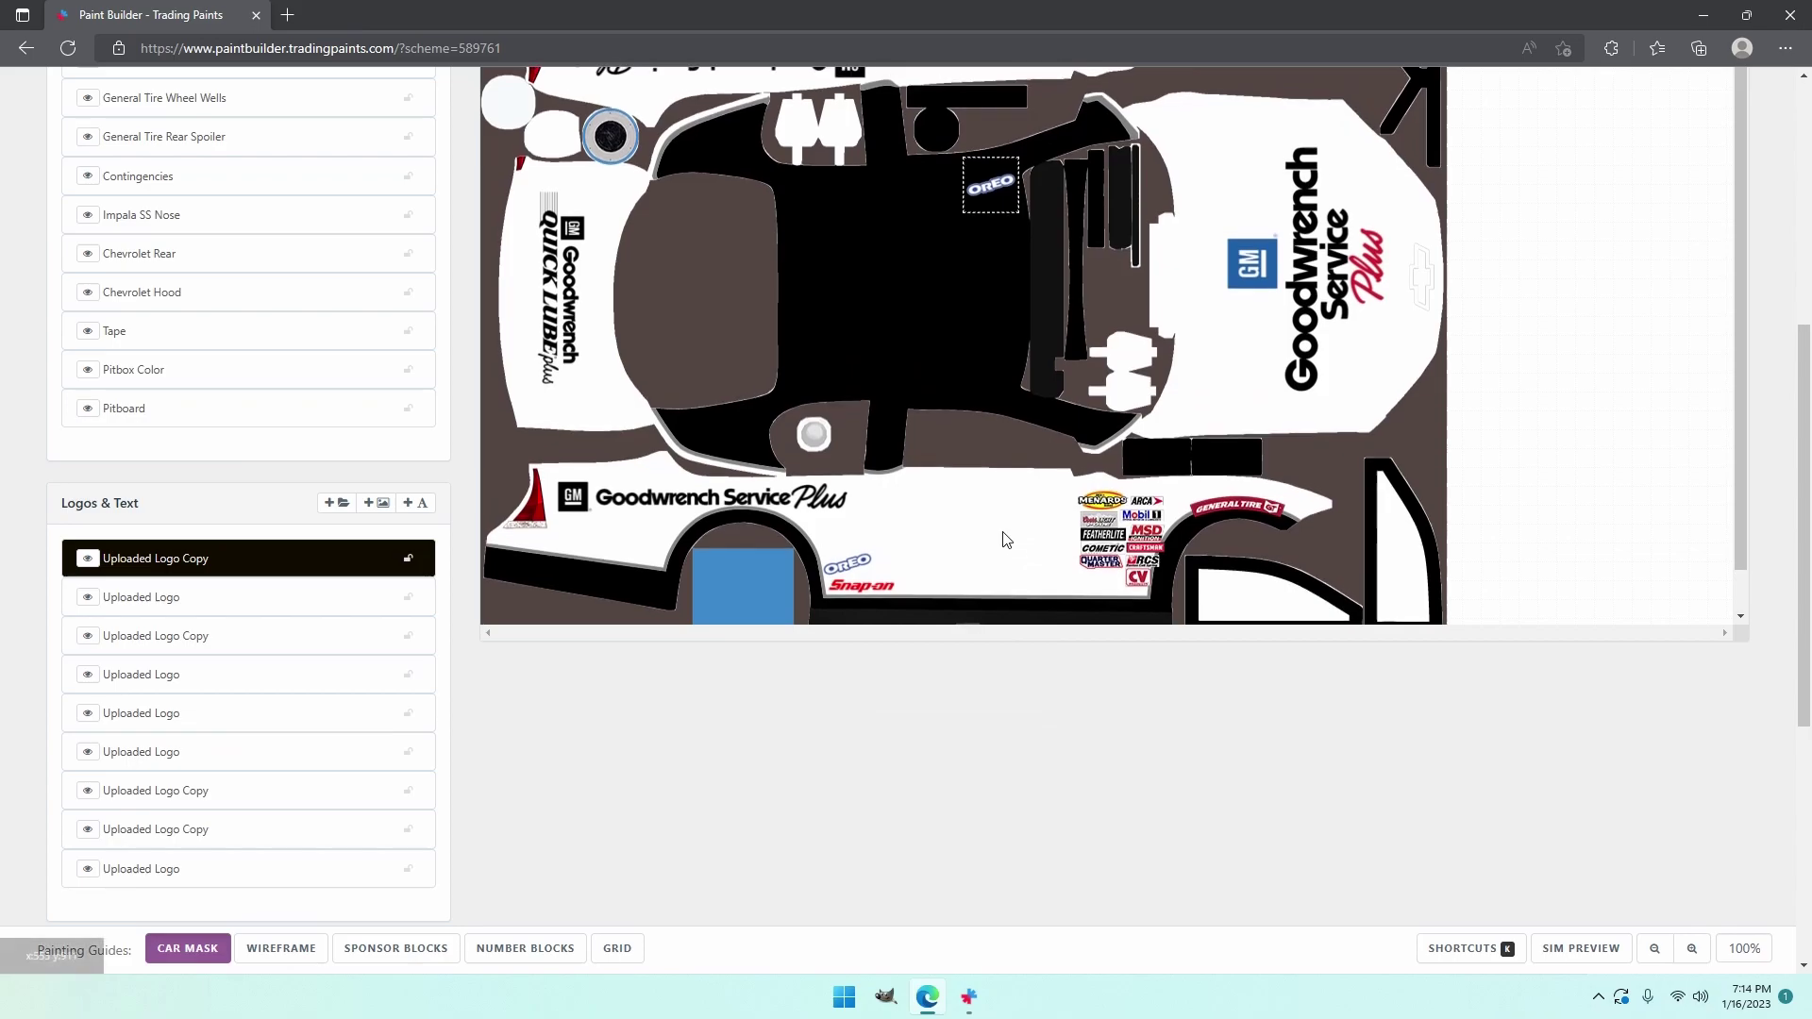
drag(982, 454, 886, 277)
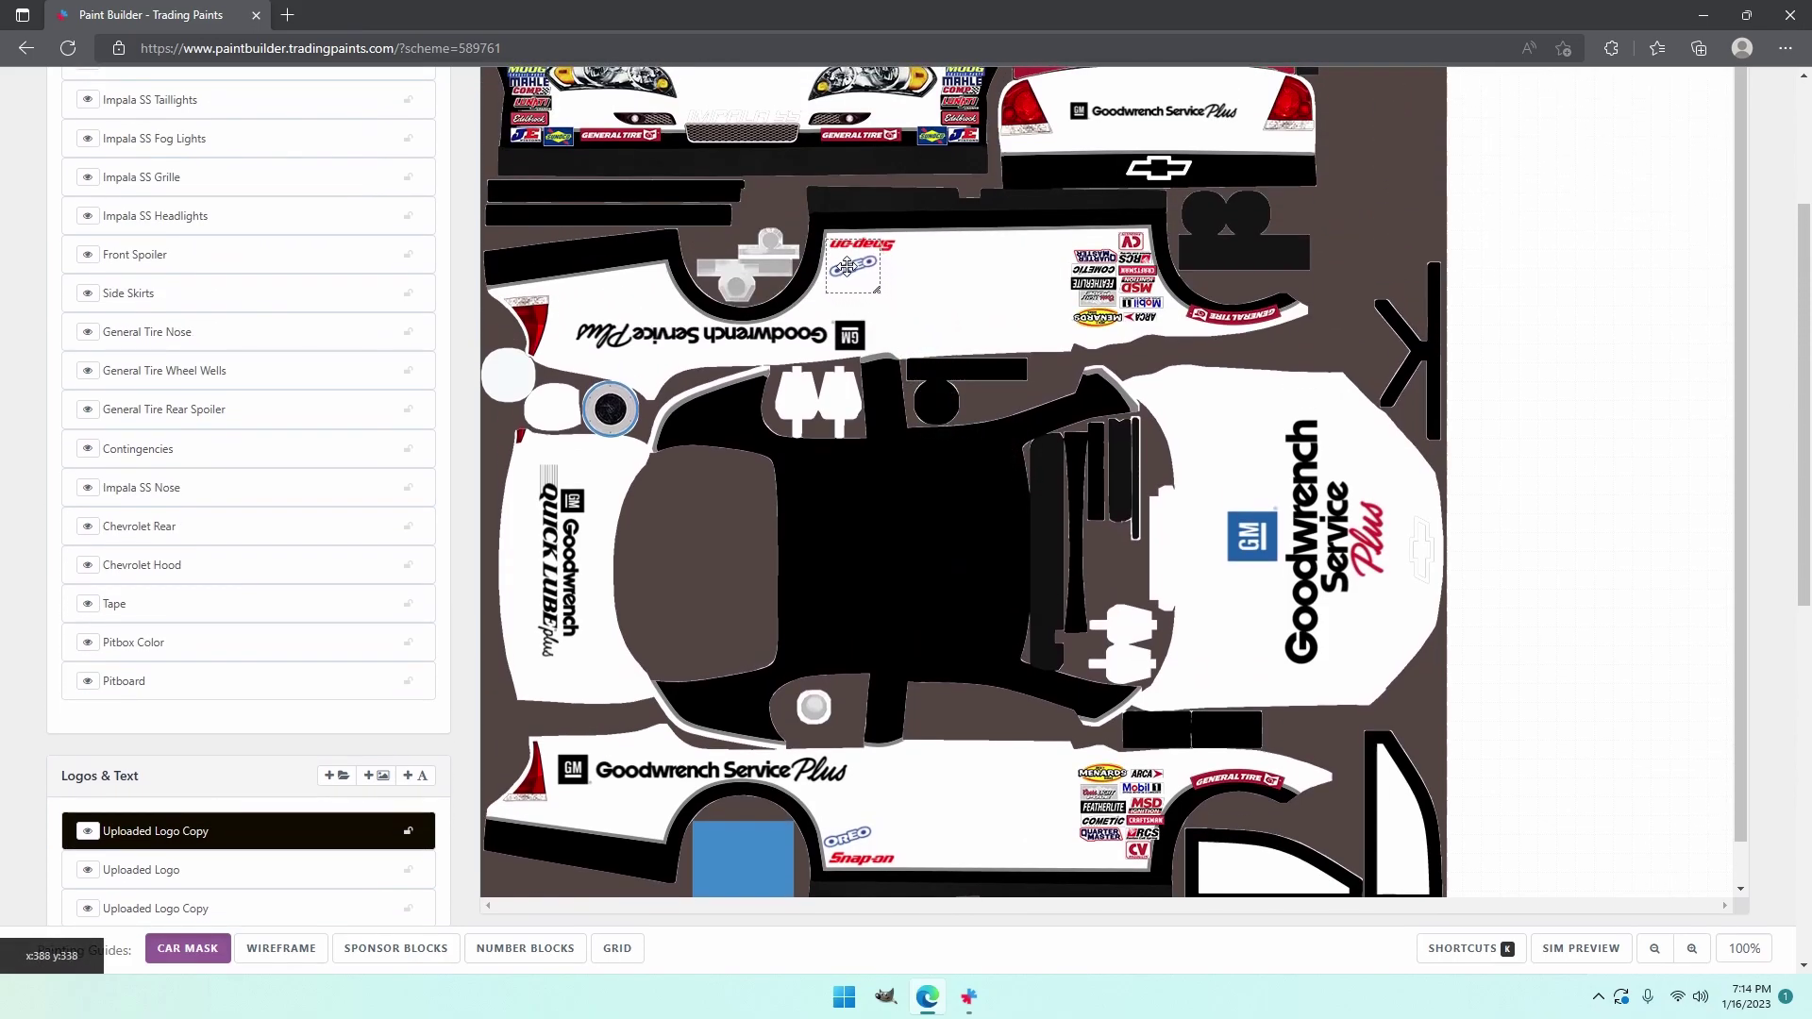
right_click(850, 273)
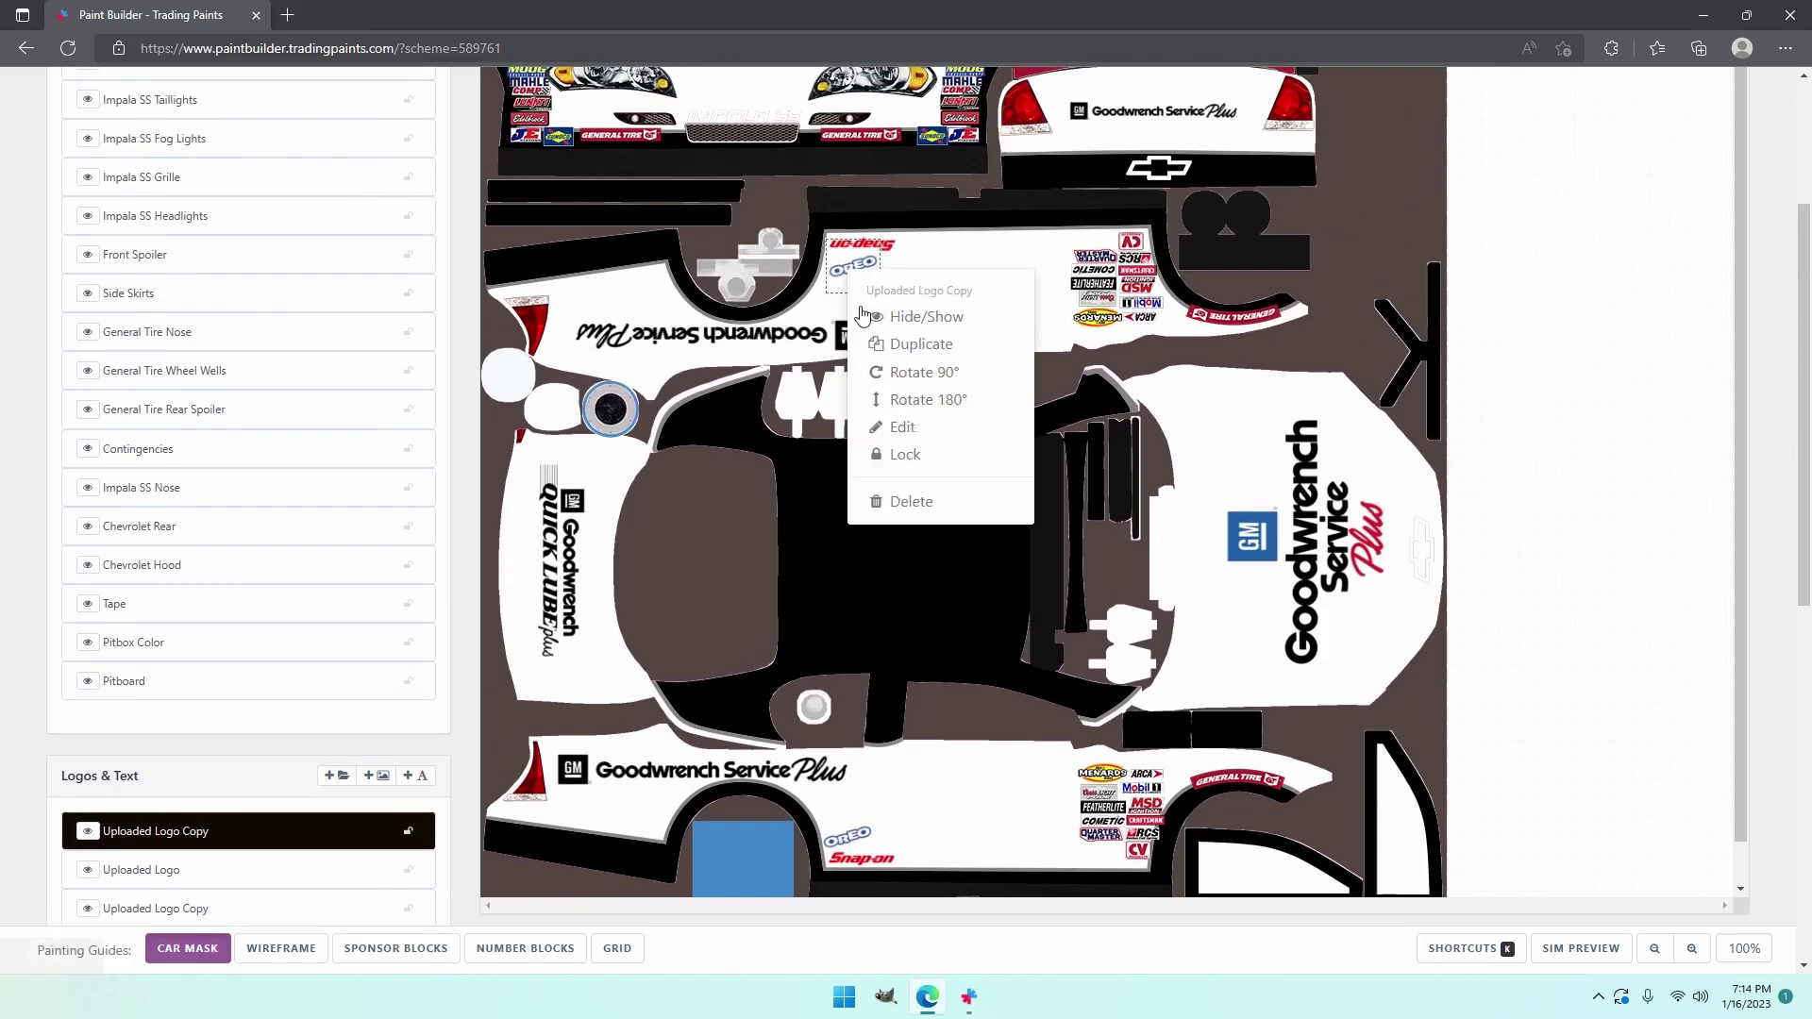
click(923, 401)
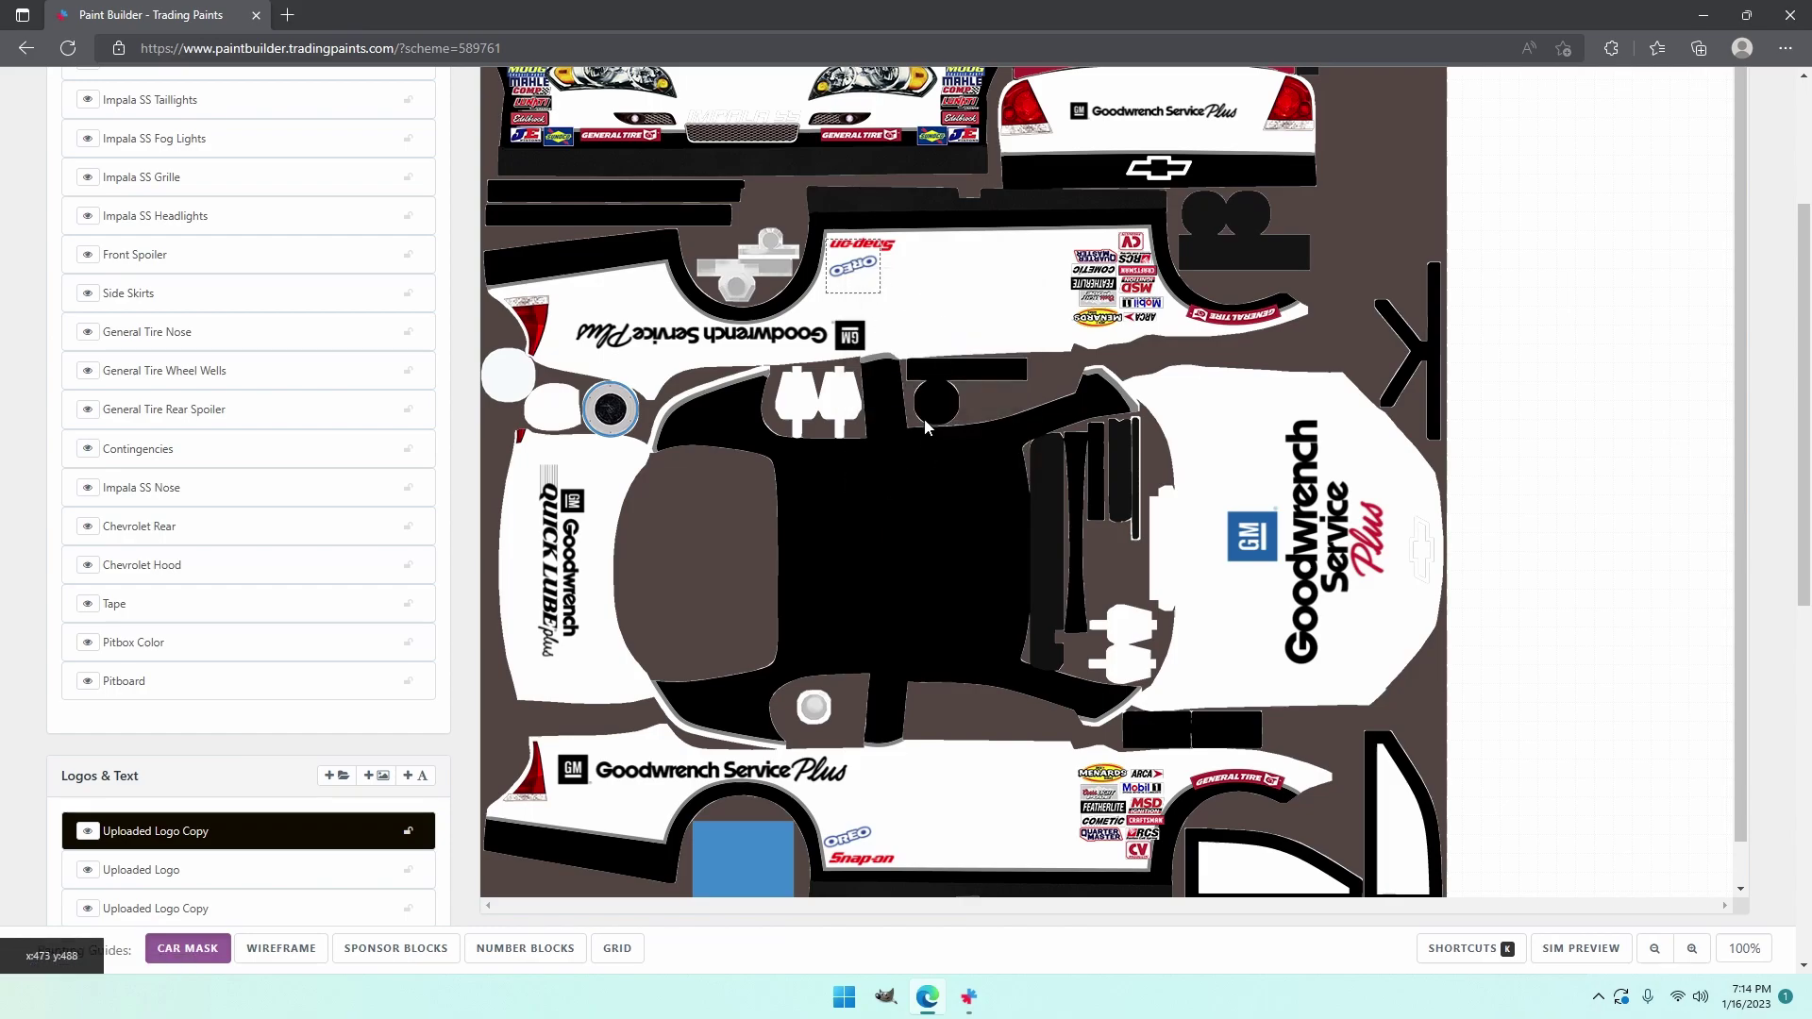
scroll(924, 426, down, 1)
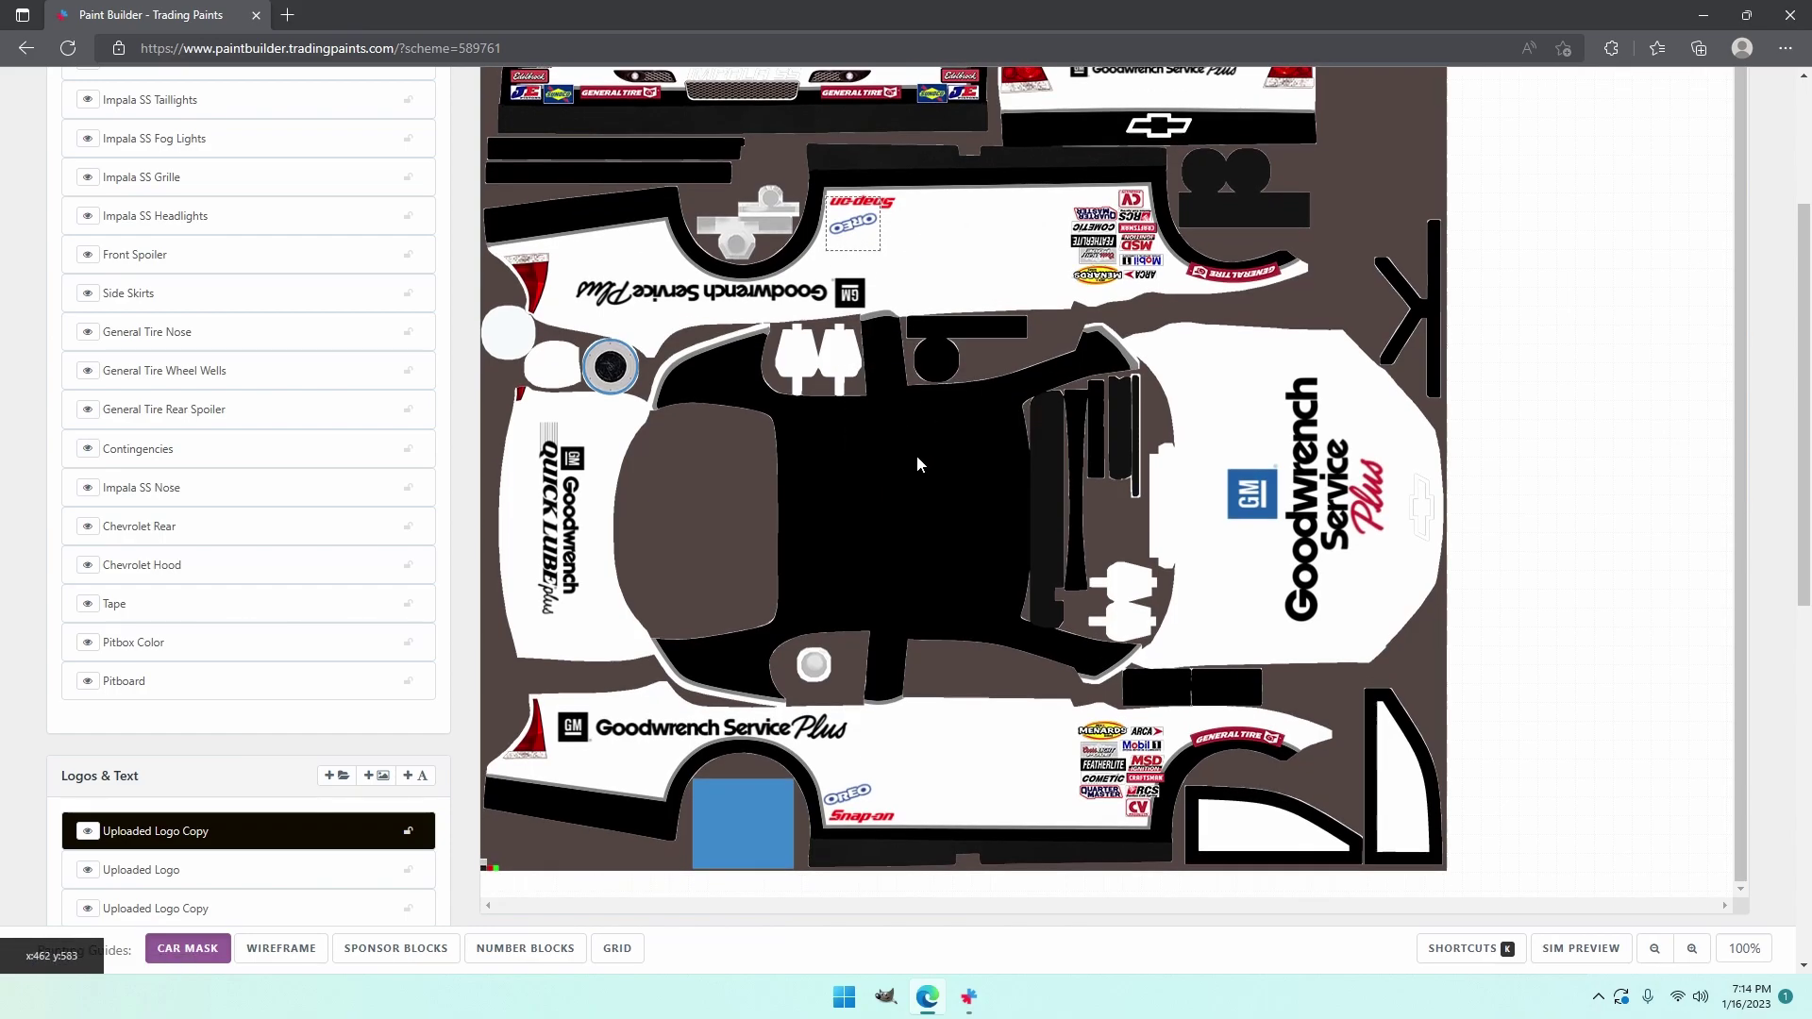
scroll(915, 455, down, 3)
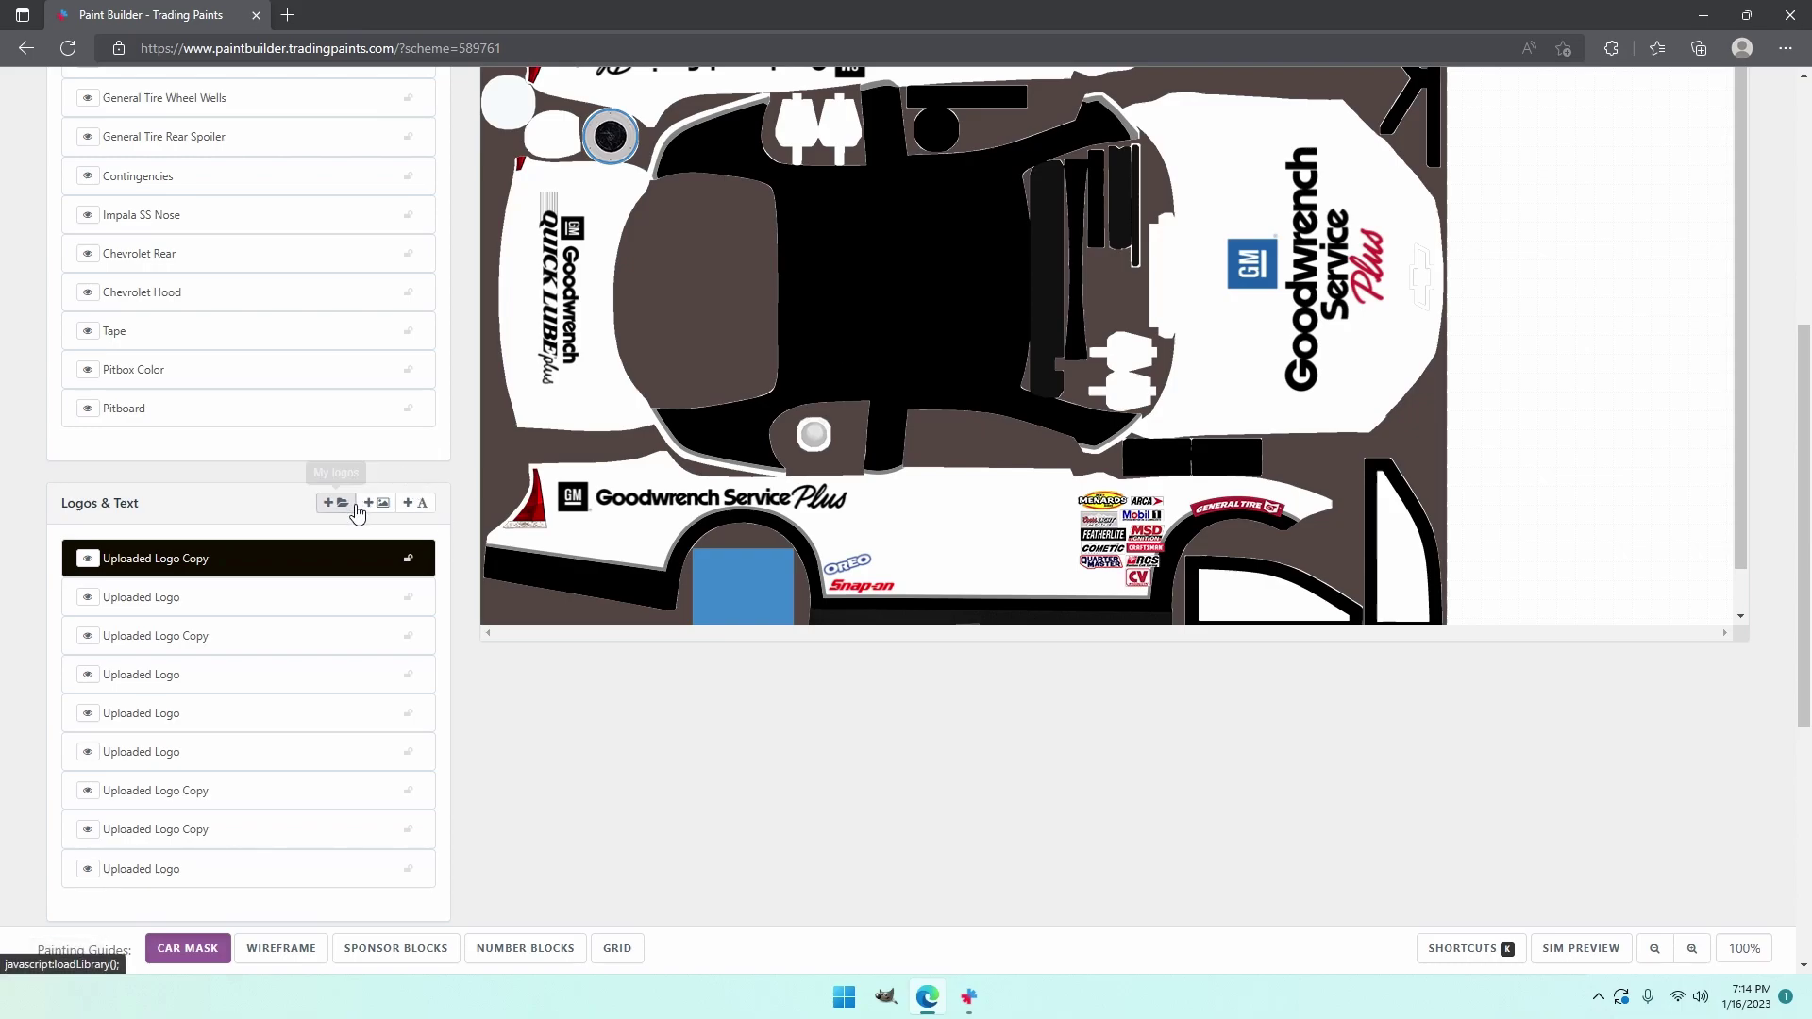
- Insert the Goodwrench Service logo from the saved logos library
click(374, 501)
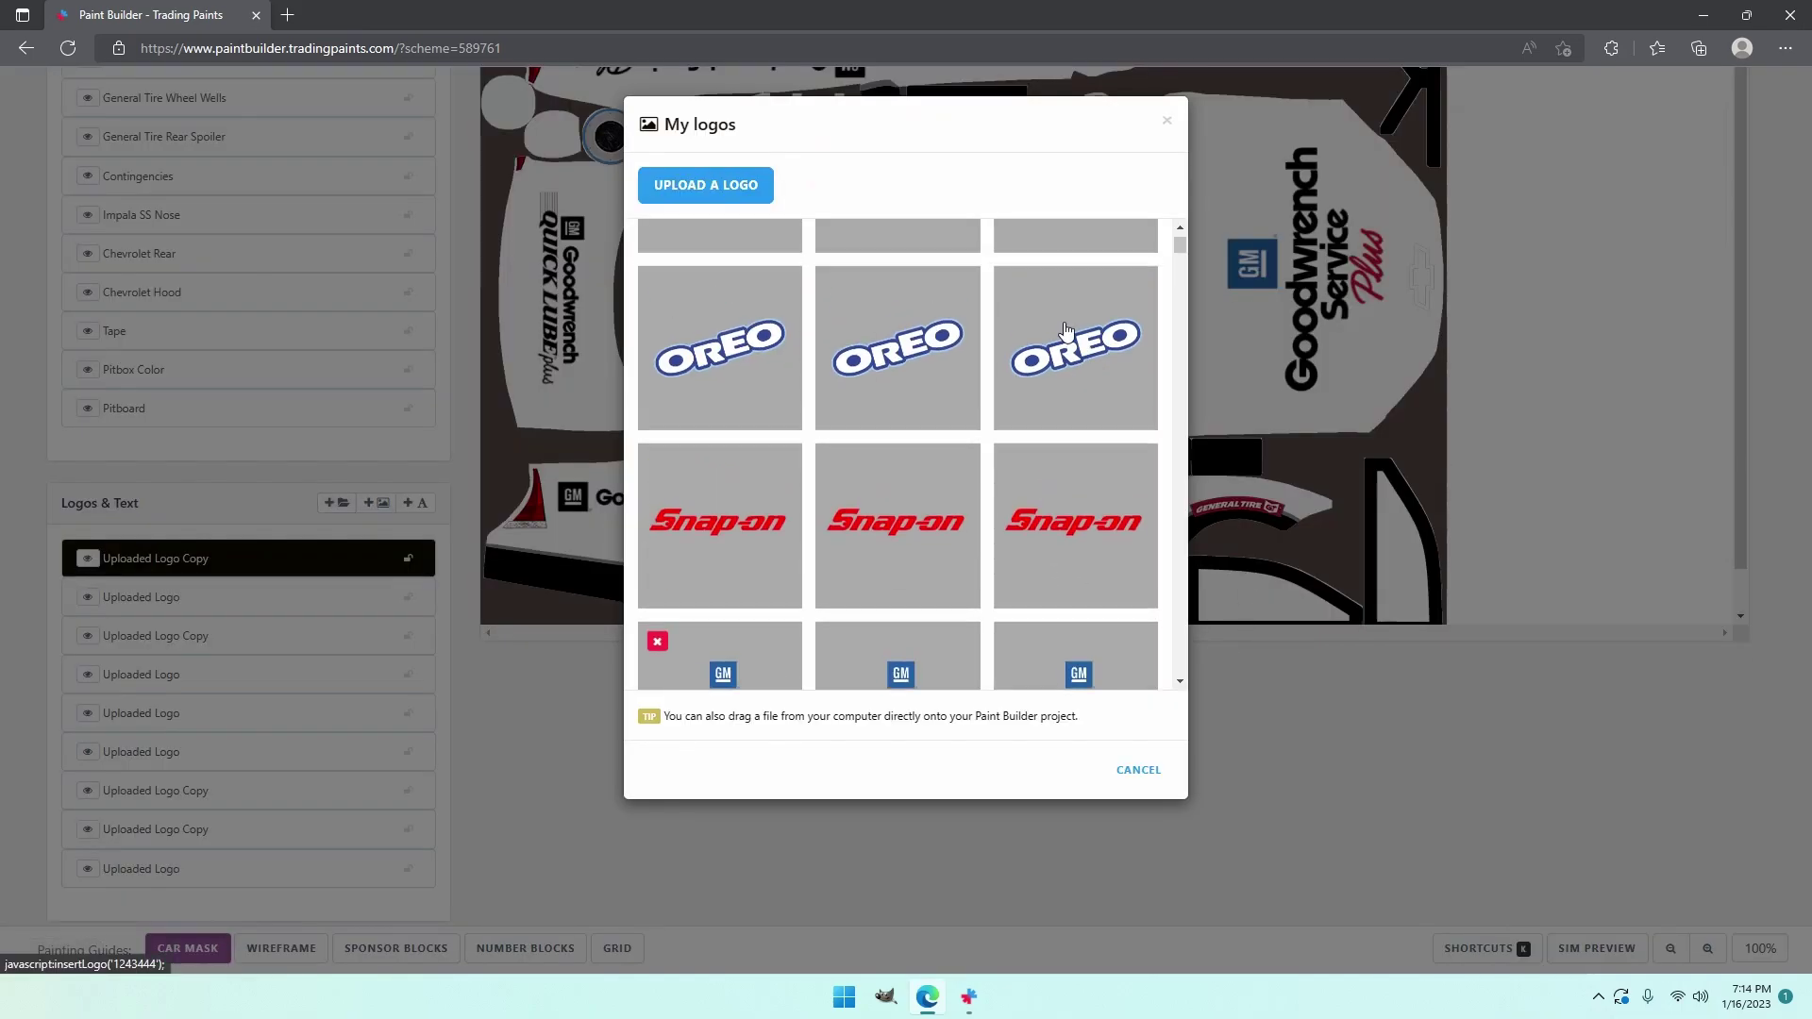
scroll(1062, 354, up, 2)
scroll(1042, 380, down, 6)
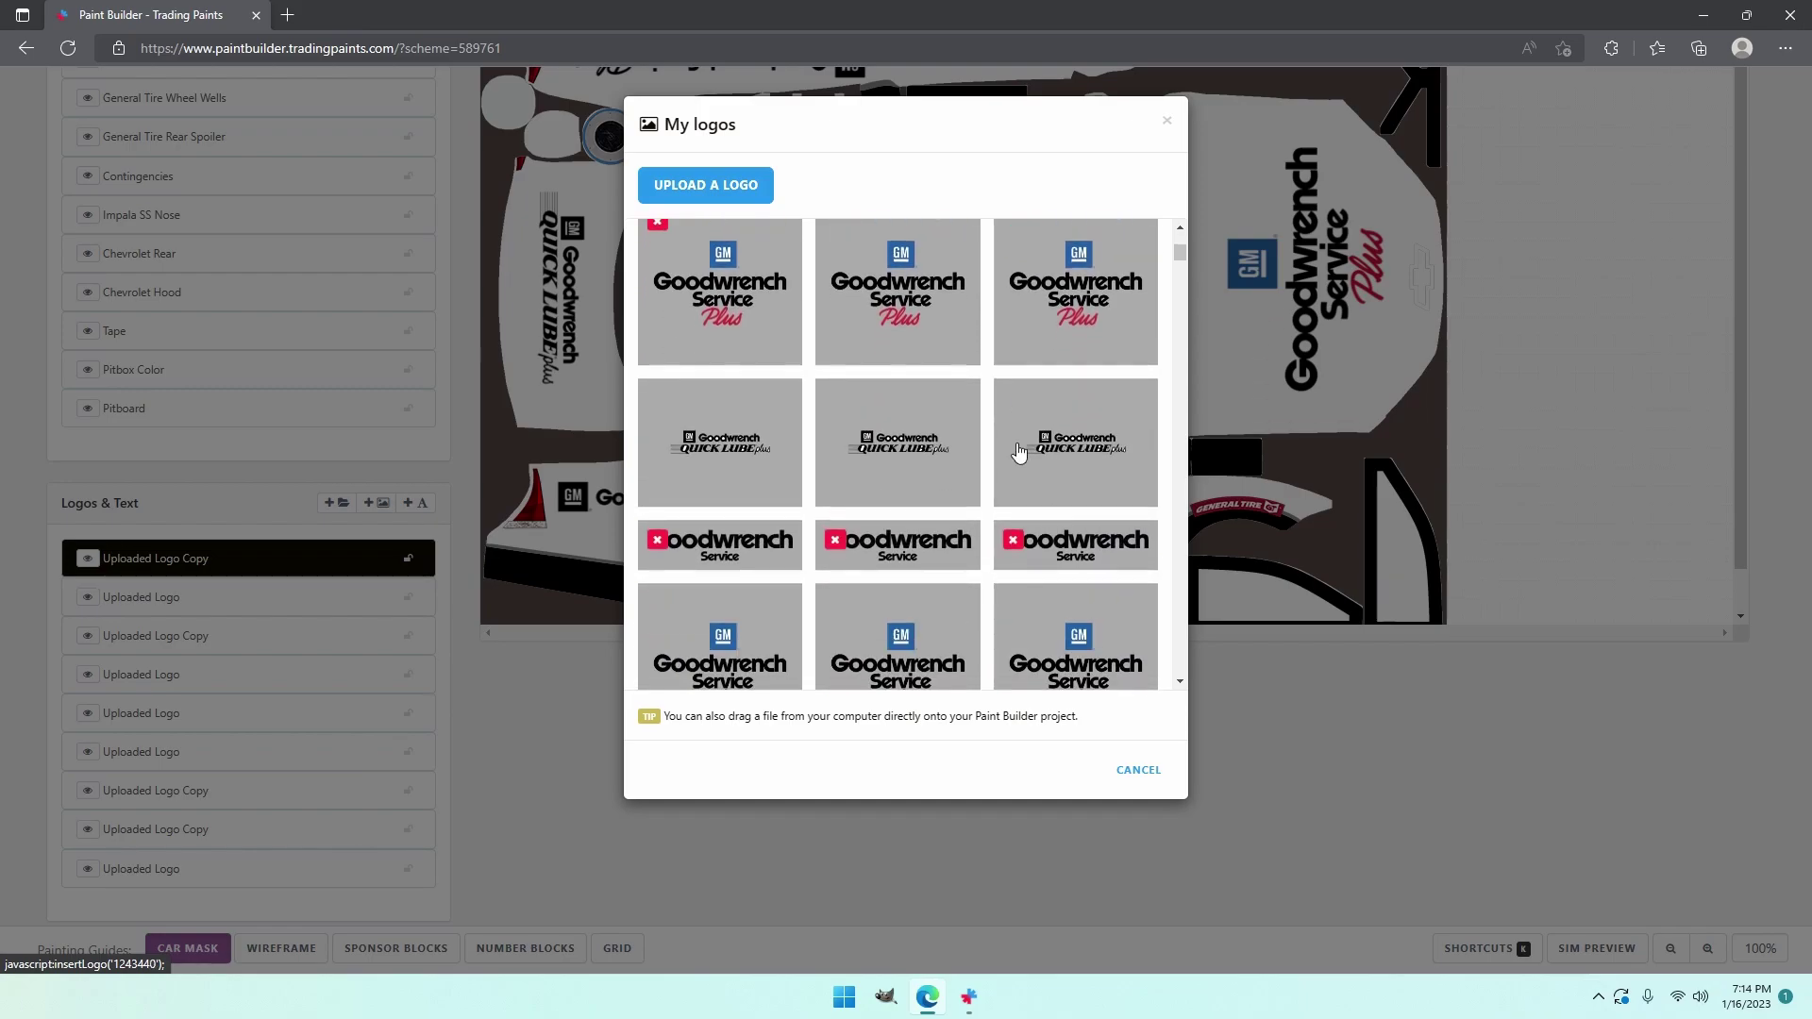
click(961, 559)
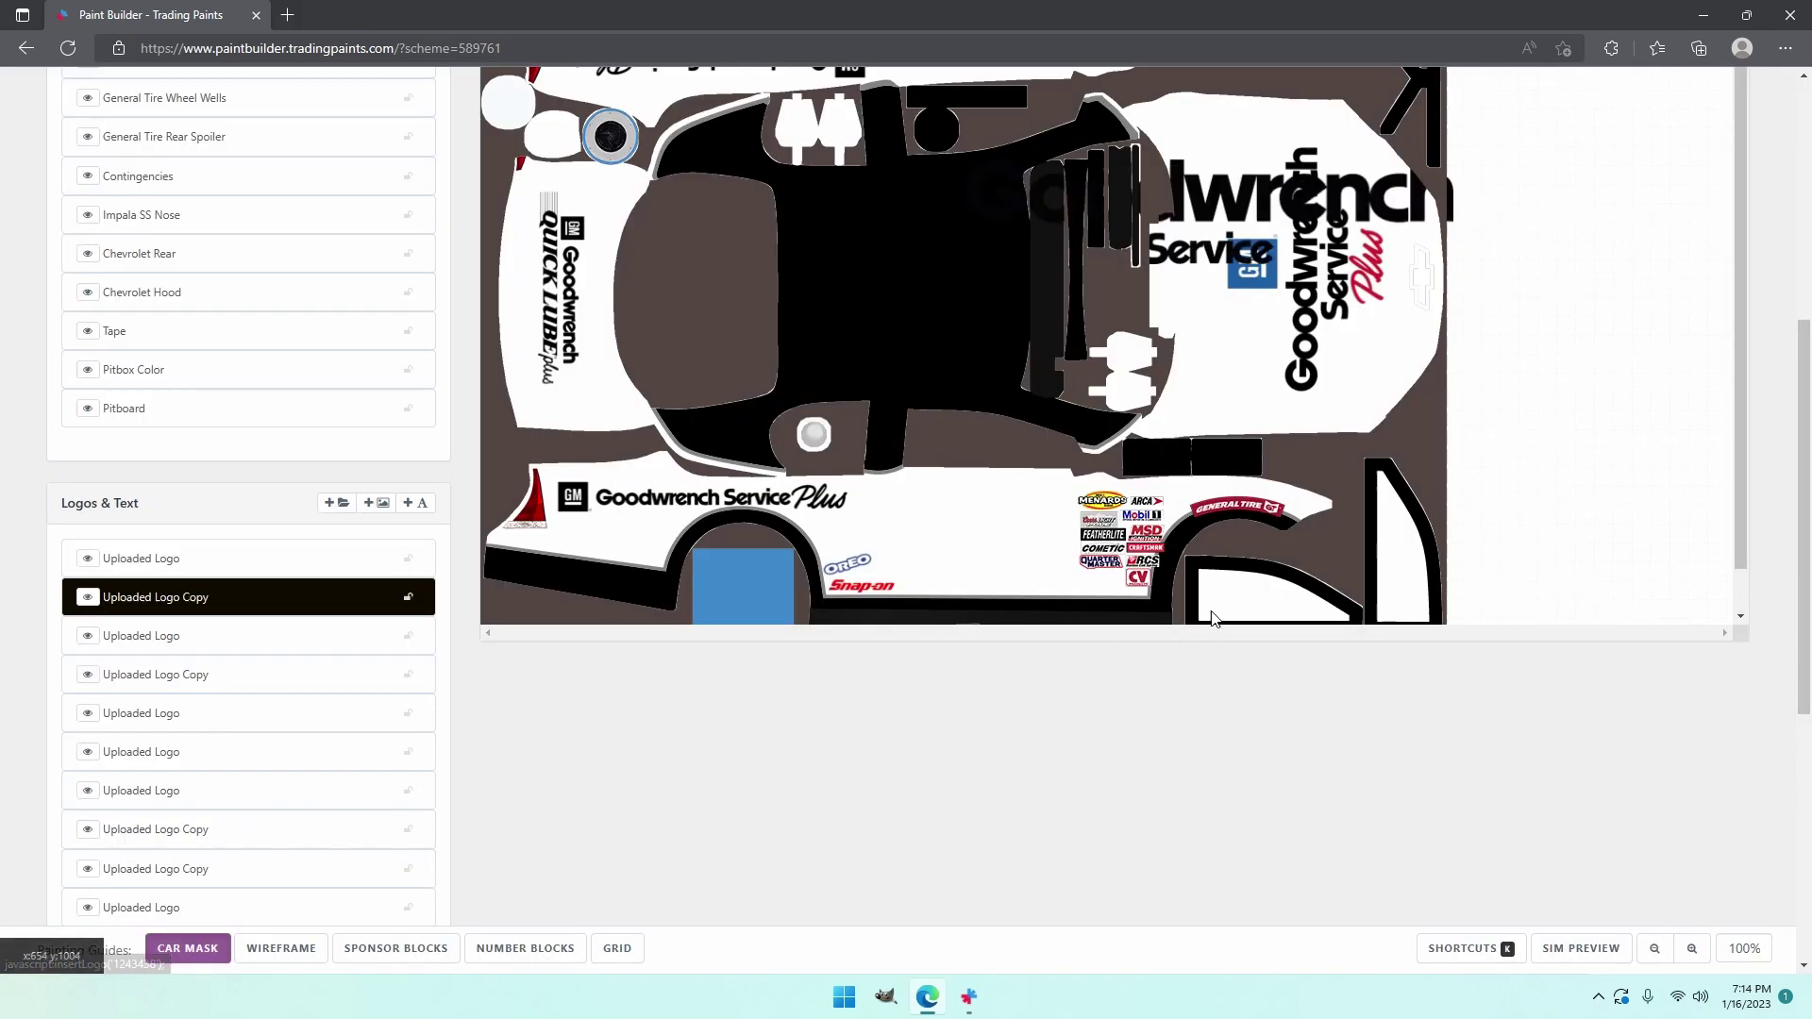
scroll(1210, 479, up, 5)
drag(1211, 479, 1066, 564)
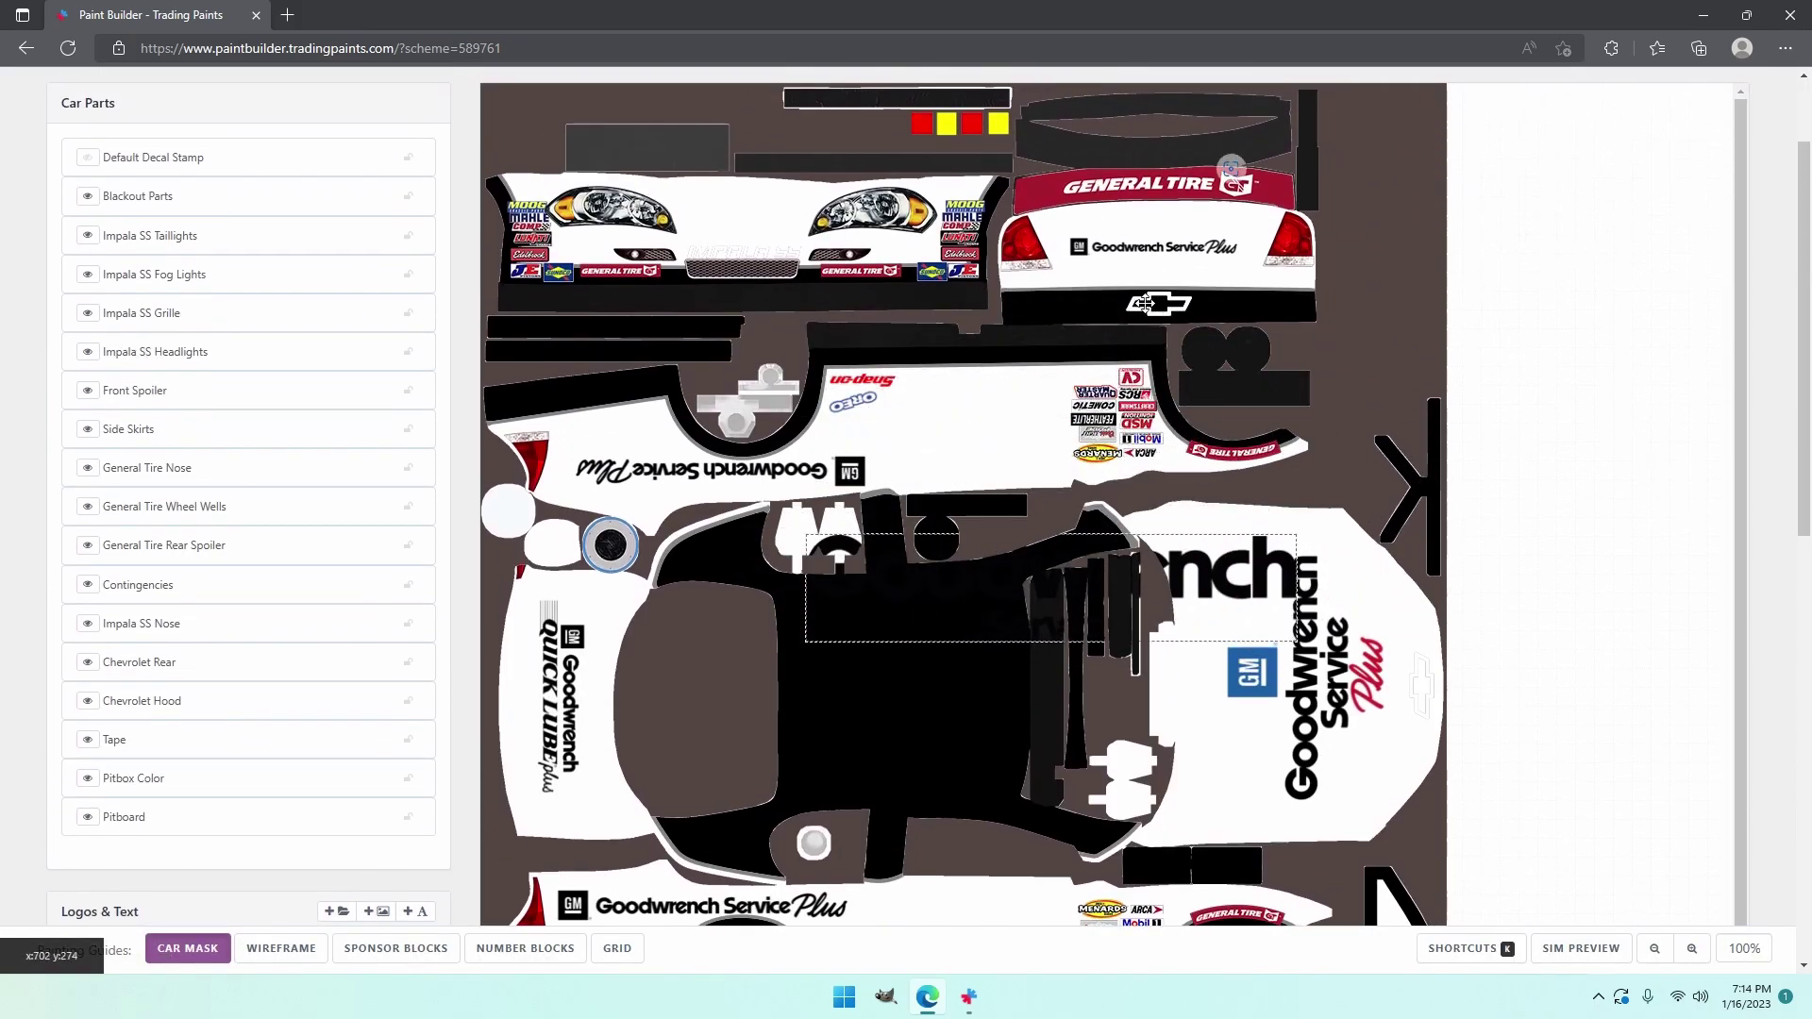
- Delete the rear Goodwrench Service Plus decal and set the new logo there with wireframe shown
click(1162, 245)
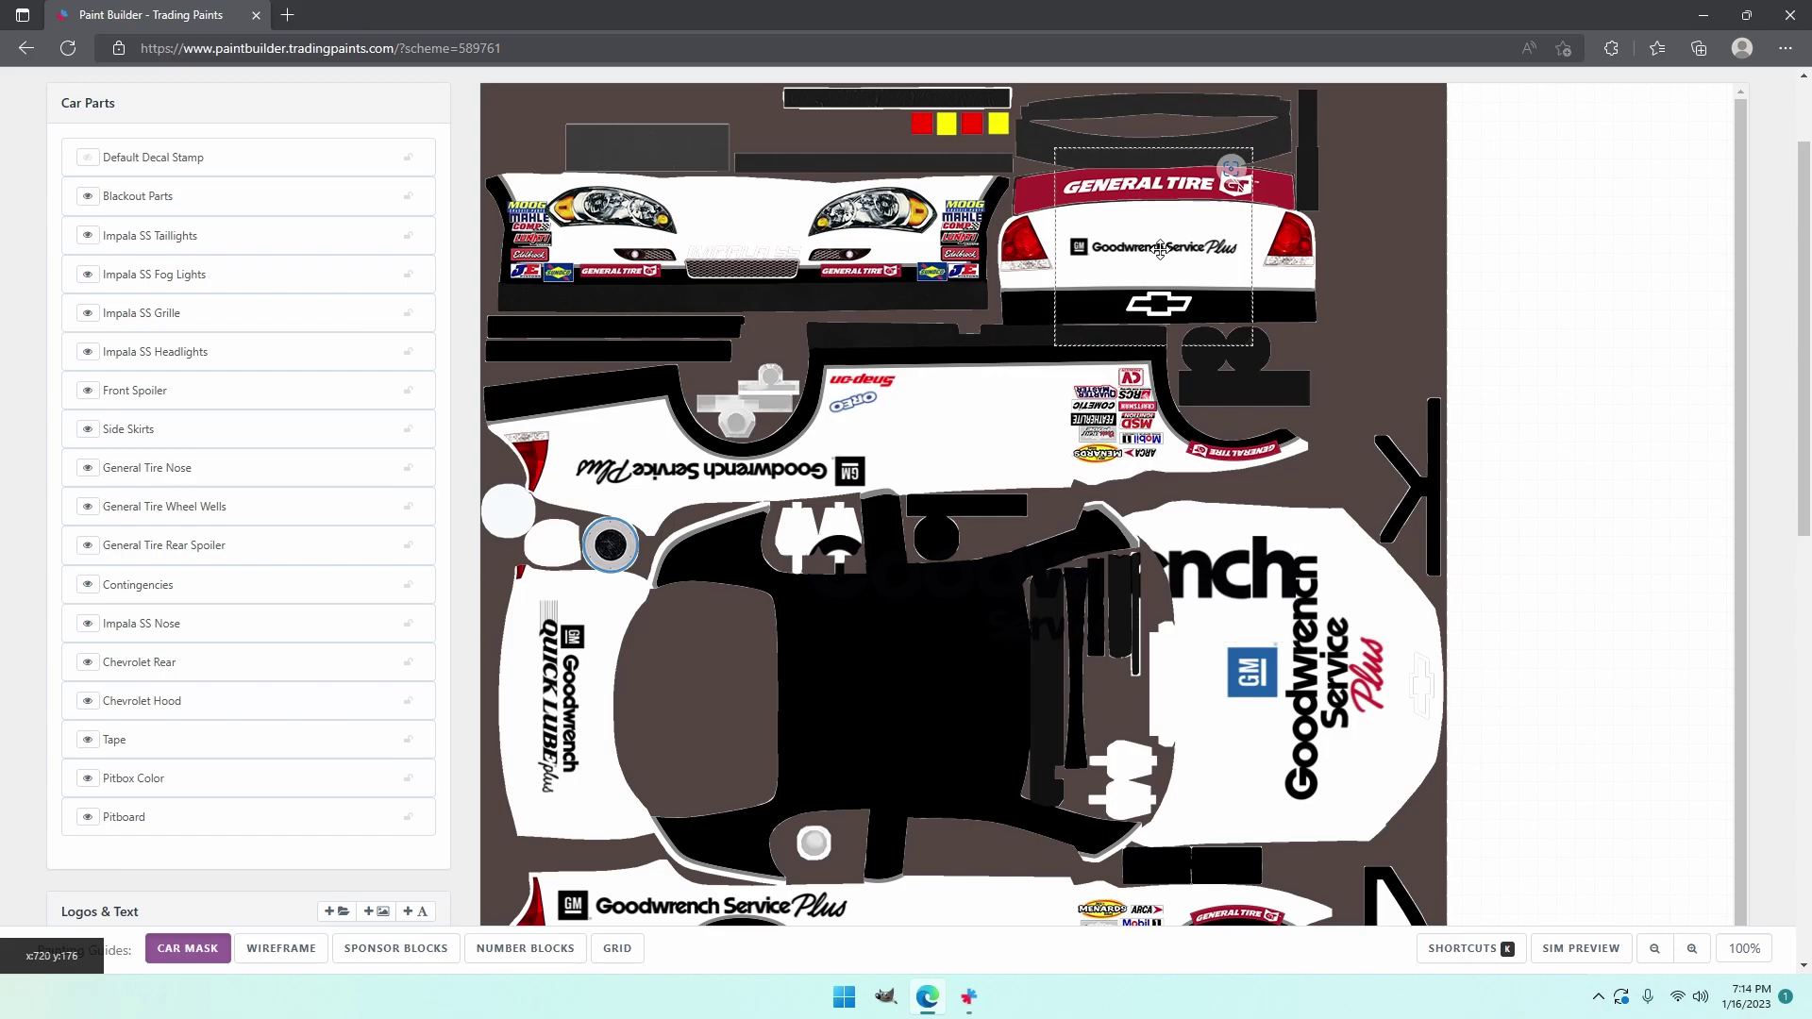
key(Delete)
click(975, 257)
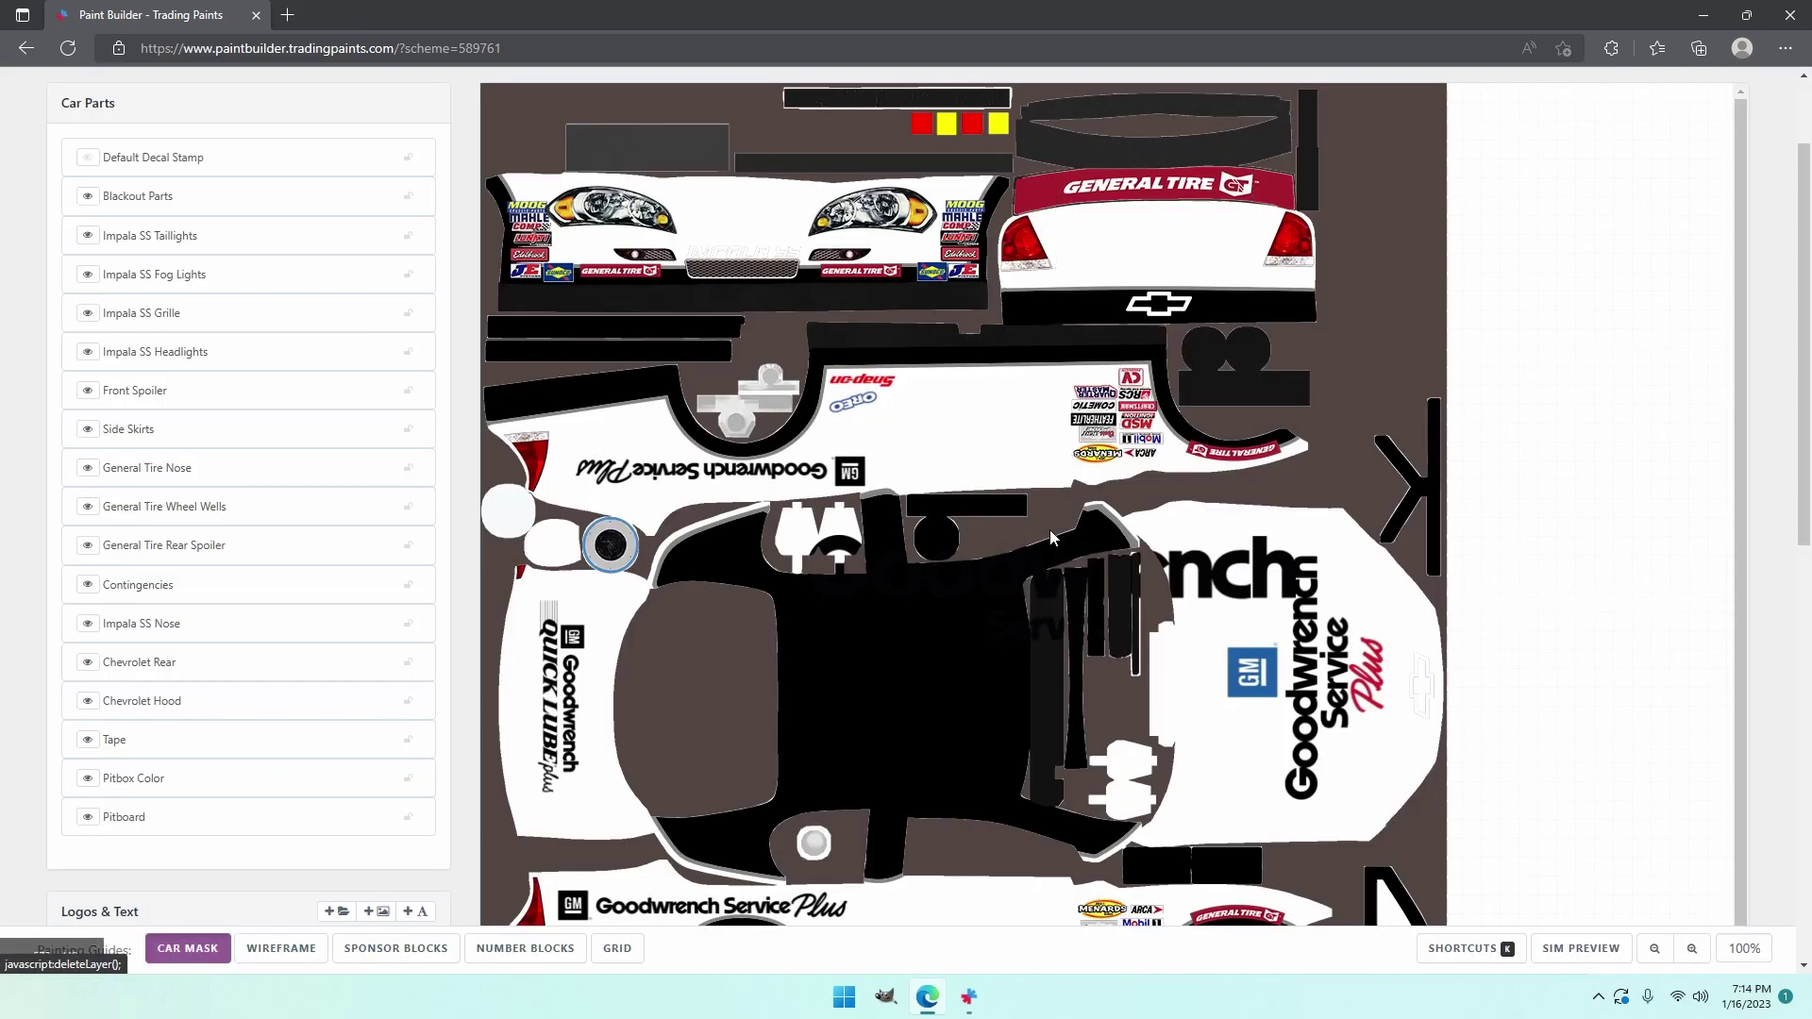
drag(1123, 379, 1212, 232)
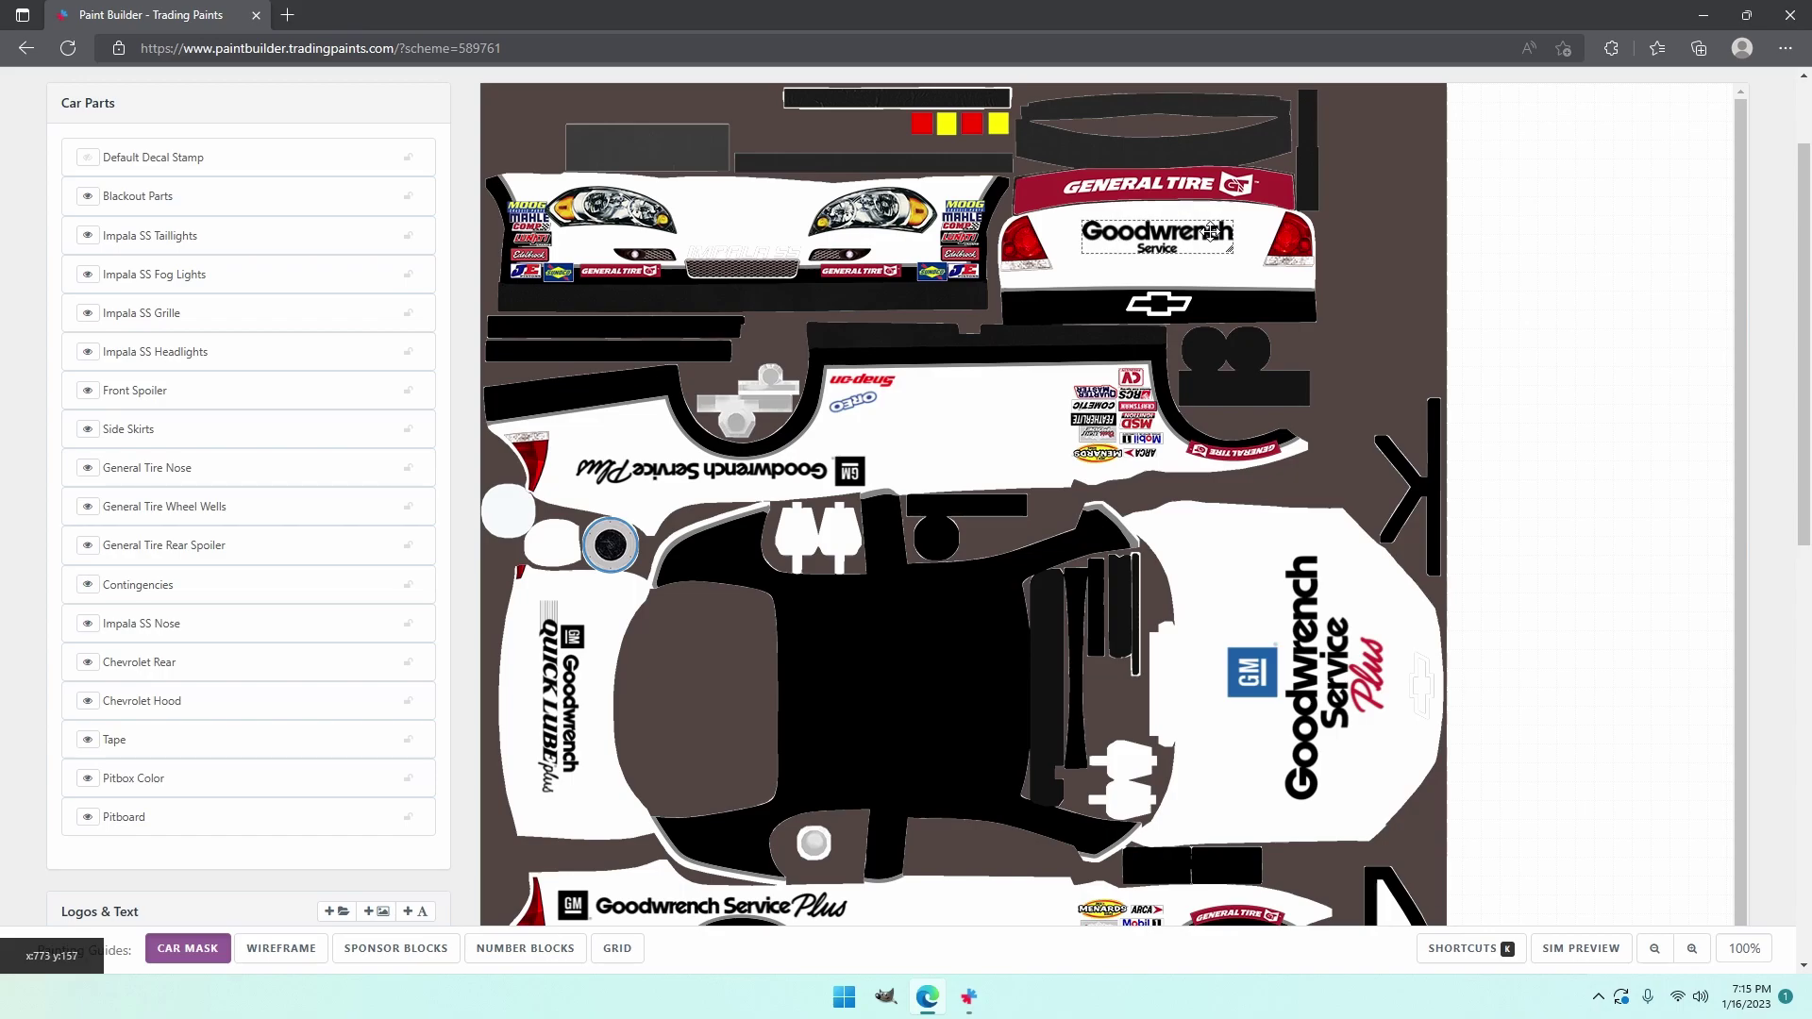
click(302, 961)
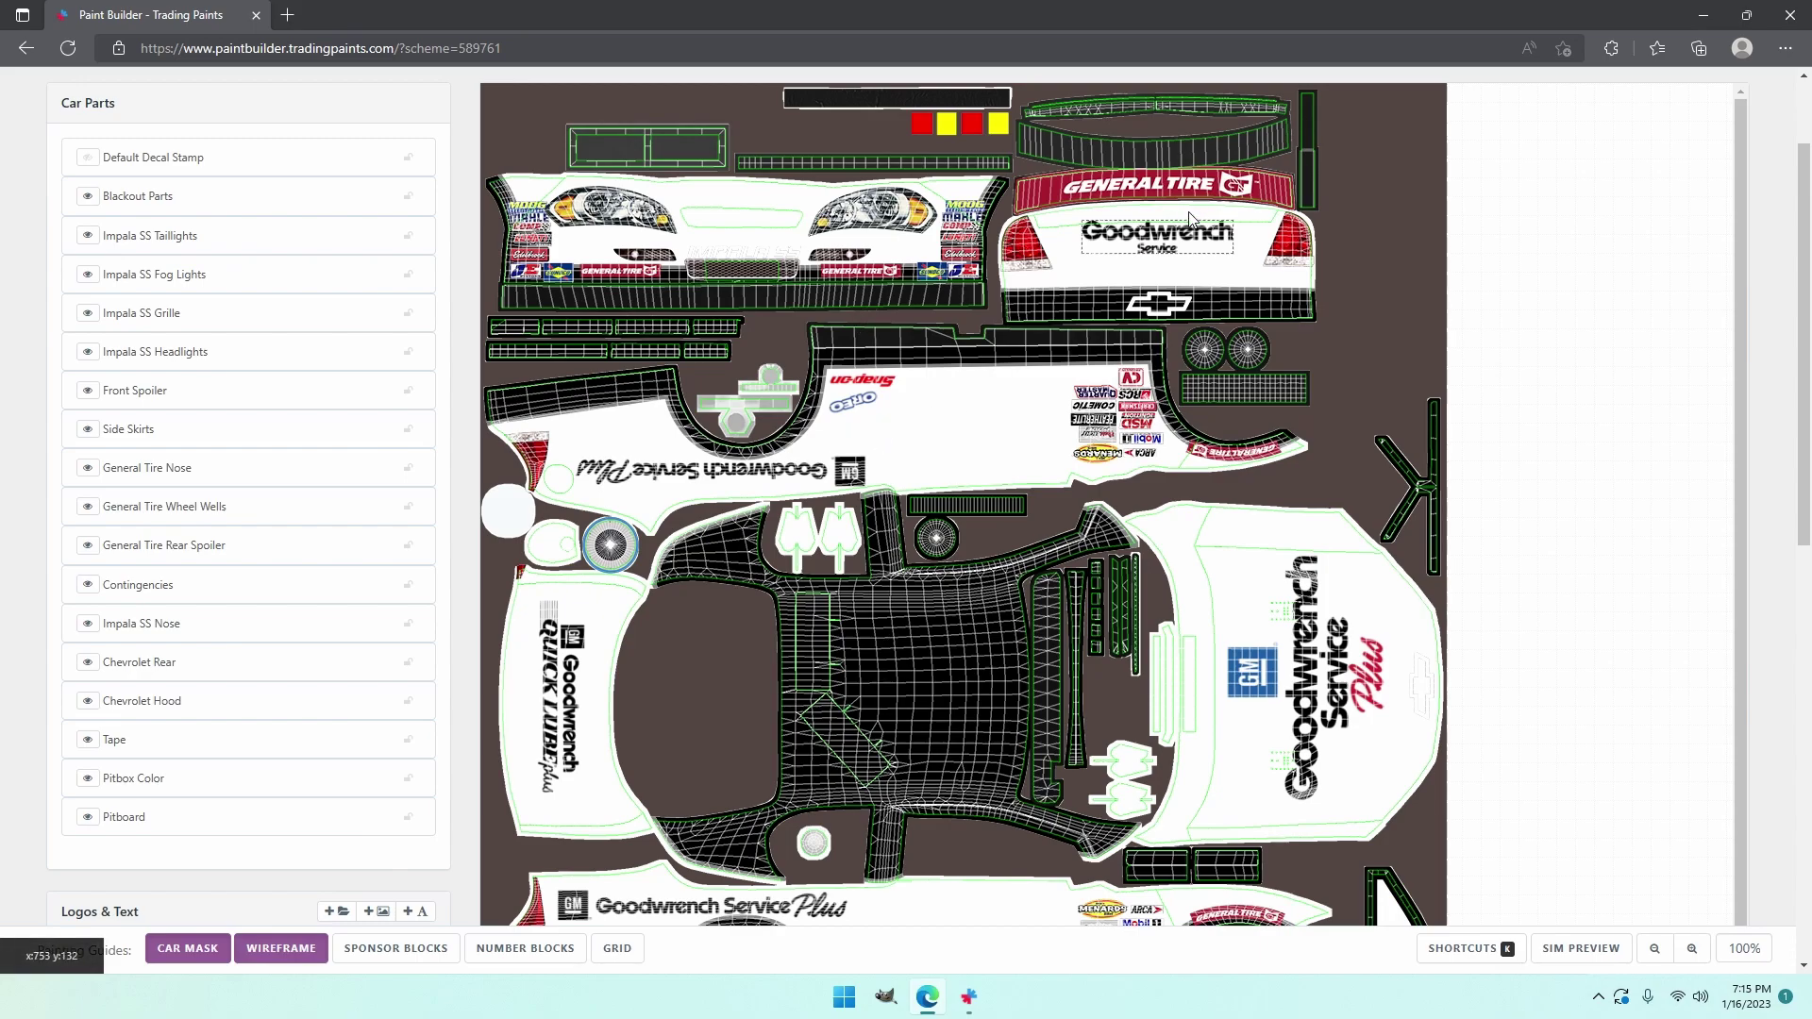
drag(1173, 229, 1173, 237)
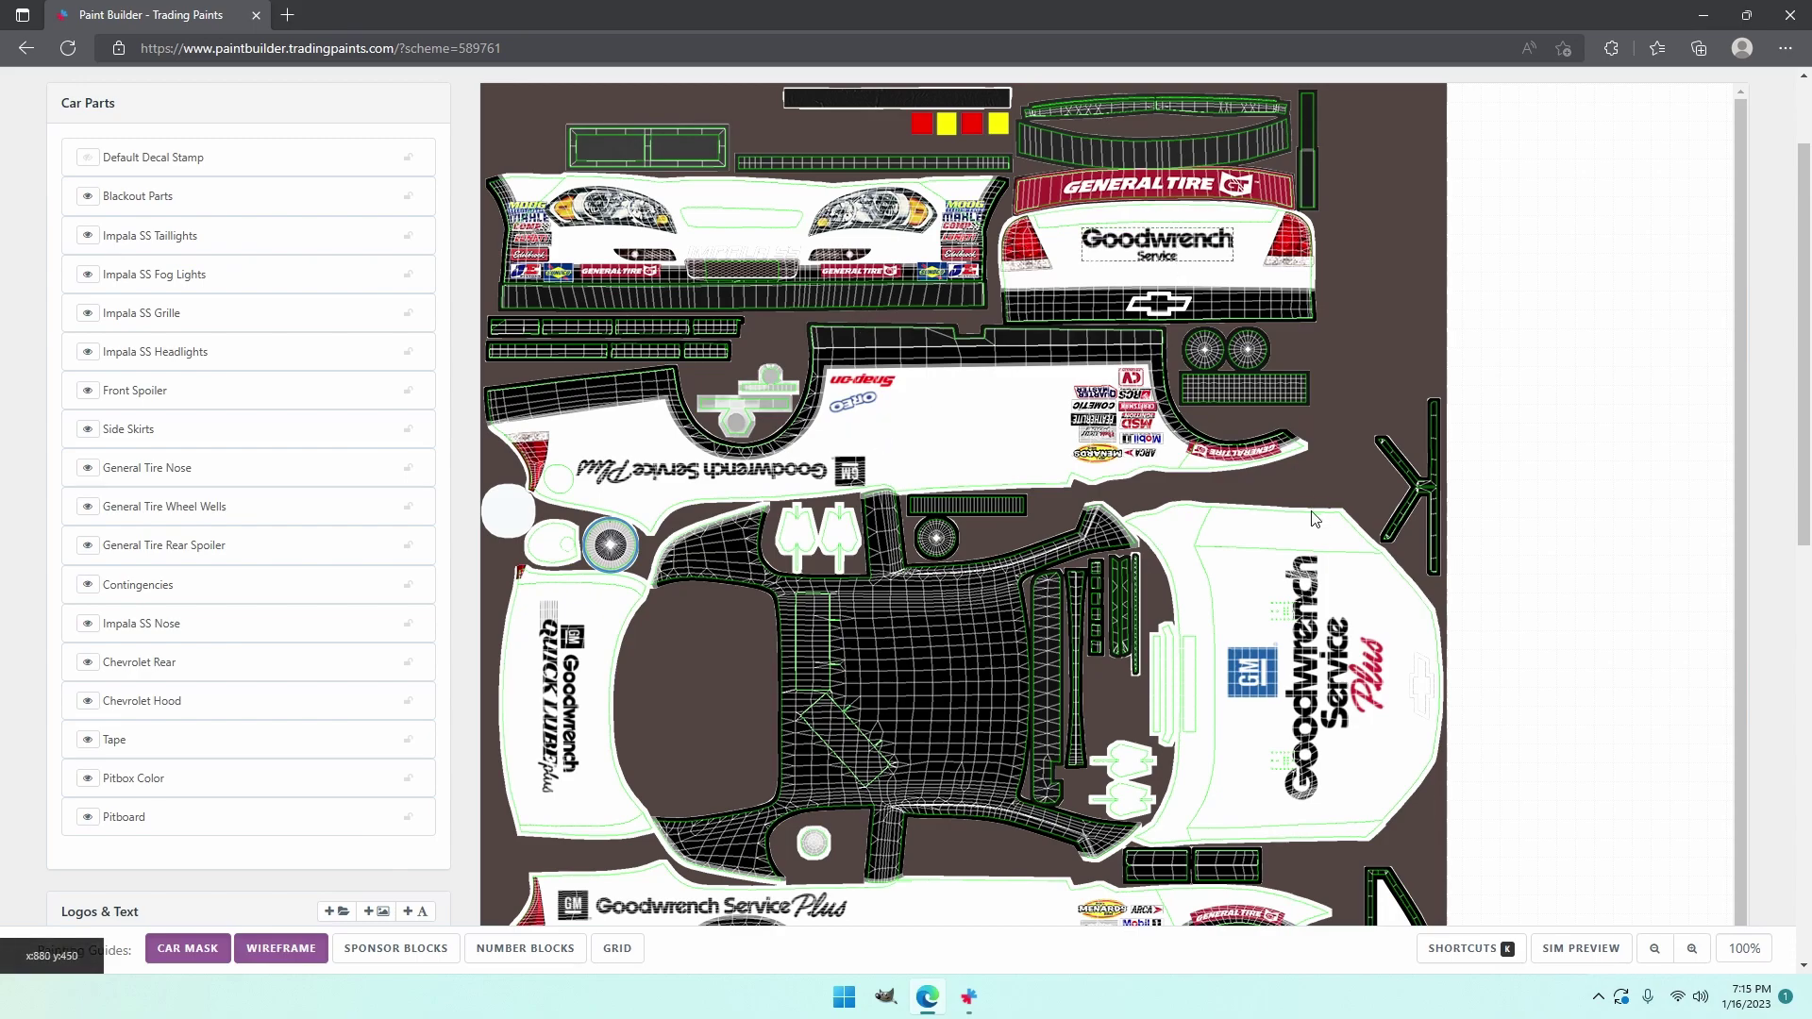
scroll(1315, 518, down, 3)
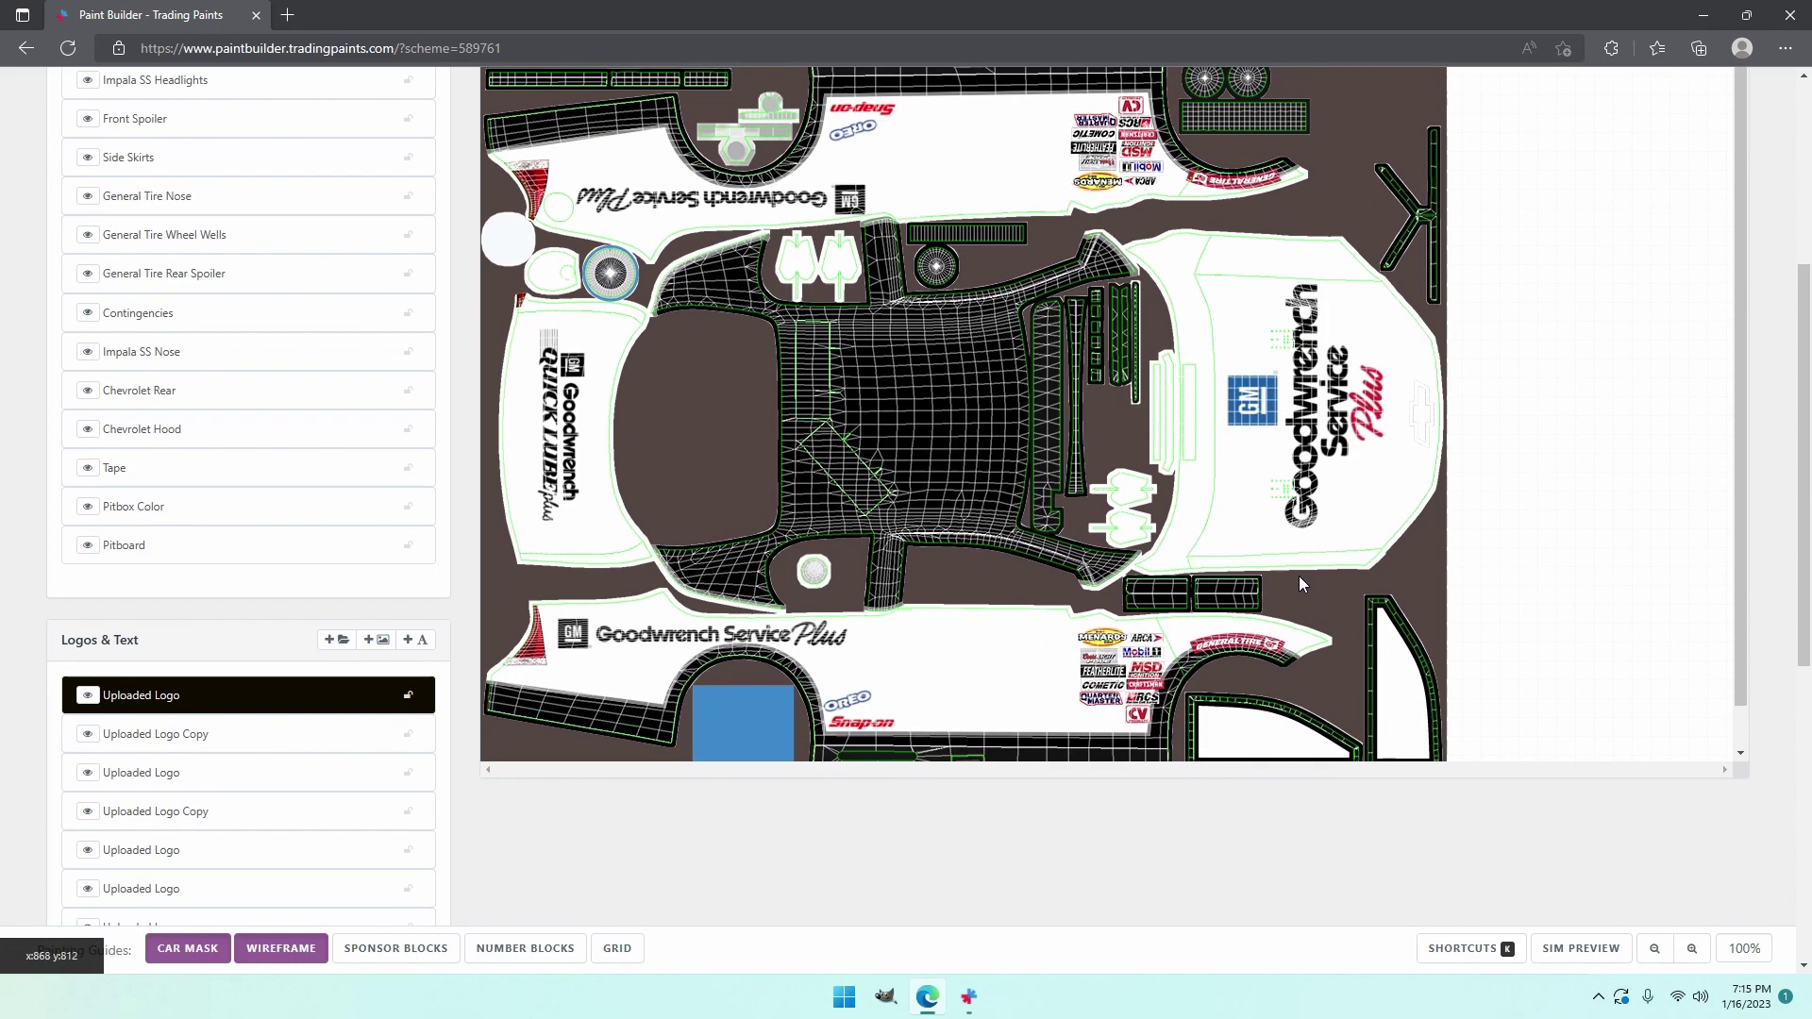
scroll(1299, 576, up, 3)
scroll(922, 764, down, 2)
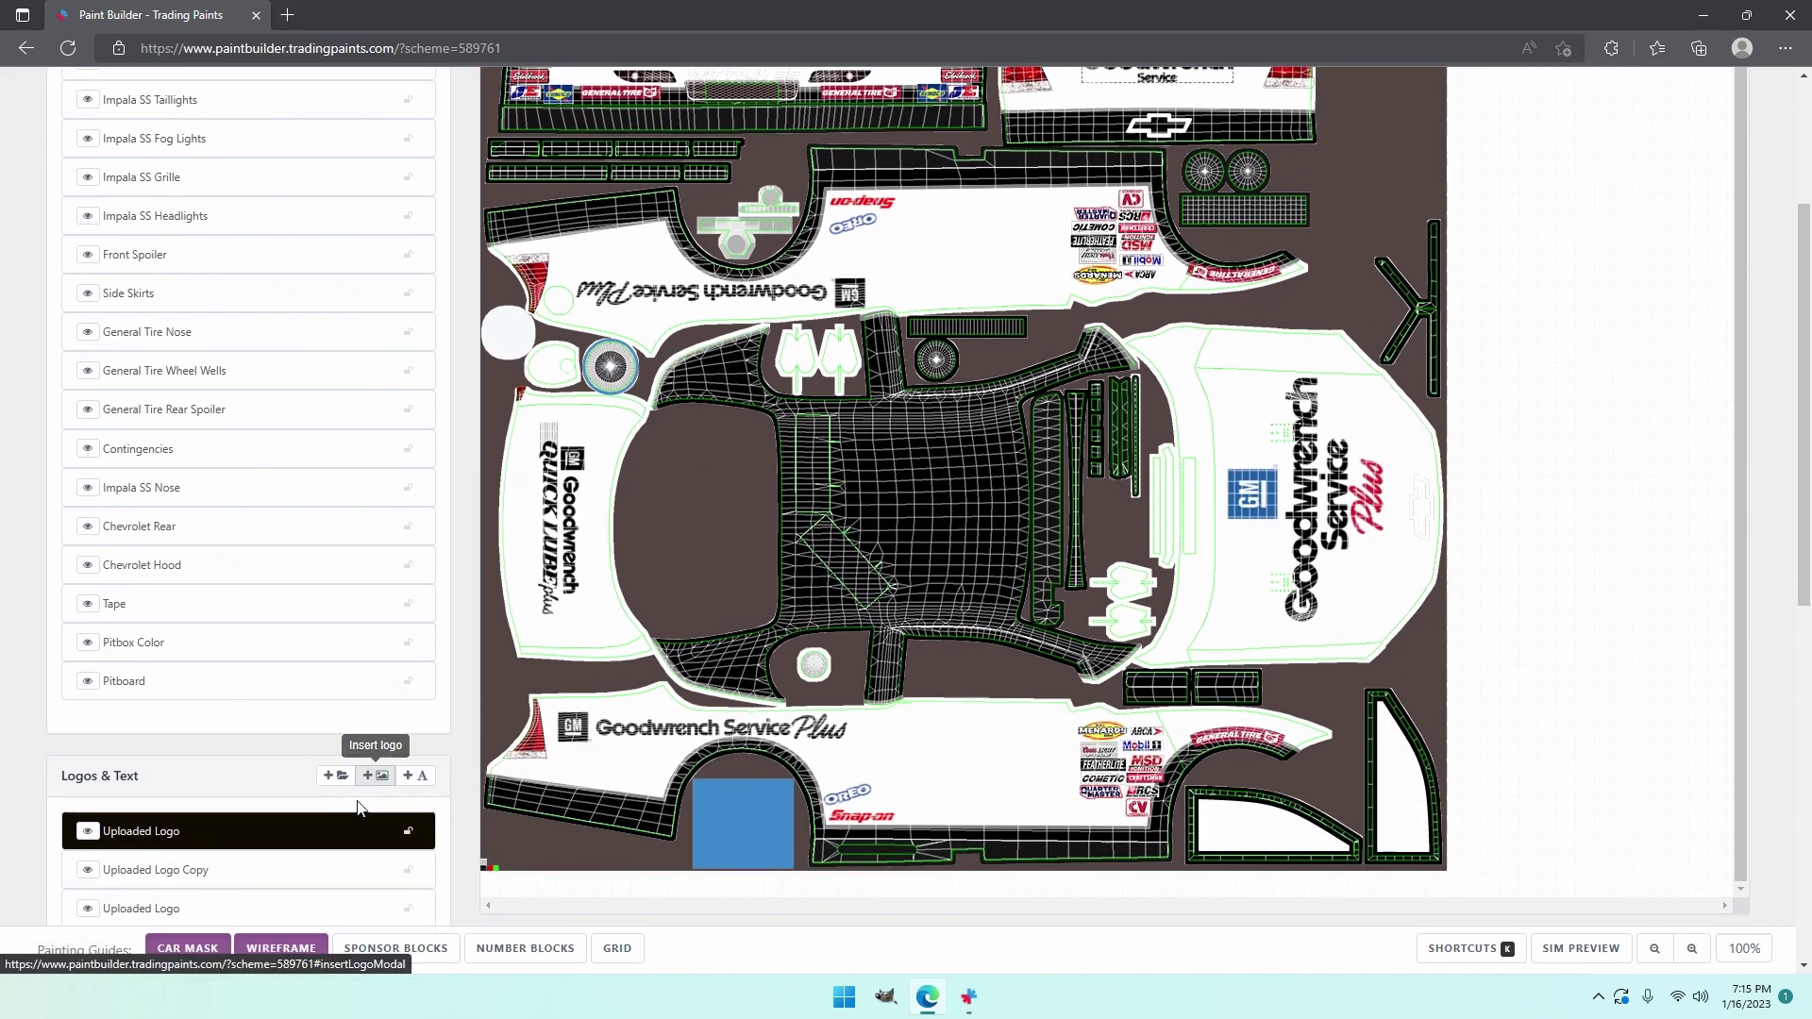
- Insert the Bass Pro Shops logo from My logos, shrink it onto the lower door panel, and show sponsor blocks
click(335, 778)
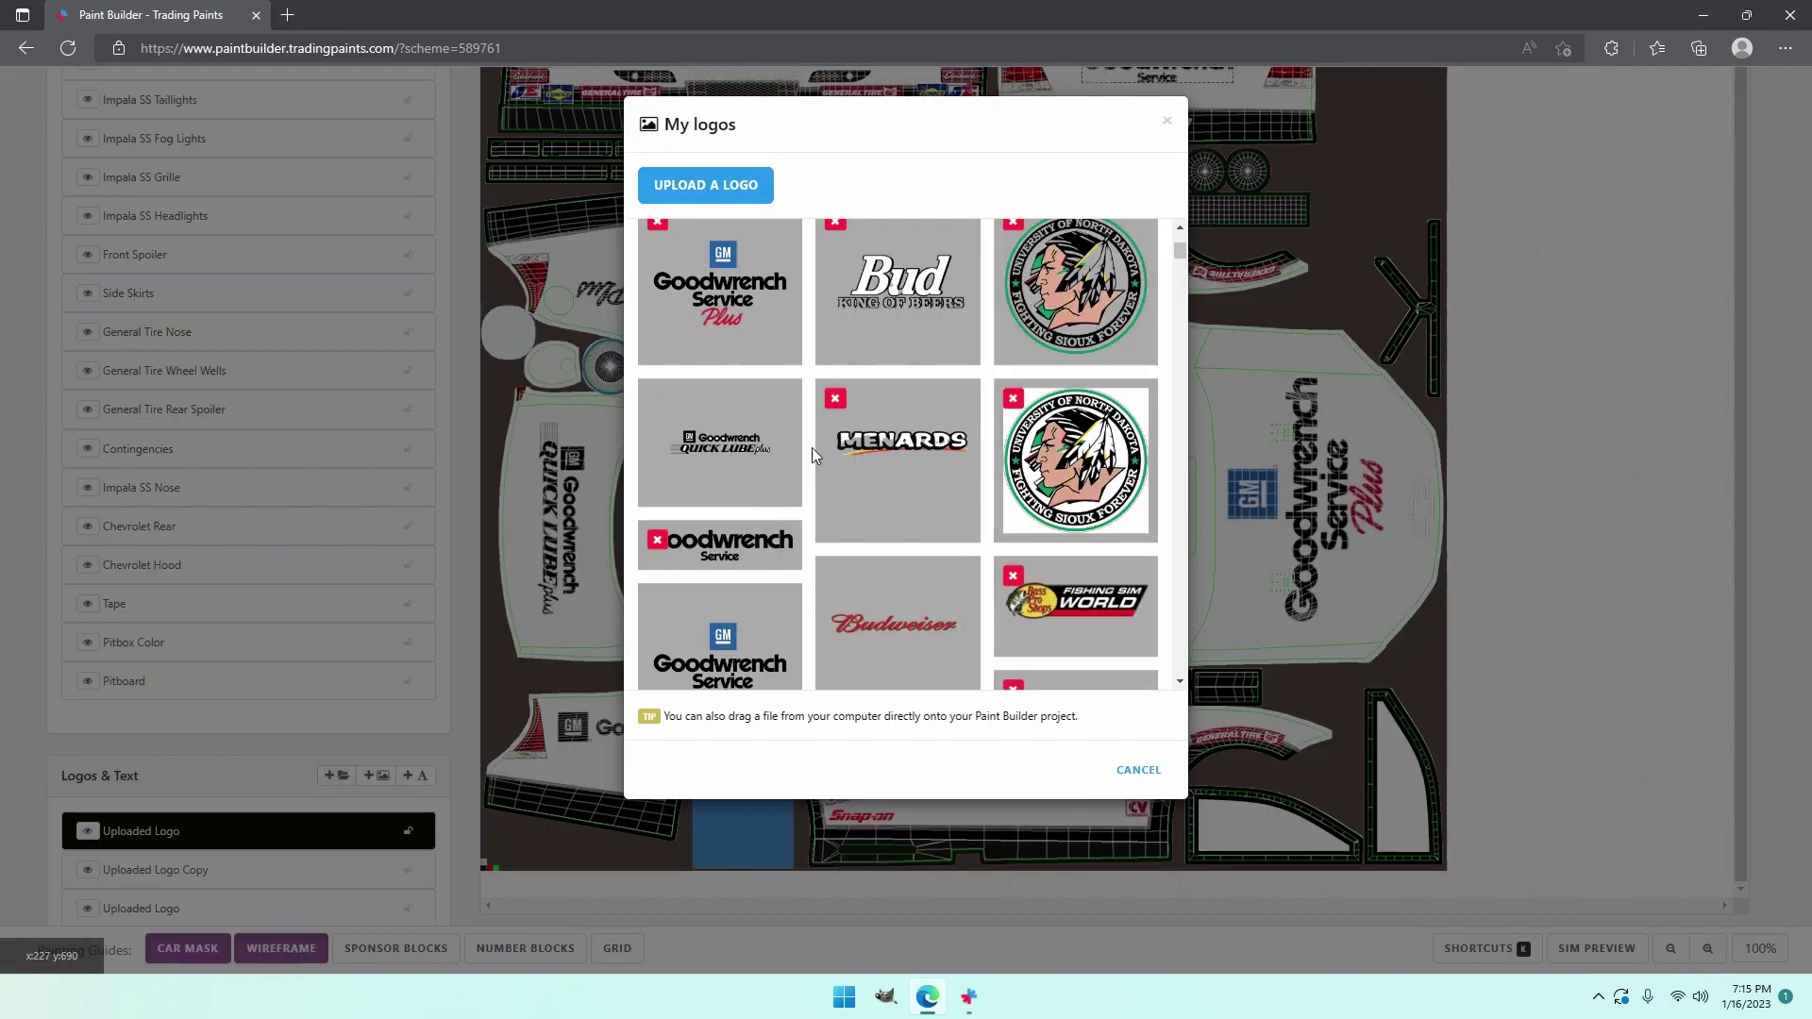
scroll(958, 471, down, 3)
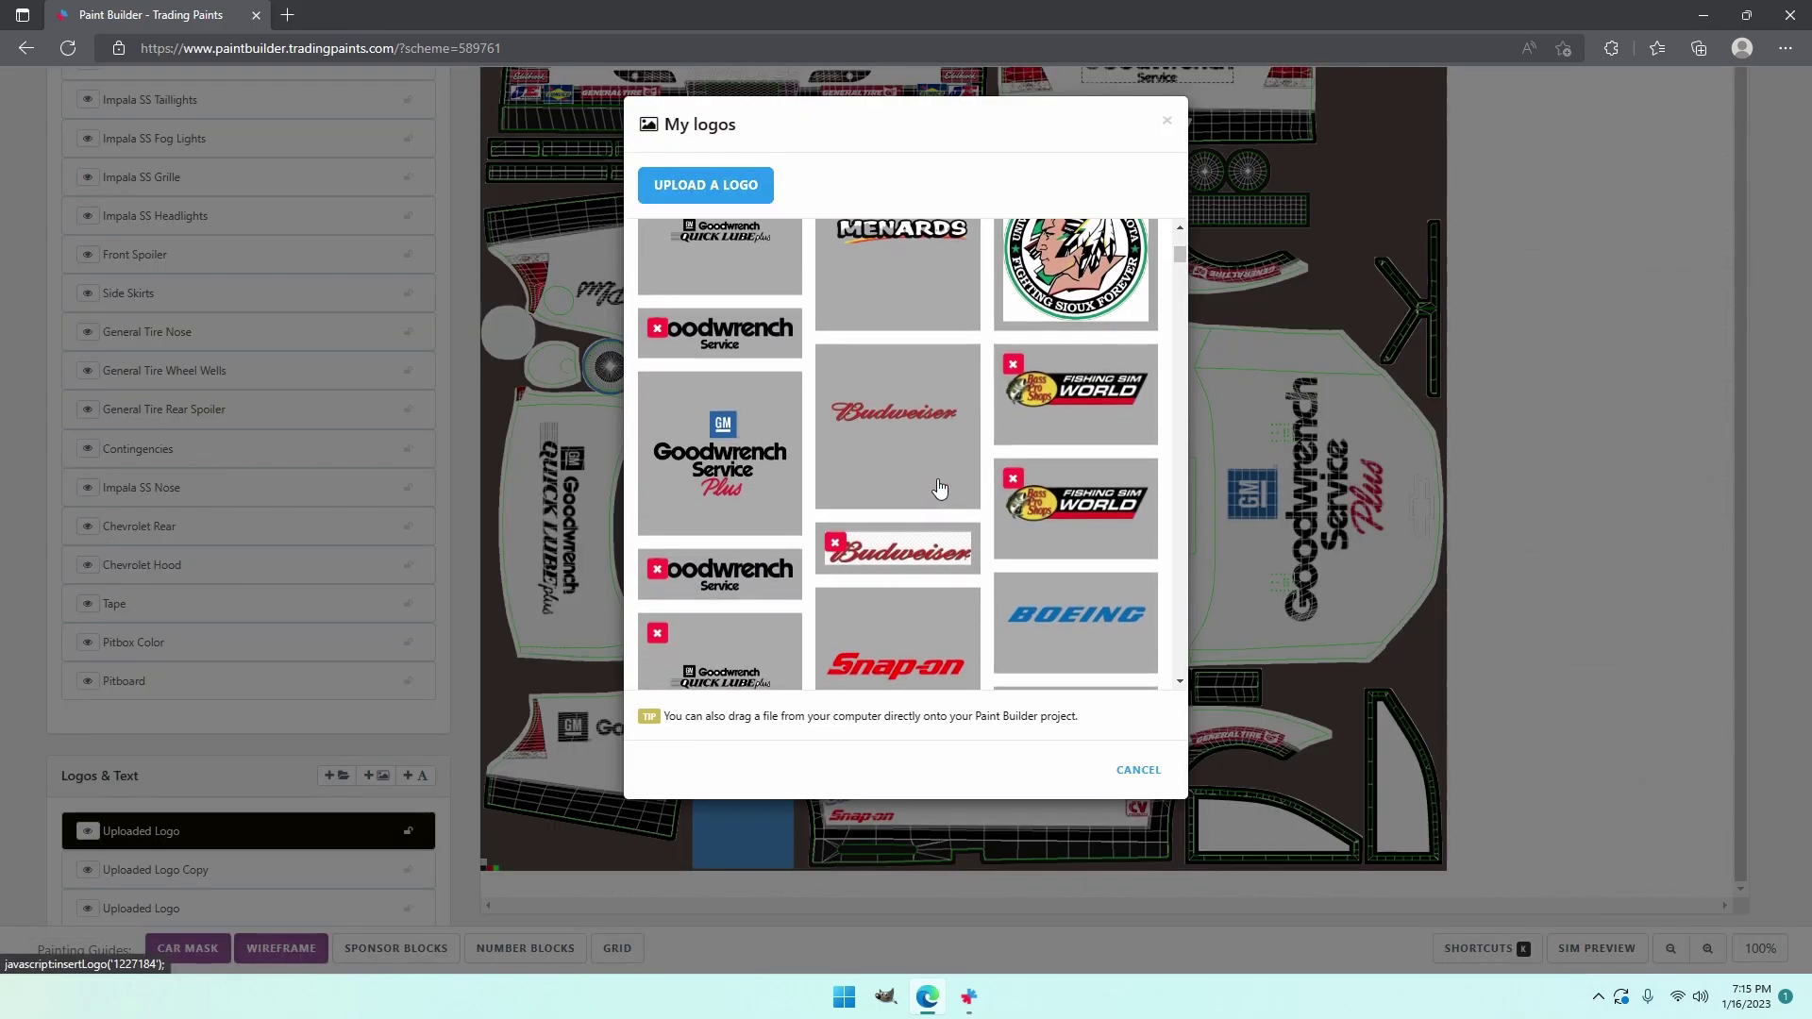
scroll(937, 491, down, 3)
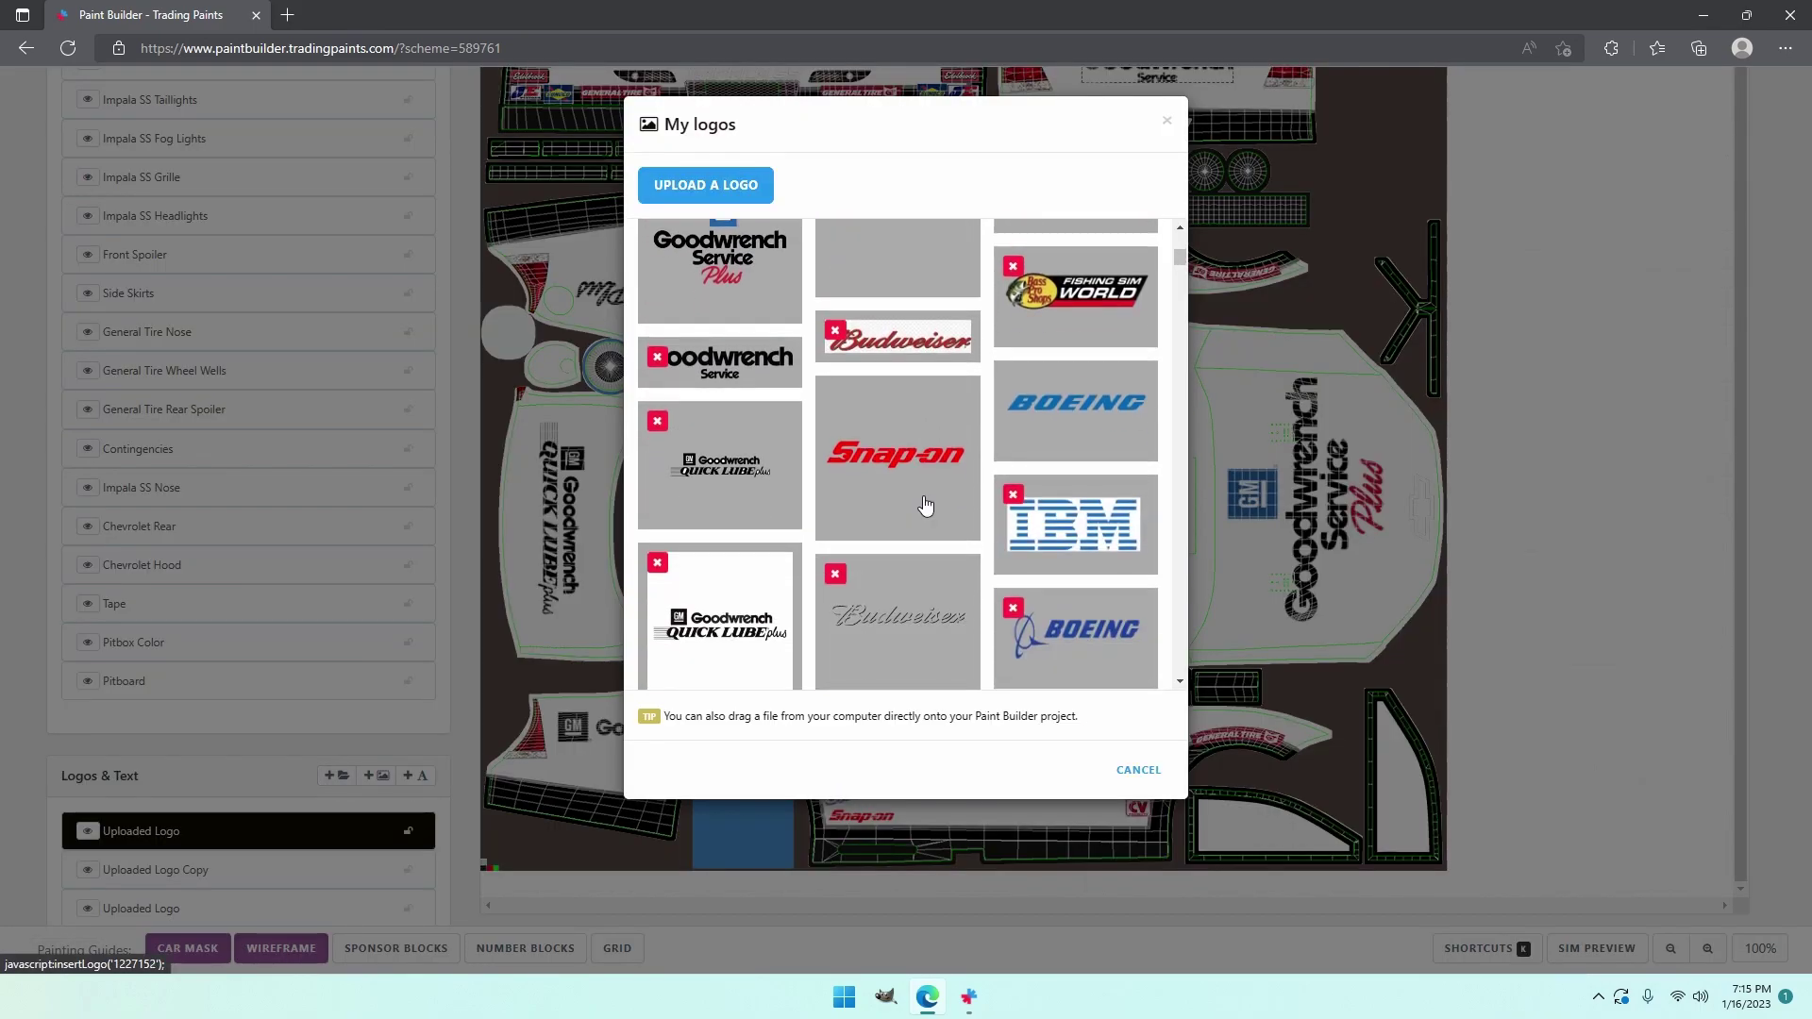
scroll(925, 507, down, 5)
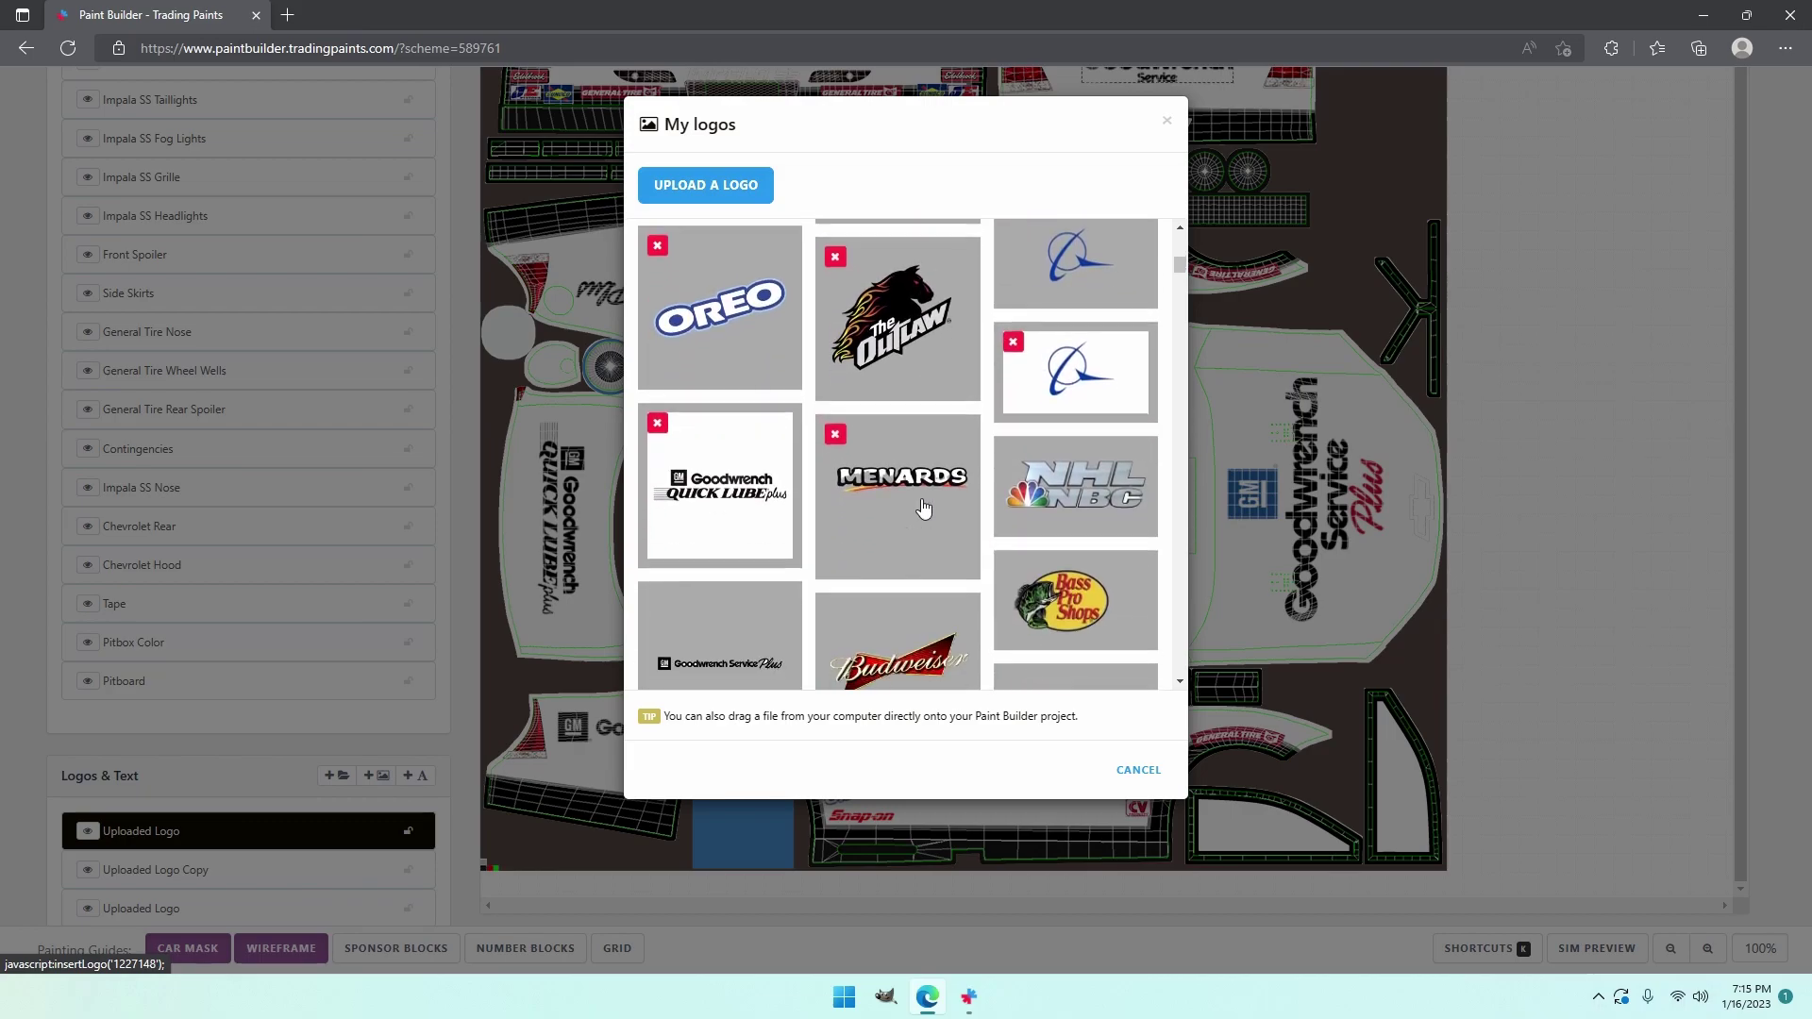
click(1045, 592)
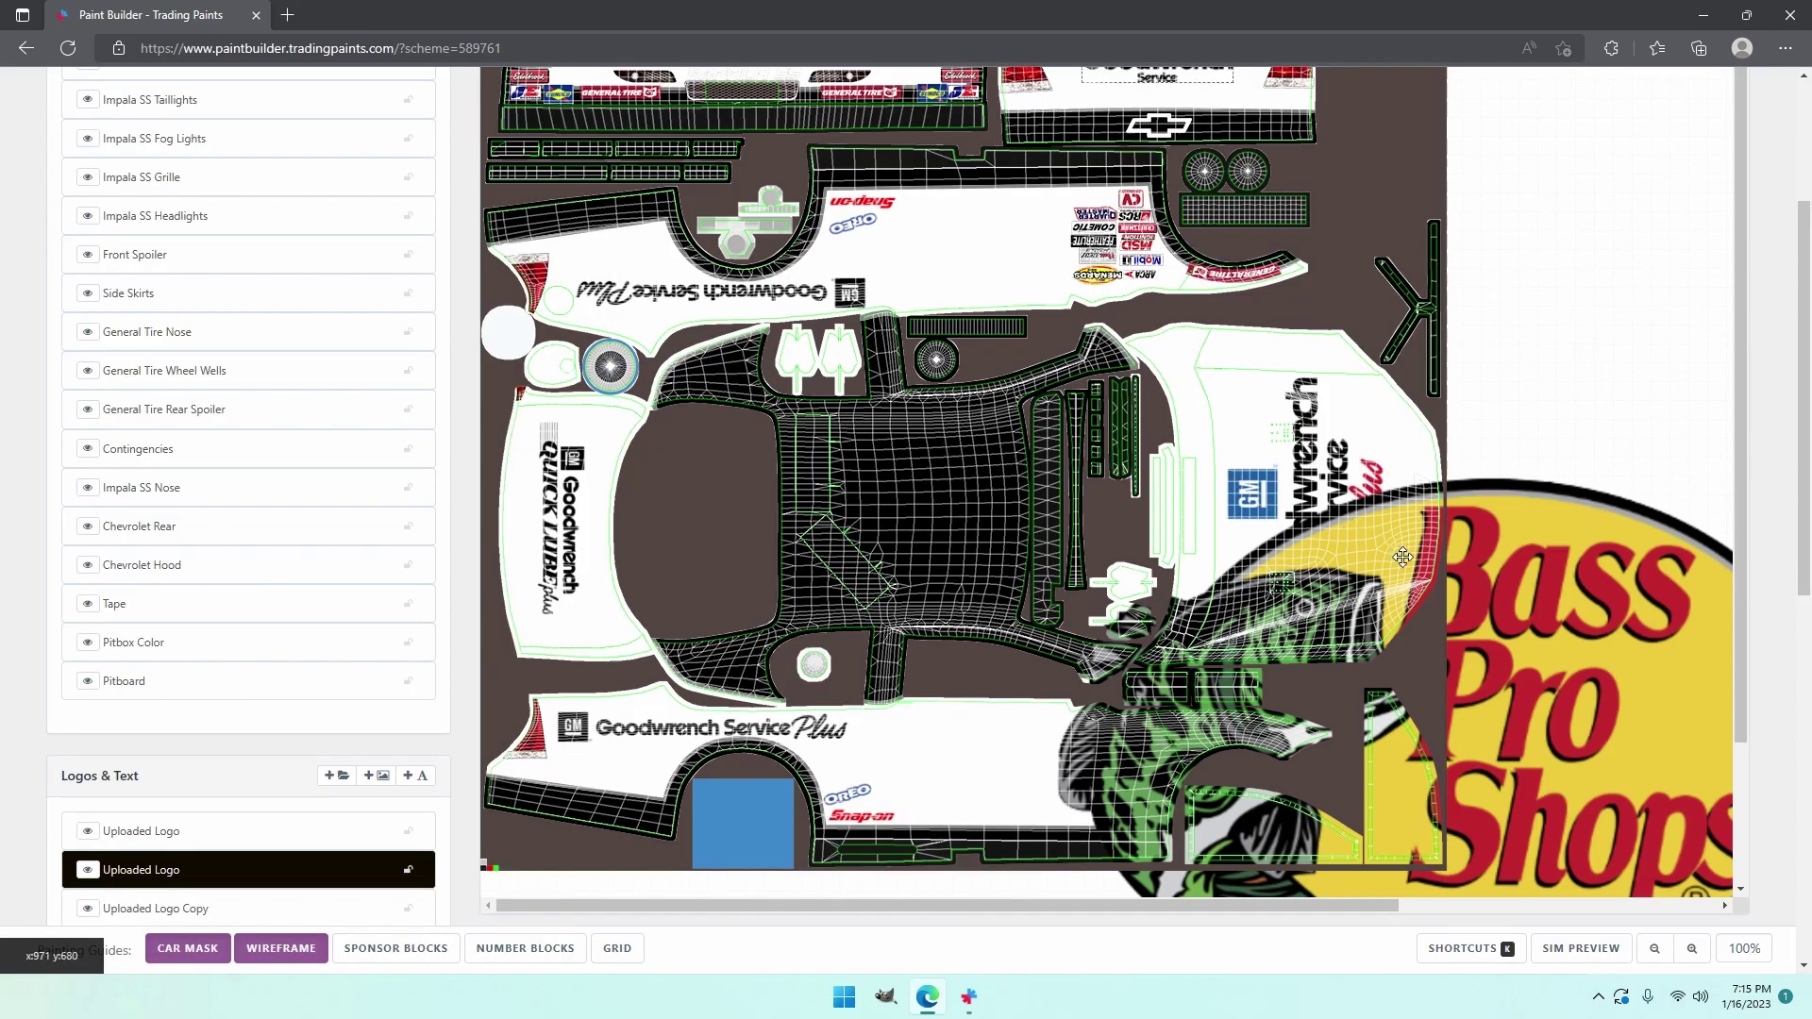
drag(1476, 577, 881, 379)
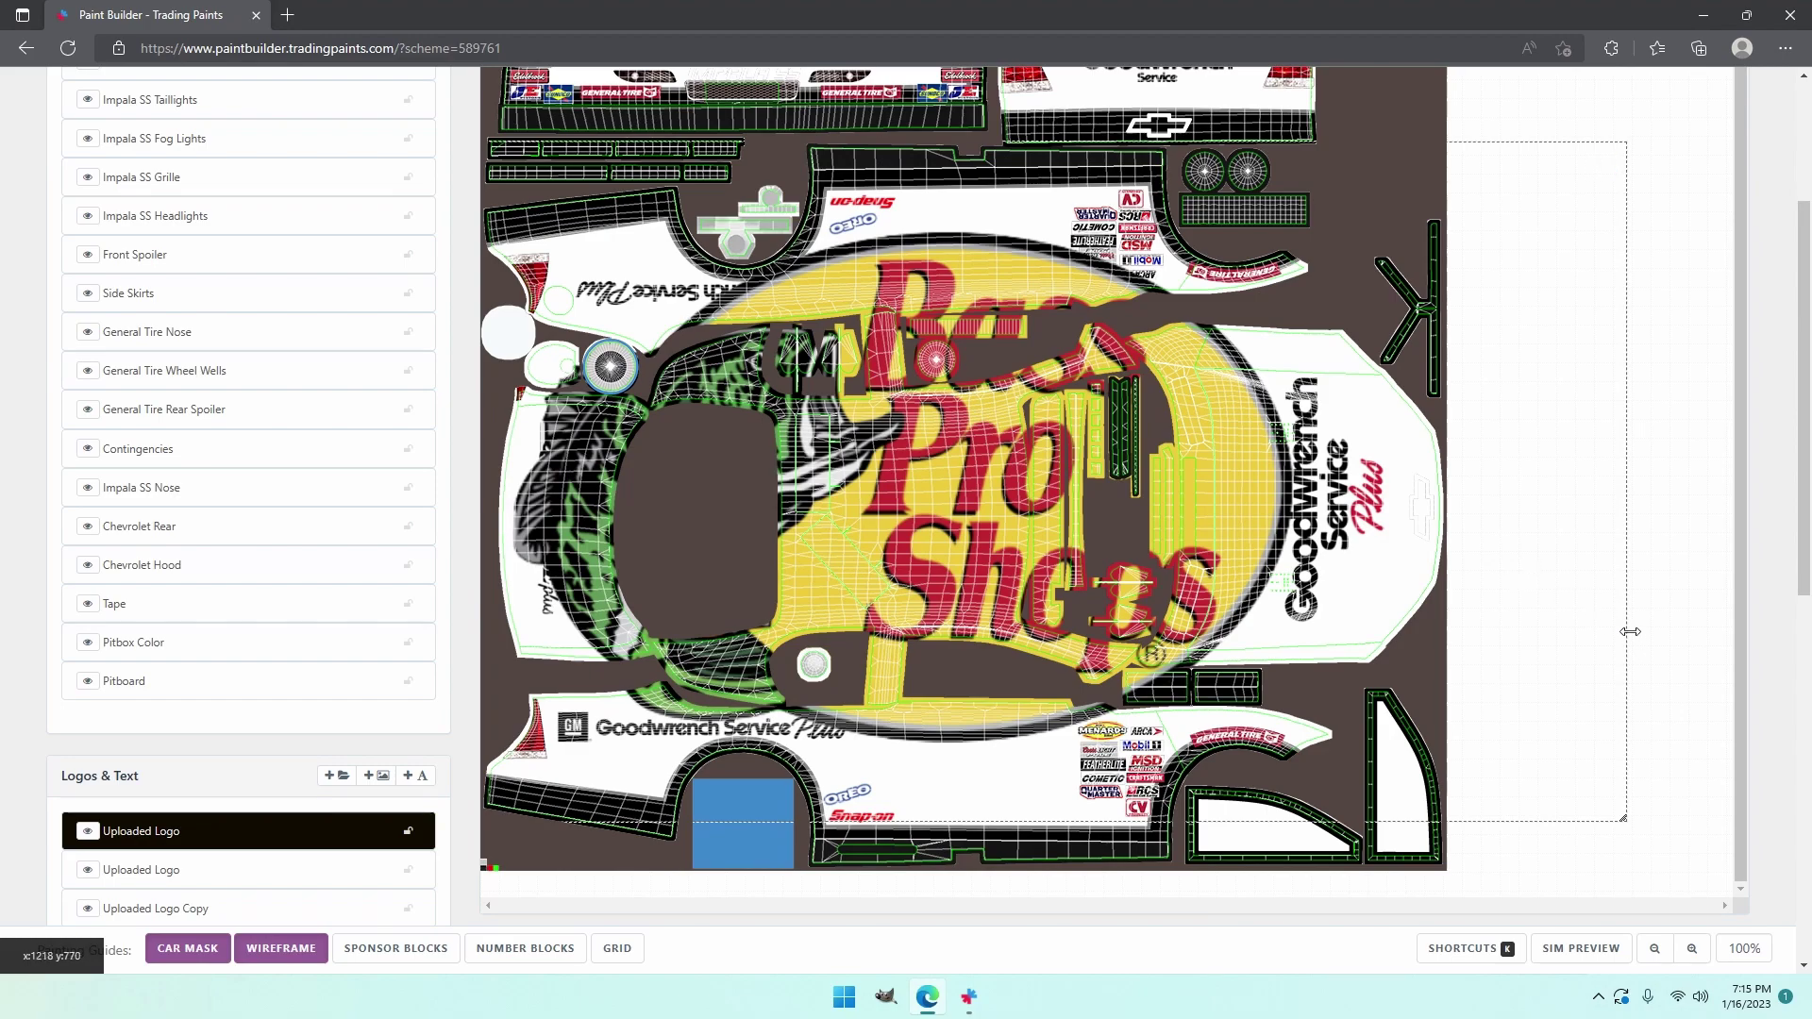
drag(1632, 657, 661, 801)
drag(757, 767, 626, 804)
click(401, 952)
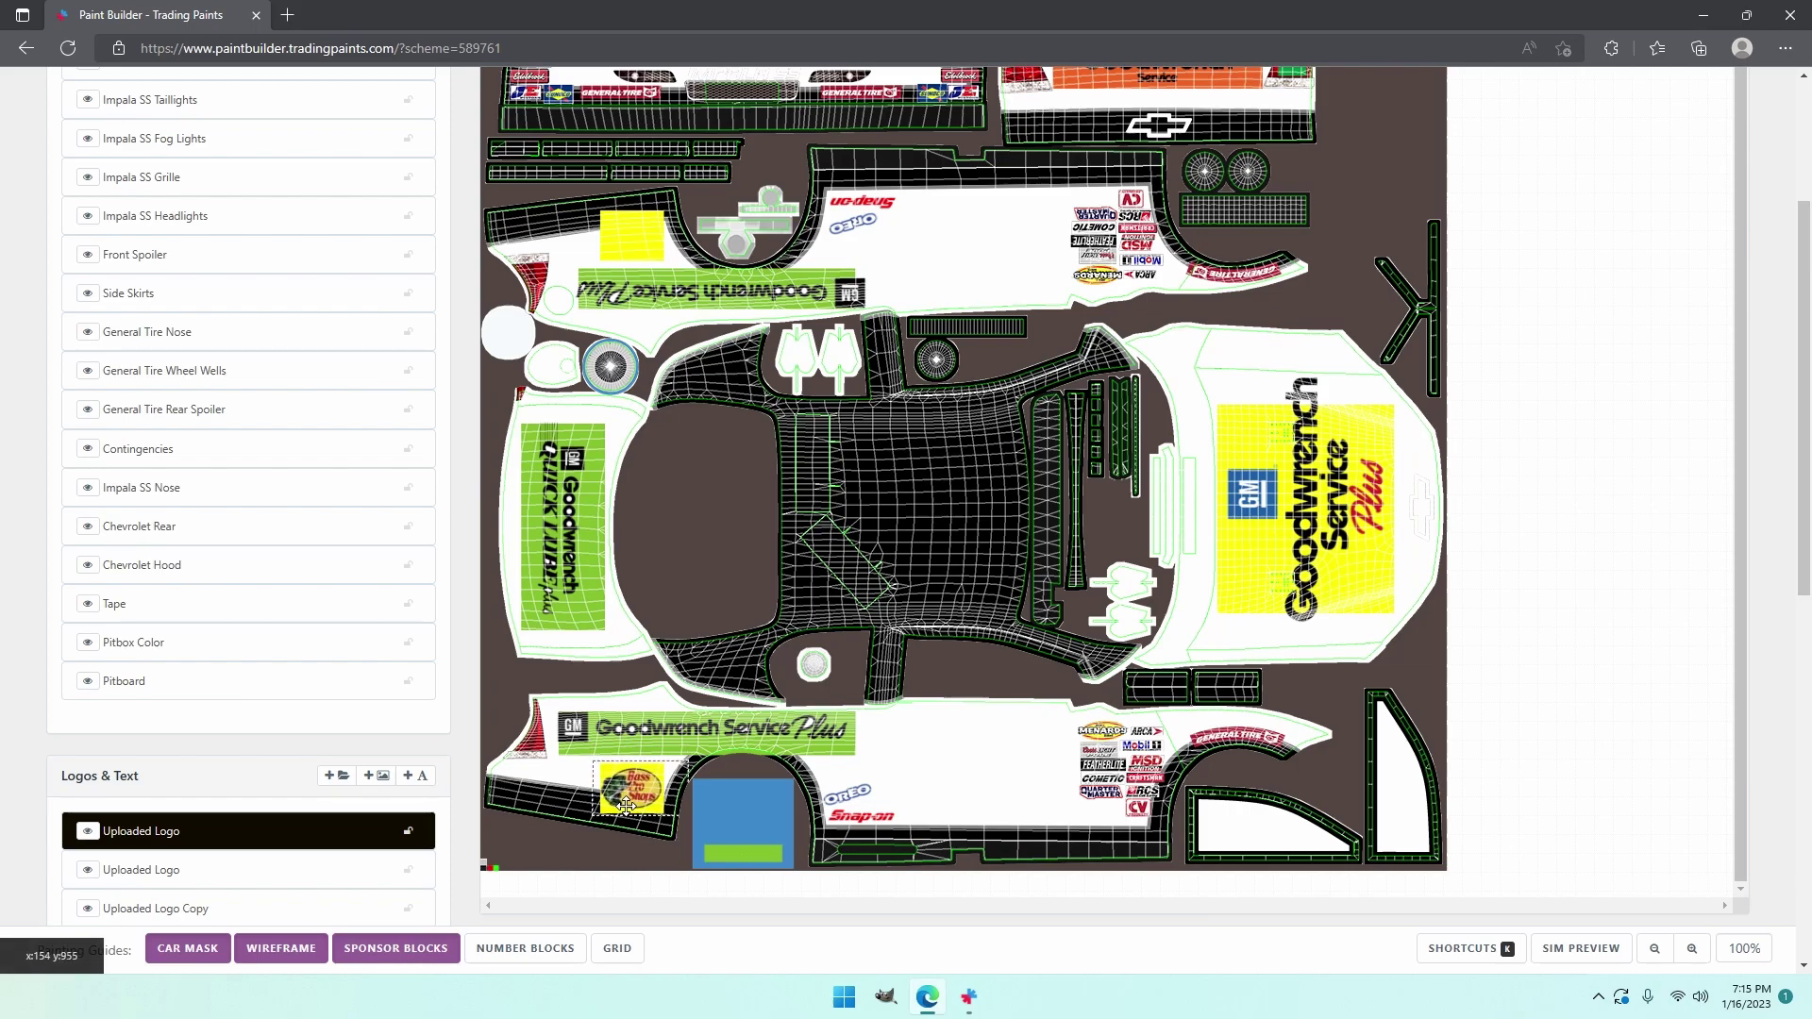
- Duplicate the Bass Pro Shops logo, rotate the copy 180°, and move it to the upper side panel
right_click(627, 801)
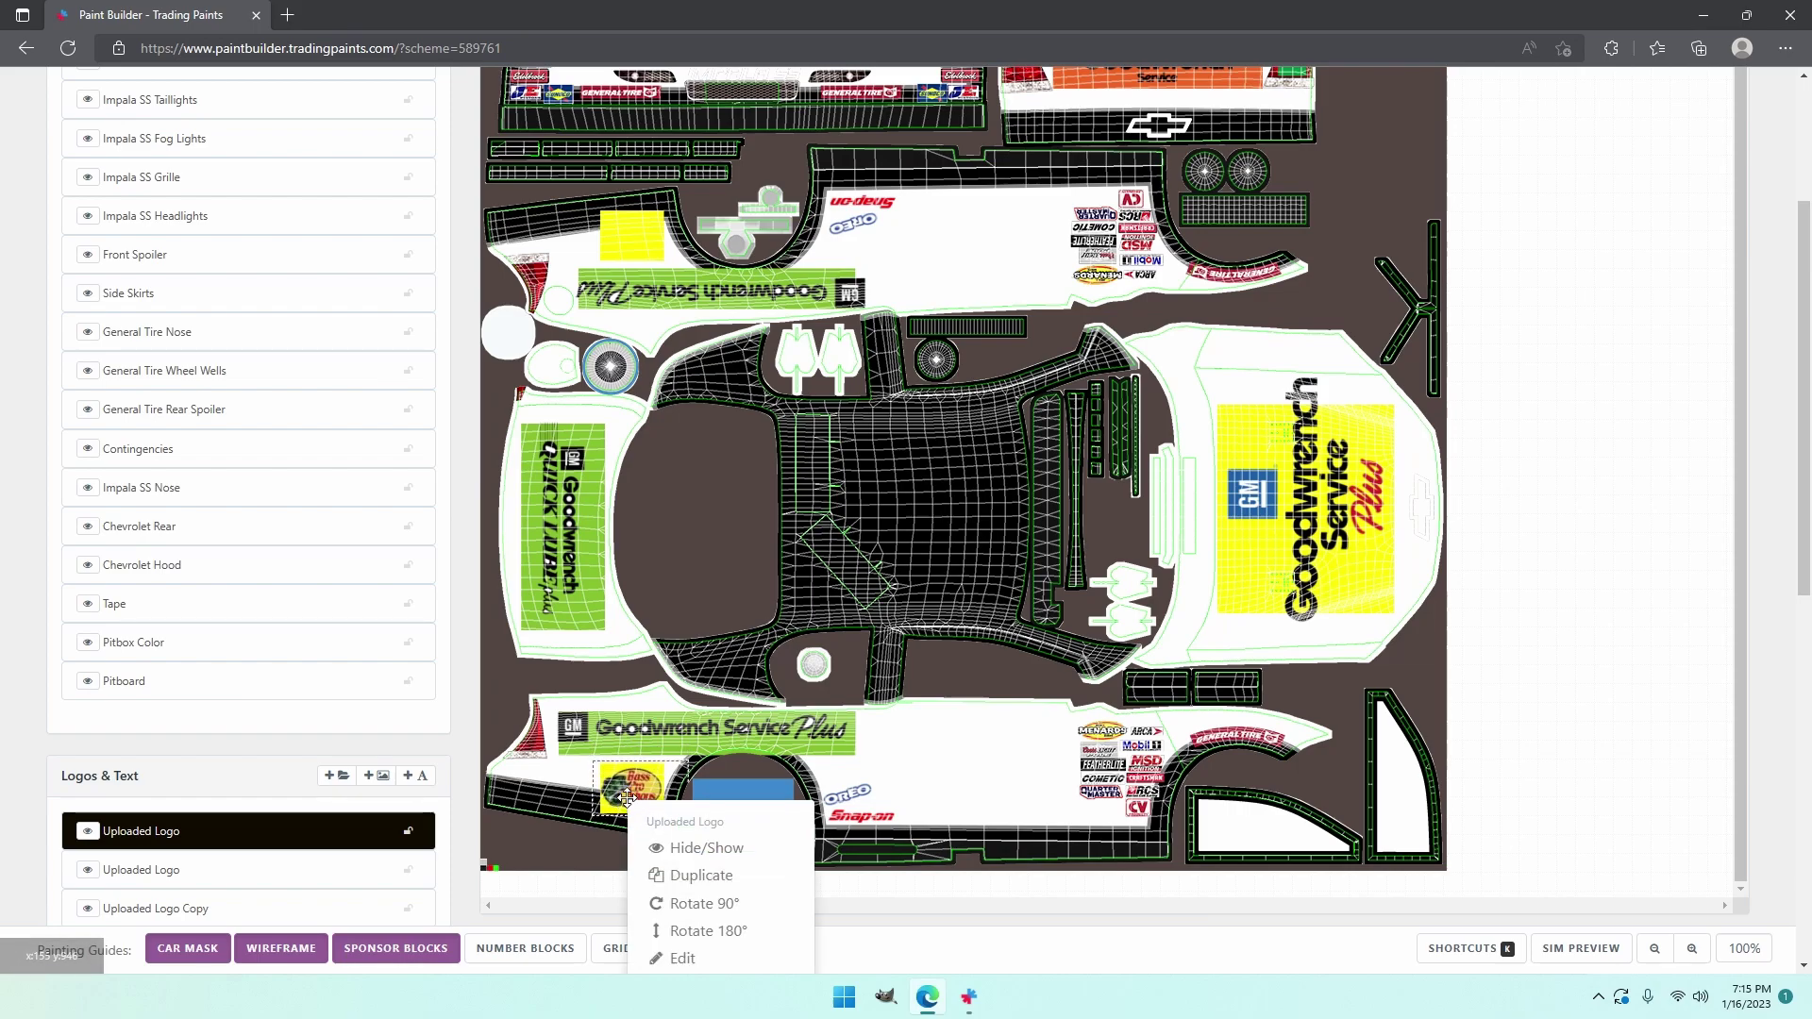
click(703, 874)
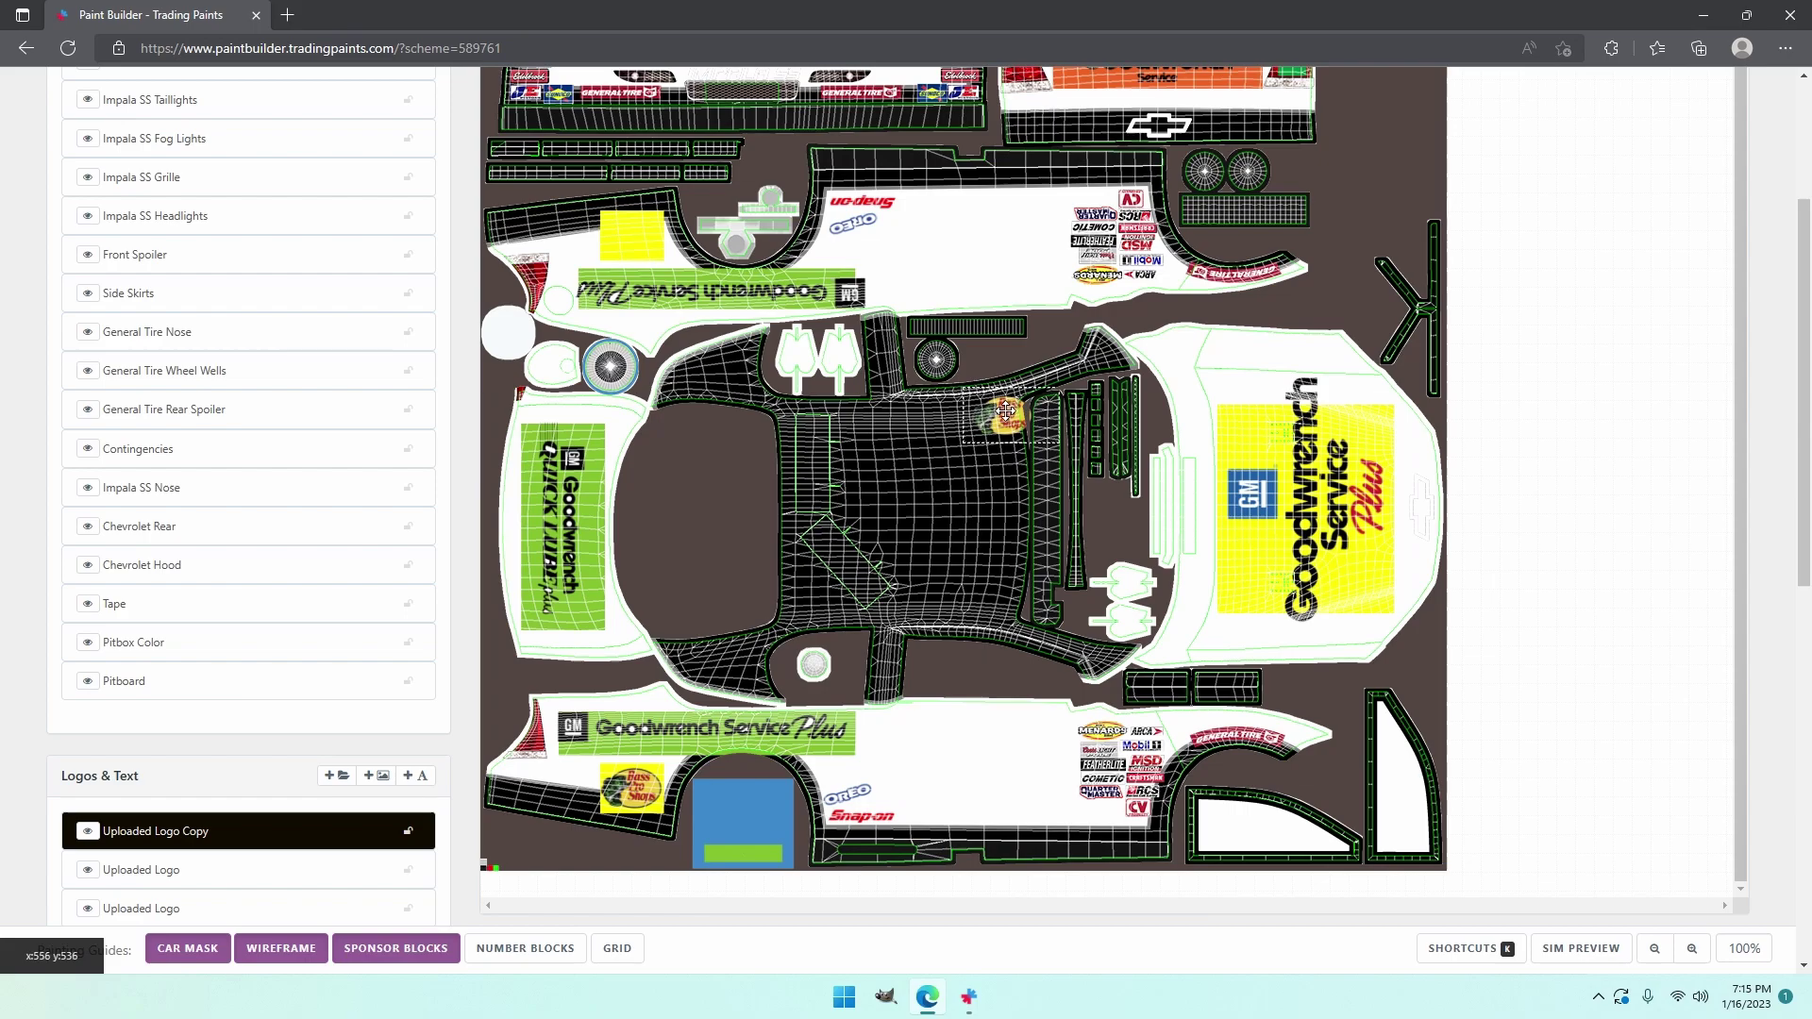
drag(1005, 412, 941, 459)
right_click(942, 462)
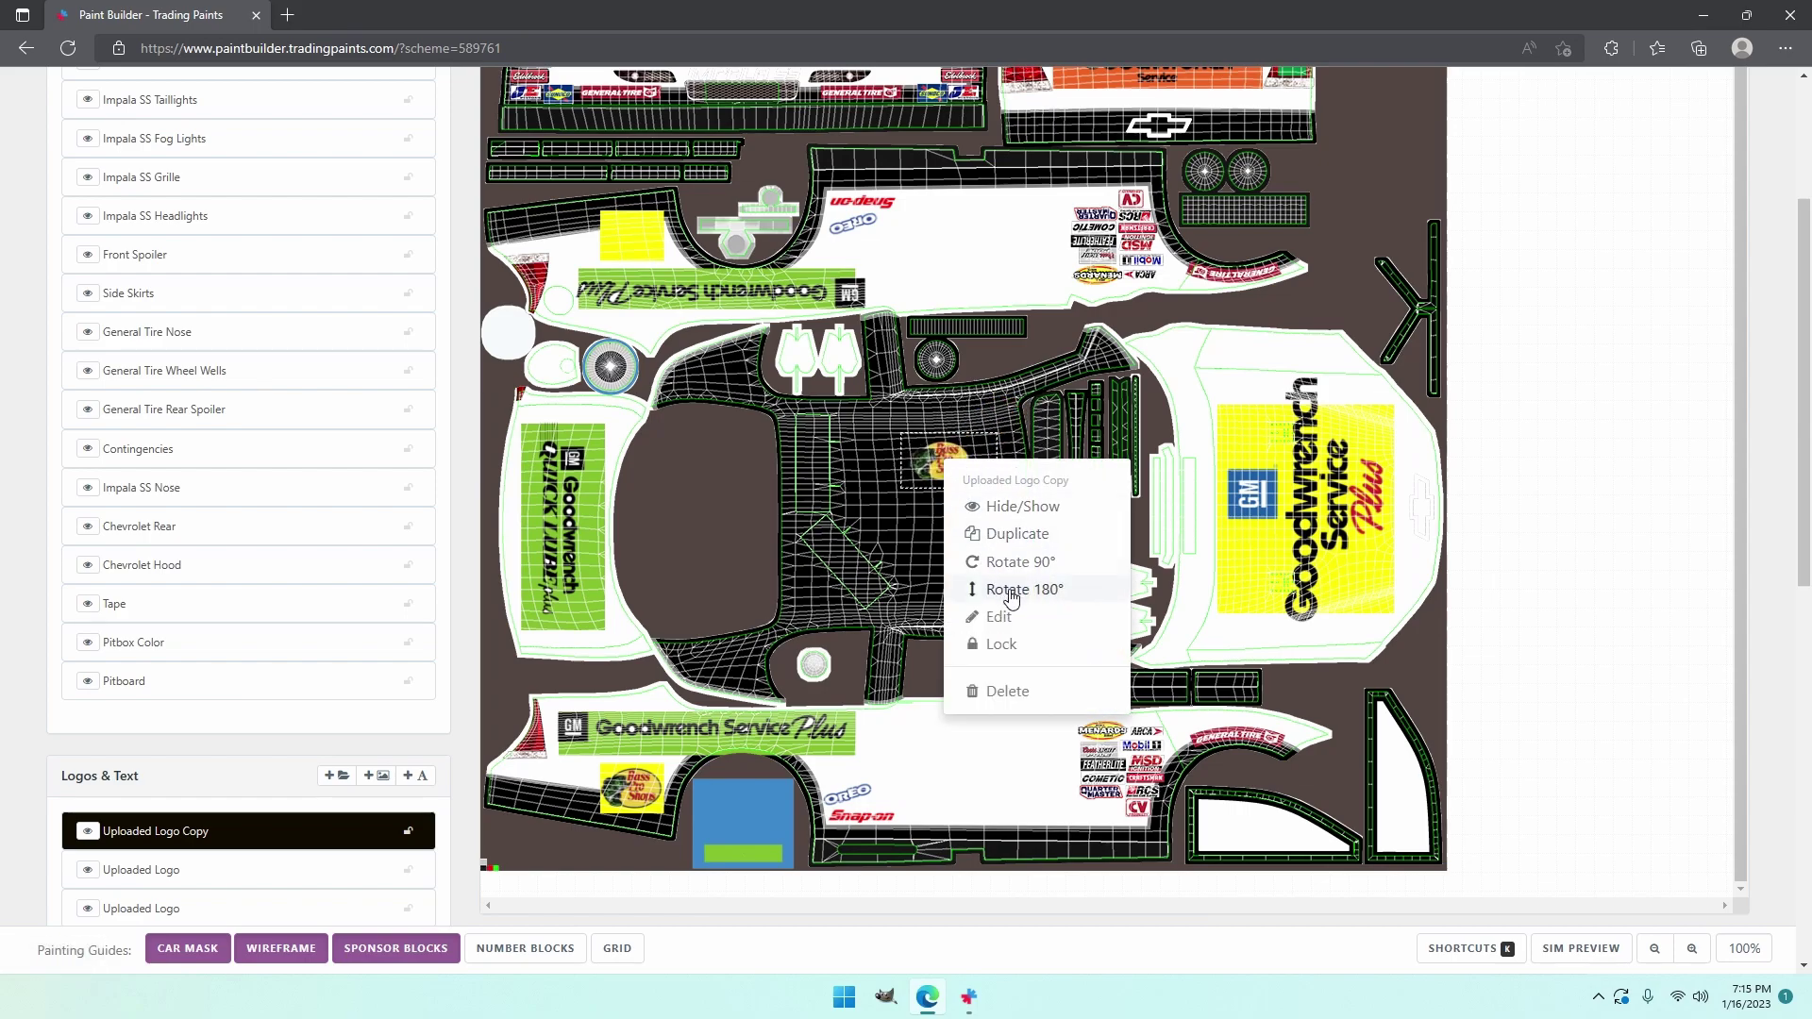
click(1011, 591)
drag(944, 463, 632, 243)
scroll(1115, 723, down, 3)
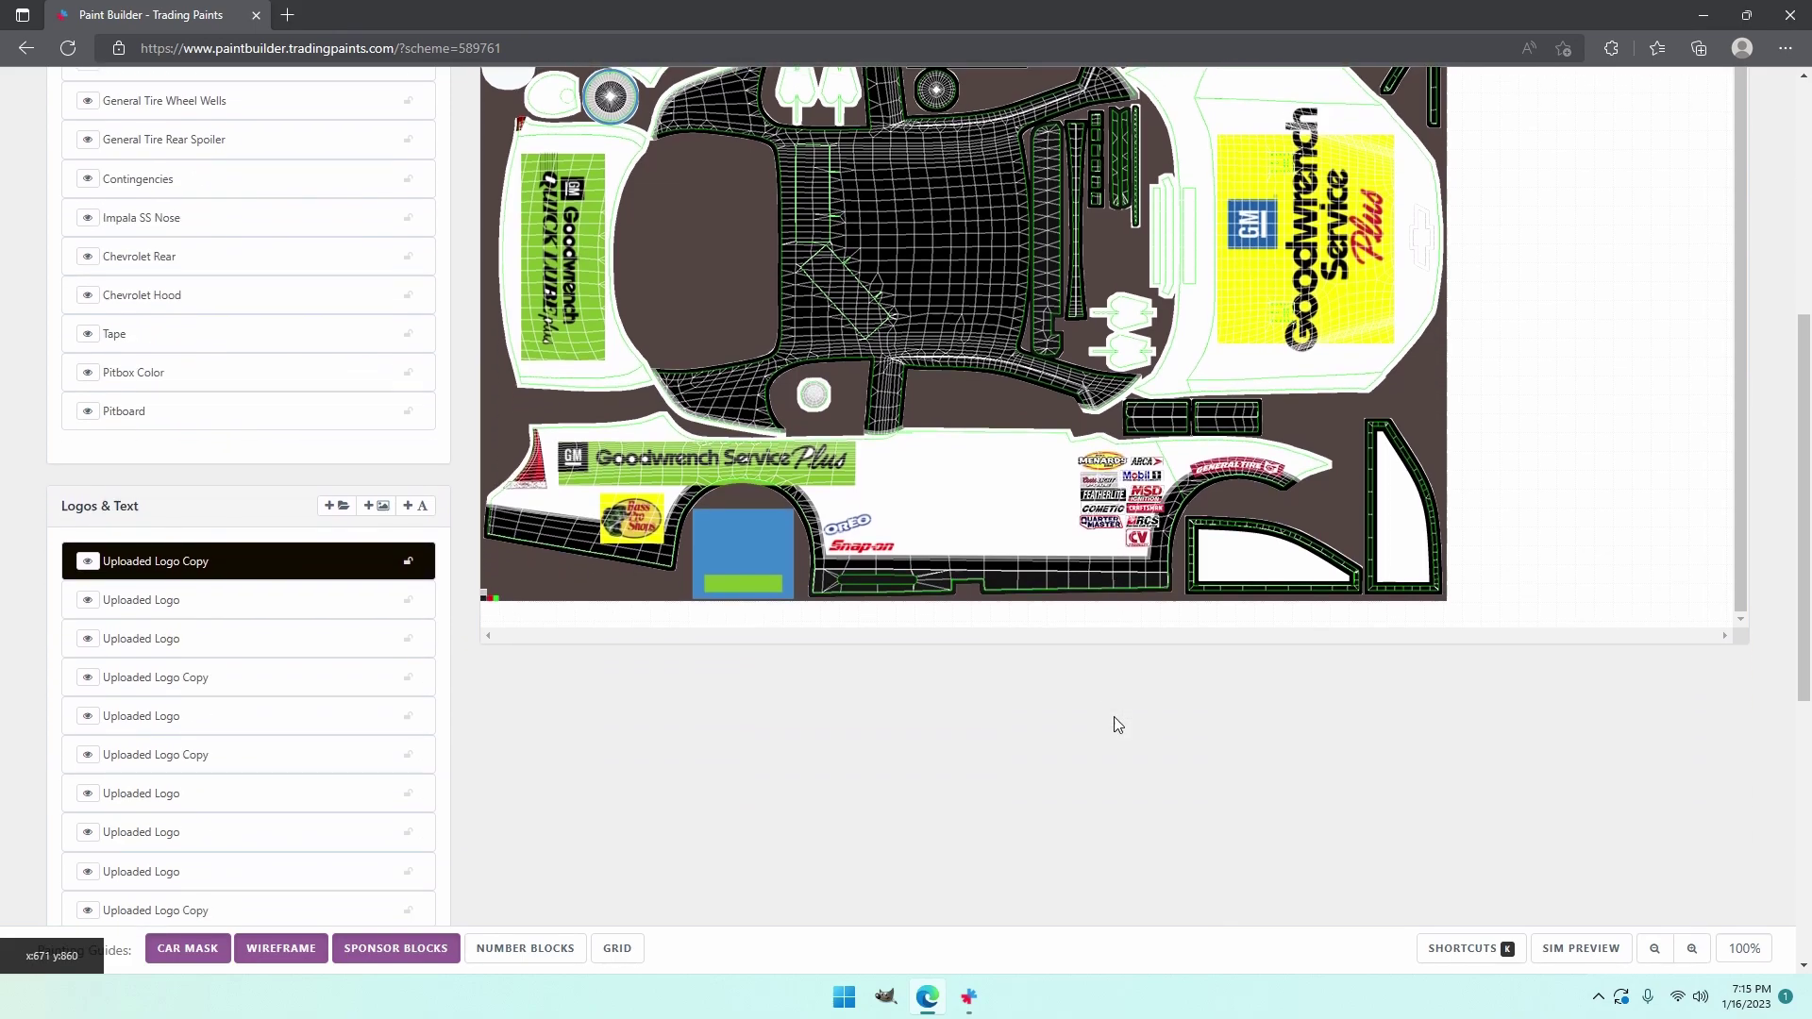
- Insert the MENARDS logo, shrink it, and place it on the lower door above OREO and Snap-on
click(331, 505)
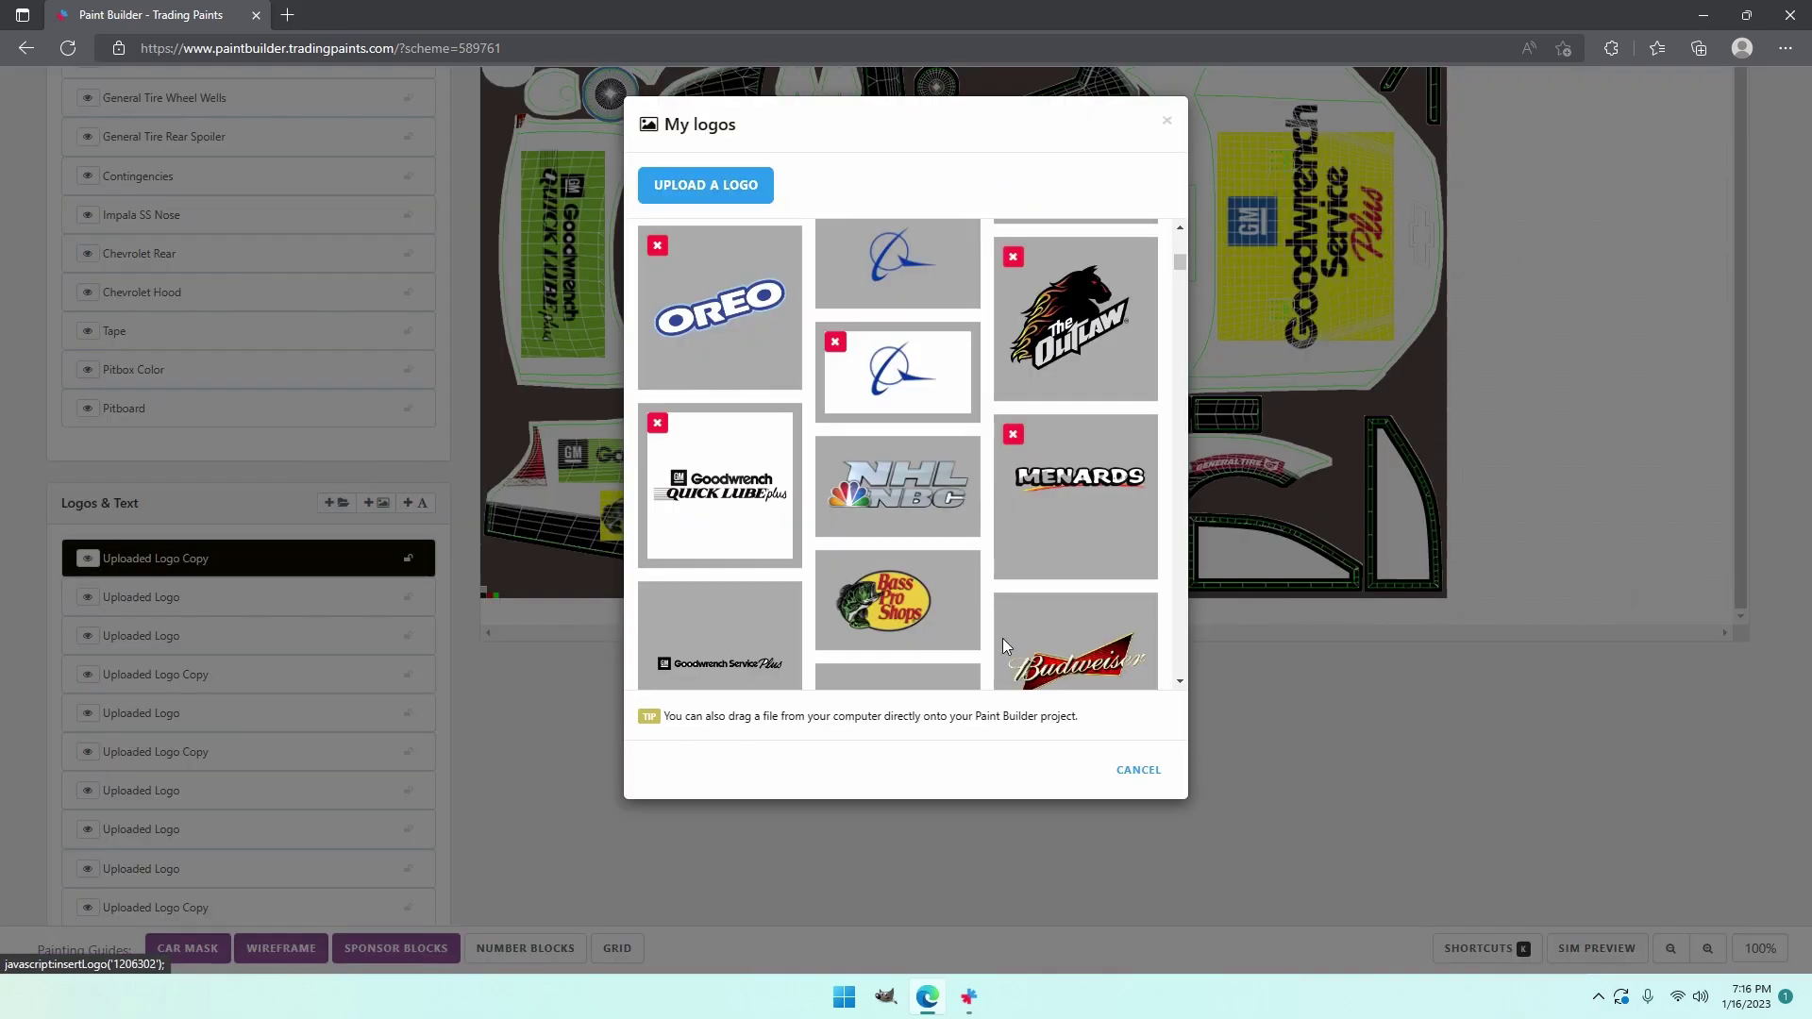
click(1096, 532)
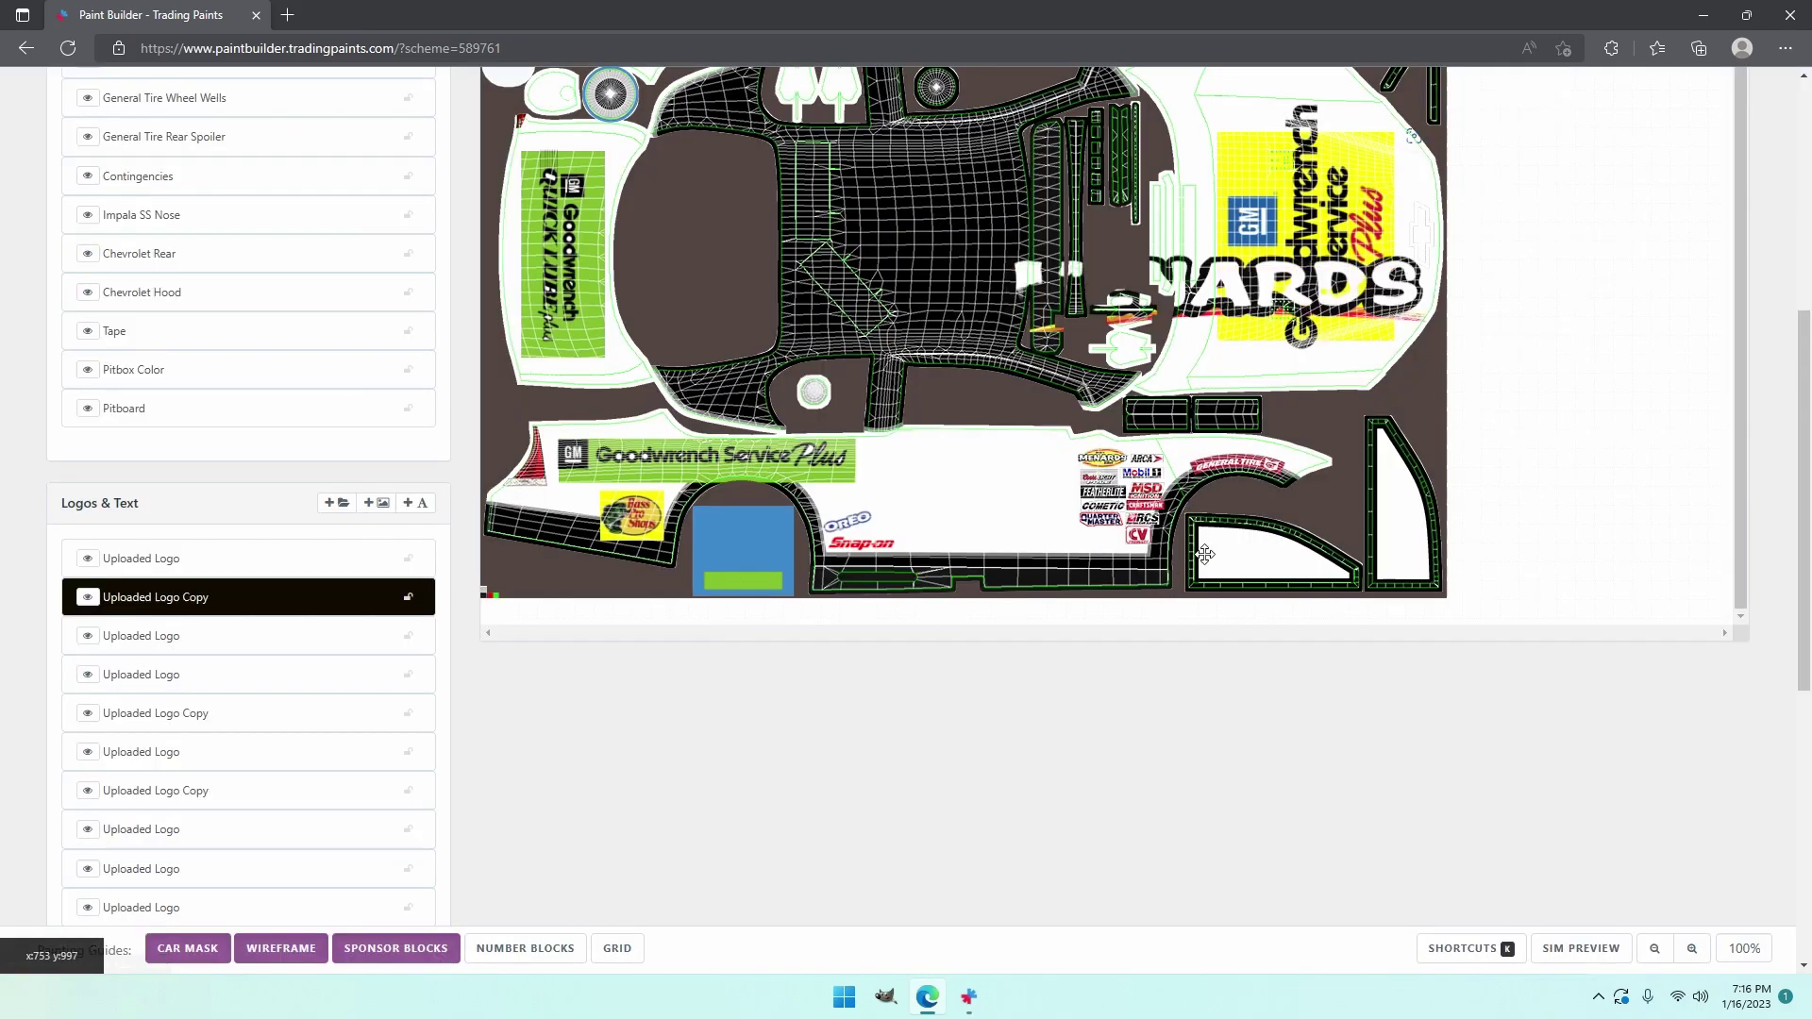
drag(1255, 285, 977, 463)
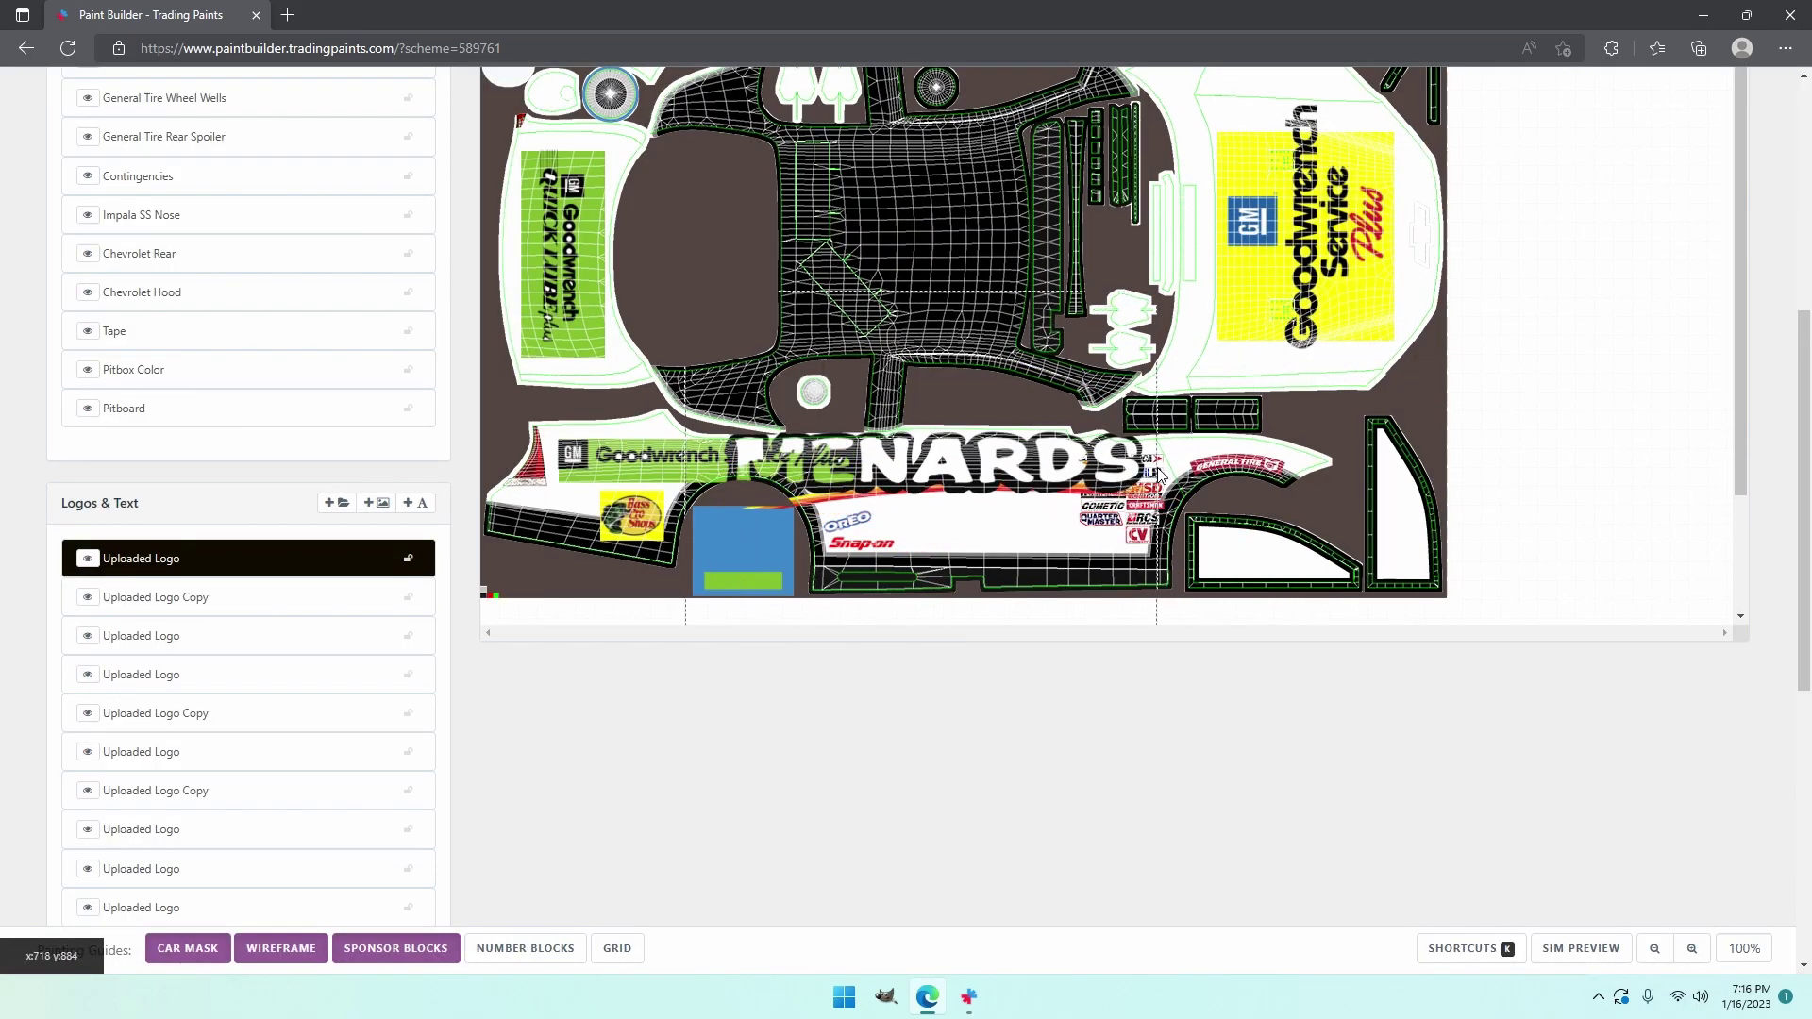
drag(1156, 467, 581, 502)
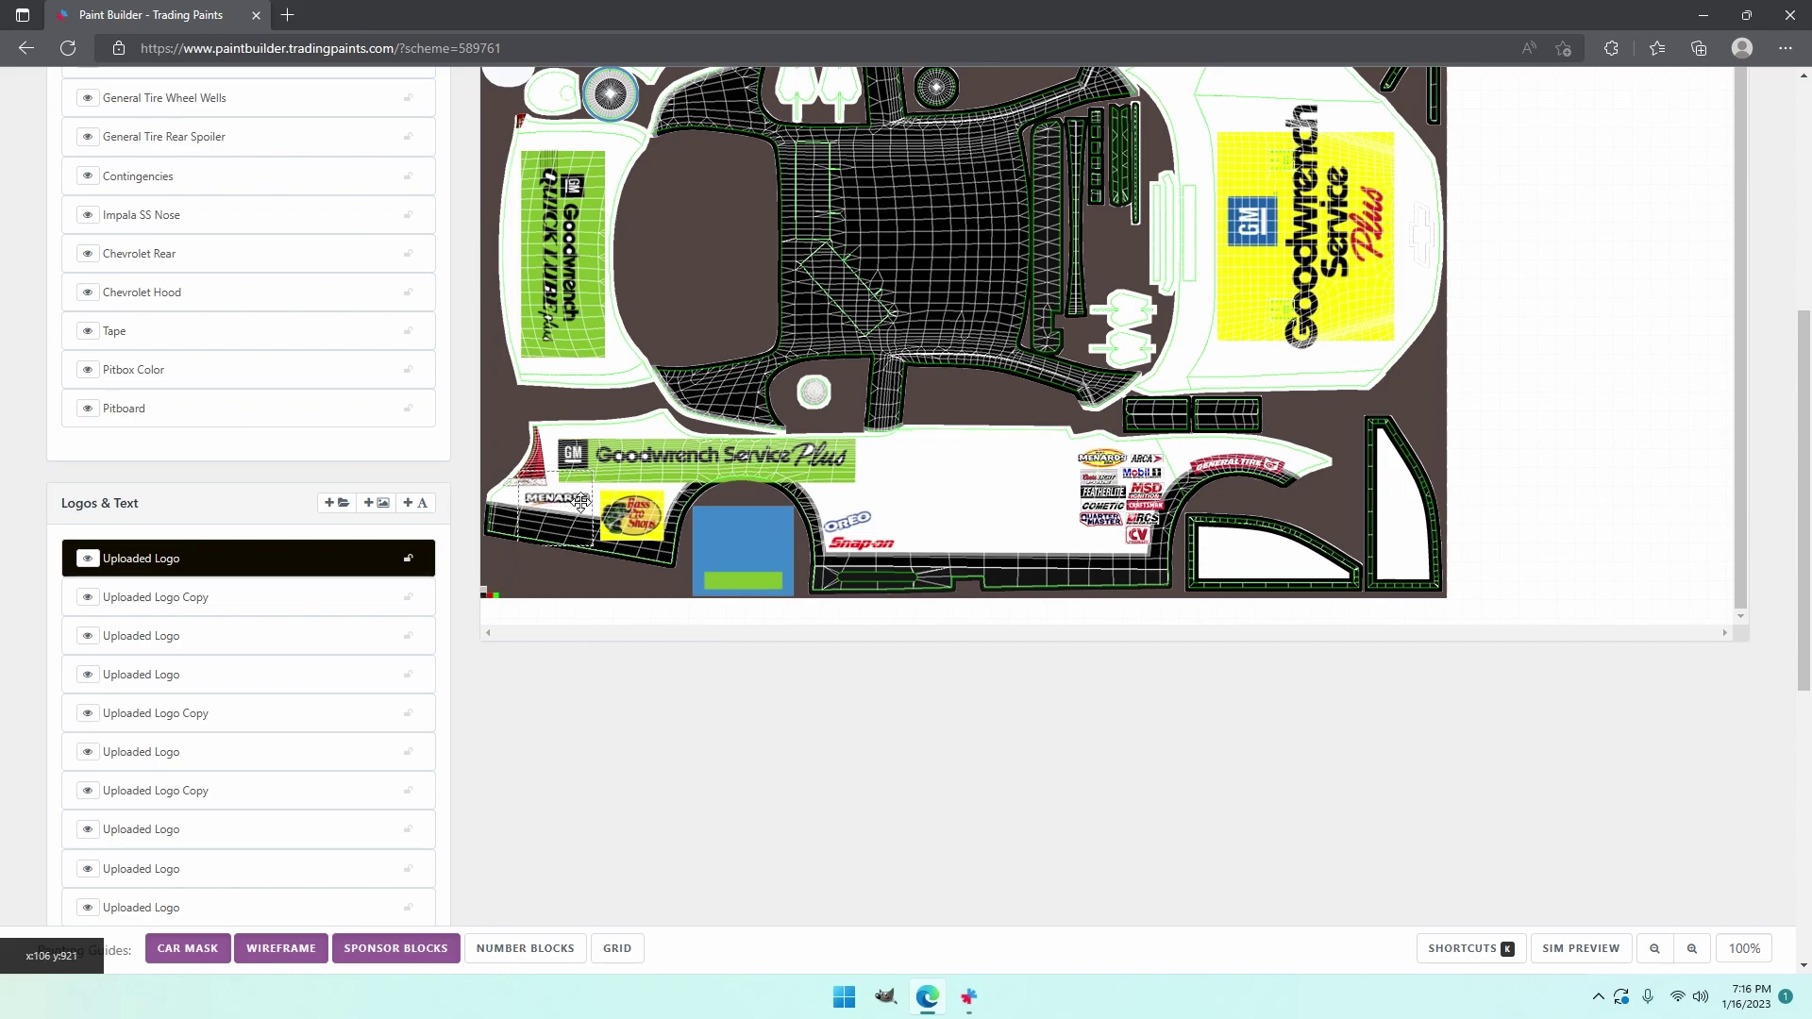
drag(580, 502, 874, 501)
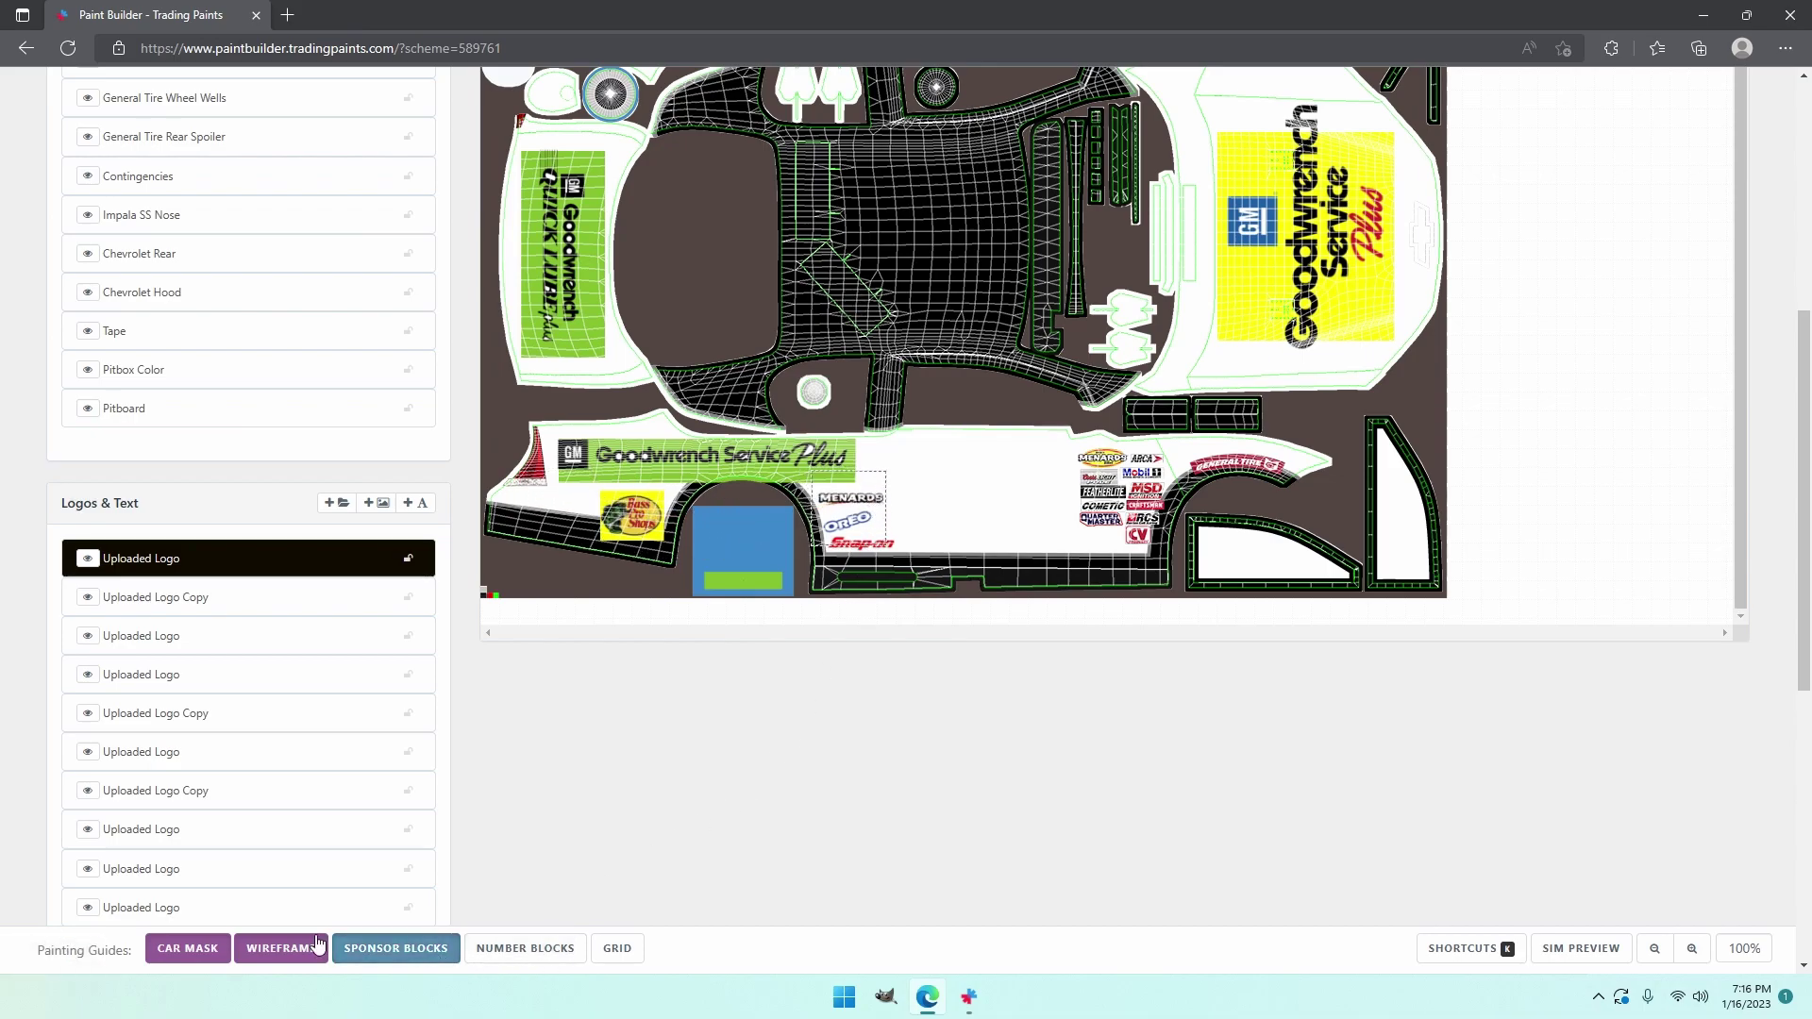
- Hide the wireframe and sponsor block guides and show the number block guides
click(282, 948)
click(396, 949)
click(517, 949)
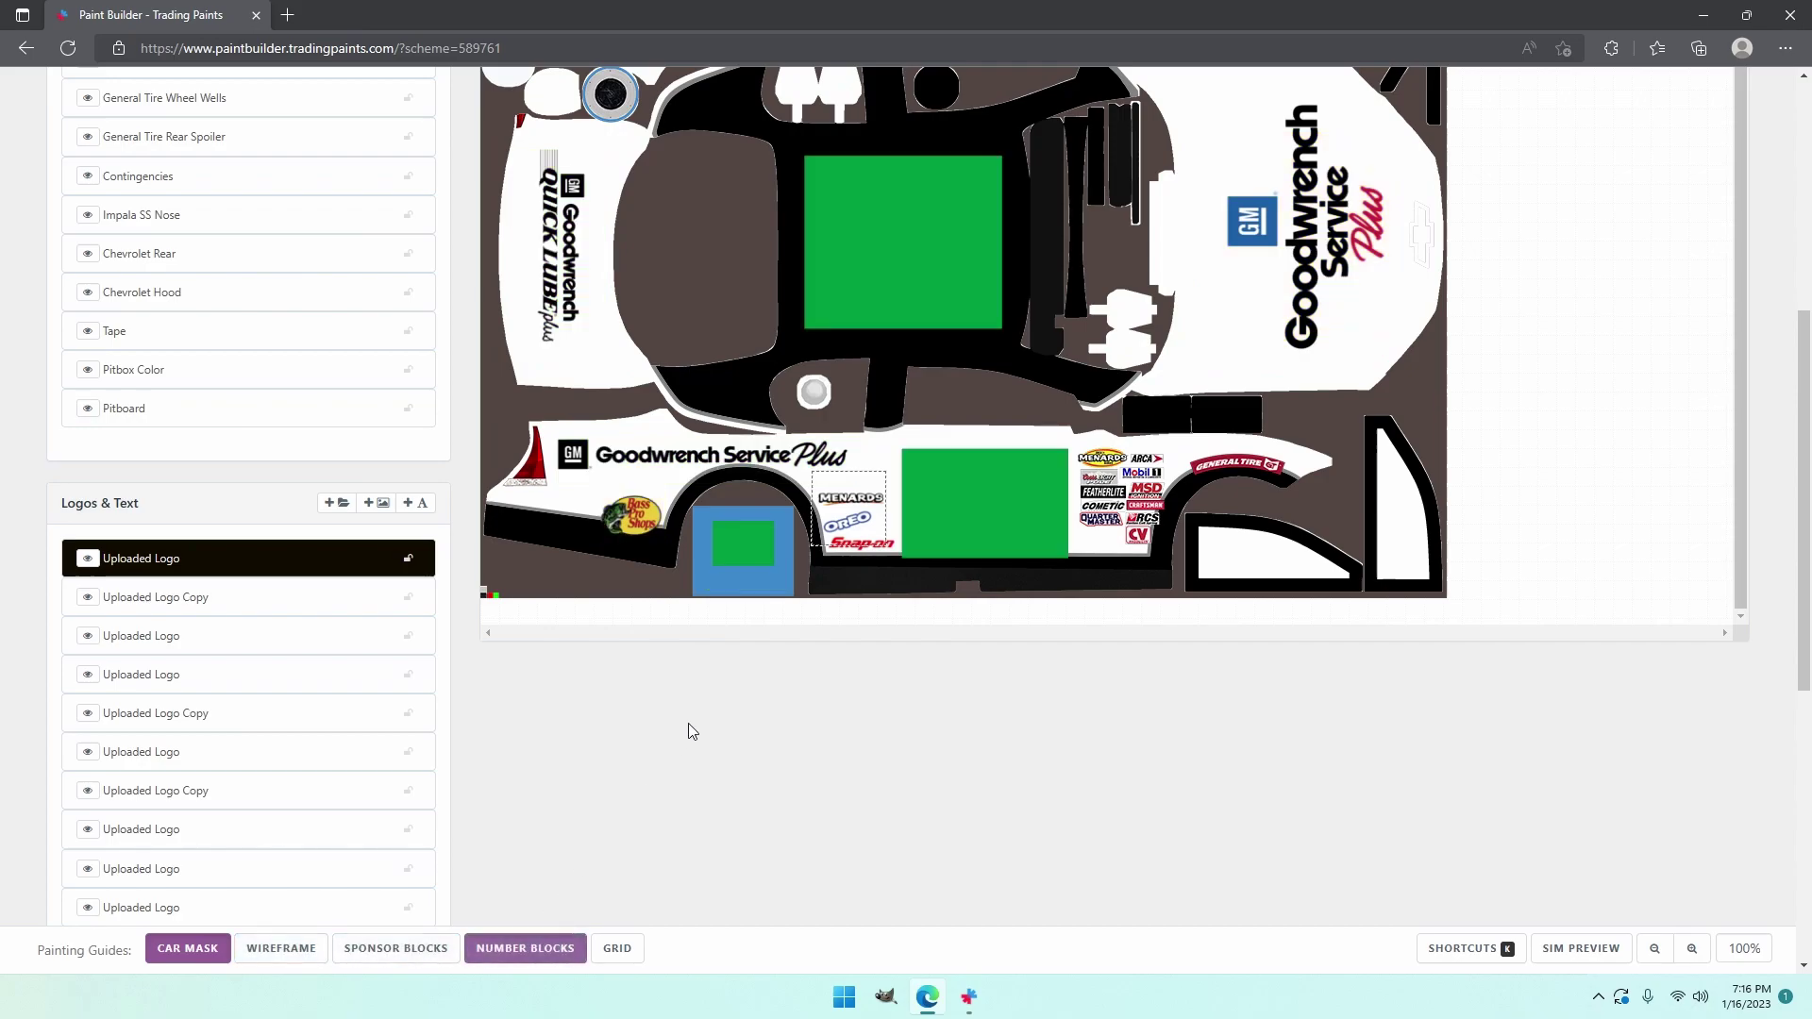
- Duplicate the MENARDS logo, rotate the copy 180°, and place it beside the upside-down OREO decal
drag(869, 499, 870, 499)
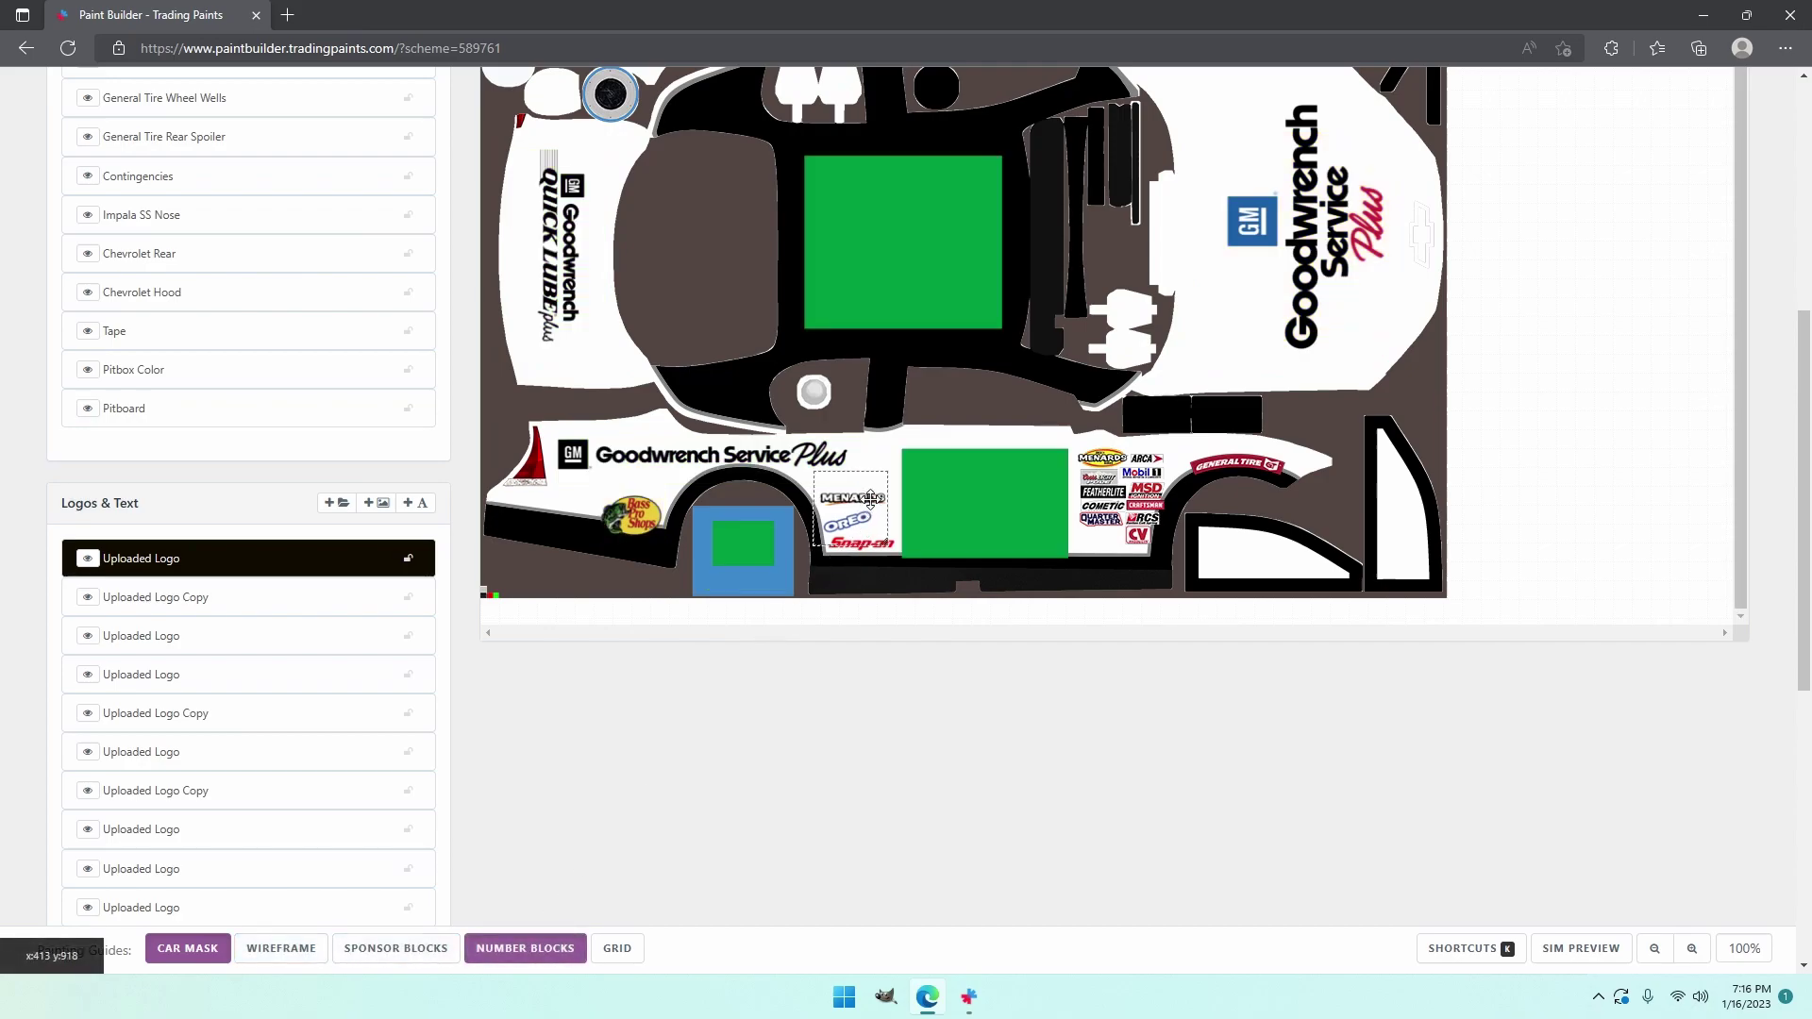
right_click(869, 501)
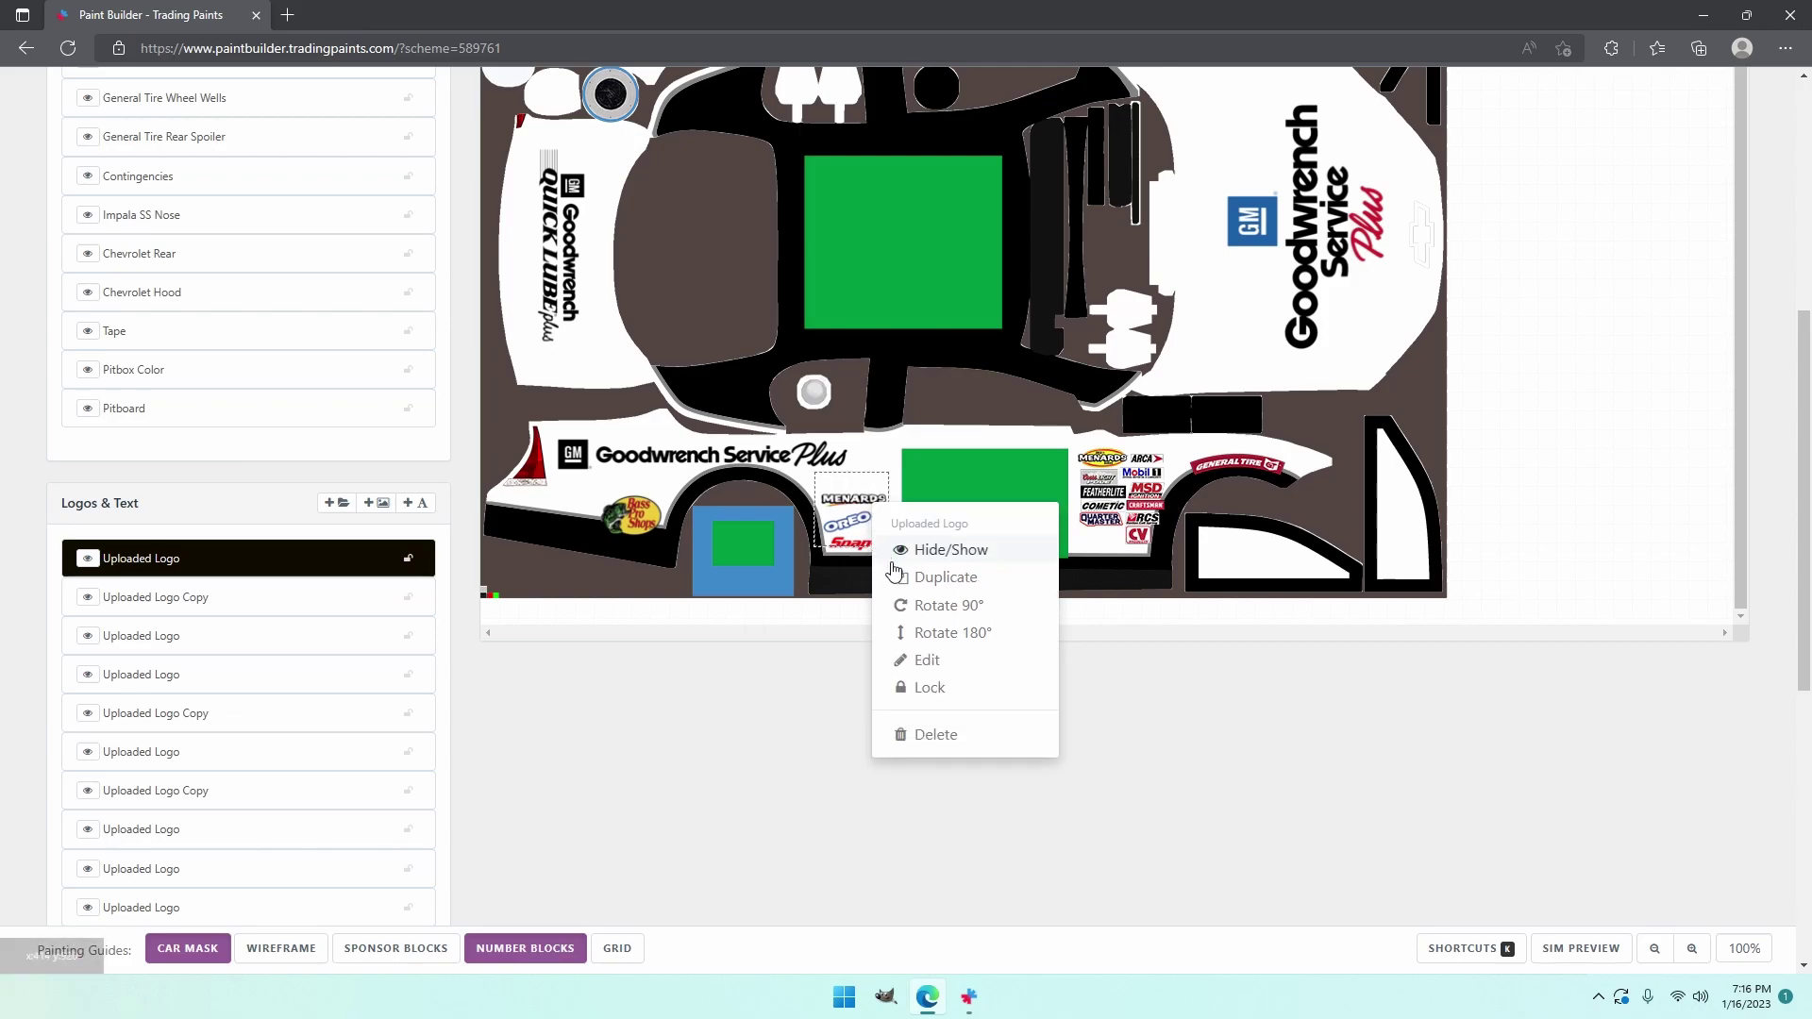
click(931, 578)
scroll(978, 518, up, 5)
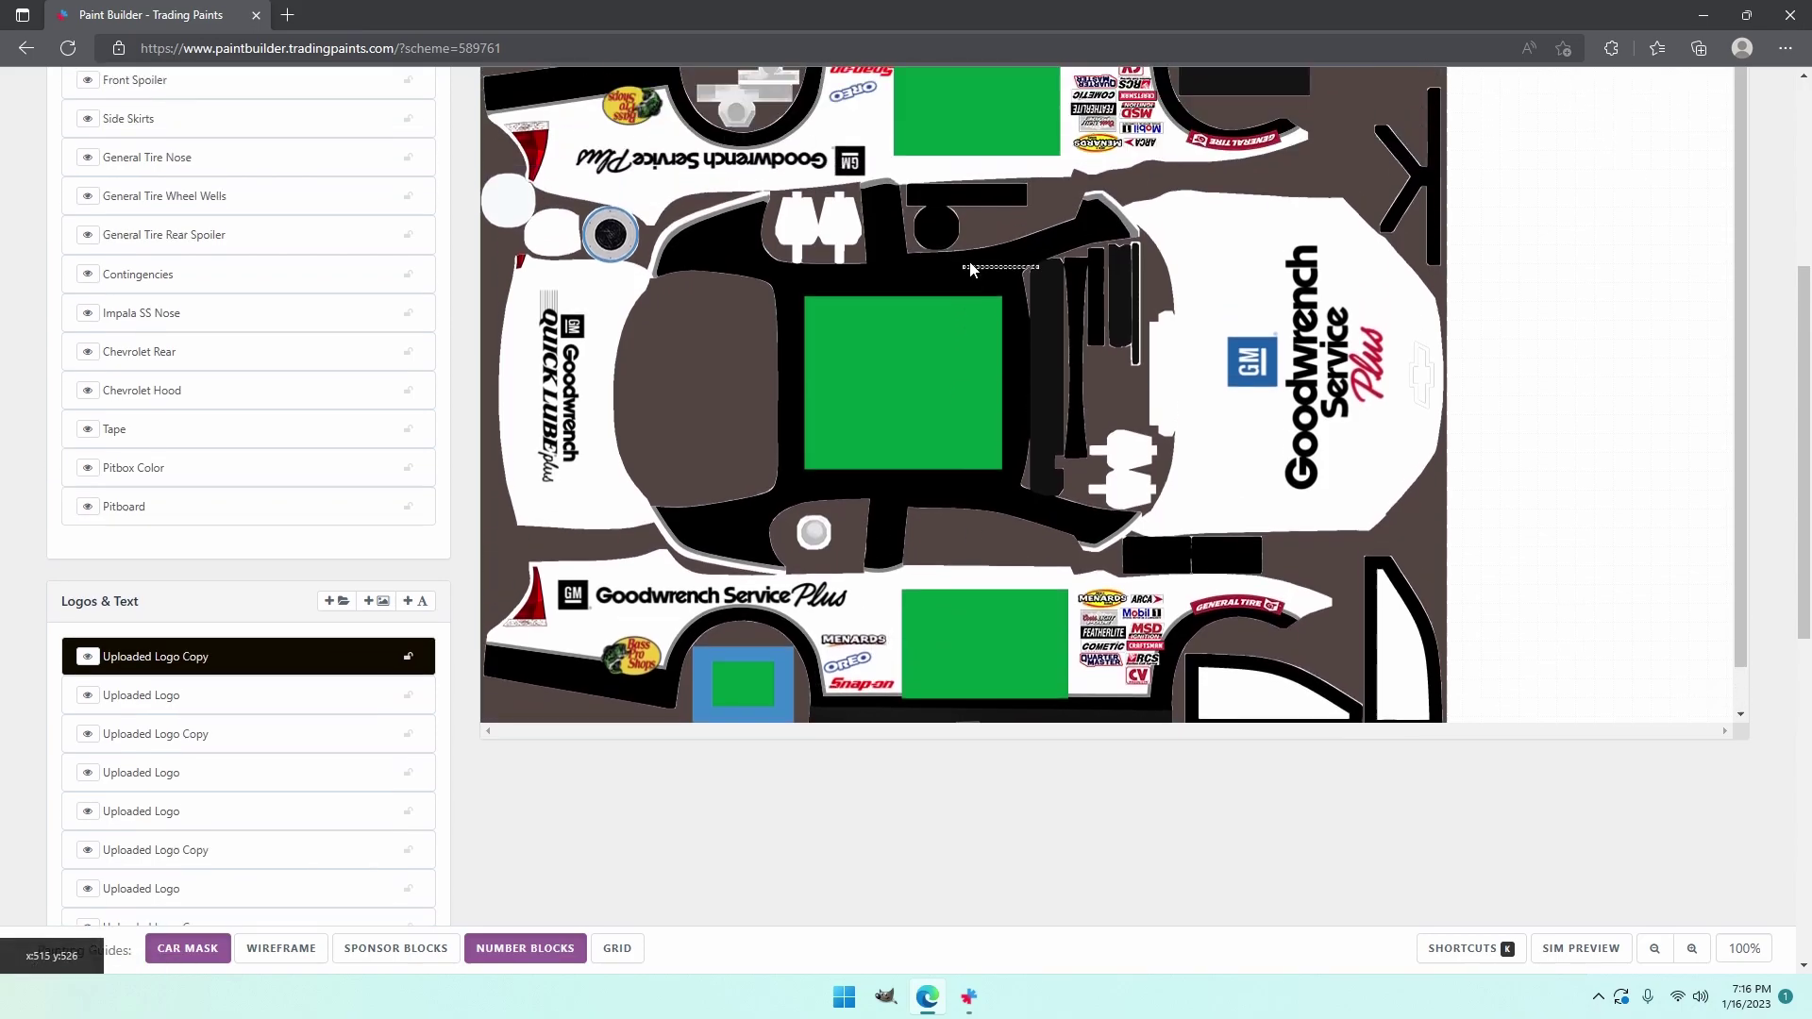
drag(1002, 457, 849, 297)
right_click(848, 297)
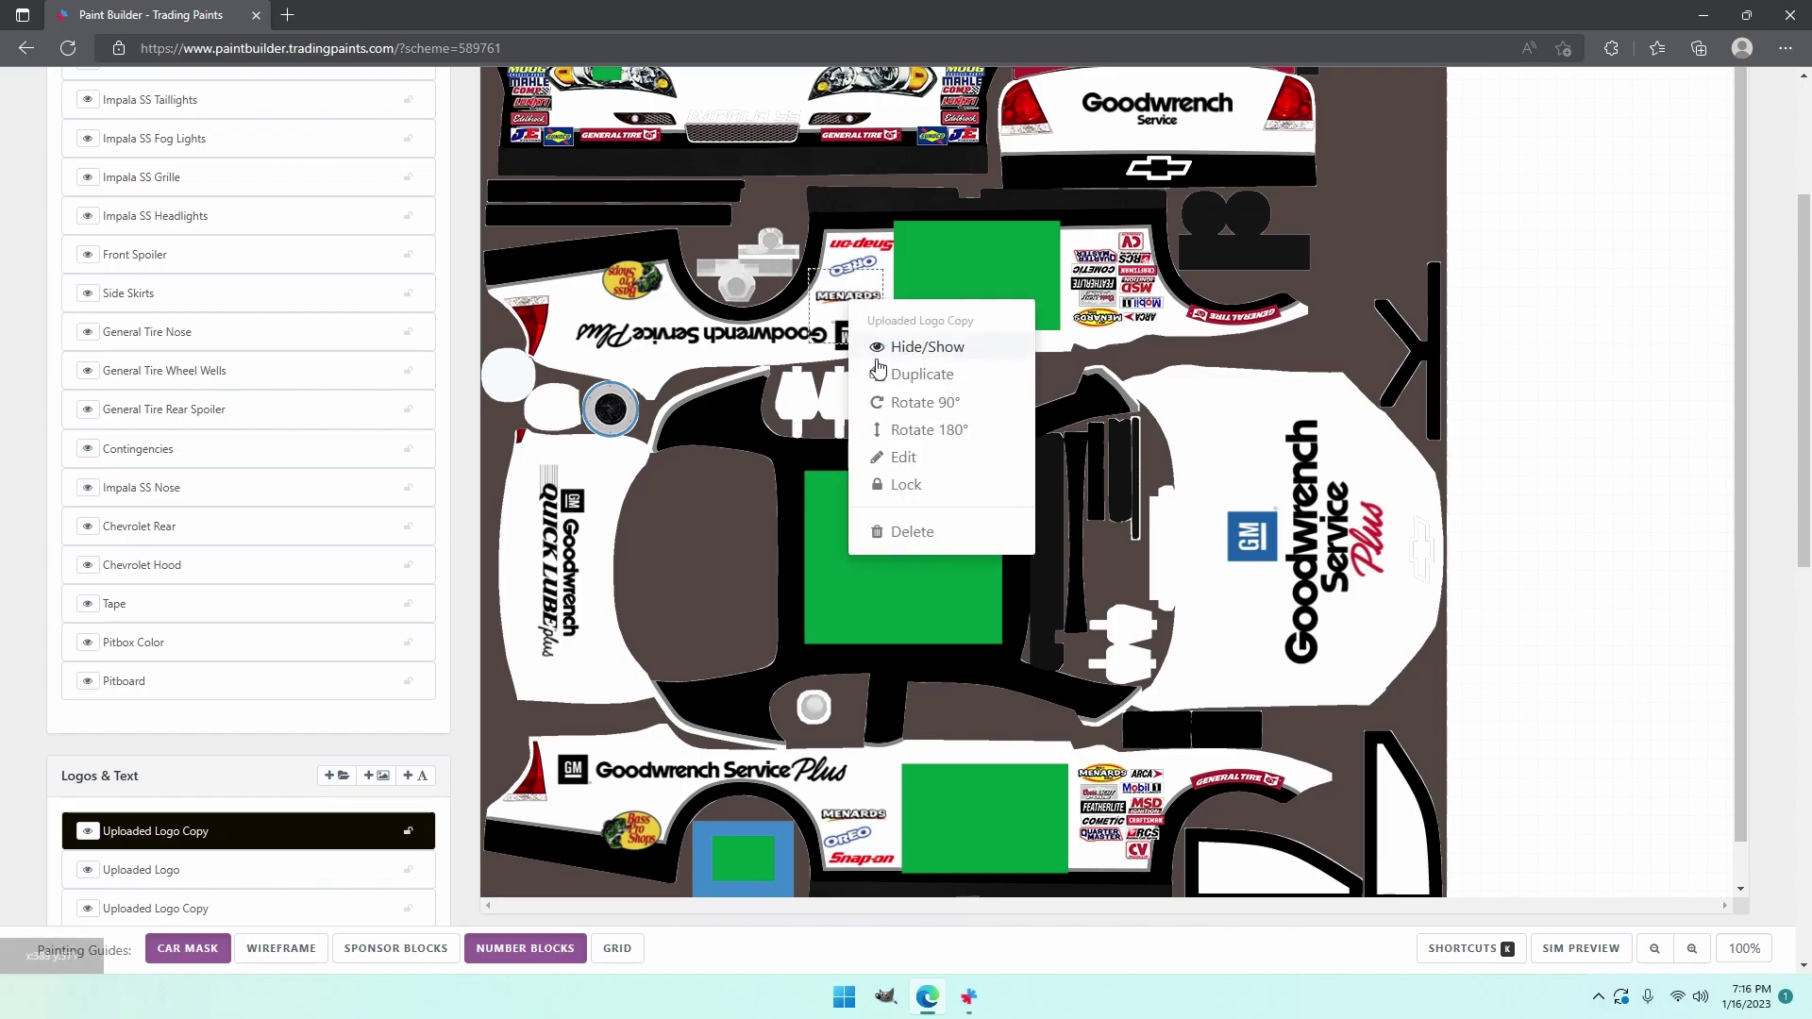
click(932, 433)
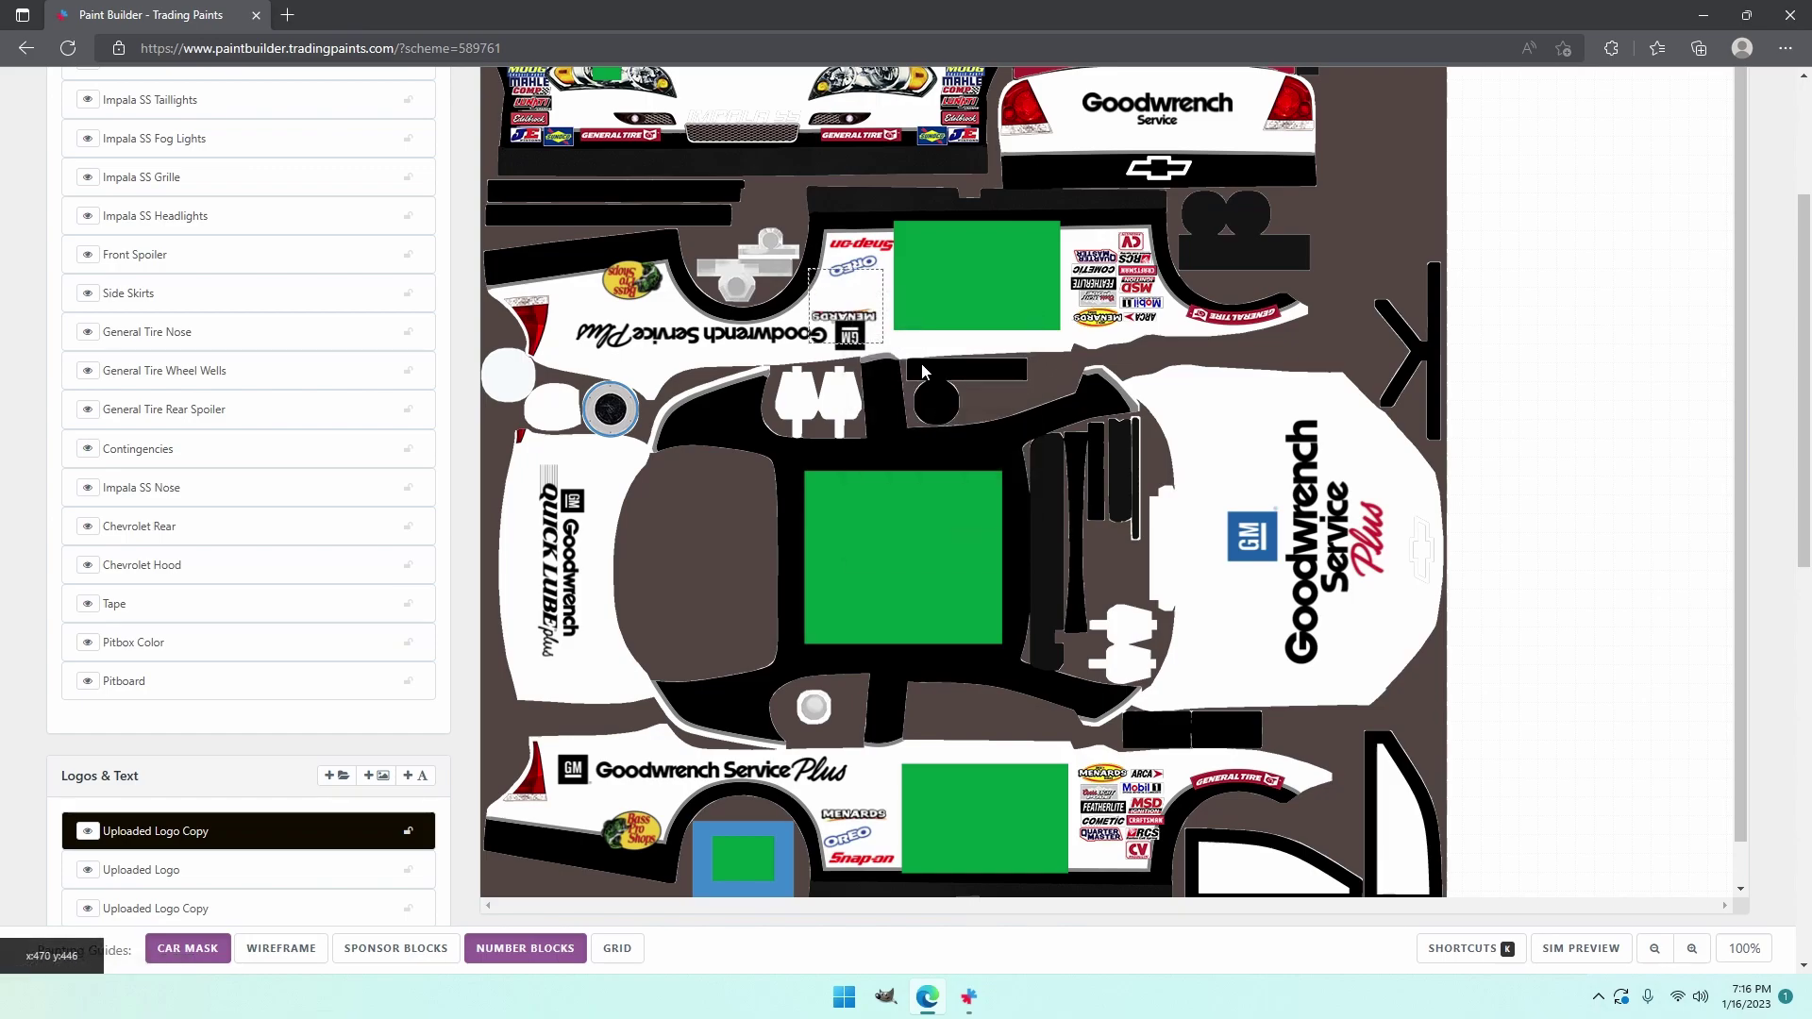
drag(855, 313, 866, 293)
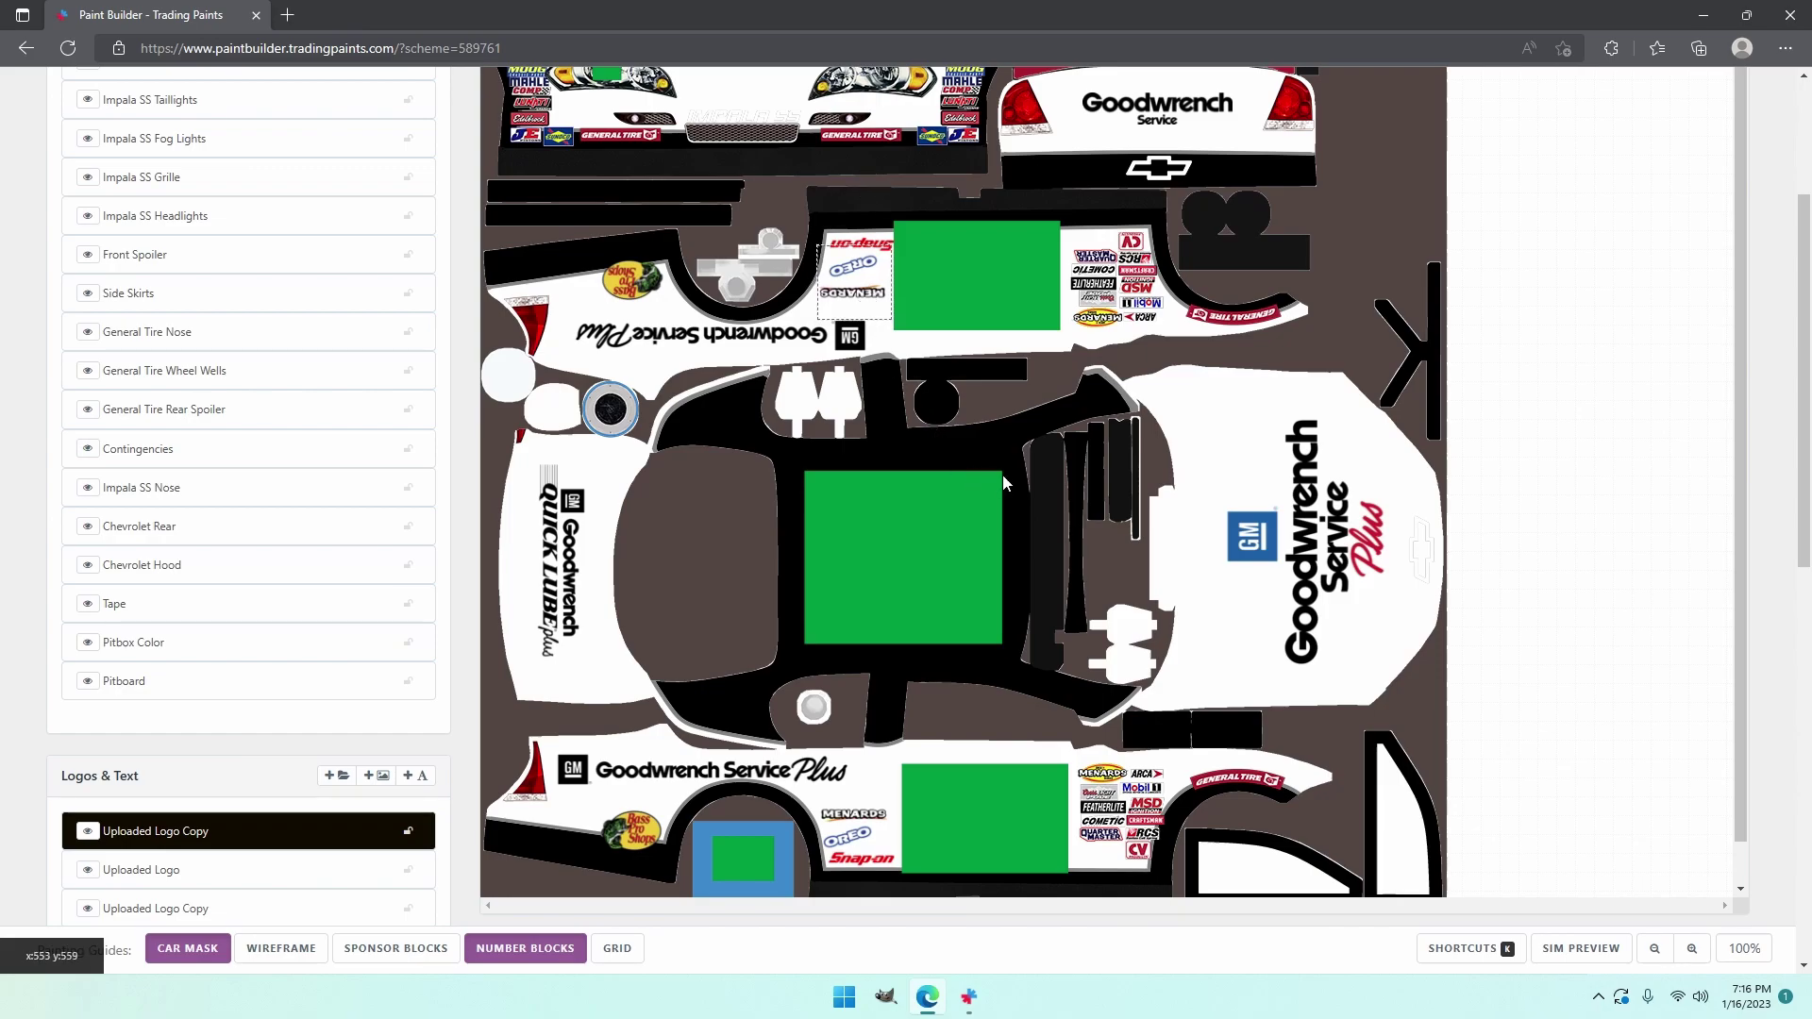
- Hide the number block guides on the template
scroll(1003, 483, down, 3)
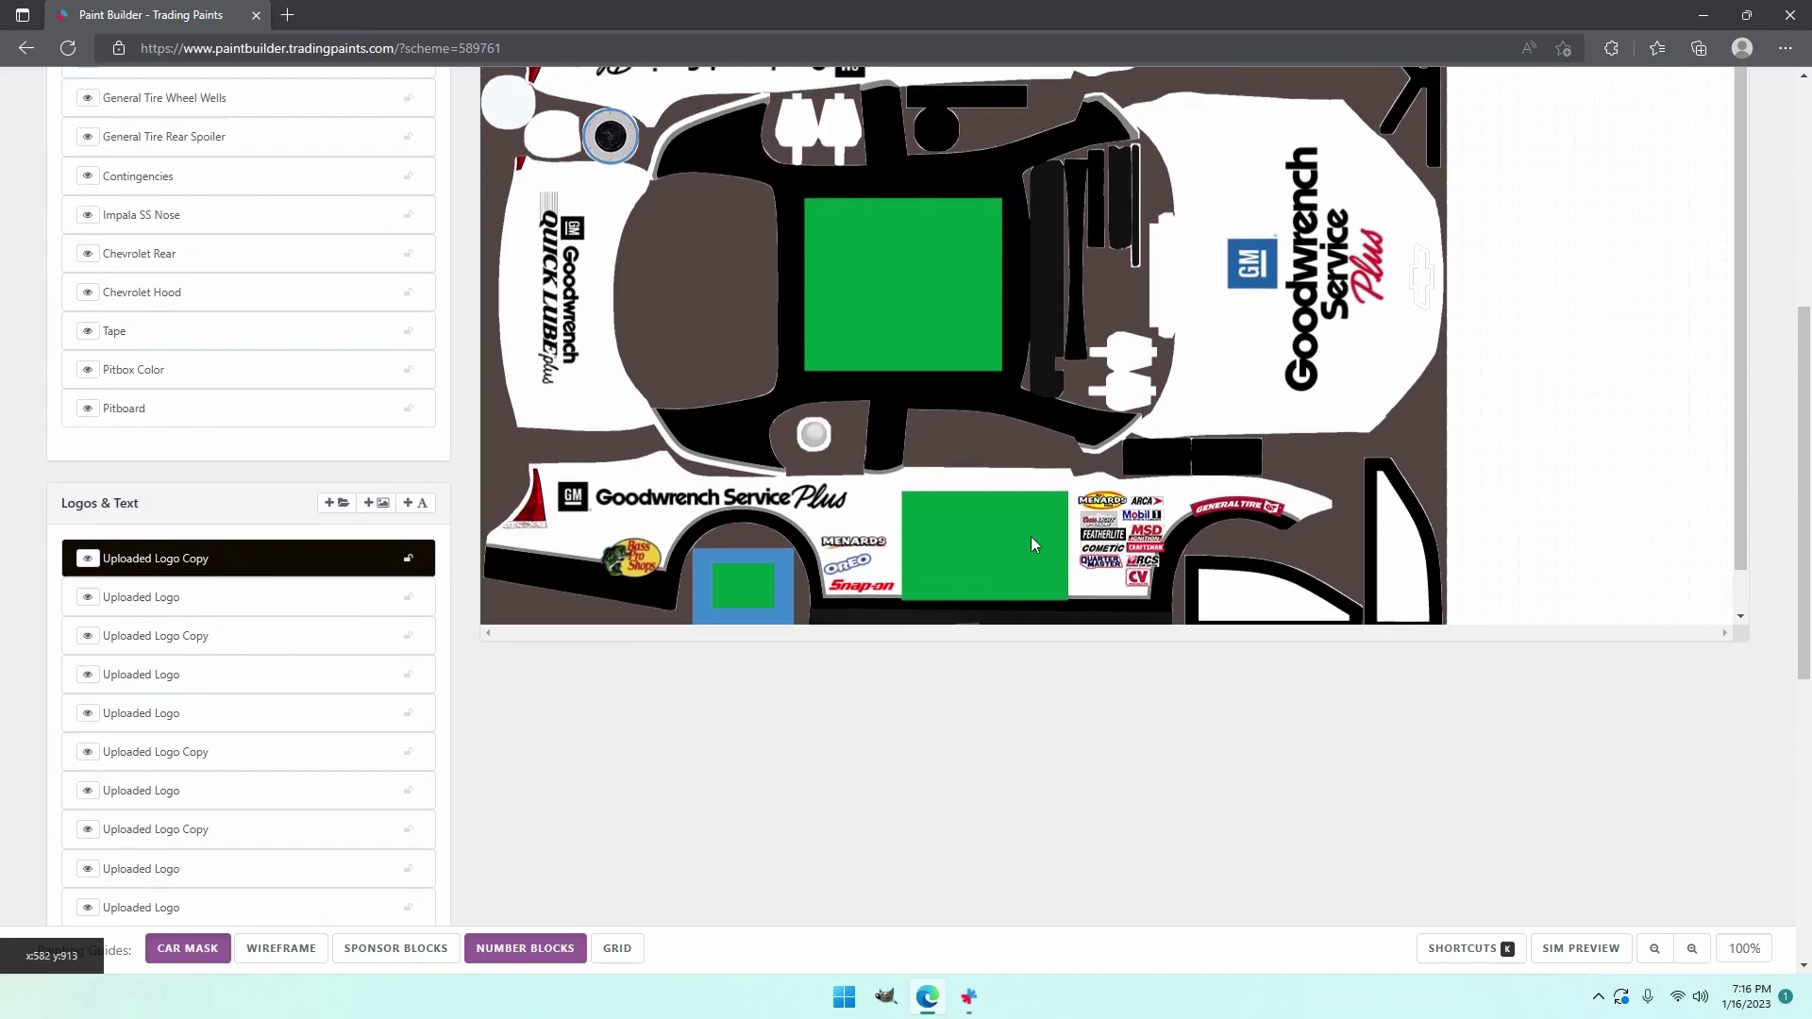
scroll(1030, 545, up, 6)
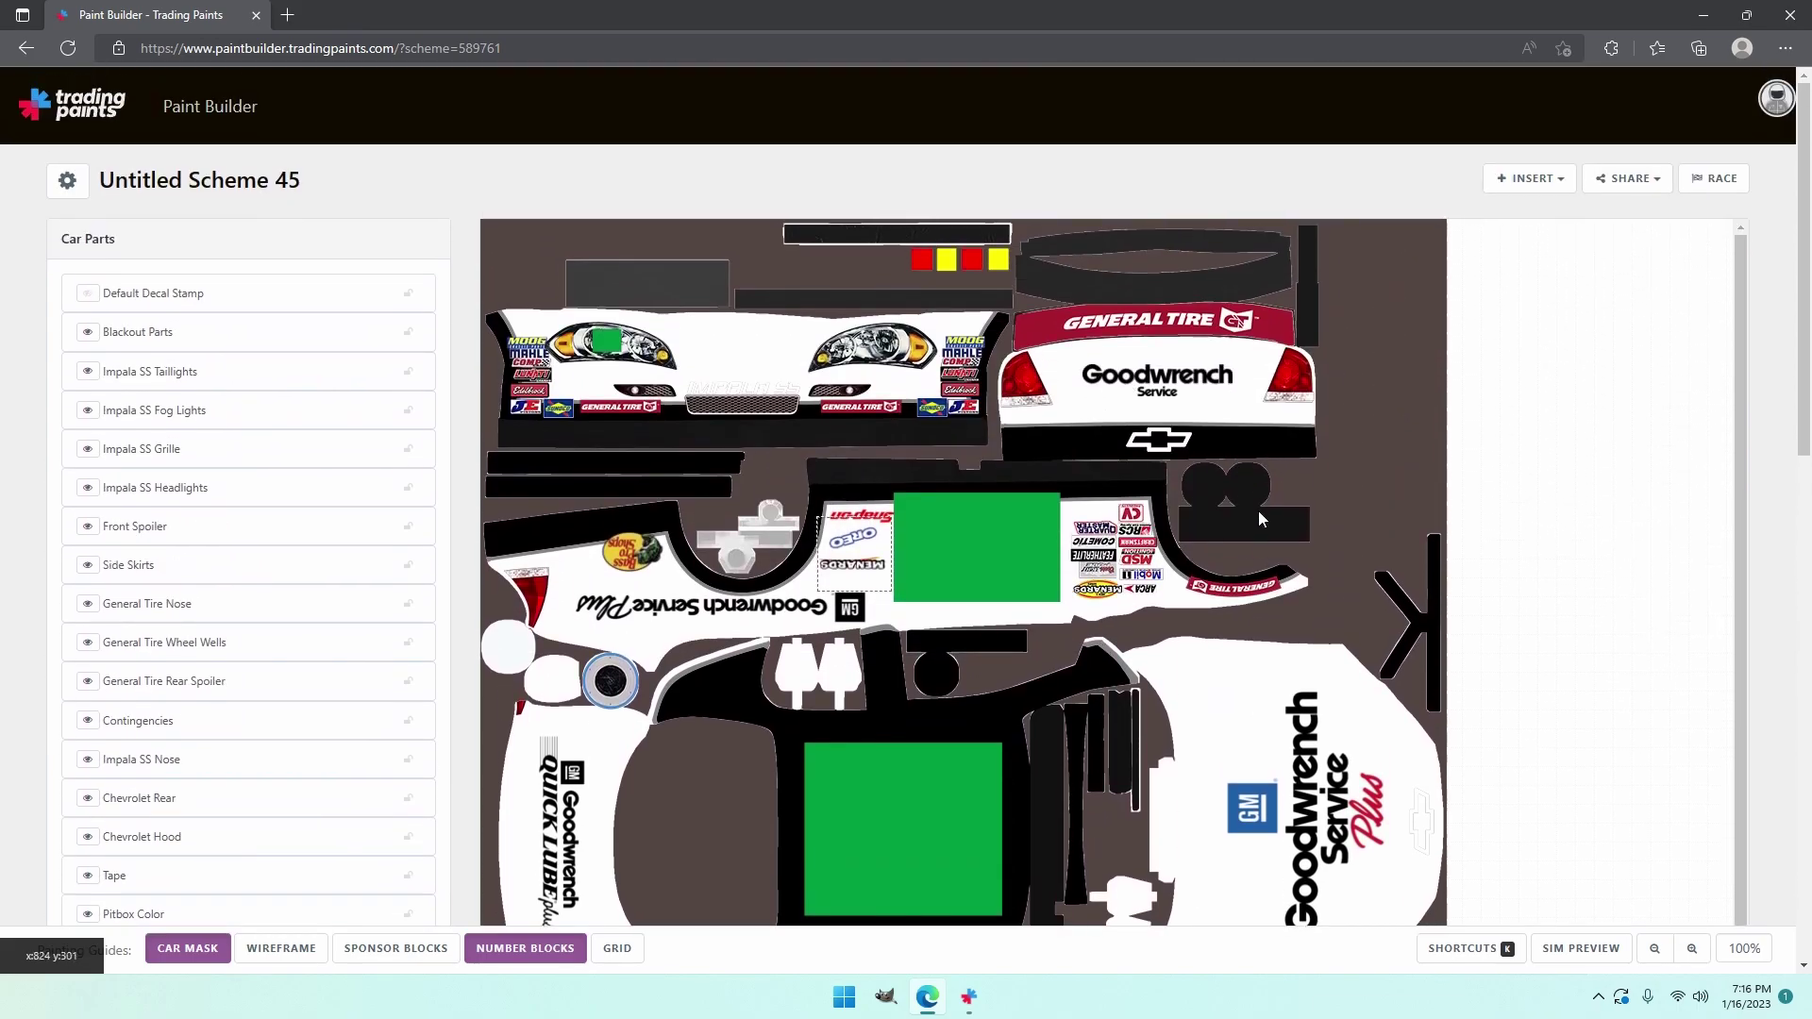
scroll(1285, 678, down, 3)
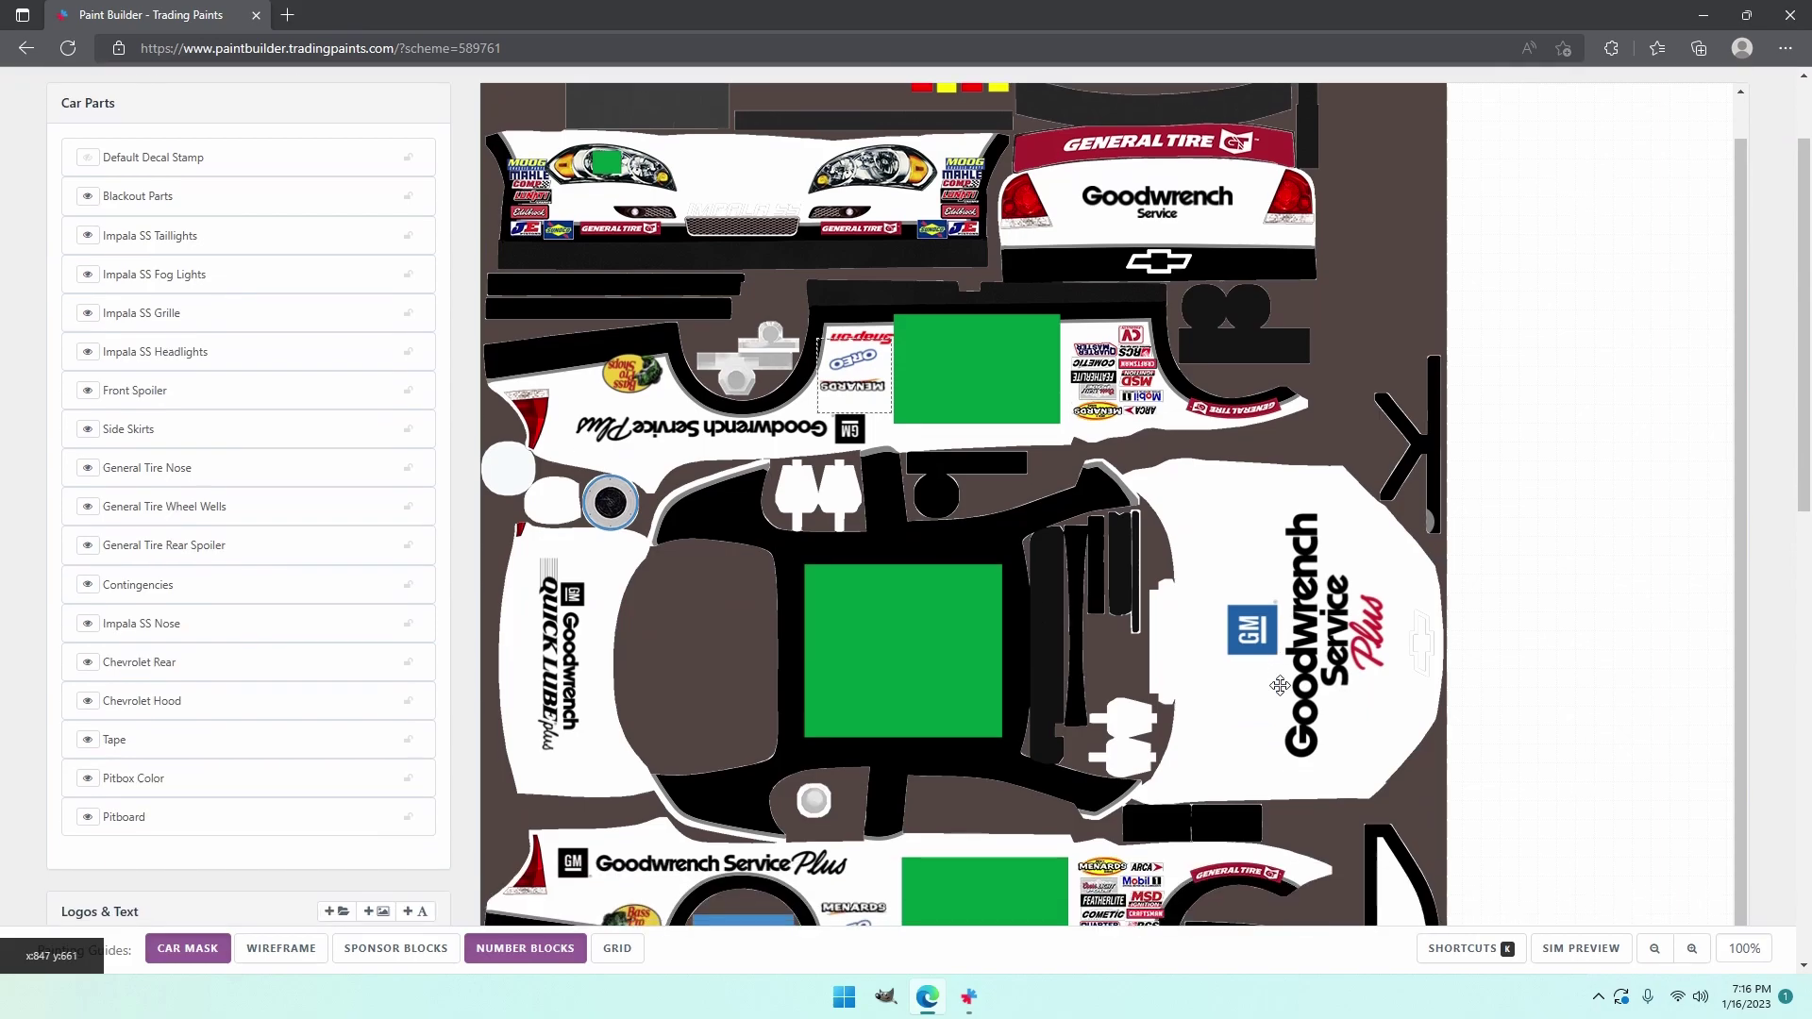
scroll(1280, 686, down, 3)
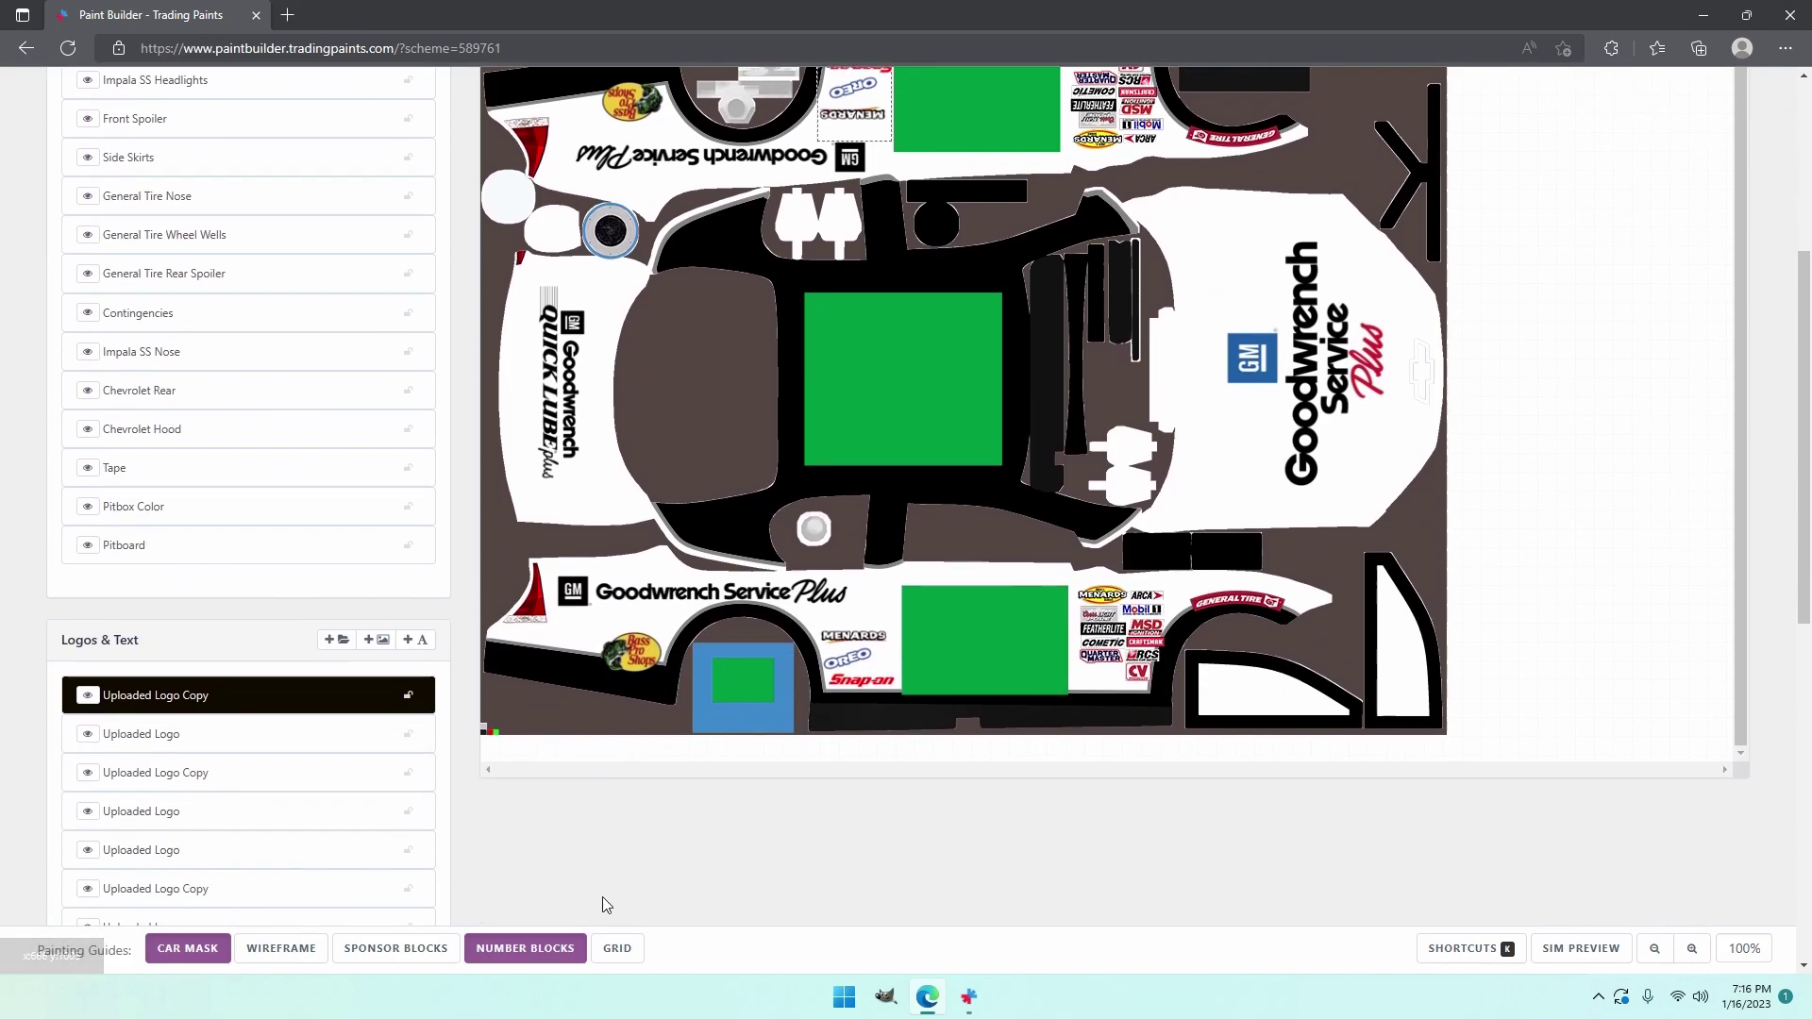
click(522, 949)
- Send the finished Impala paint scheme to race in iRacing
scroll(945, 805, up, 2)
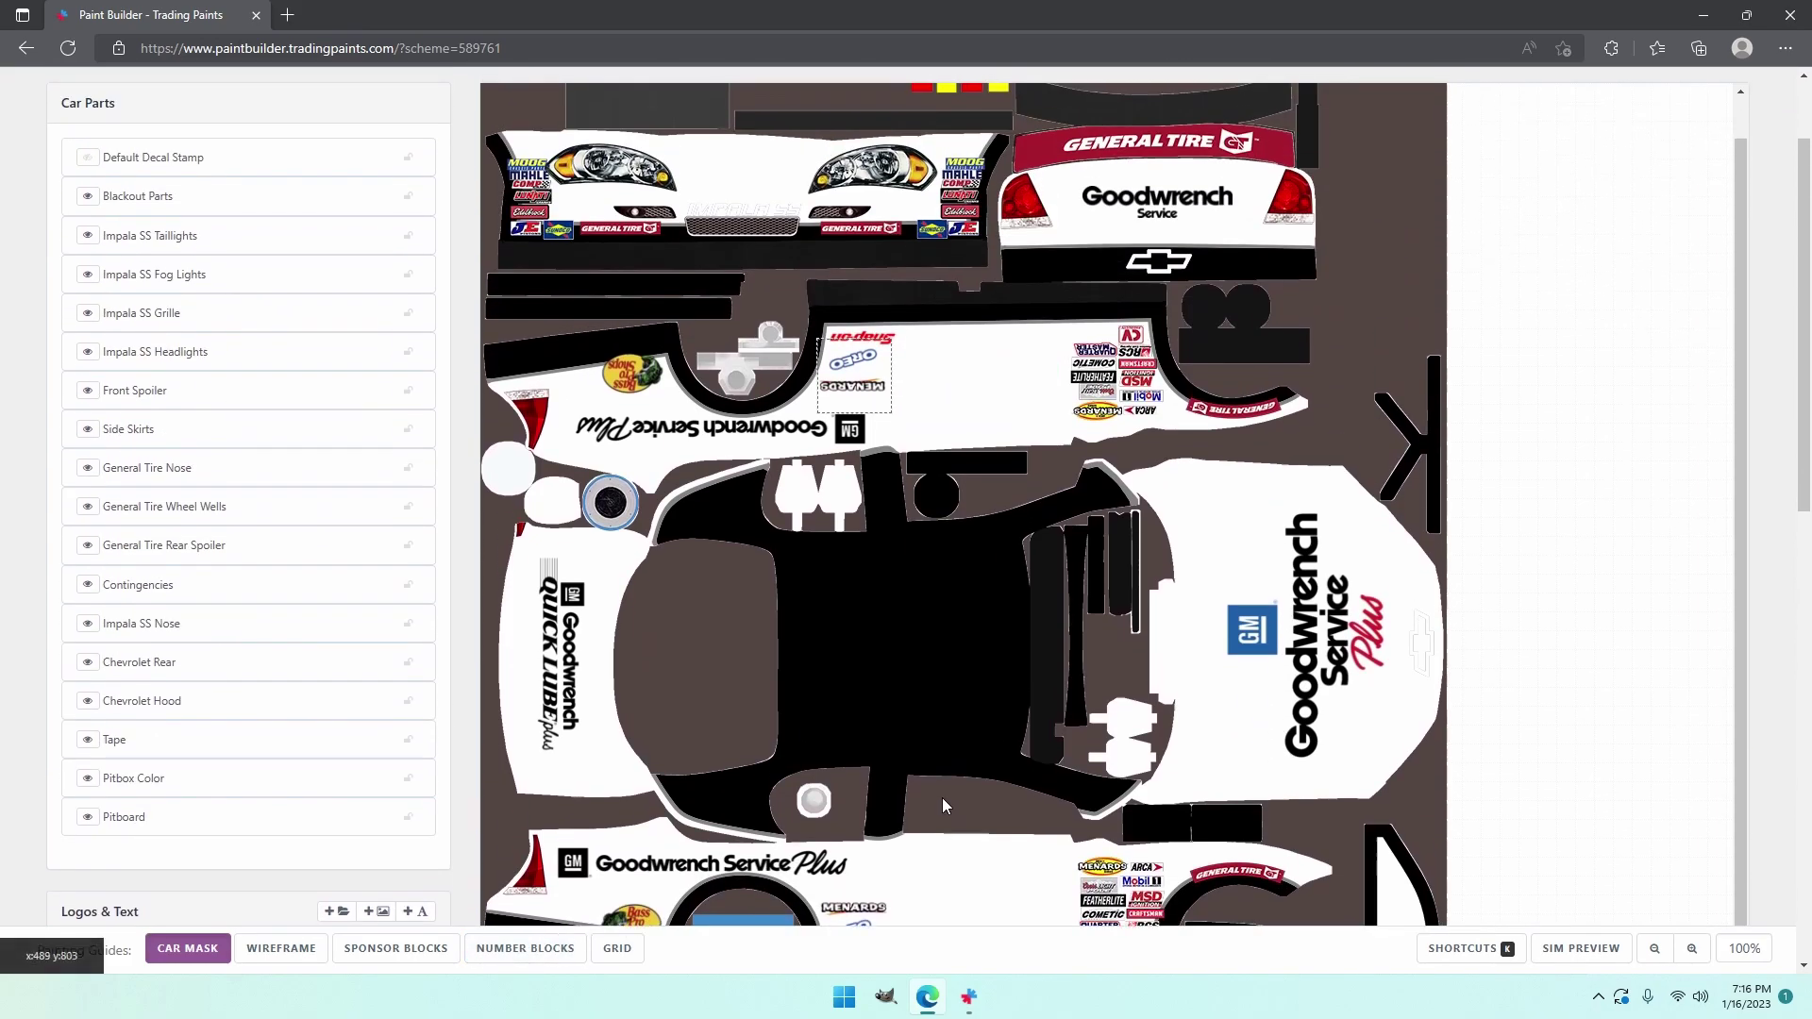
scroll(945, 805, down, 2)
scroll(945, 805, up, 4)
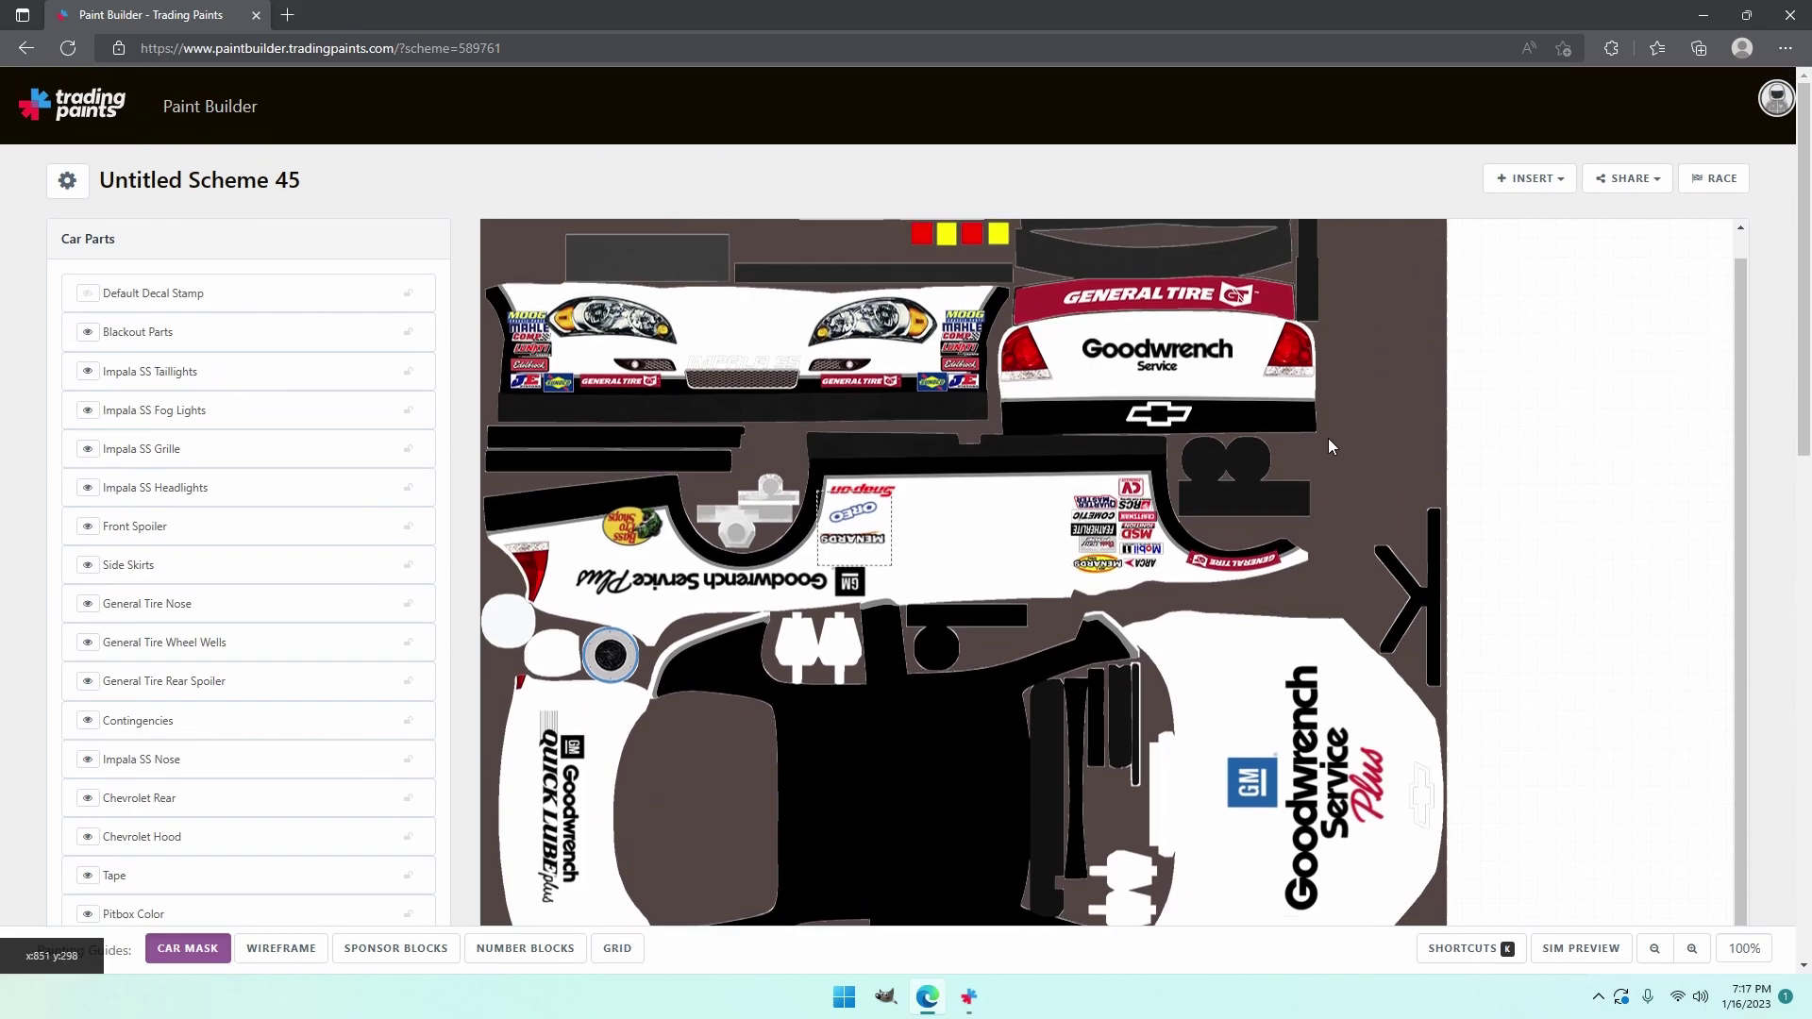
scroll(1566, 363, down, 2)
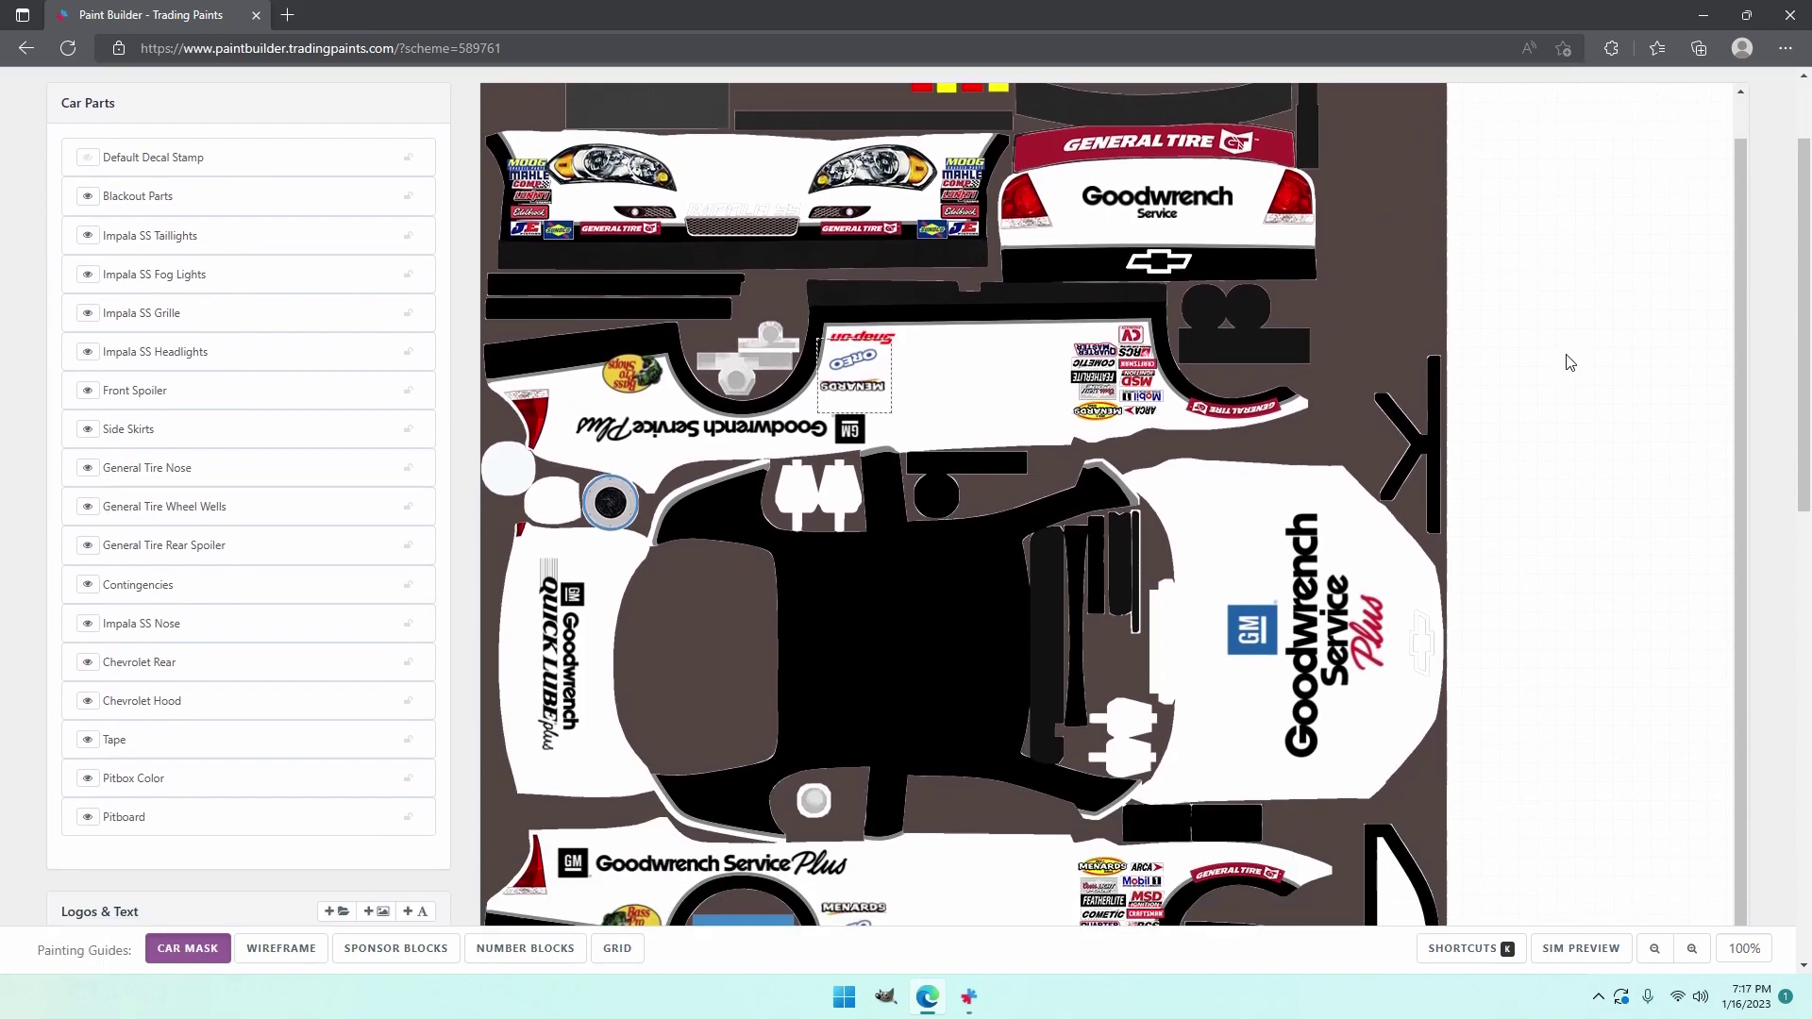
scroll(1686, 180, up, 2)
click(1705, 181)
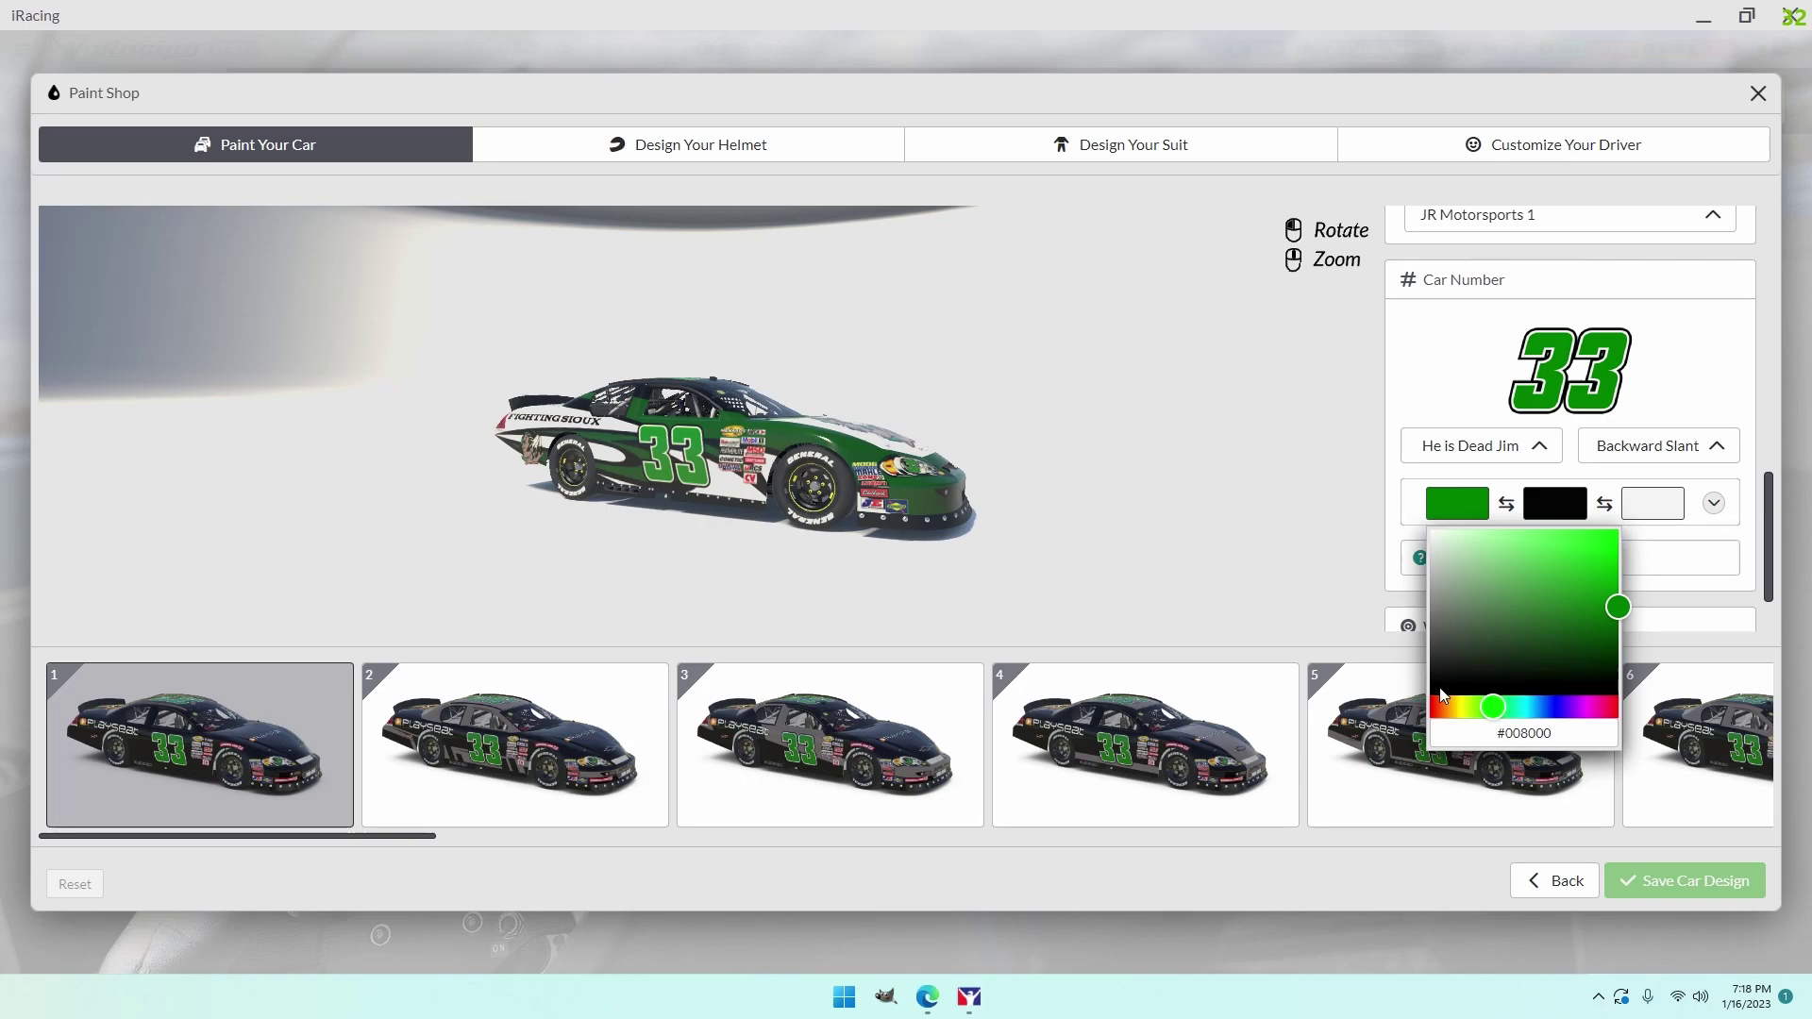
- Colour the number 33 black with a pale second colour and red outer outline, then save the design
drag(1617, 608, 1430, 681)
click(1555, 489)
click(1644, 538)
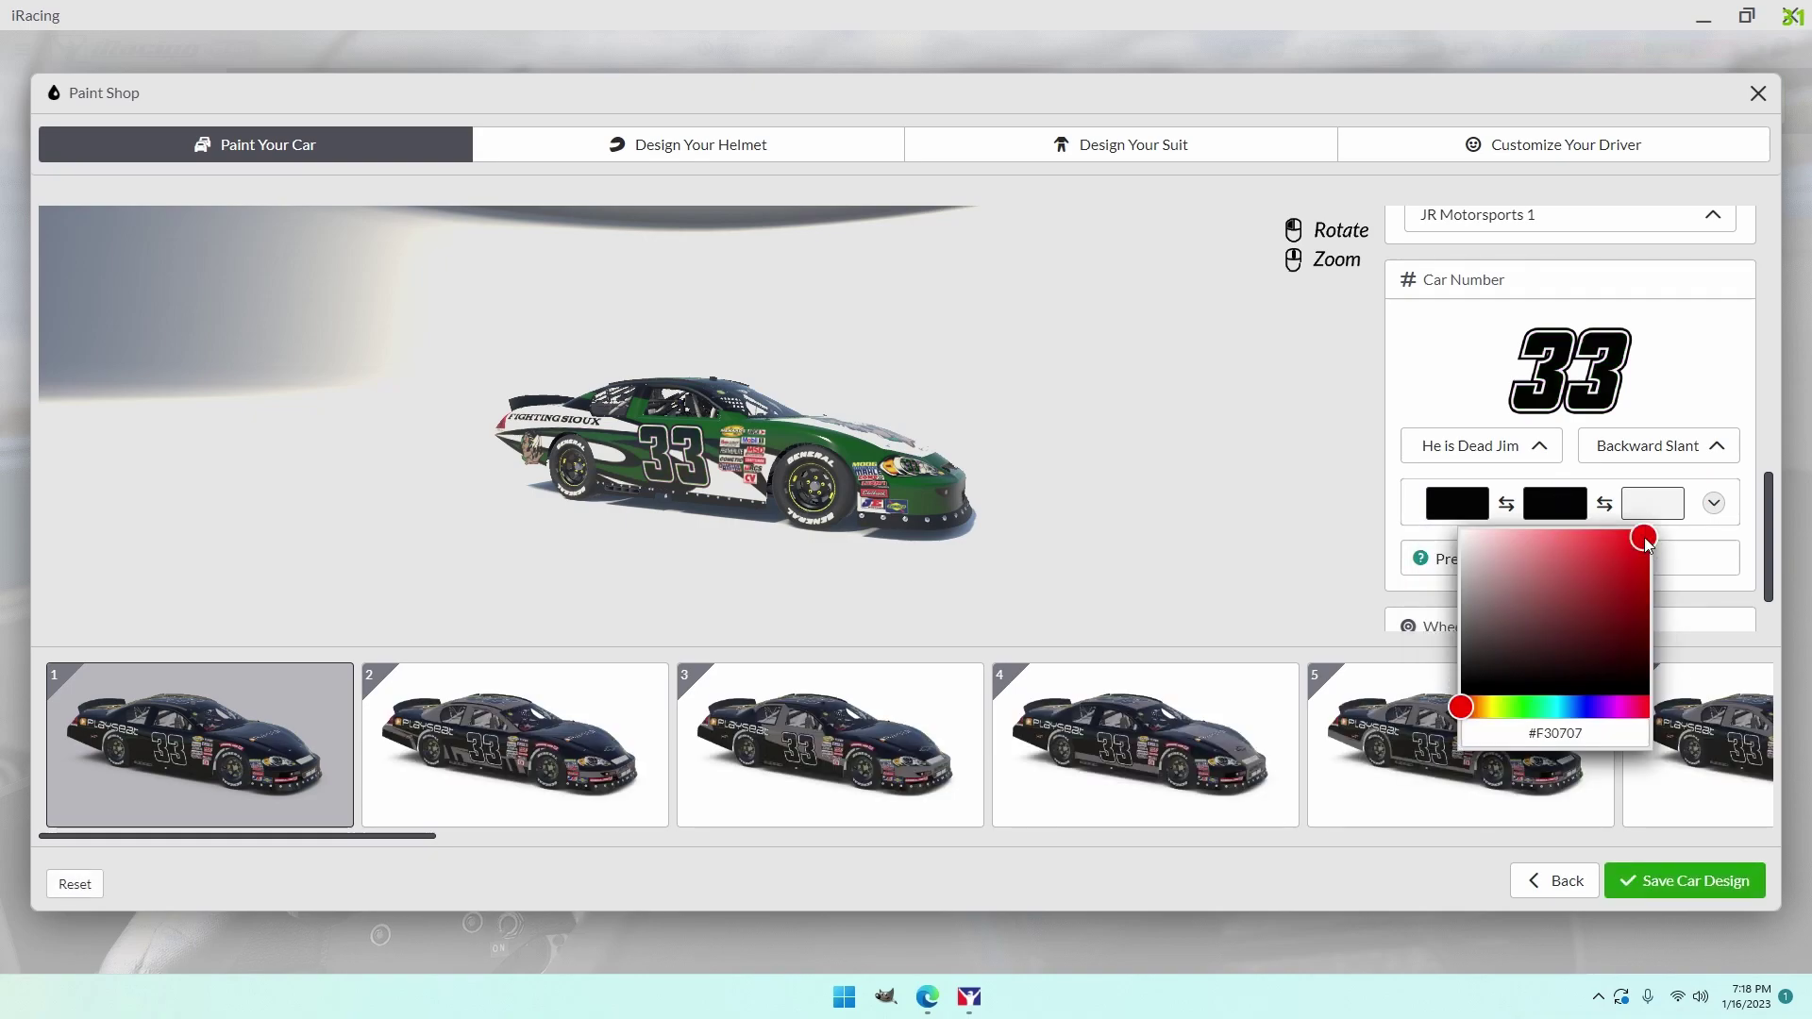
click(1651, 502)
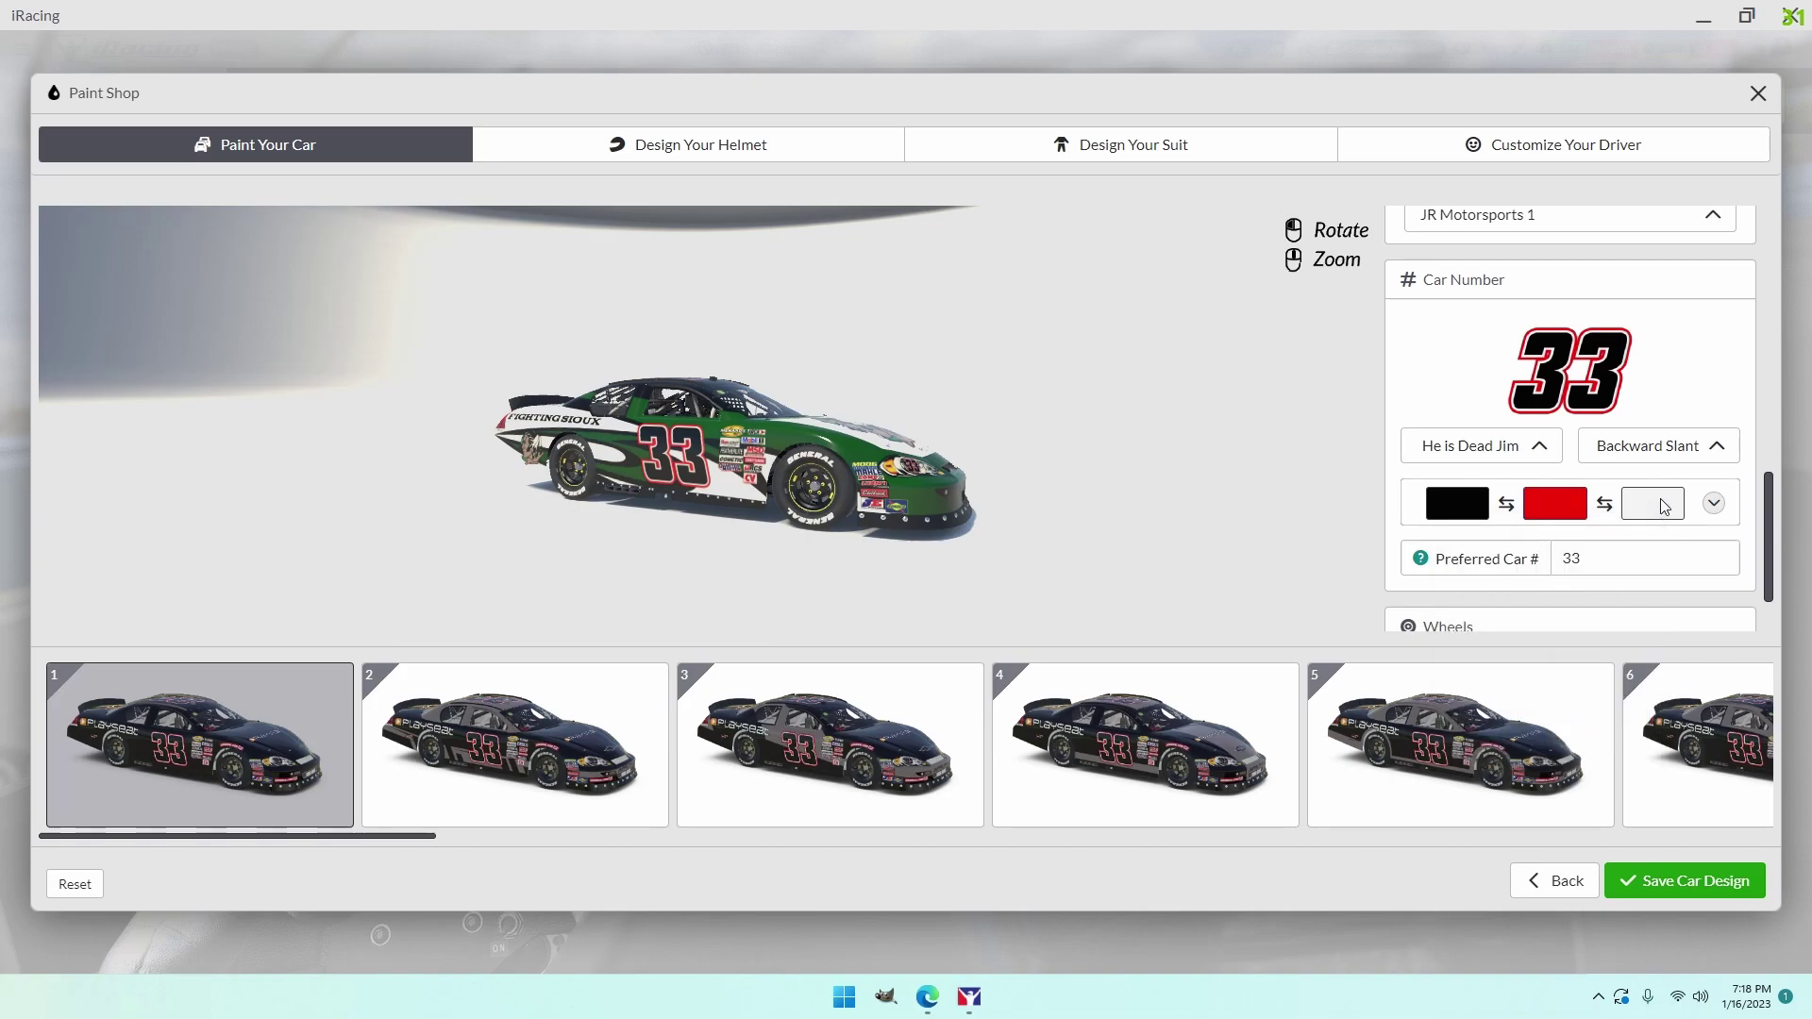
drag(1489, 538, 1491, 634)
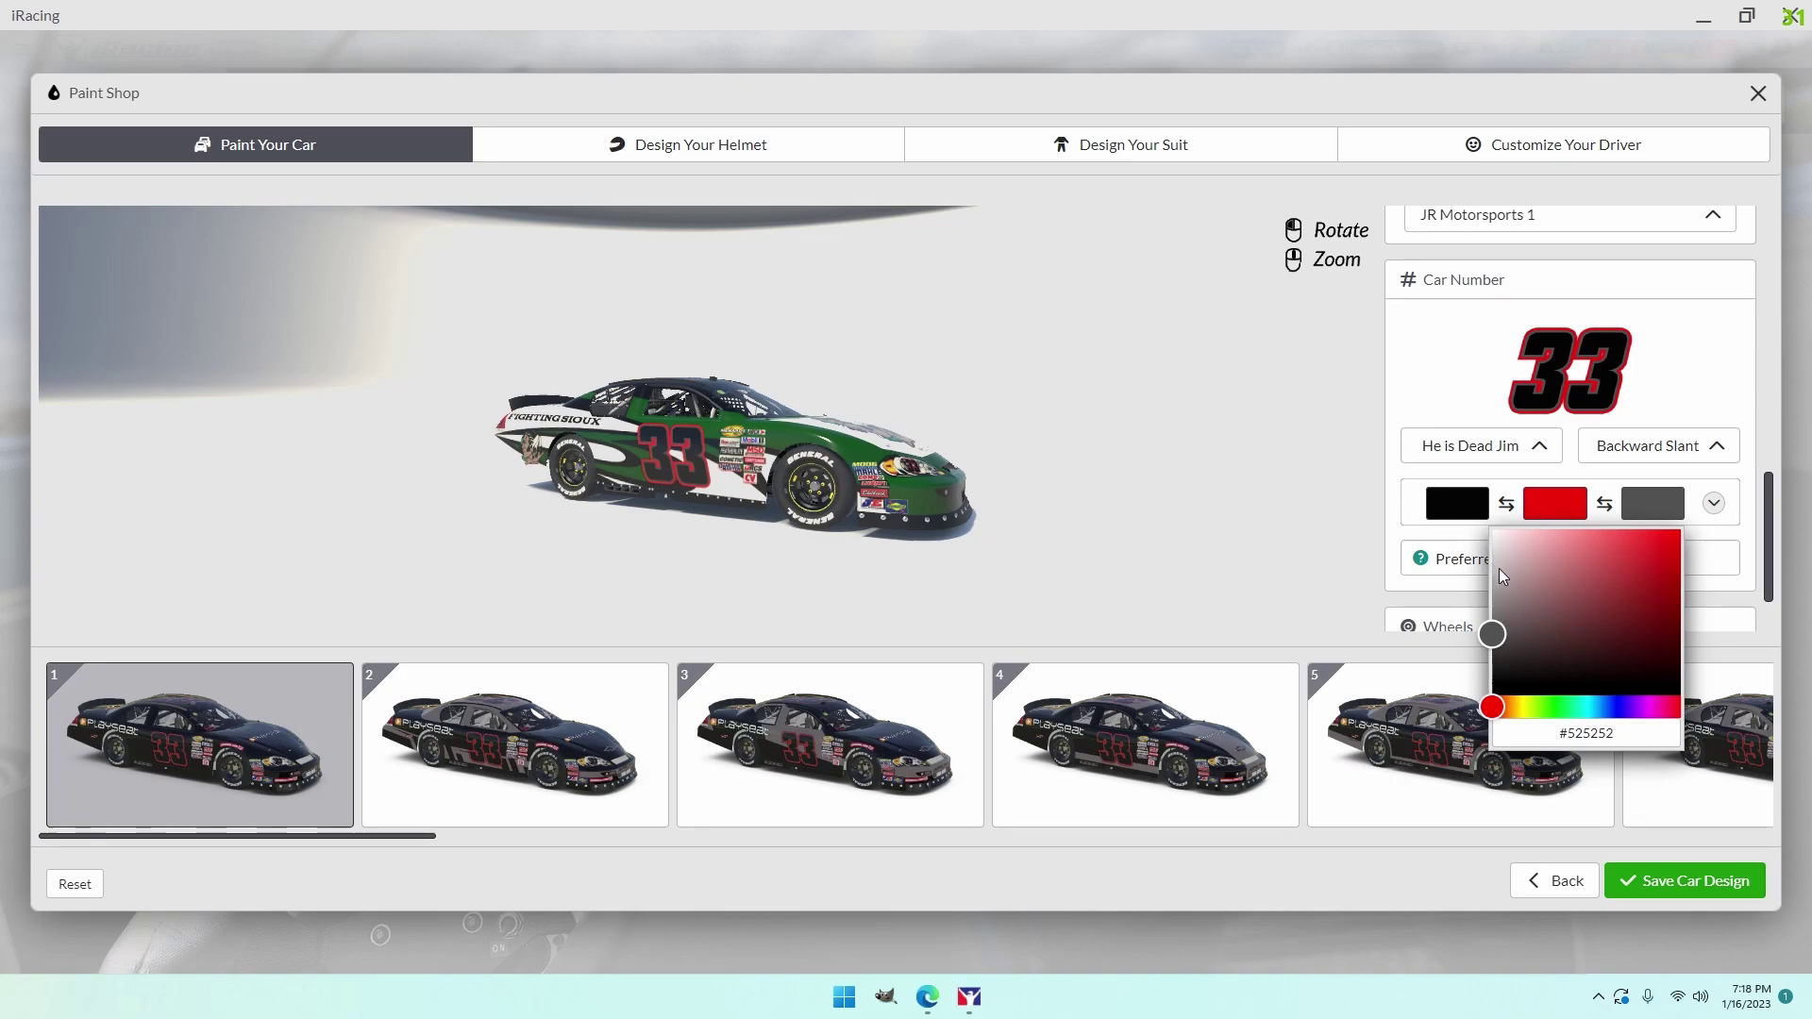
click(1564, 511)
drag(1646, 539, 1463, 590)
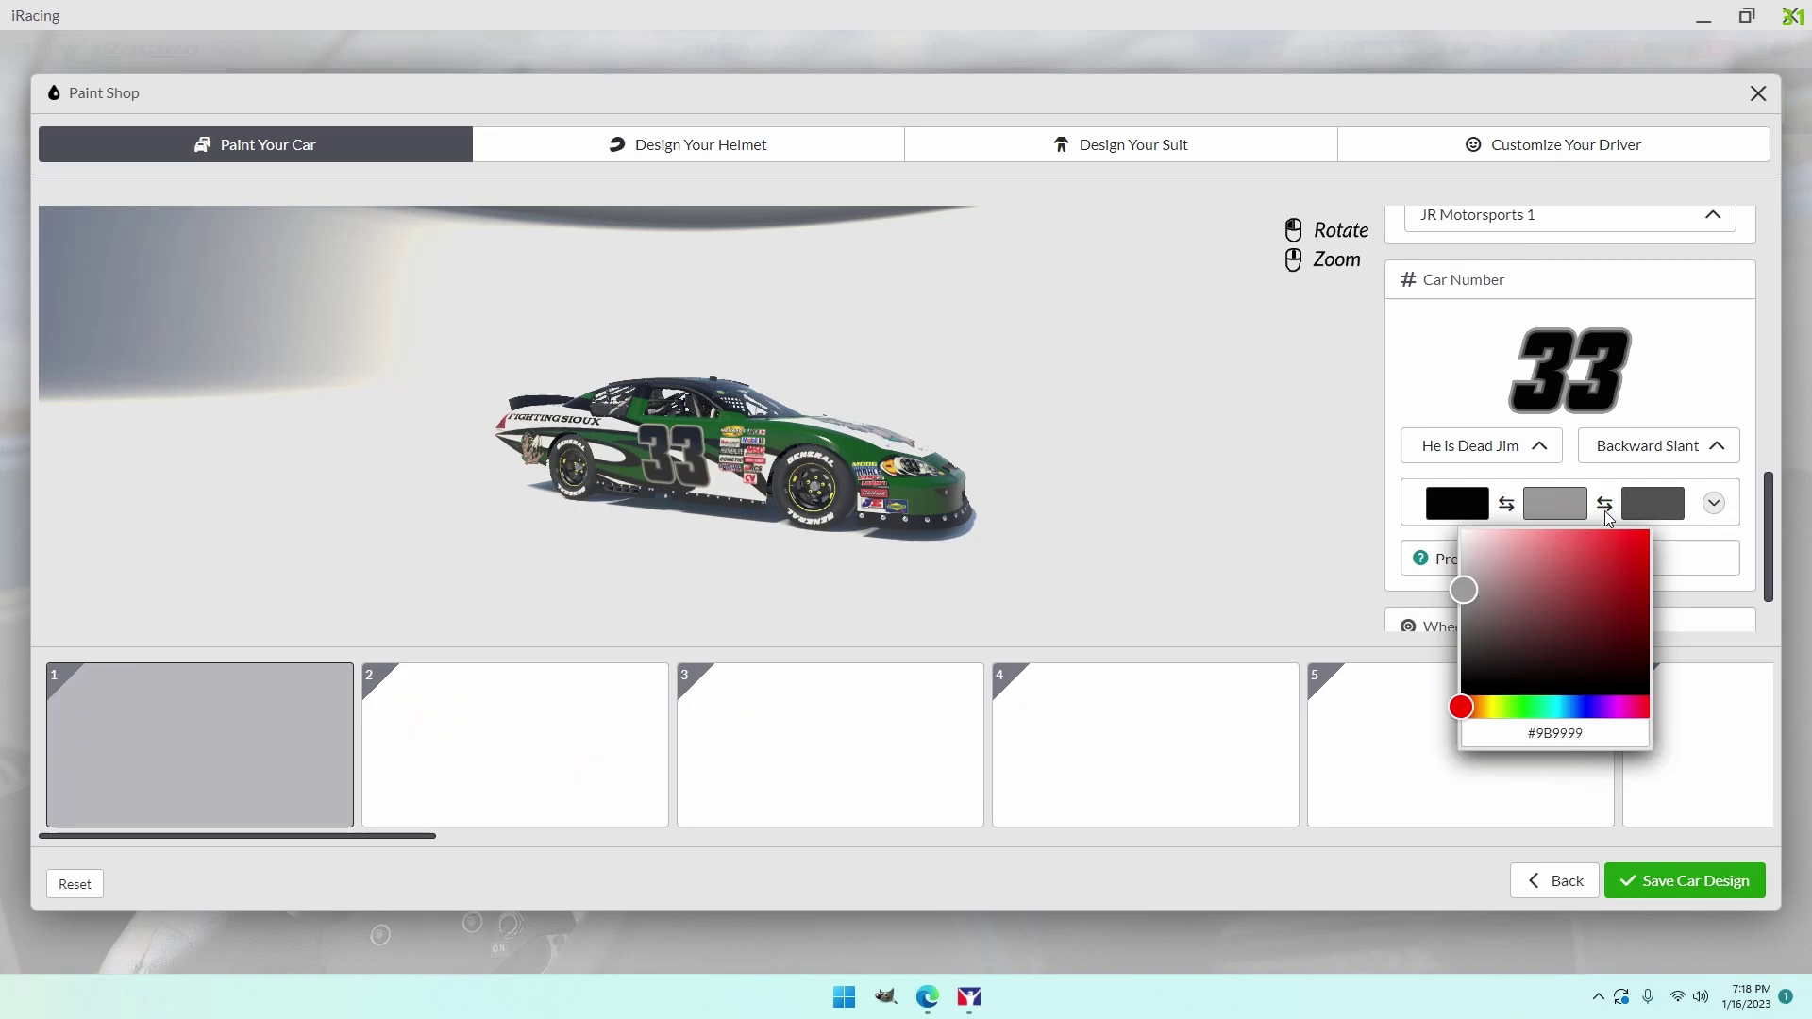
click(1642, 509)
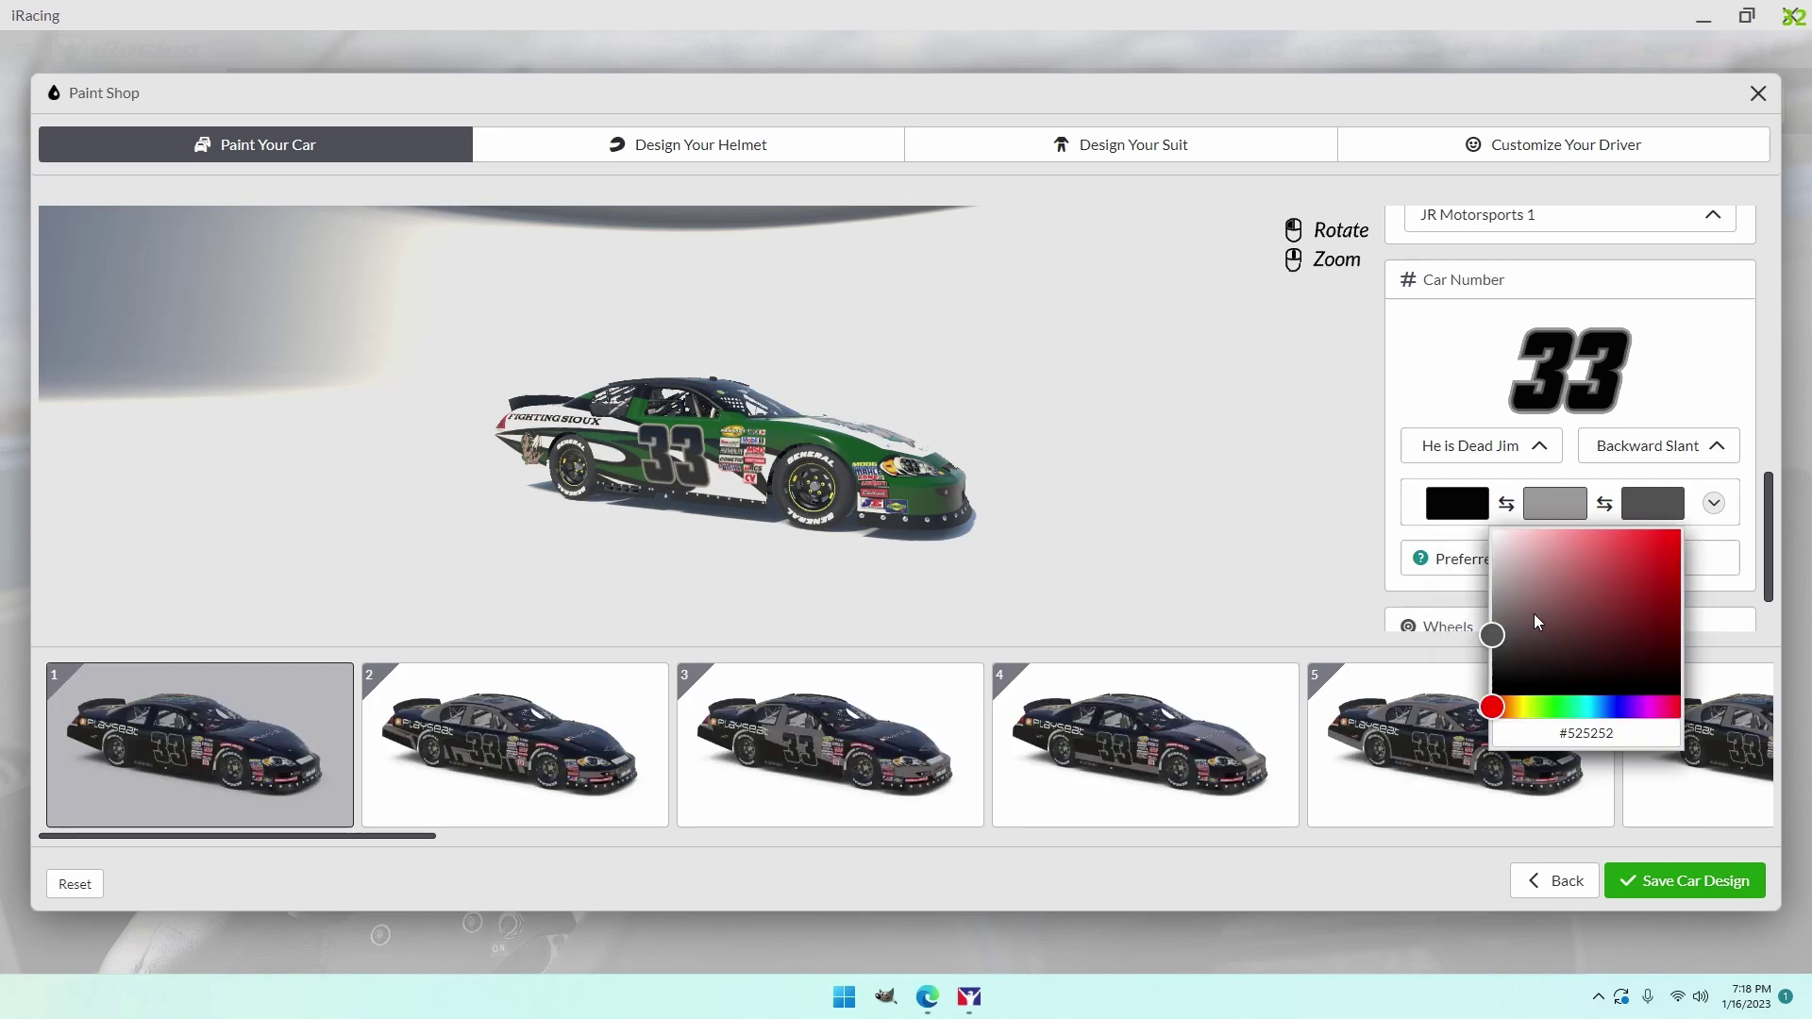
drag(1670, 555, 1673, 543)
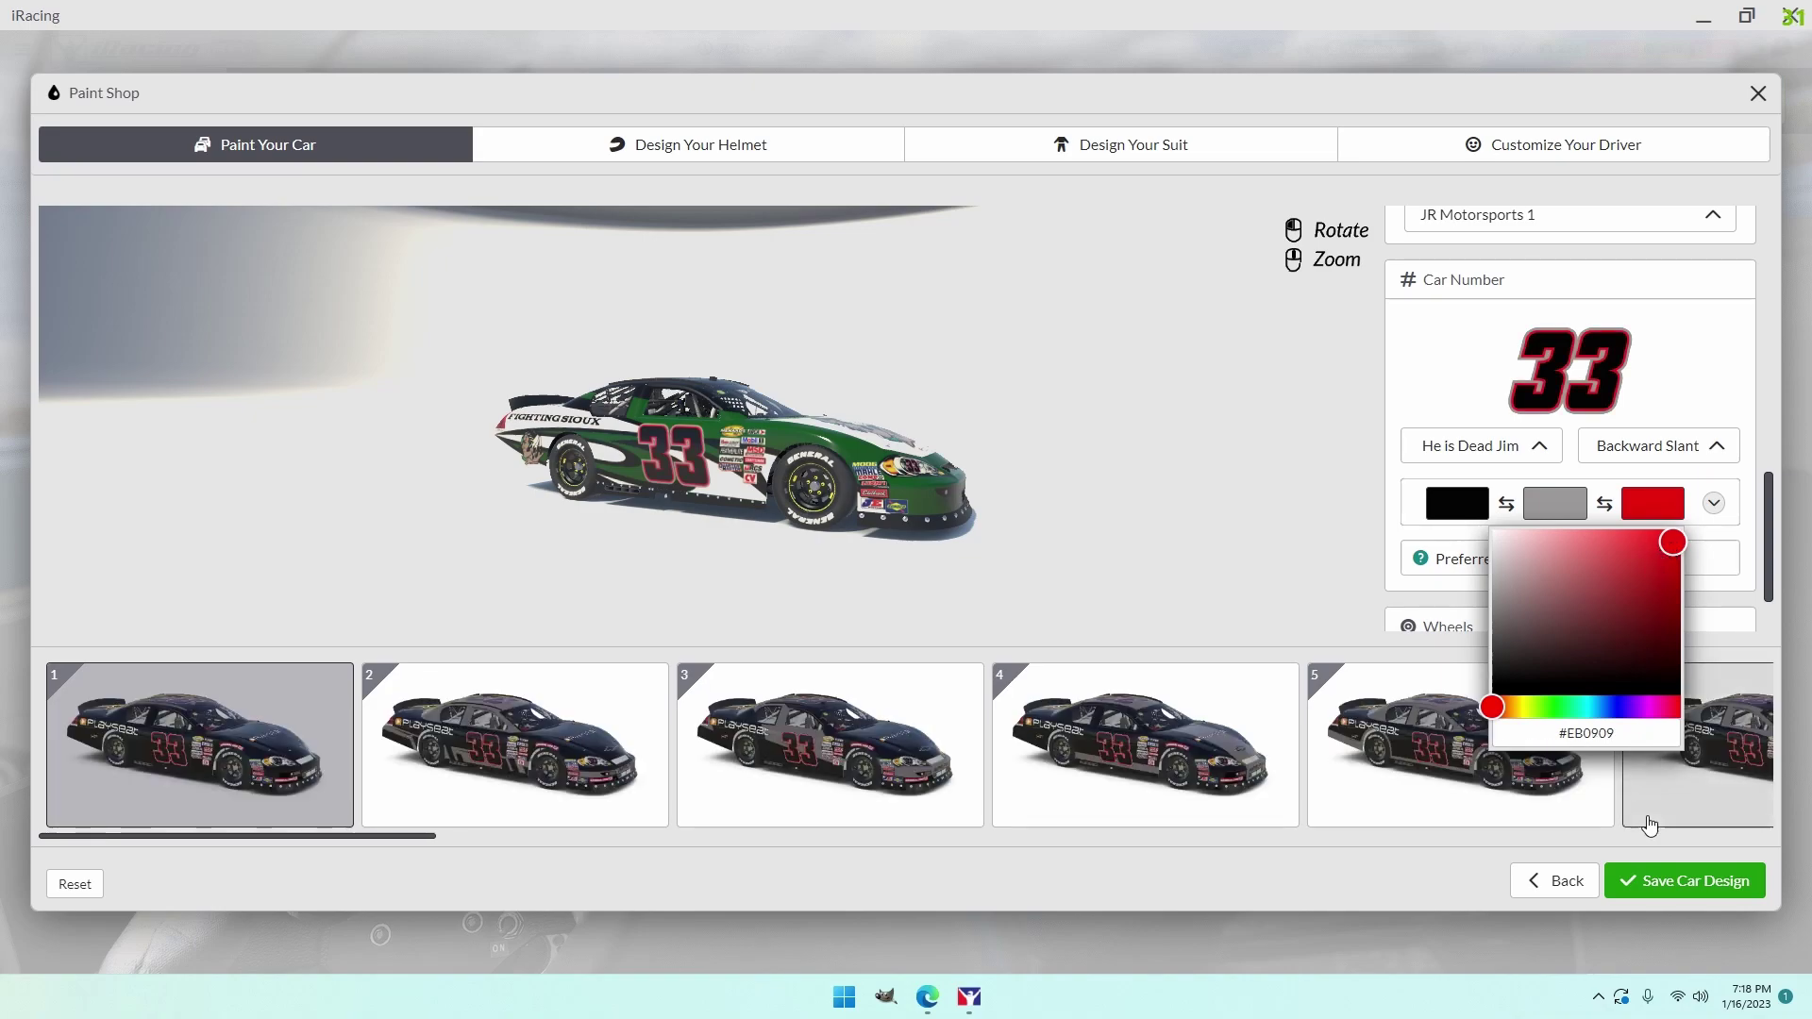
click(1705, 895)
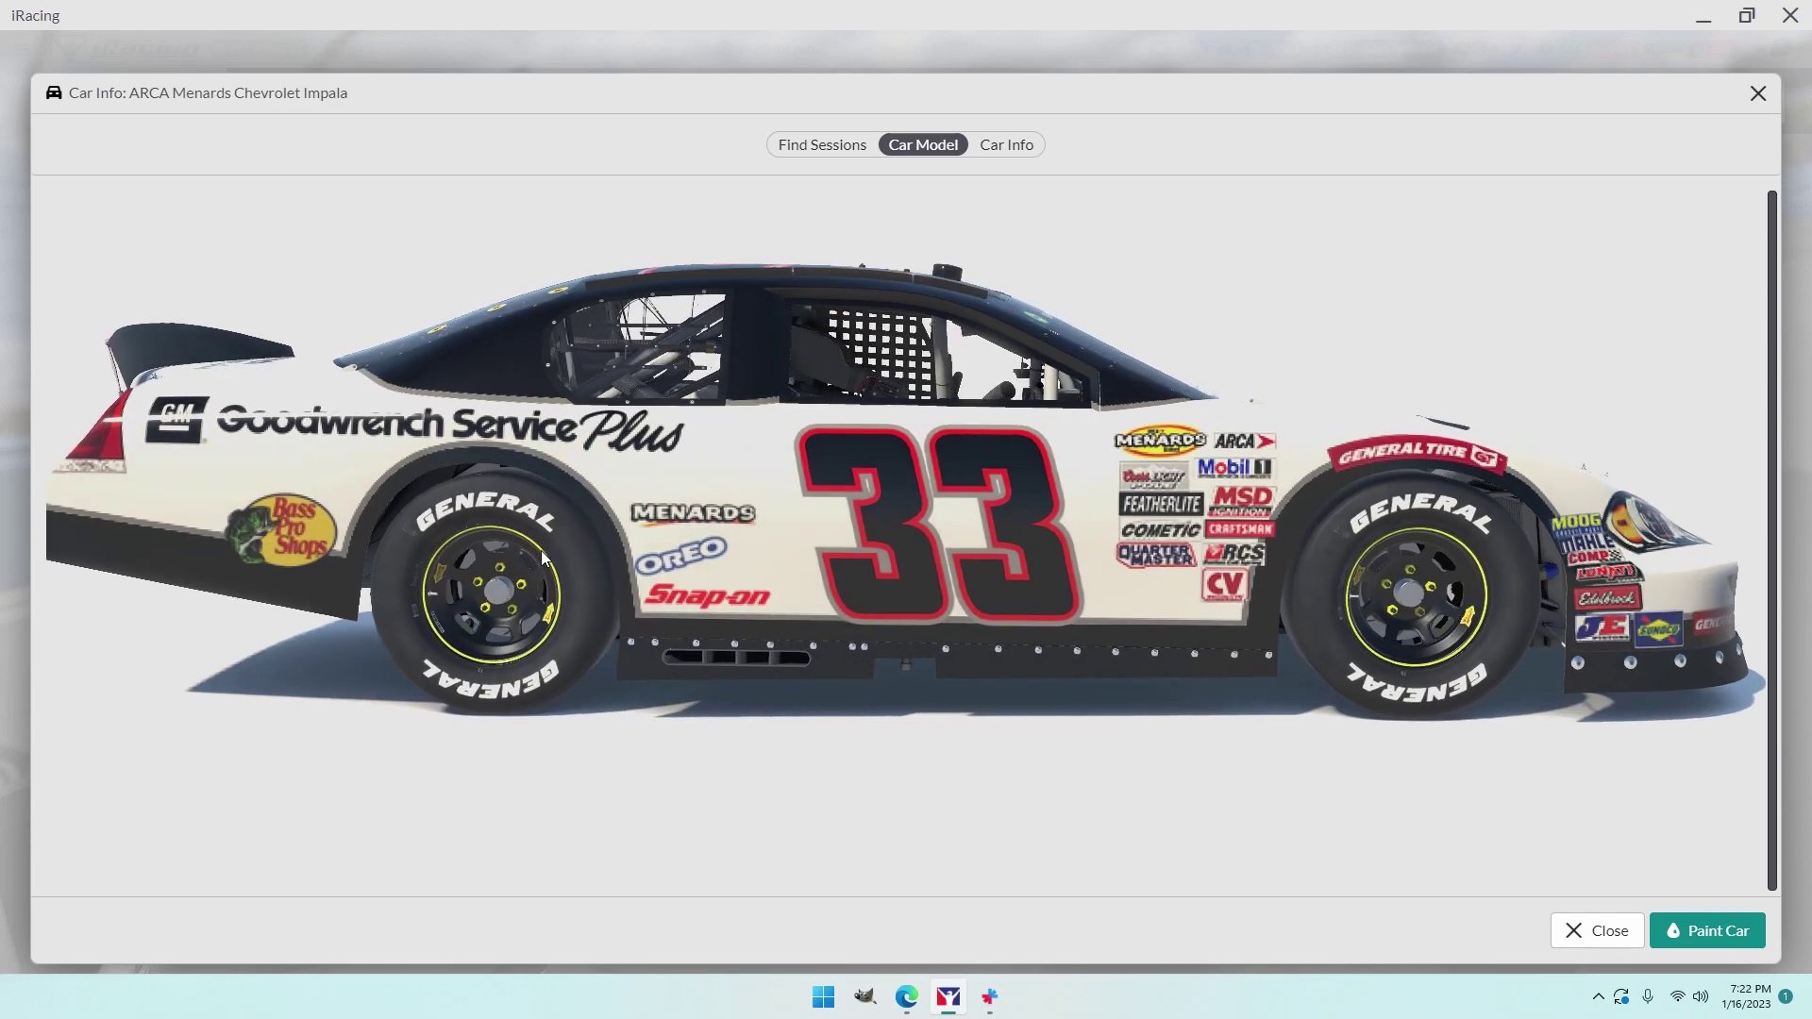
- Orbit the Impala model to a front-quarter view to inspect the livery
drag(529, 549, 199, 462)
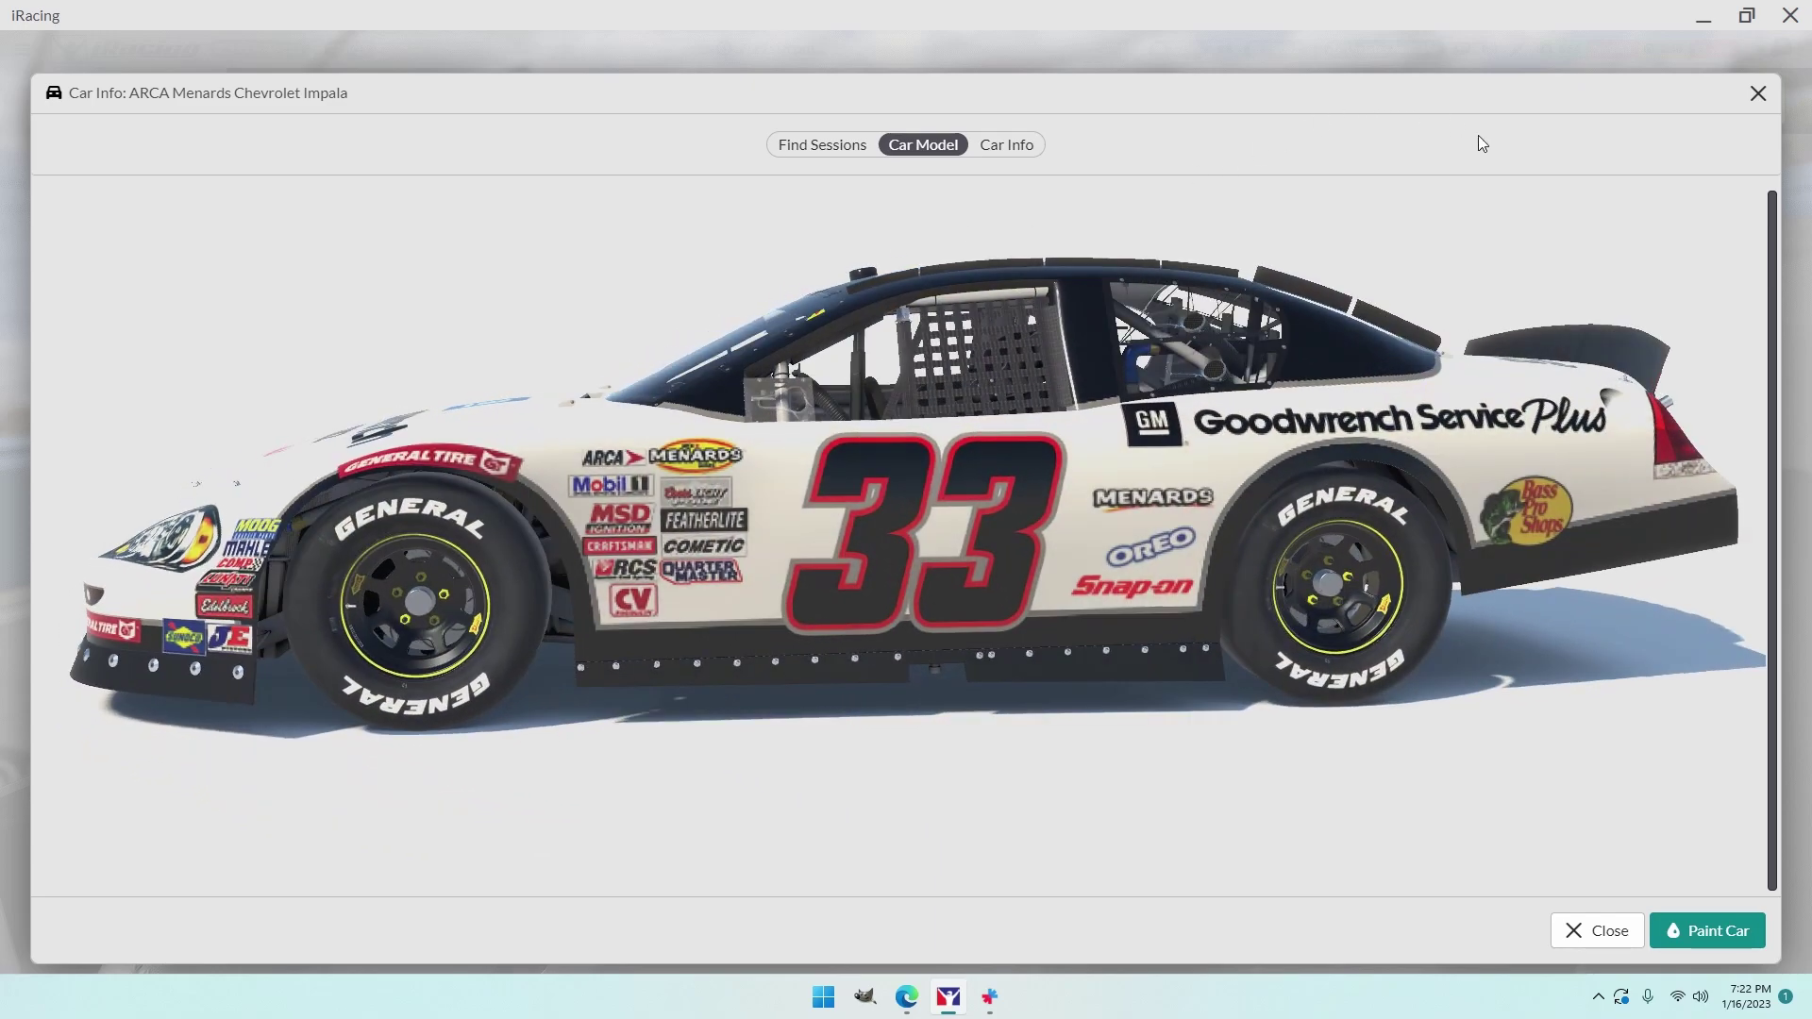